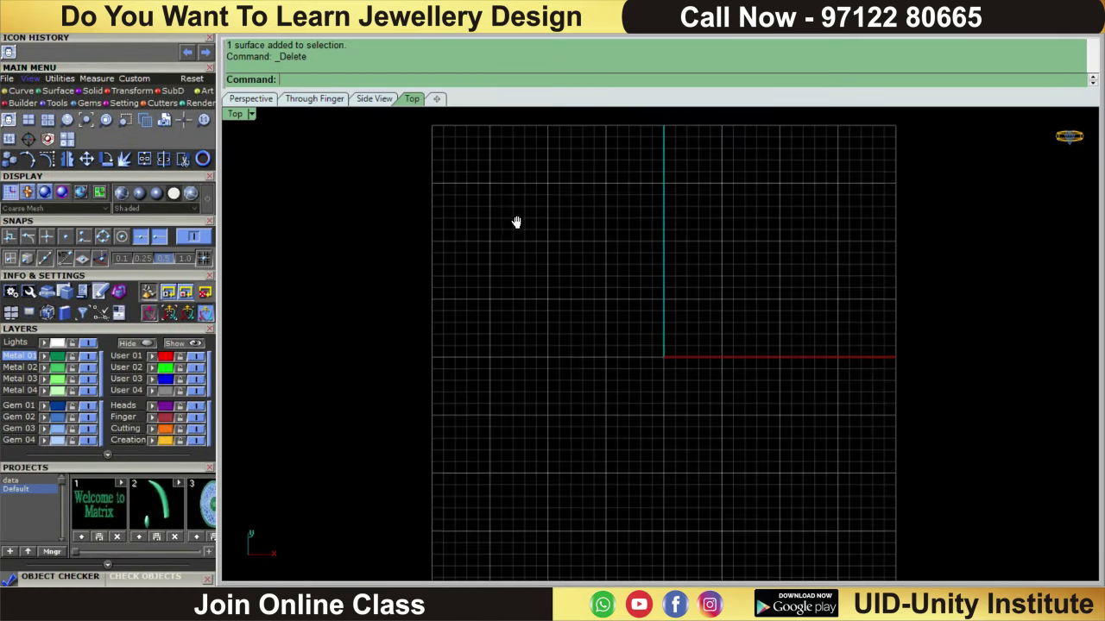
Place reference image 01 as a picture frame in the Top view, anchored at 0,0,0
{"action": "left_click", "coordinate": [9, 119]}
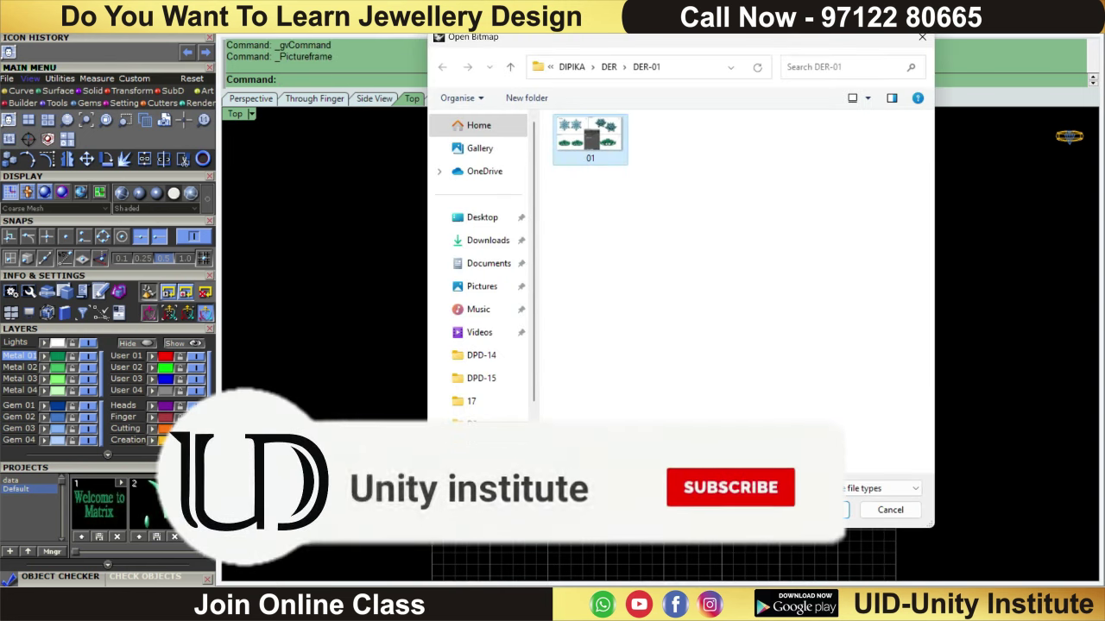
{"action": "double_click", "coordinate": [602, 150]}
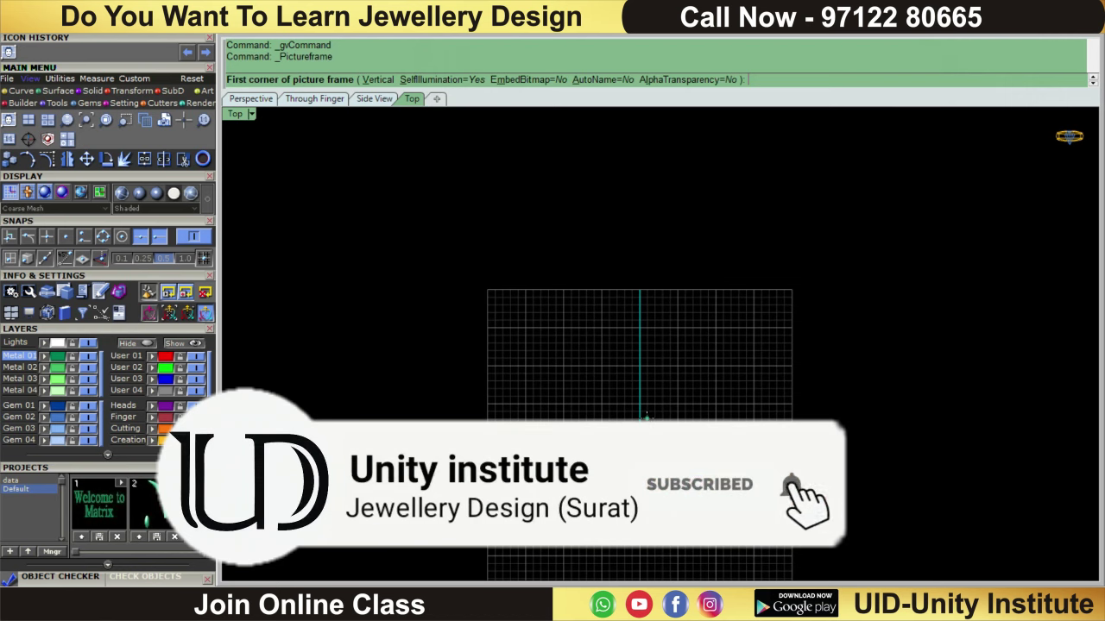
{"action": "left_click", "coordinate": [650, 421]}
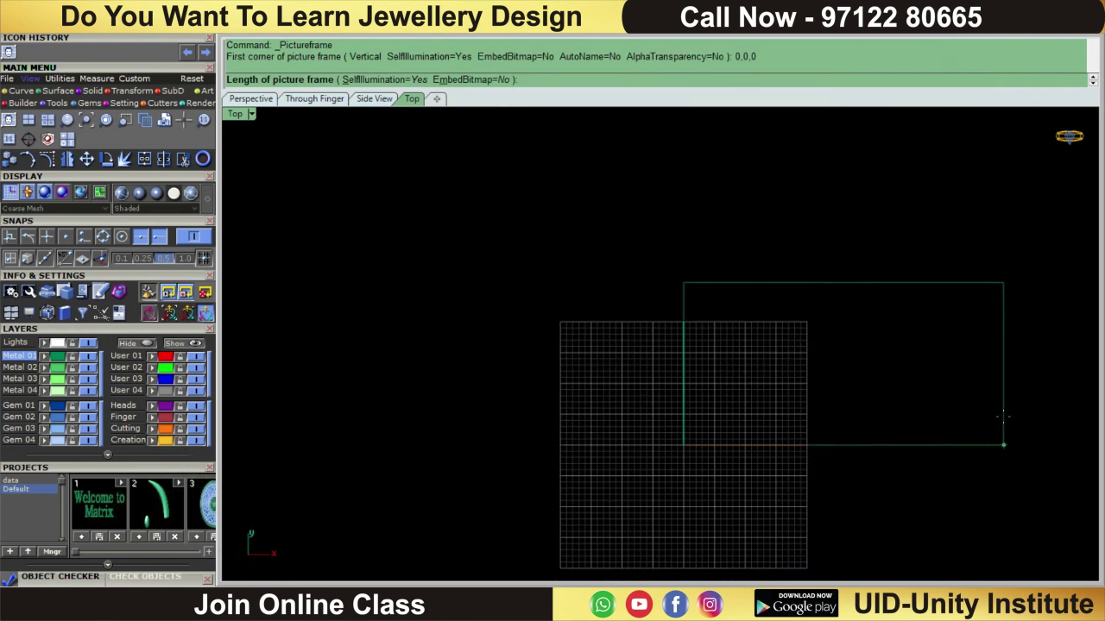
{"action": "left_click", "coordinate": [1003, 417]}
{"action": "scroll", "coordinate": [814, 367], "scroll_direction": "up", "scroll_amount": 2}
{"action": "scroll", "coordinate": [665, 338], "scroll_direction": "up", "scroll_amount": 2}
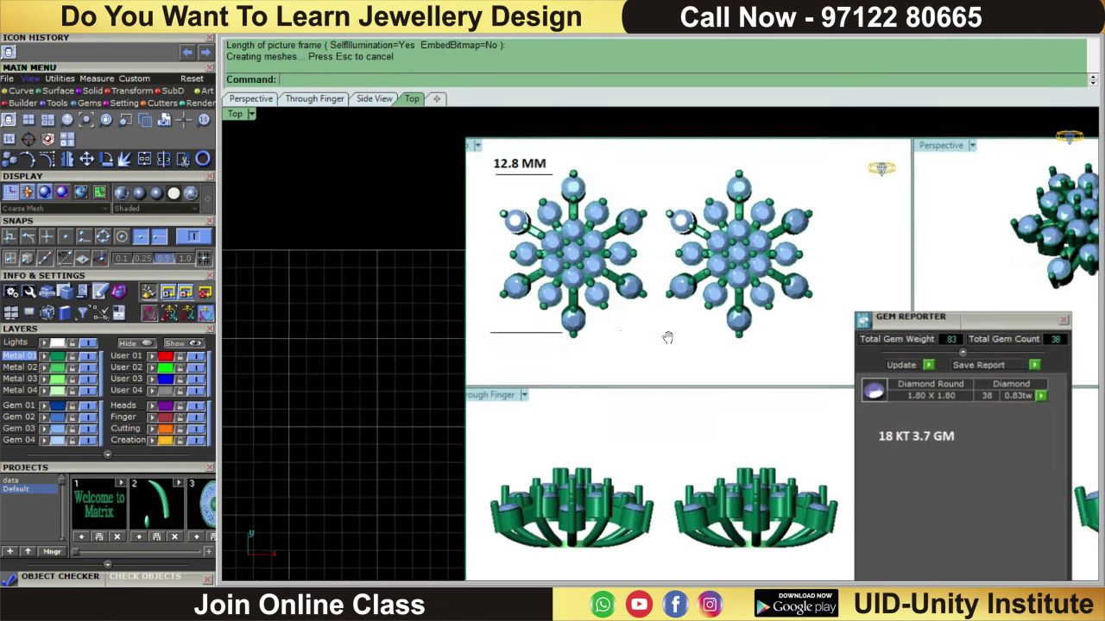
{"action": "scroll", "coordinate": [654, 335], "scroll_direction": "down", "scroll_amount": 2}
{"action": "scroll", "coordinate": [493, 247], "scroll_direction": "up", "scroll_amount": 2}
{"action": "scroll", "coordinate": [648, 224], "scroll_direction": "down", "scroll_amount": 2}
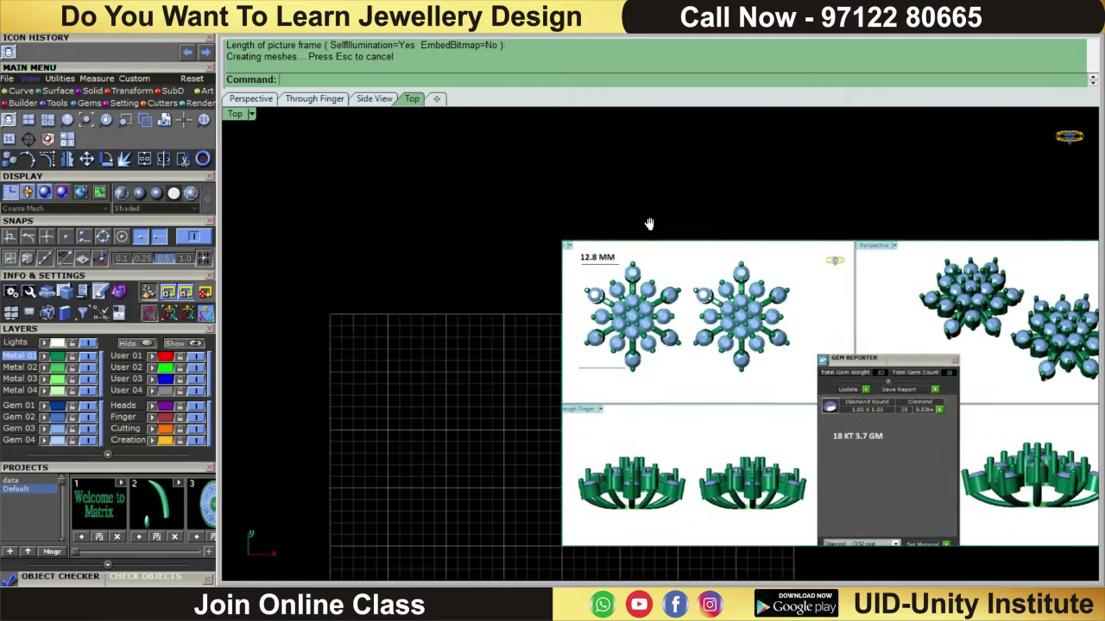
{"action": "left_click", "coordinate": [20, 91]}
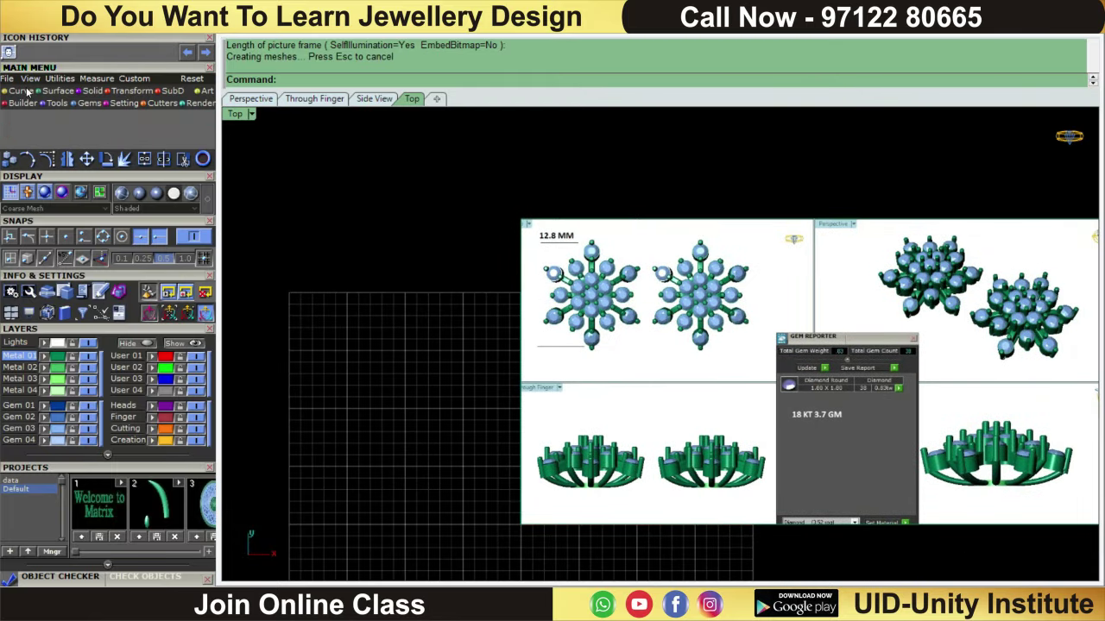
Draw a rectangle around the left snowflake earring and its label
{"action": "left_click", "coordinate": [66, 120]}
{"action": "scroll", "coordinate": [732, 181], "scroll_direction": "down", "scroll_amount": 1}
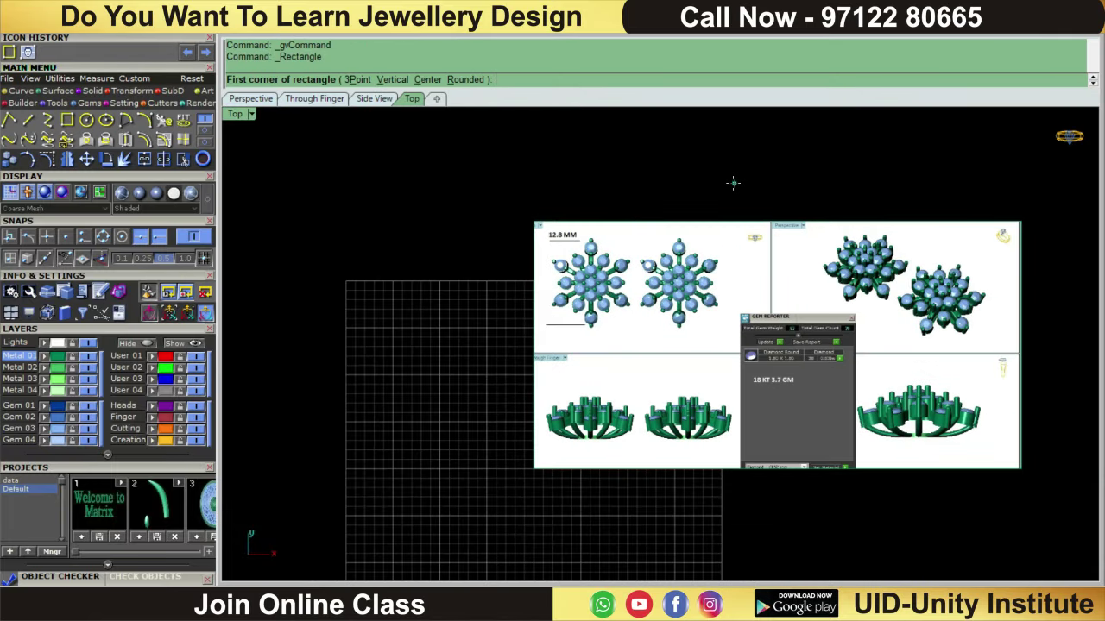
{"action": "scroll", "coordinate": [683, 197], "scroll_direction": "down", "scroll_amount": 1}
{"action": "scroll", "coordinate": [683, 198], "scroll_direction": "up", "scroll_amount": 2}
{"action": "scroll", "coordinate": [656, 199], "scroll_direction": "up", "scroll_amount": 2}
{"action": "scroll", "coordinate": [634, 200], "scroll_direction": "up", "scroll_amount": 1}
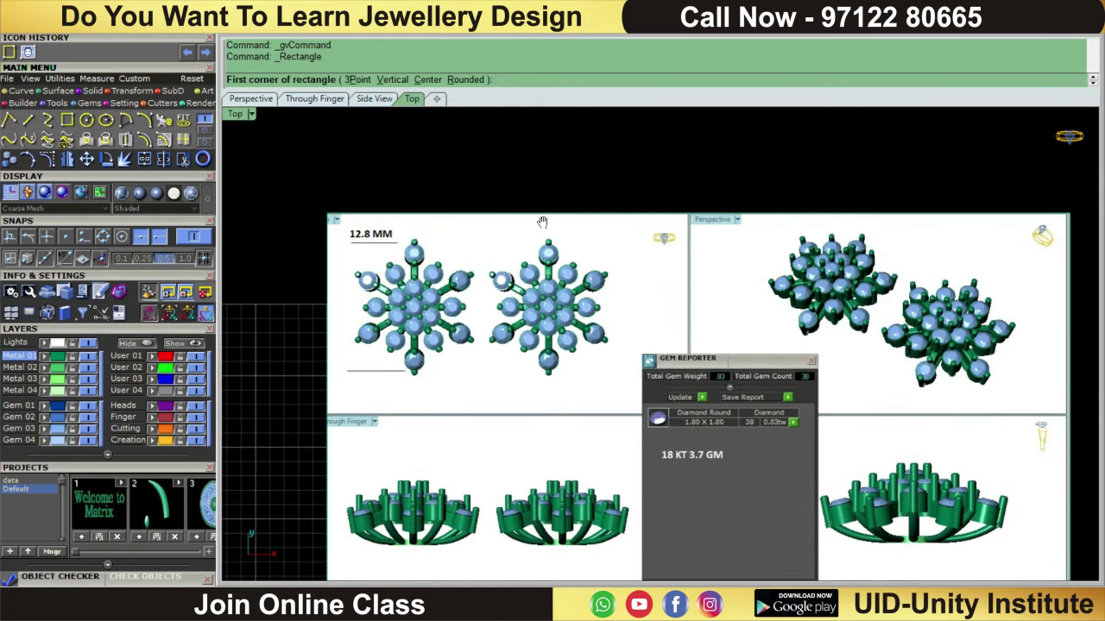
{"action": "scroll", "coordinate": [612, 202], "scroll_direction": "up", "scroll_amount": 2}
{"action": "right_click_drag", "start_coordinate": [612, 202], "coordinate": [618, 193]}
{"action": "scroll", "coordinate": [718, 247], "scroll_direction": "down", "scroll_amount": 1}
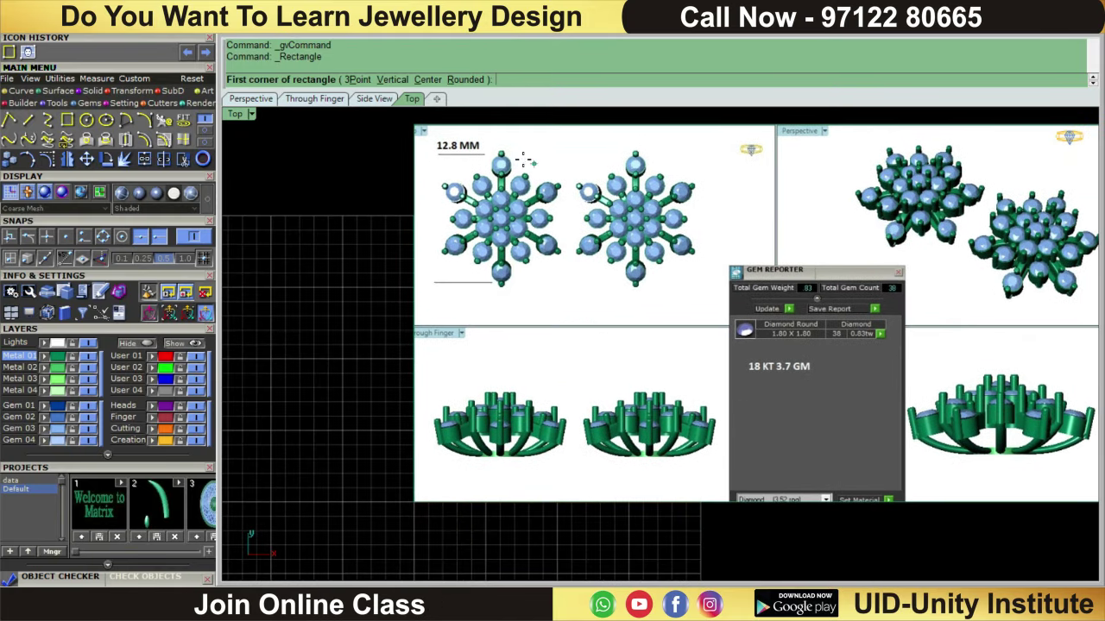
{"action": "scroll", "coordinate": [435, 199], "scroll_direction": "up", "scroll_amount": 1}
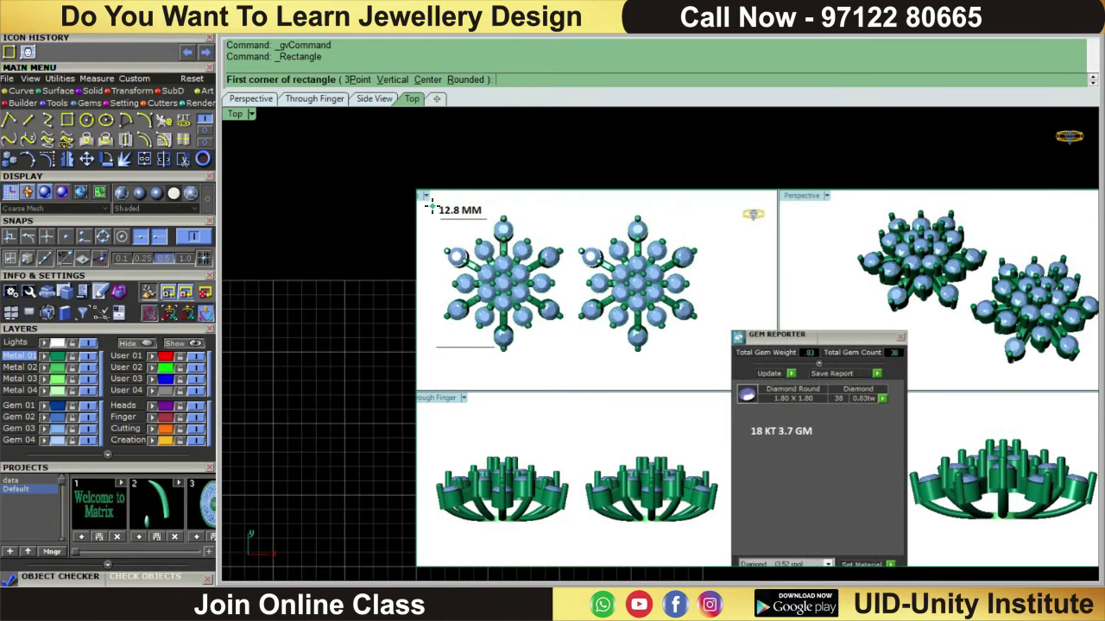
{"action": "left_click", "coordinate": [426, 204]}
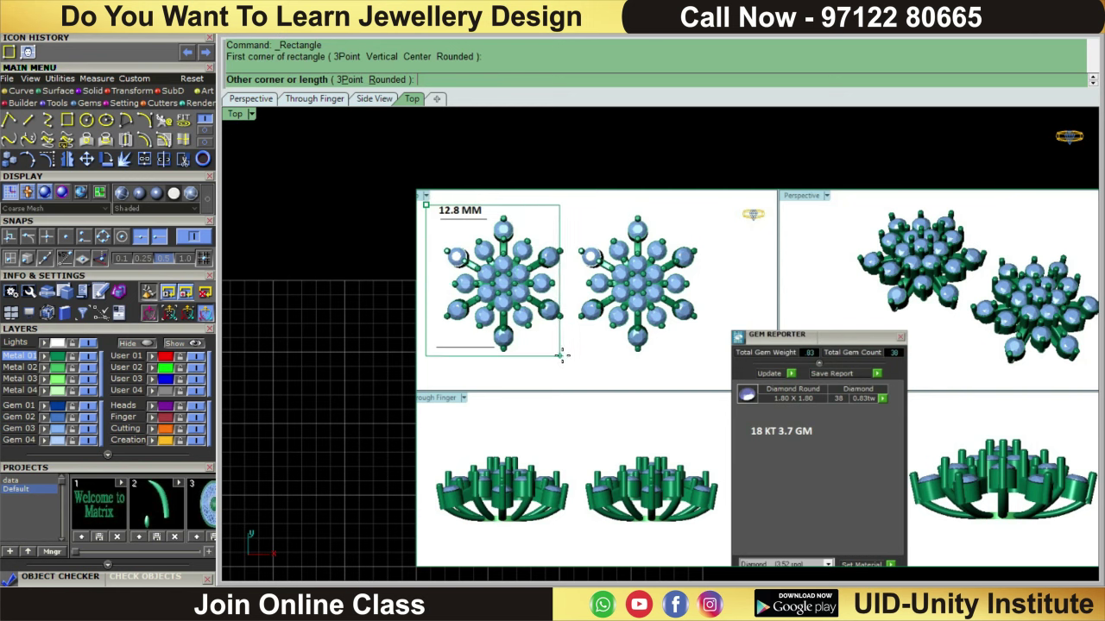
{"action": "left_click", "coordinate": [576, 365]}
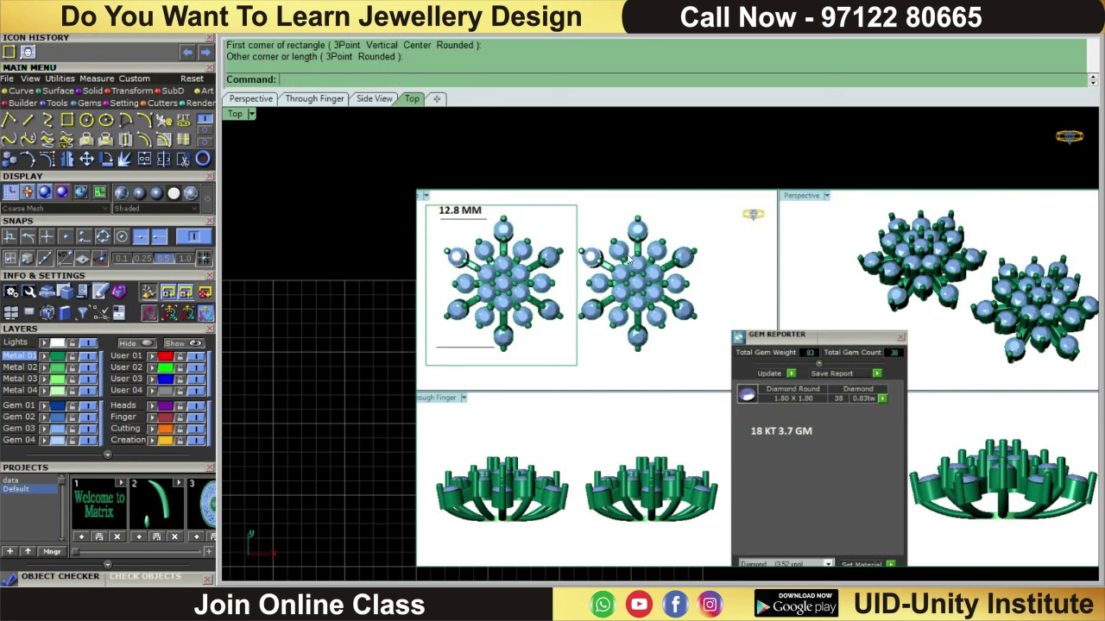
Trim the picture frame with the rectangle and delete the leftover image piece
{"action": "key", "text": "ctrl+a"}
{"action": "left_click", "coordinate": [183, 159]}
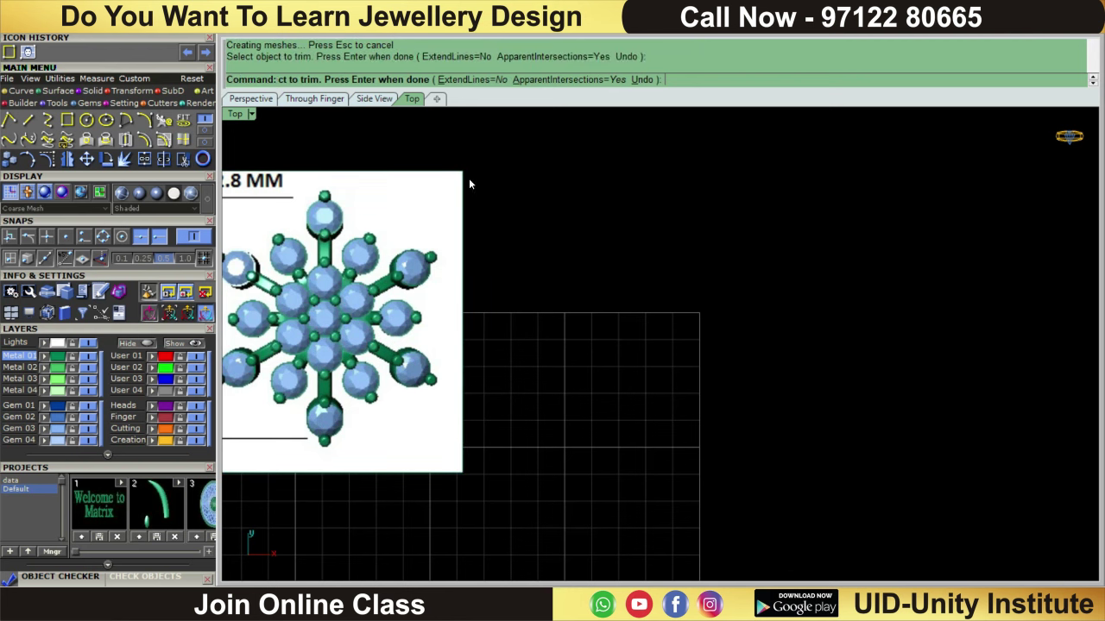
{"action": "left_click", "coordinate": [468, 179]}
{"action": "left_click", "coordinate": [497, 220]}
{"action": "scroll", "coordinate": [672, 229], "scroll_direction": "down", "scroll_amount": 2}
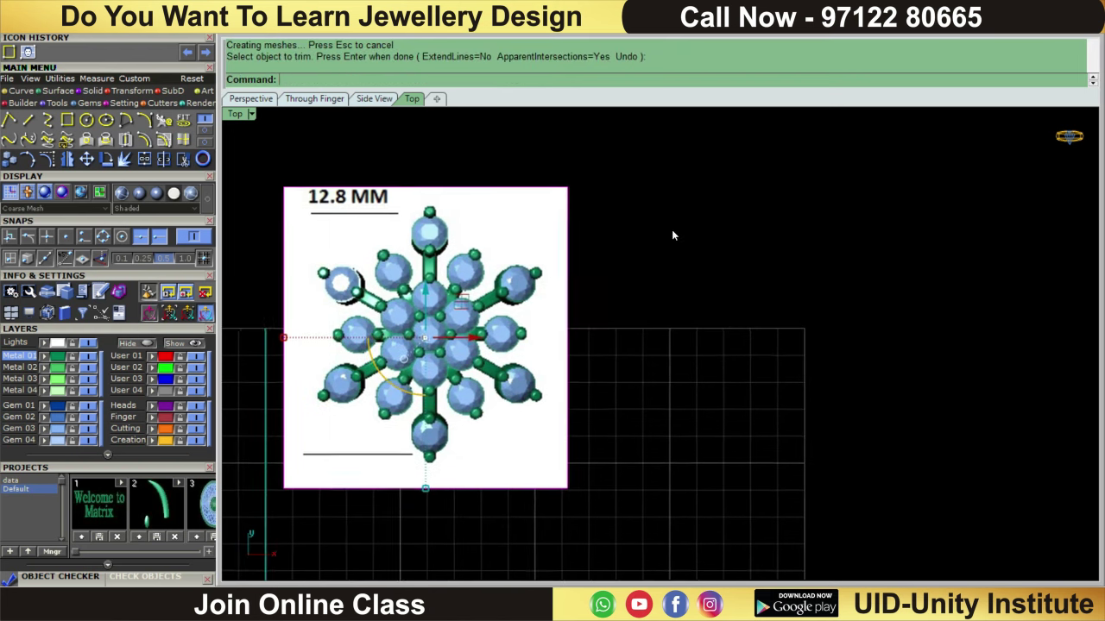
{"action": "scroll", "coordinate": [675, 228], "scroll_direction": "down", "scroll_amount": 2}
{"action": "key", "text": "Delete"}
Select the cropped snowflake image and recentre the view on it
{"action": "left_click", "coordinate": [536, 265]}
{"action": "scroll", "coordinate": [534, 265], "scroll_direction": "up", "scroll_amount": 2}
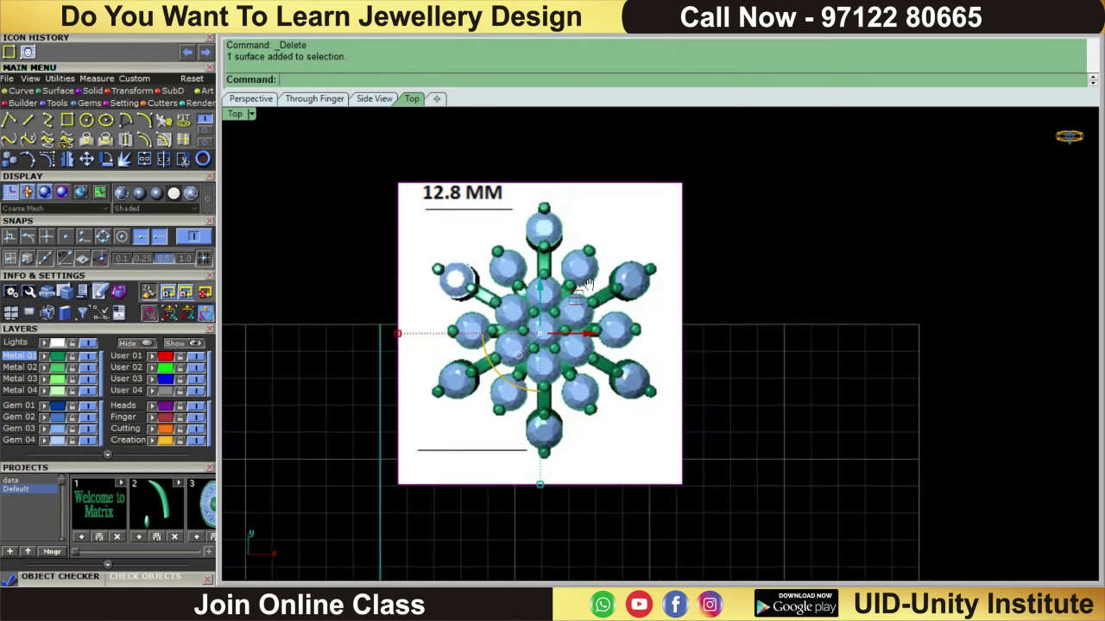
{"action": "scroll", "coordinate": [544, 276], "scroll_direction": "up", "scroll_amount": 2}
{"action": "scroll", "coordinate": [578, 300], "scroll_direction": "up", "scroll_amount": 4}
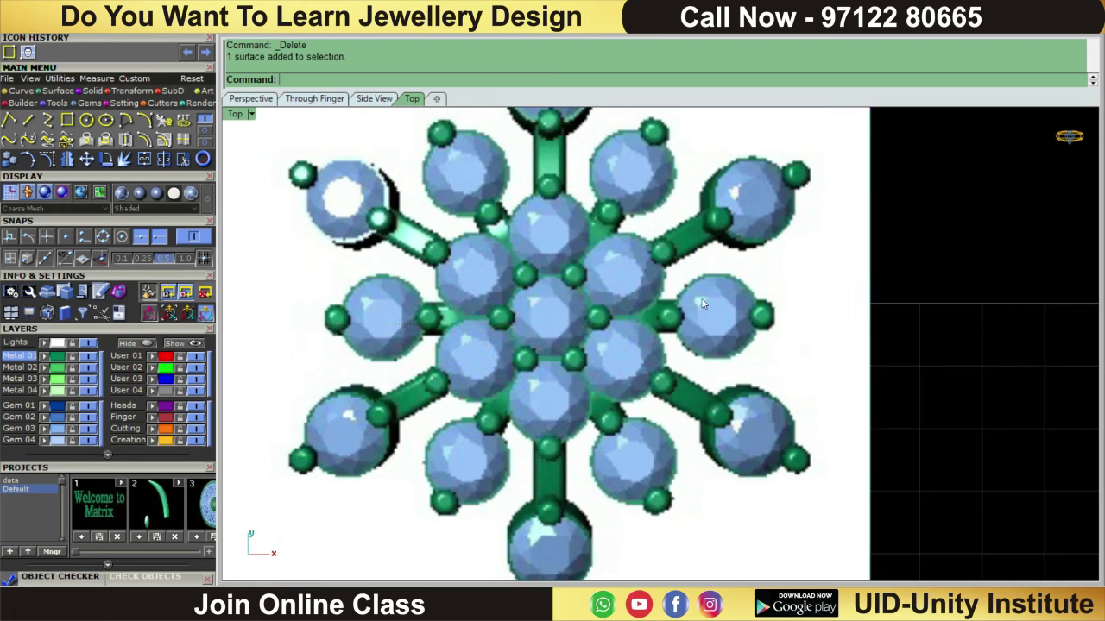
{"action": "left_click", "coordinate": [539, 325]}
{"action": "scroll", "coordinate": [643, 363], "scroll_direction": "down", "scroll_amount": 3}
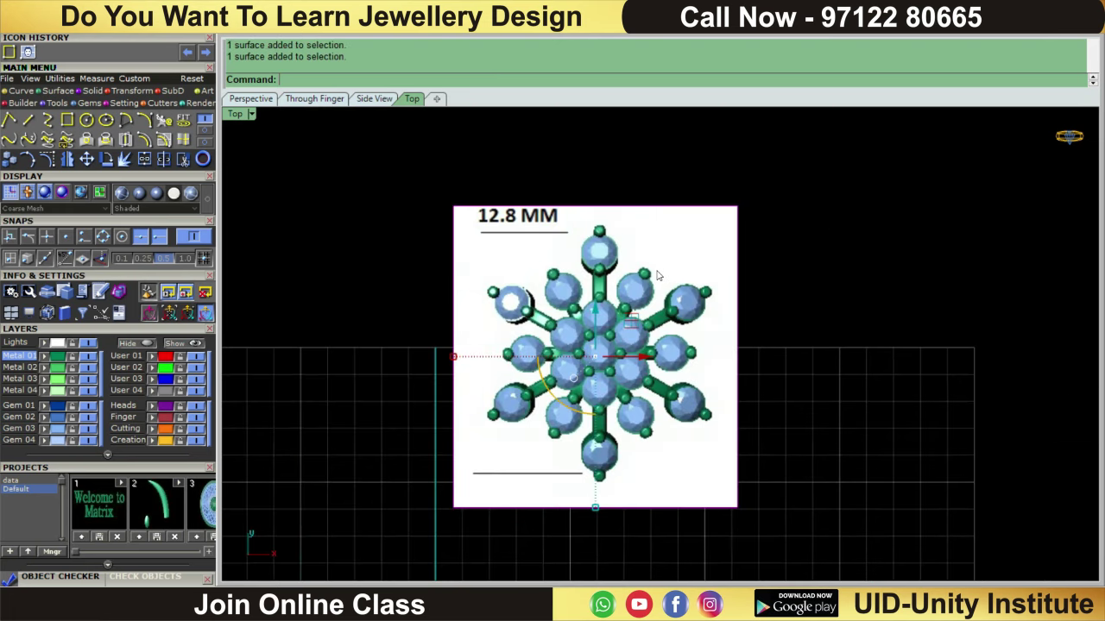
{"action": "right_click_drag", "start_coordinate": [743, 286], "coordinate": [754, 310]}
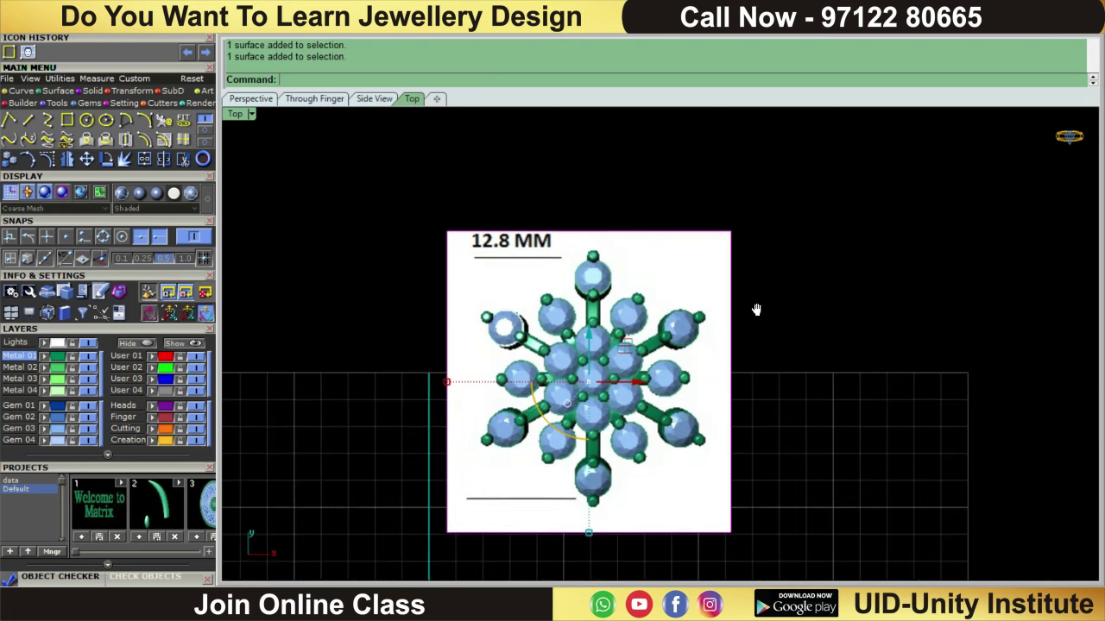
{"action": "left_click", "coordinate": [132, 91]}
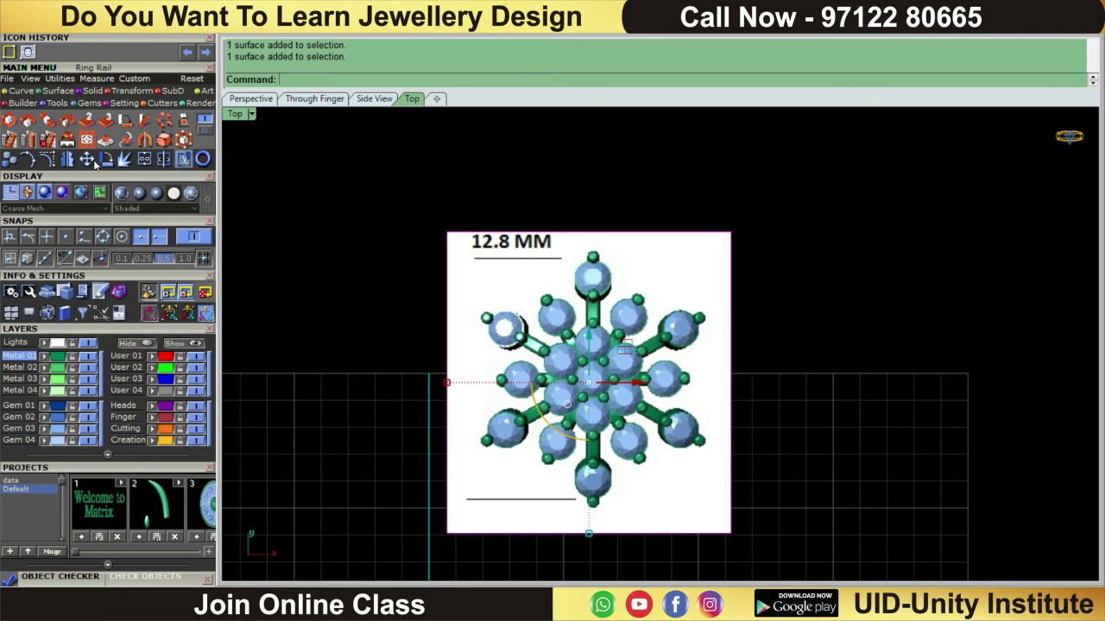
Scale the snowflake image so its gem-tip-to-gem-tip span measures 12.8
{"action": "left_click", "coordinate": [28, 120]}
{"action": "scroll", "coordinate": [587, 483], "scroll_direction": "up", "scroll_amount": 3}
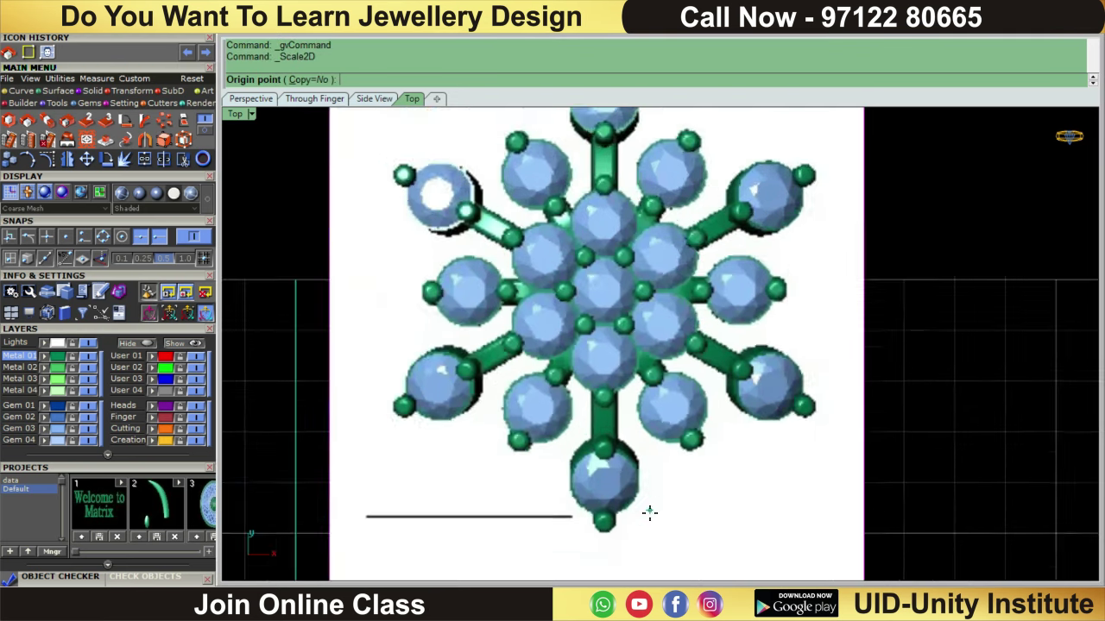
{"action": "left_click", "coordinate": [592, 533]}
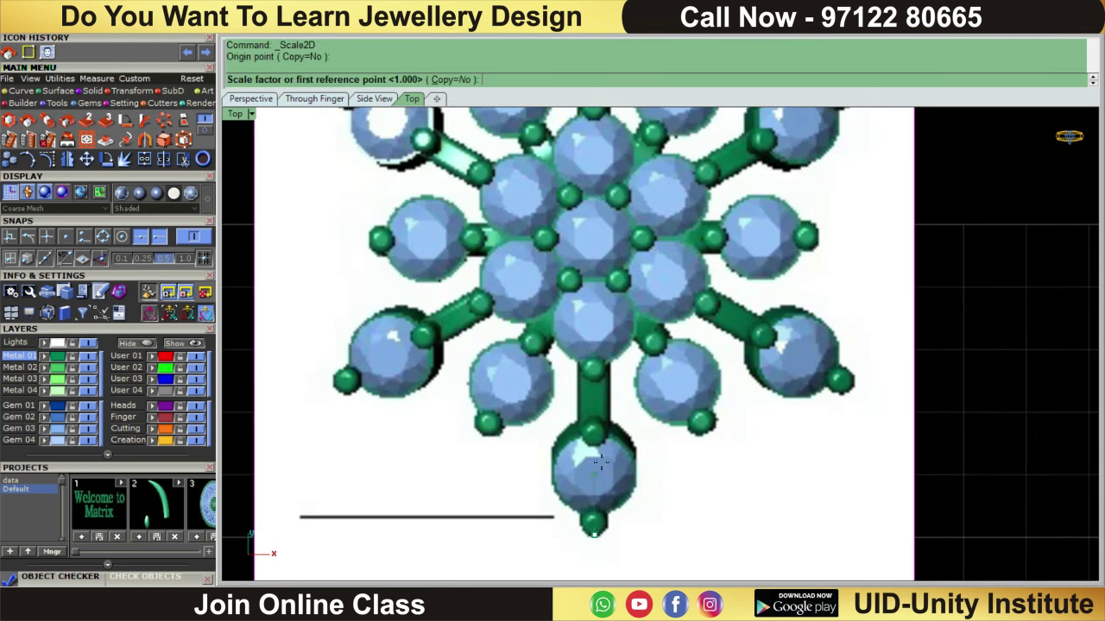
{"action": "scroll", "coordinate": [593, 527], "scroll_direction": "down", "scroll_amount": 3}
{"action": "scroll", "coordinate": [594, 384], "scroll_direction": "up", "scroll_amount": 3}
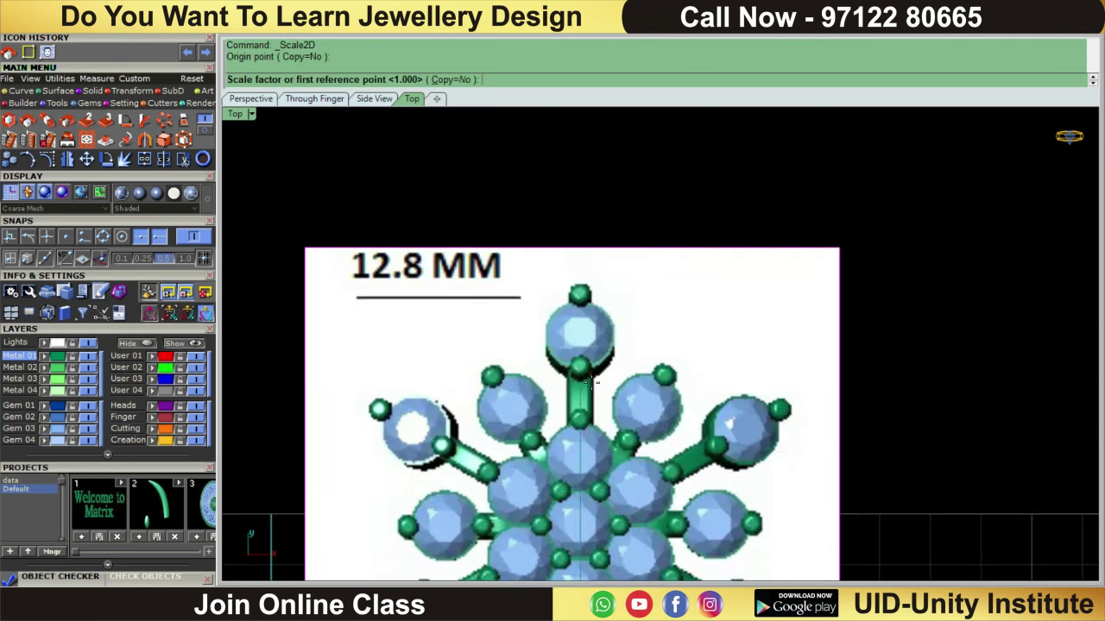
{"action": "left_click", "coordinate": [582, 284]}
{"action": "type", "text": "12.8"}
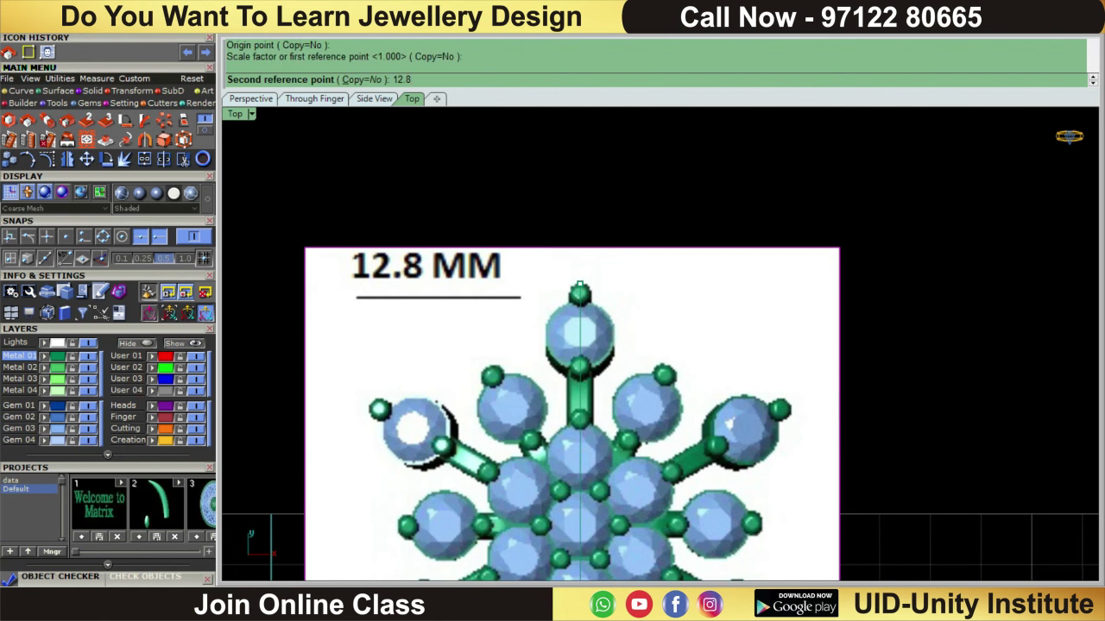
{"action": "key", "text": "Return"}
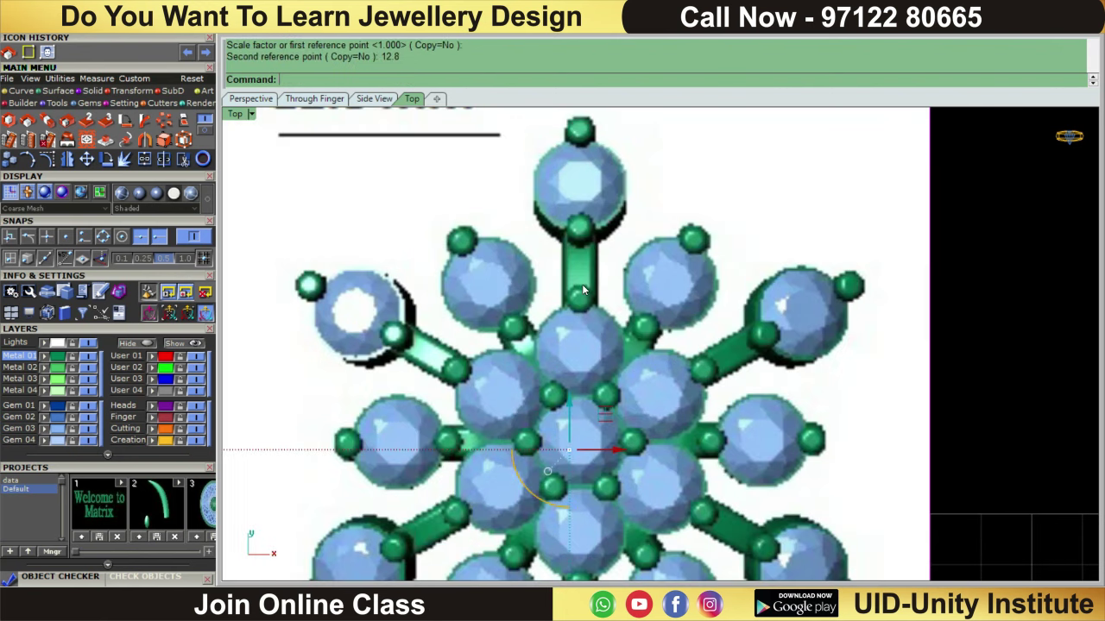
{"action": "scroll", "coordinate": [604, 285], "scroll_direction": "down", "scroll_amount": 3}
{"action": "scroll", "coordinate": [699, 281], "scroll_direction": "up", "scroll_amount": 1}
{"action": "scroll", "coordinate": [699, 281], "scroll_direction": "up", "scroll_amount": 3}
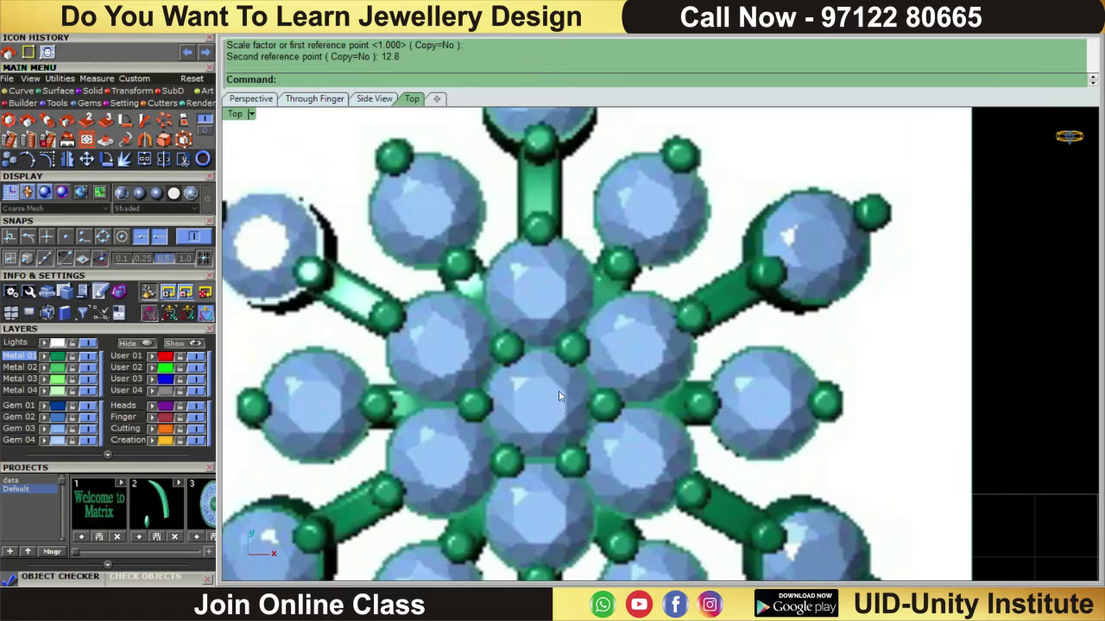
Move the reference image from its centre stone to 0,0,0
{"action": "left_click", "coordinate": [553, 395]}
{"action": "scroll", "coordinate": [771, 237], "scroll_direction": "down", "scroll_amount": 3}
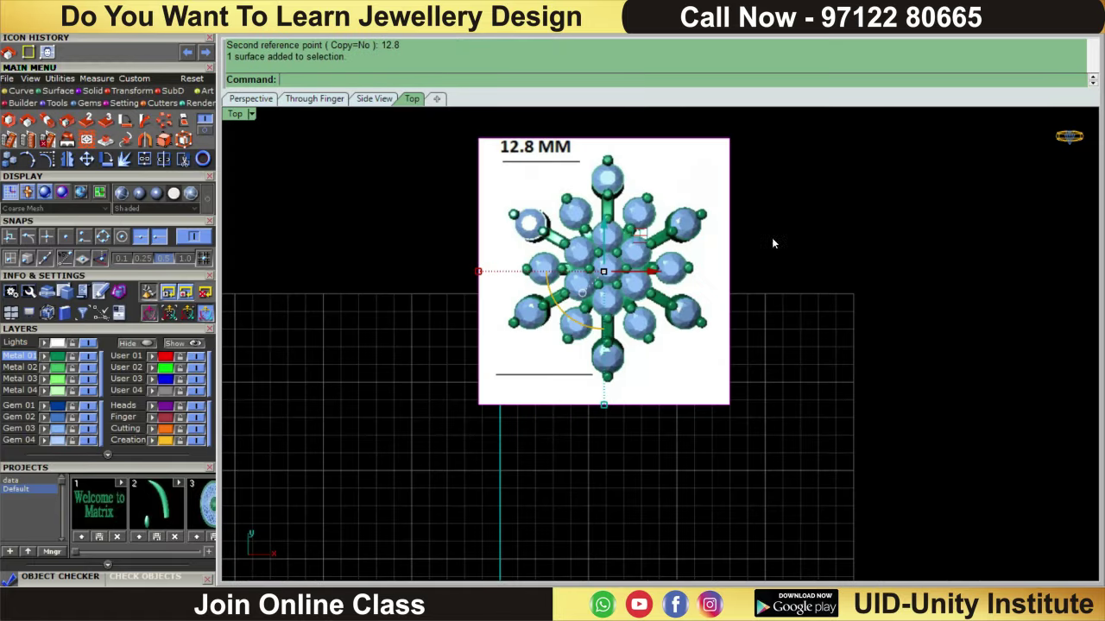
{"action": "scroll", "coordinate": [655, 267], "scroll_direction": "up", "scroll_amount": 2}
{"action": "scroll", "coordinate": [643, 281], "scroll_direction": "up", "scroll_amount": 1}
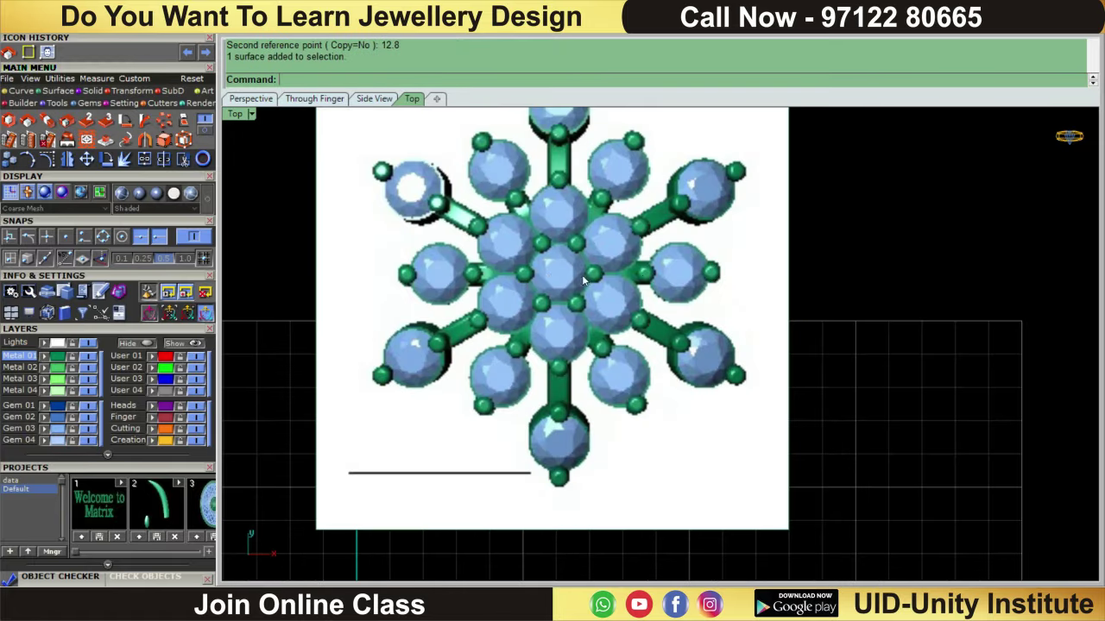
{"action": "scroll", "coordinate": [553, 280], "scroll_direction": "down", "scroll_amount": 3}
{"action": "scroll", "coordinate": [514, 332], "scroll_direction": "up", "scroll_amount": 4}
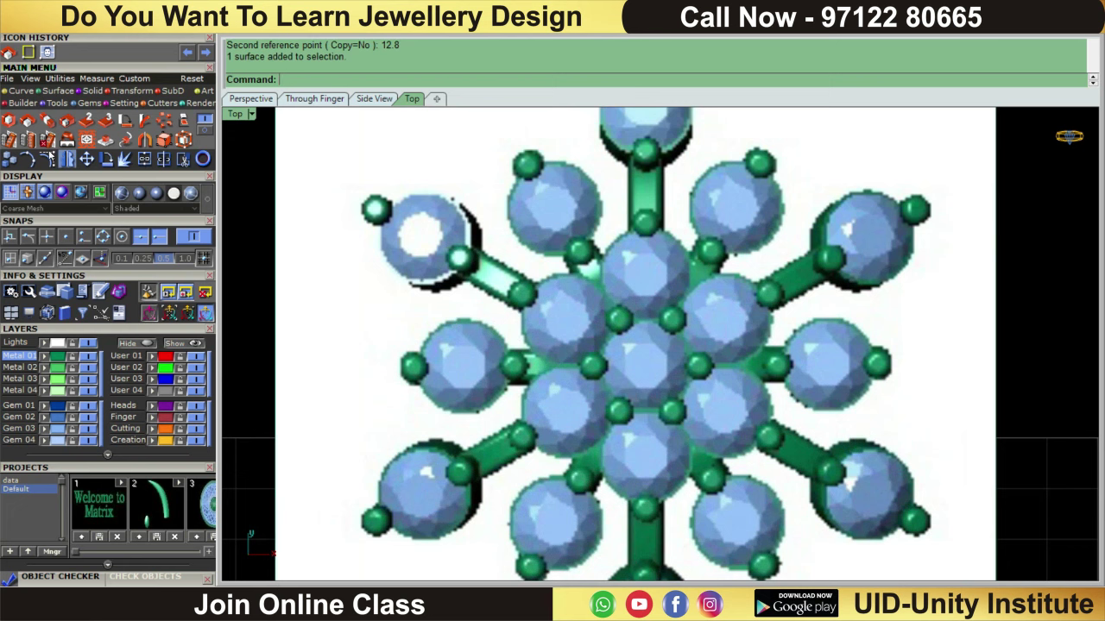
{"action": "left_click", "coordinate": [704, 308]}
{"action": "left_click", "coordinate": [86, 159]}
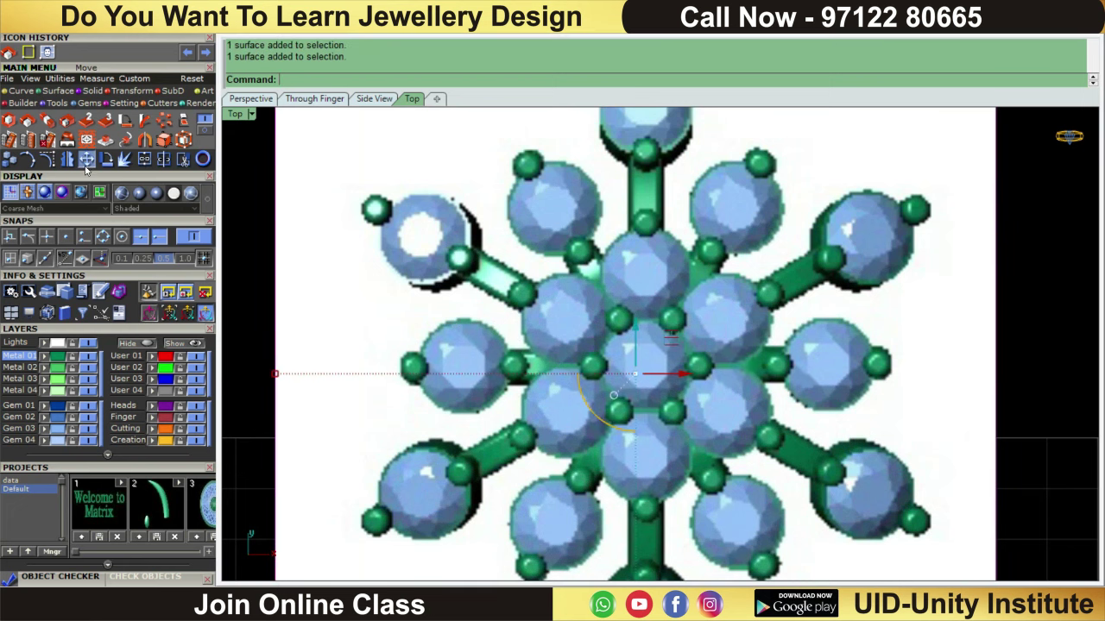
{"action": "scroll", "coordinate": [466, 363], "scroll_direction": "up", "scroll_amount": 2}
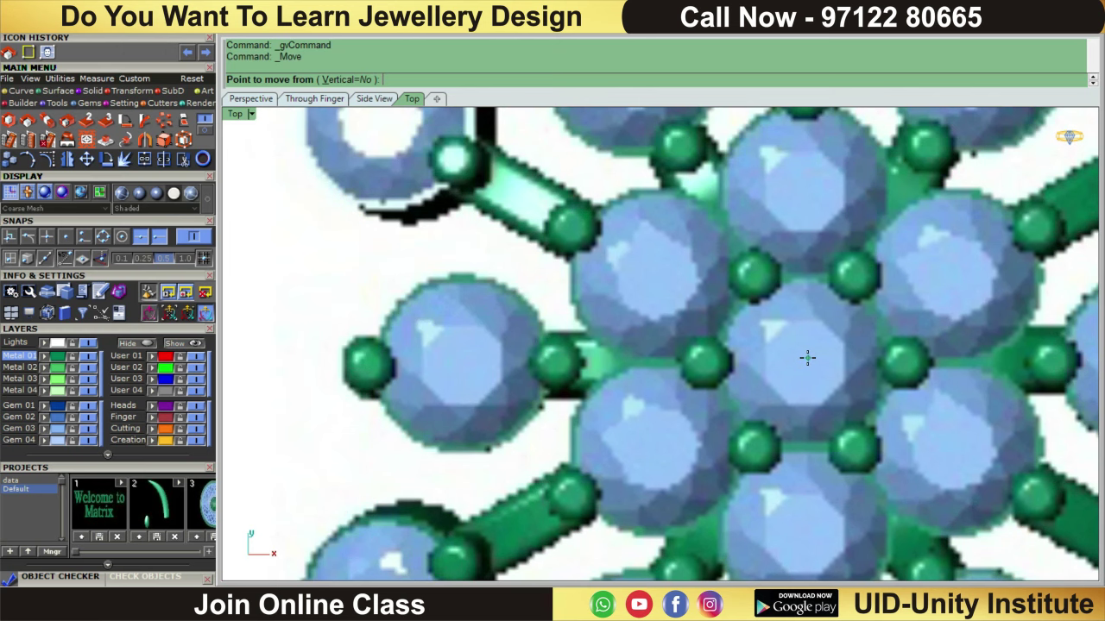
{"action": "left_click", "coordinate": [807, 357]}
{"action": "type", "text": "0,0,0"}
{"action": "key", "text": "Return"}
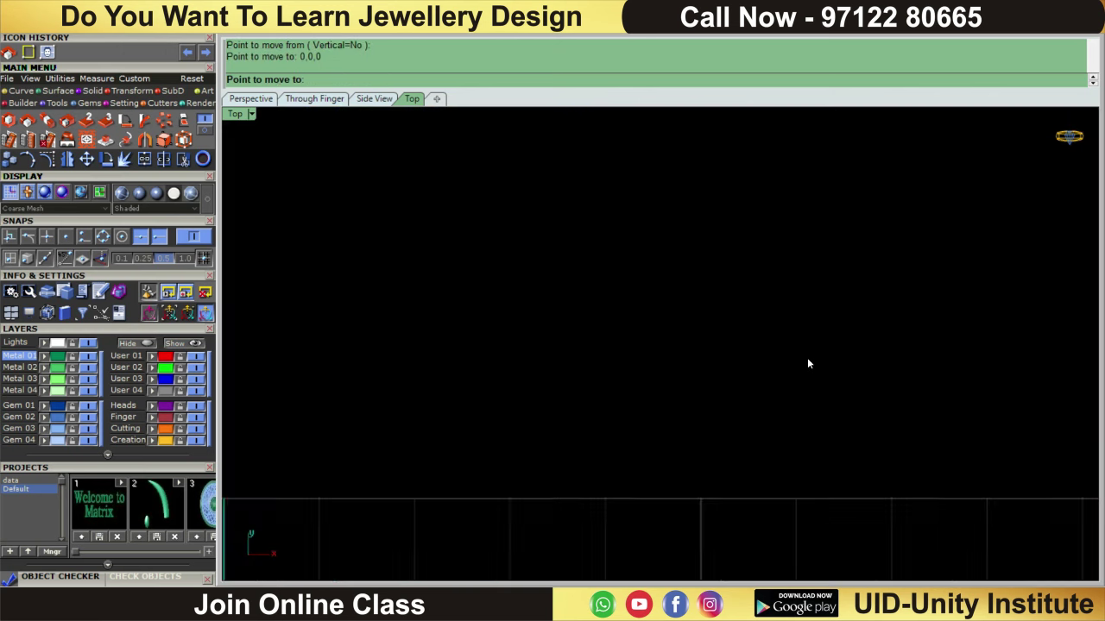
Deselect the reference image
{"action": "scroll", "coordinate": [780, 336], "scroll_direction": "down", "scroll_amount": 3}
{"action": "scroll", "coordinate": [760, 317], "scroll_direction": "down", "scroll_amount": 5}
{"action": "scroll", "coordinate": [776, 336], "scroll_direction": "up", "scroll_amount": 3}
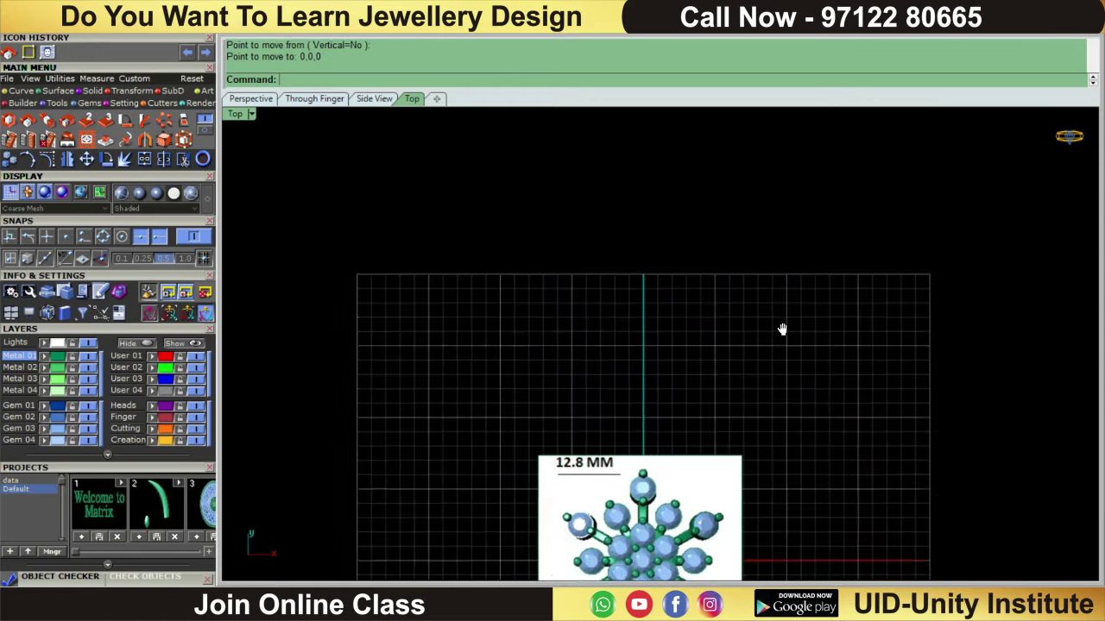
{"action": "scroll", "coordinate": [780, 259], "scroll_direction": "up", "scroll_amount": 3}
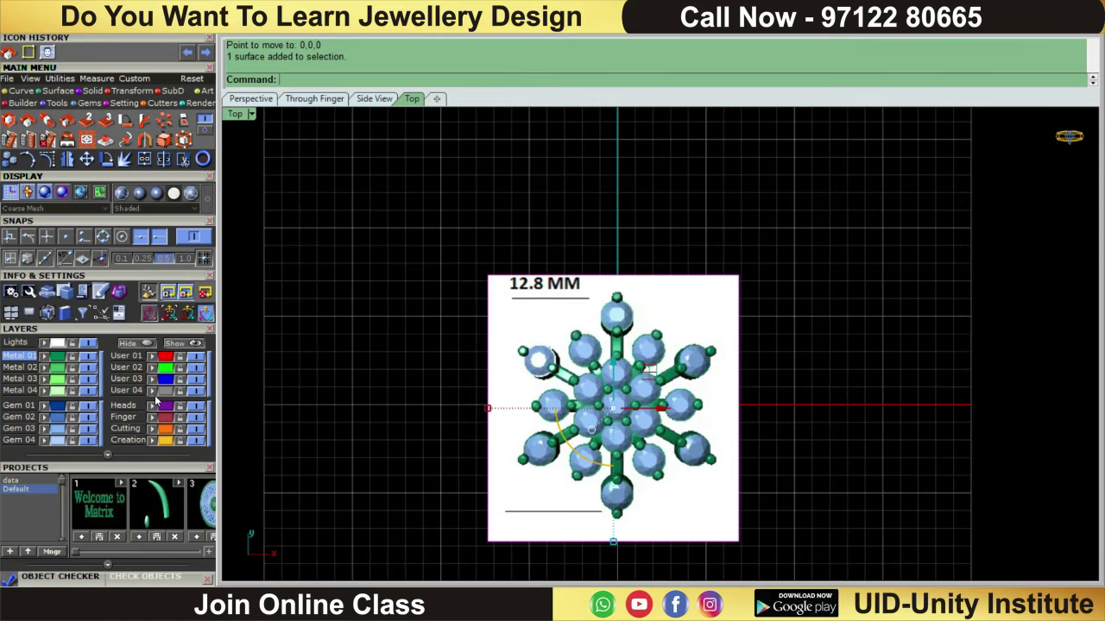
{"action": "key", "text": "Escape"}
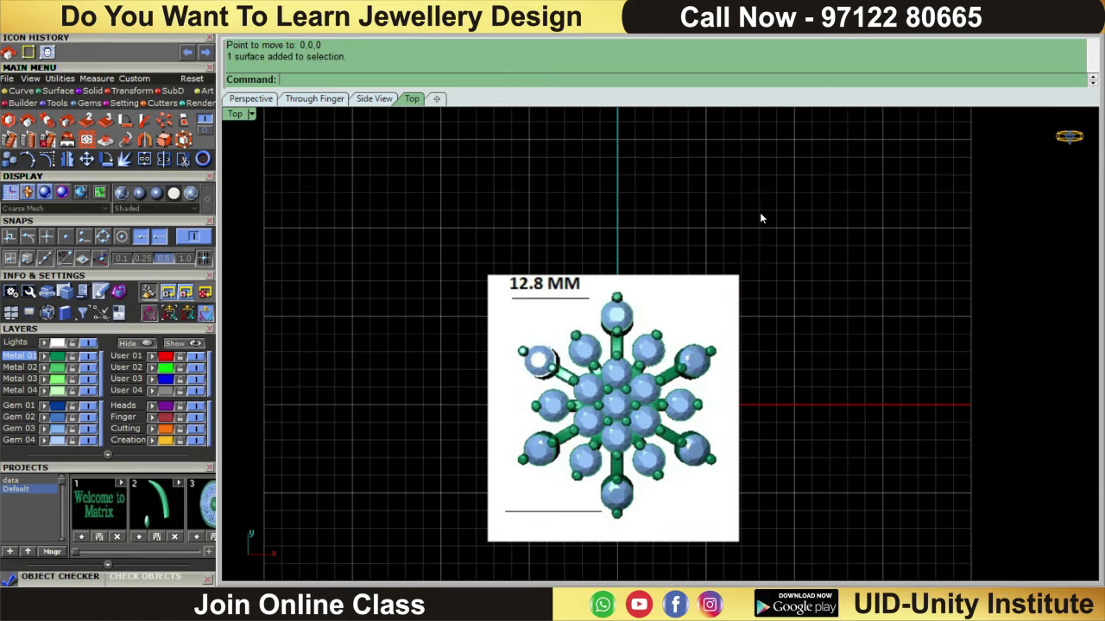
{"action": "scroll", "coordinate": [761, 218], "scroll_direction": "up", "scroll_amount": 3}
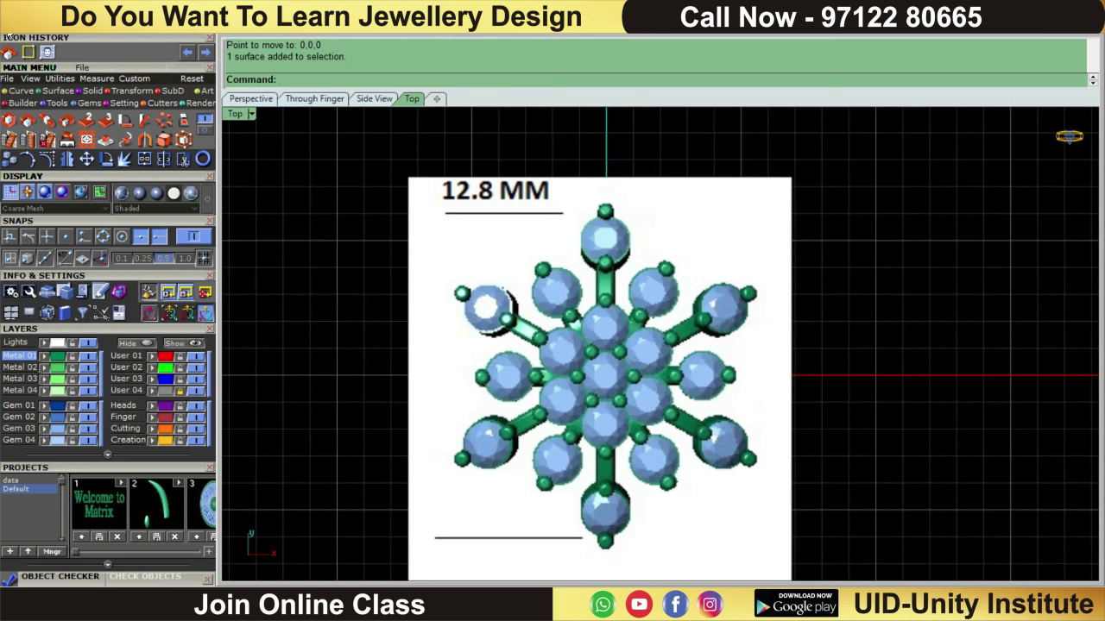
{"action": "left_click", "coordinate": [7, 78]}
Save the design as DER-01.3dm in the D:\DIPIKA\DER\DER-01 folder
{"action": "left_click", "coordinate": [35, 81]}
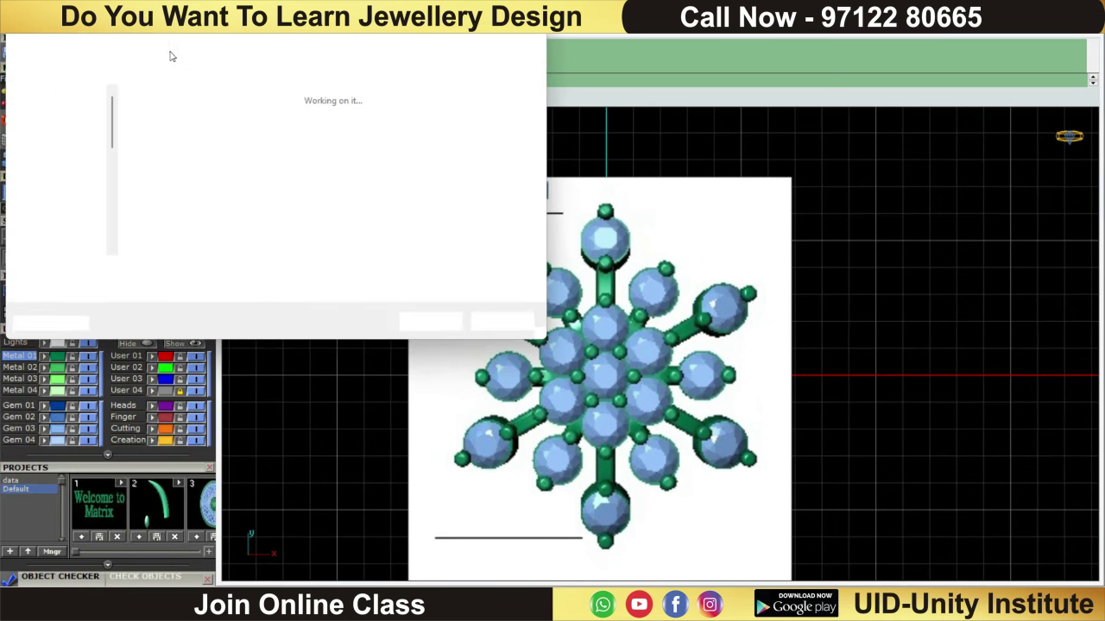
{"action": "left_click", "coordinate": [147, 41]}
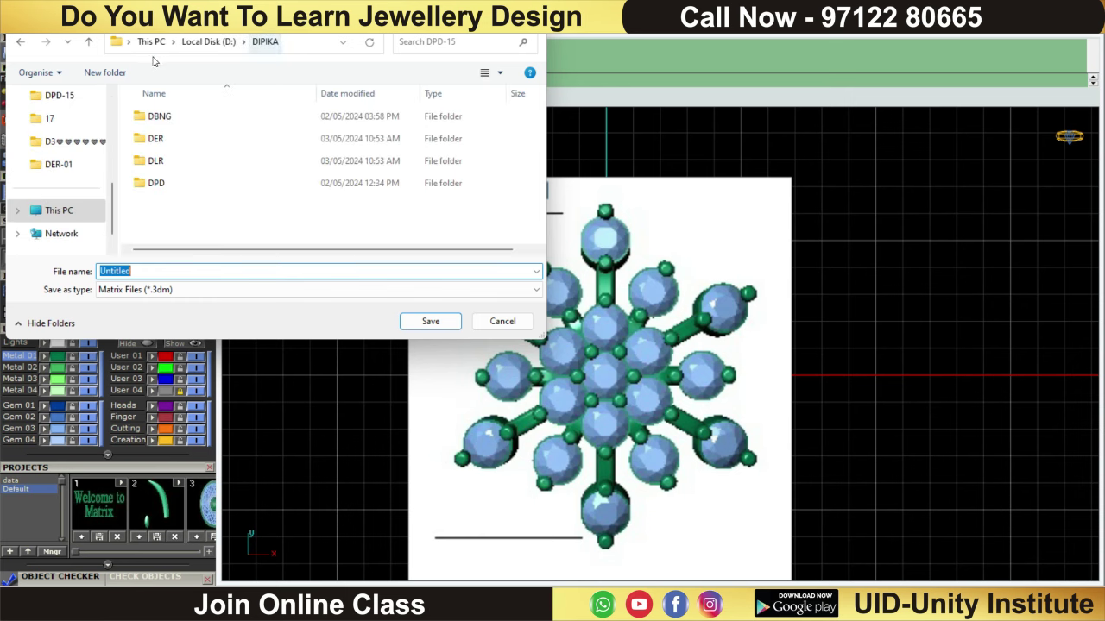
{"action": "double_click", "coordinate": [157, 138]}
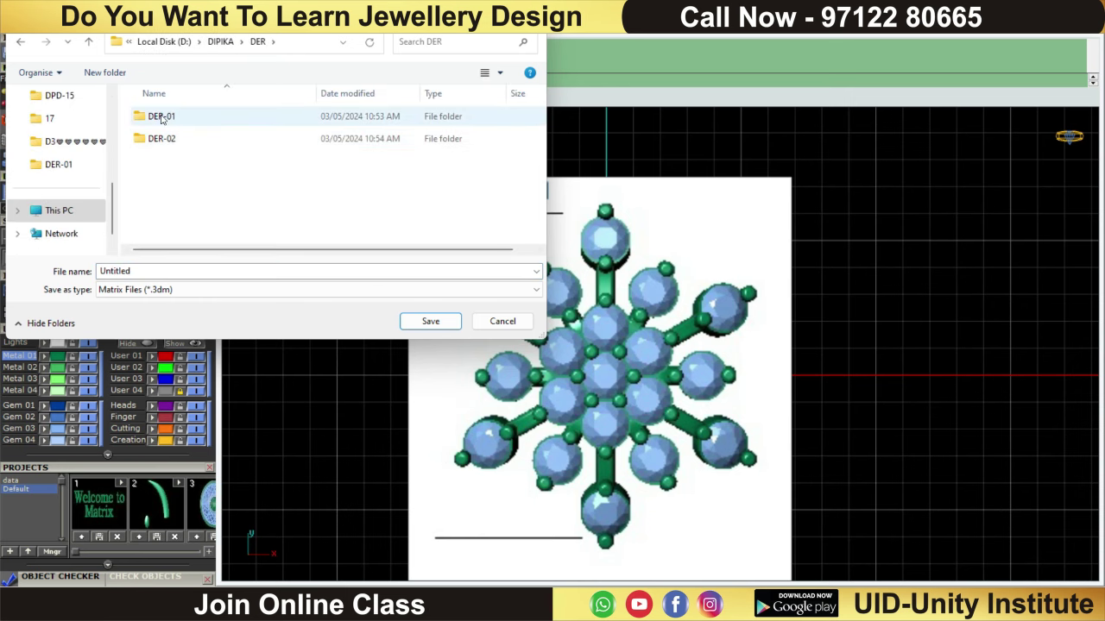
{"action": "left_click", "coordinate": [161, 118]}
{"action": "double_click", "coordinate": [161, 119]}
{"action": "double_click", "coordinate": [166, 267]}
{"action": "type", "text": "DER-01"}
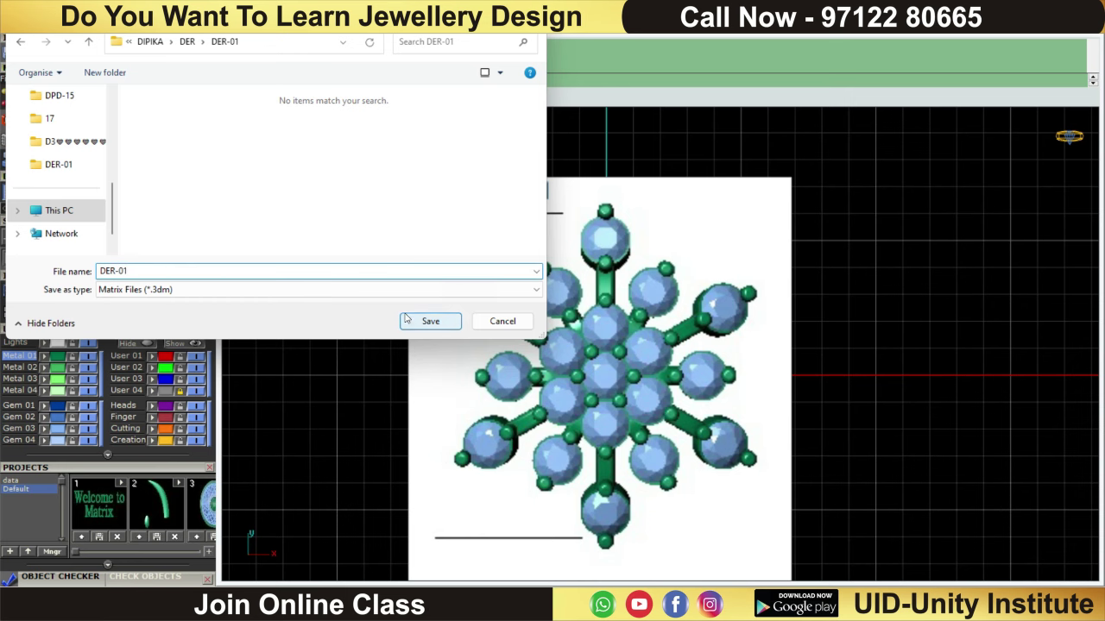
{"action": "left_click", "coordinate": [409, 321]}
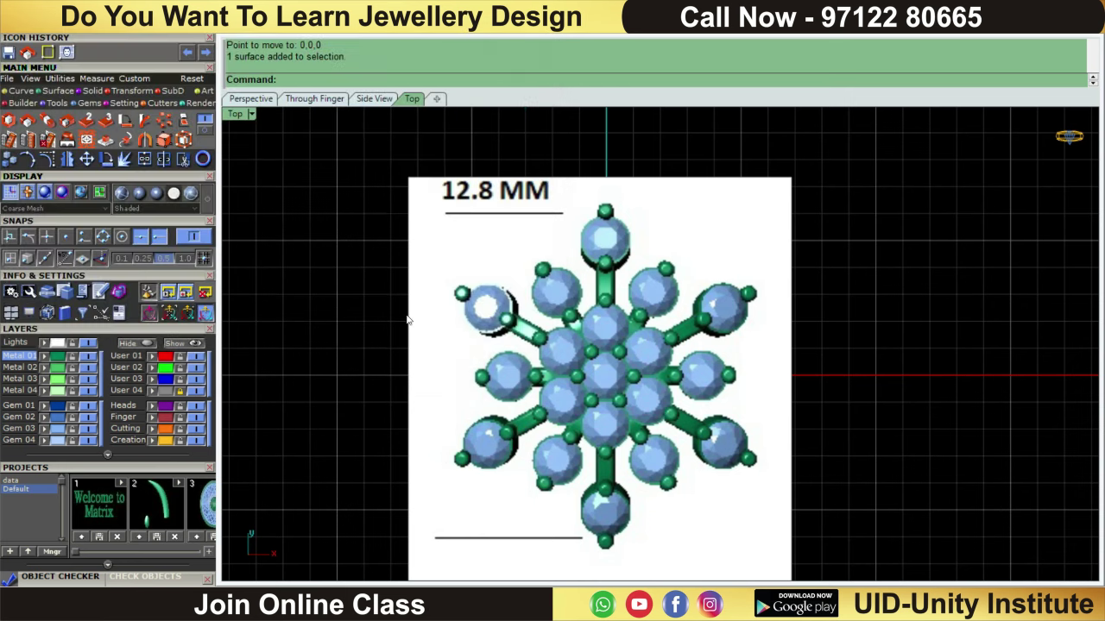
{"action": "scroll", "coordinate": [602, 310], "scroll_direction": "up", "scroll_amount": 2}
{"action": "scroll", "coordinate": [619, 306], "scroll_direction": "up", "scroll_amount": 2}
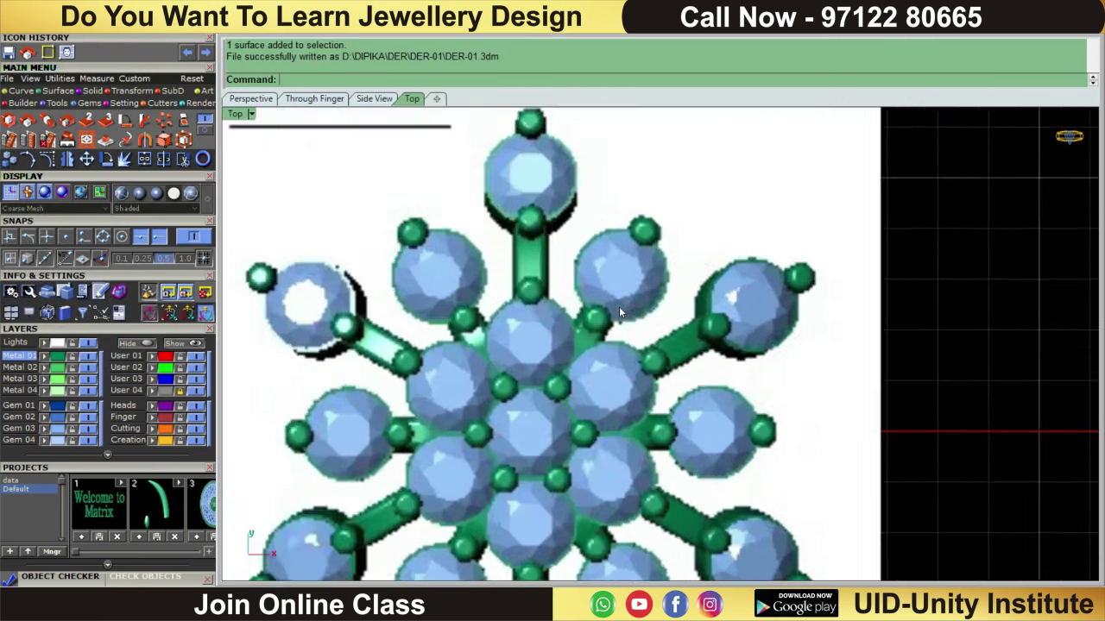
{"action": "scroll", "coordinate": [619, 306], "scroll_direction": "down", "scroll_amount": 3}
{"action": "scroll", "coordinate": [604, 313], "scroll_direction": "up", "scroll_amount": 4}
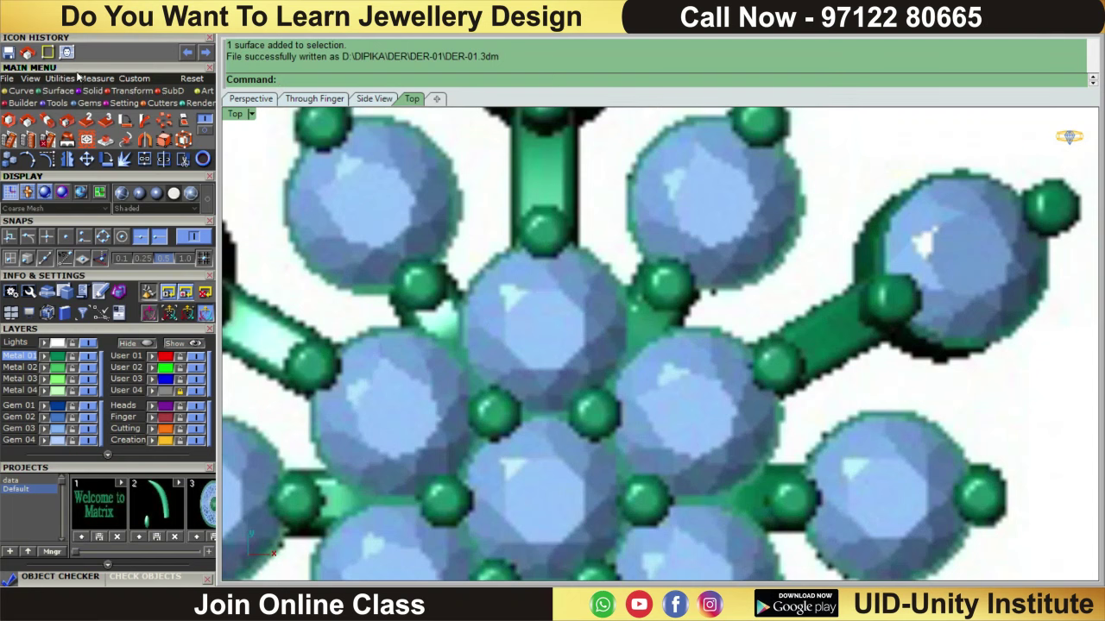
Add an aligned dimension across the centre stone, reading 1.70
{"action": "left_click", "coordinate": [88, 79]}
{"action": "left_click", "coordinate": [148, 122]}
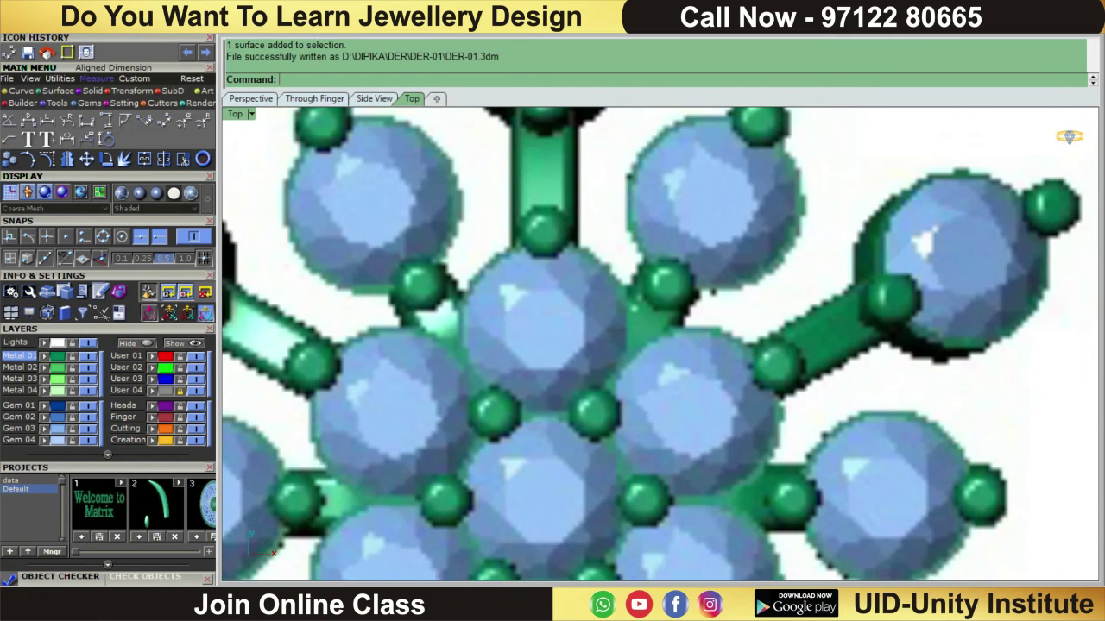
{"action": "scroll", "coordinate": [472, 348], "scroll_direction": "up", "scroll_amount": 1}
{"action": "scroll", "coordinate": [472, 348], "scroll_direction": "up", "scroll_amount": 2}
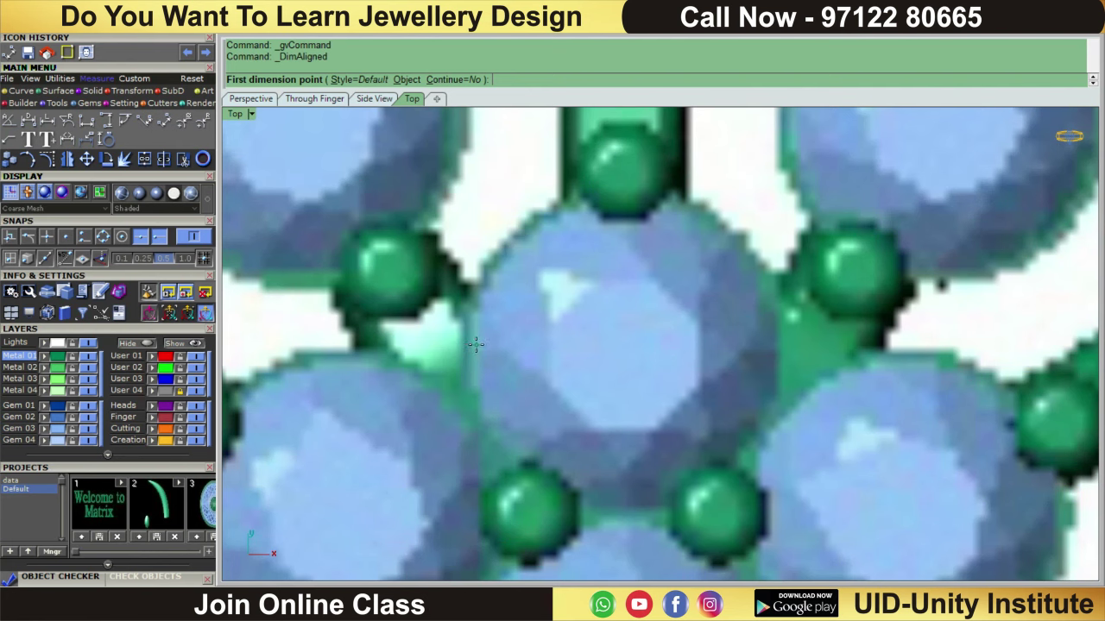
{"action": "left_click", "coordinate": [475, 345]}
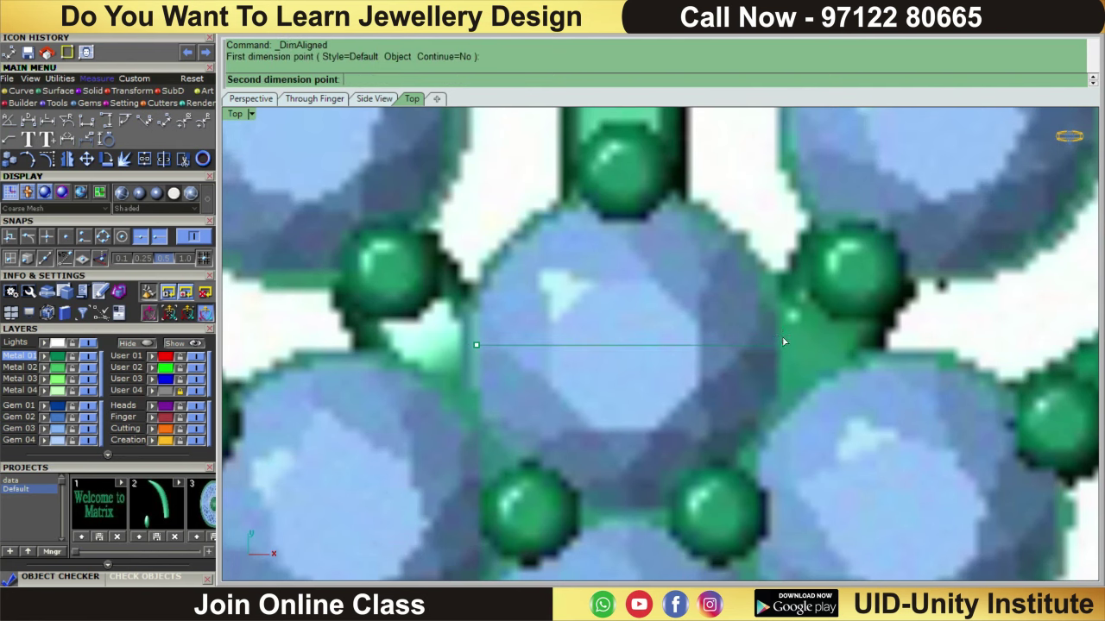
{"action": "left_click", "coordinate": [784, 342]}
{"action": "scroll", "coordinate": [784, 342], "scroll_direction": "down", "scroll_amount": 1}
{"action": "left_click", "coordinate": [784, 343]}
{"action": "scroll", "coordinate": [751, 369], "scroll_direction": "down", "scroll_amount": 2}
{"action": "scroll", "coordinate": [618, 341], "scroll_direction": "up", "scroll_amount": 1}
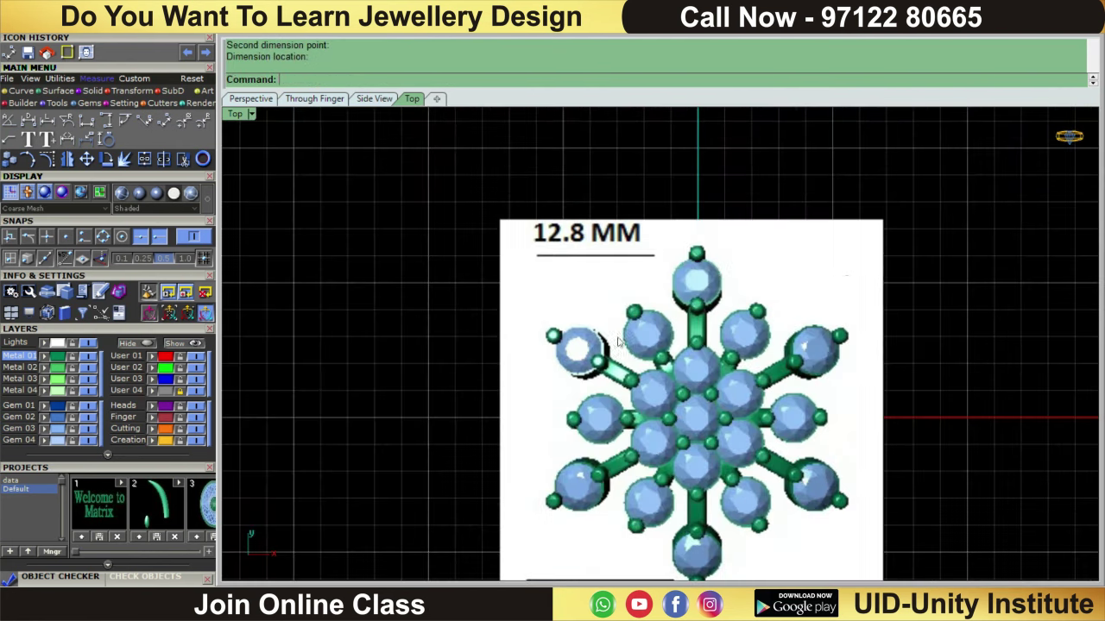
Hide the snowflake reference image by turning off the User 04 layer
{"action": "right_click_drag", "start_coordinate": [605, 261], "coordinate": [555, 235]}
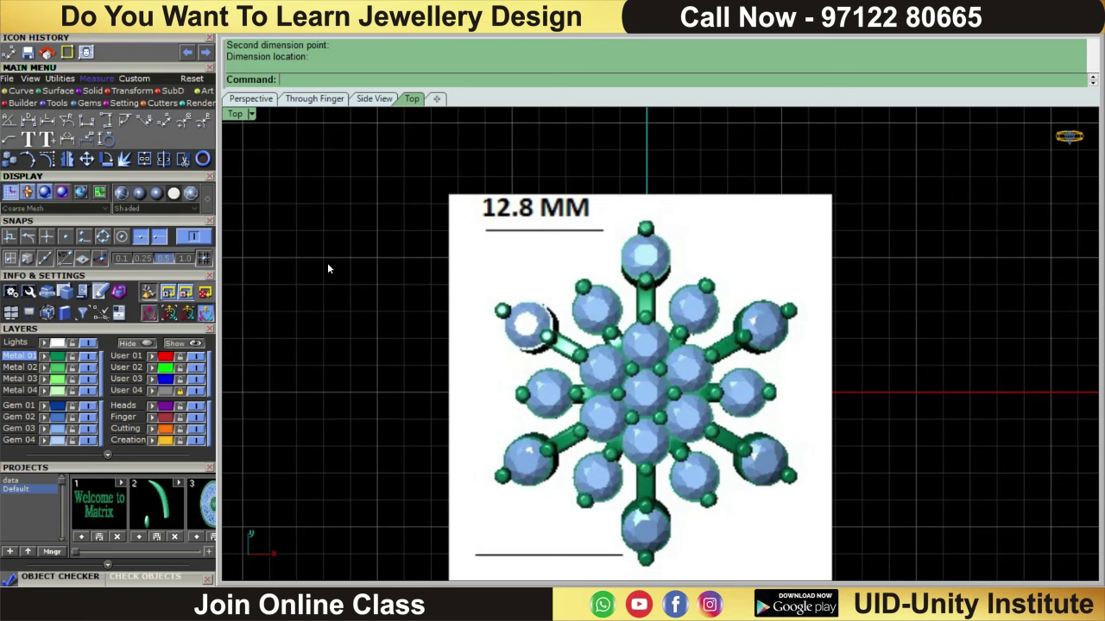
{"action": "left_click", "coordinate": [197, 391]}
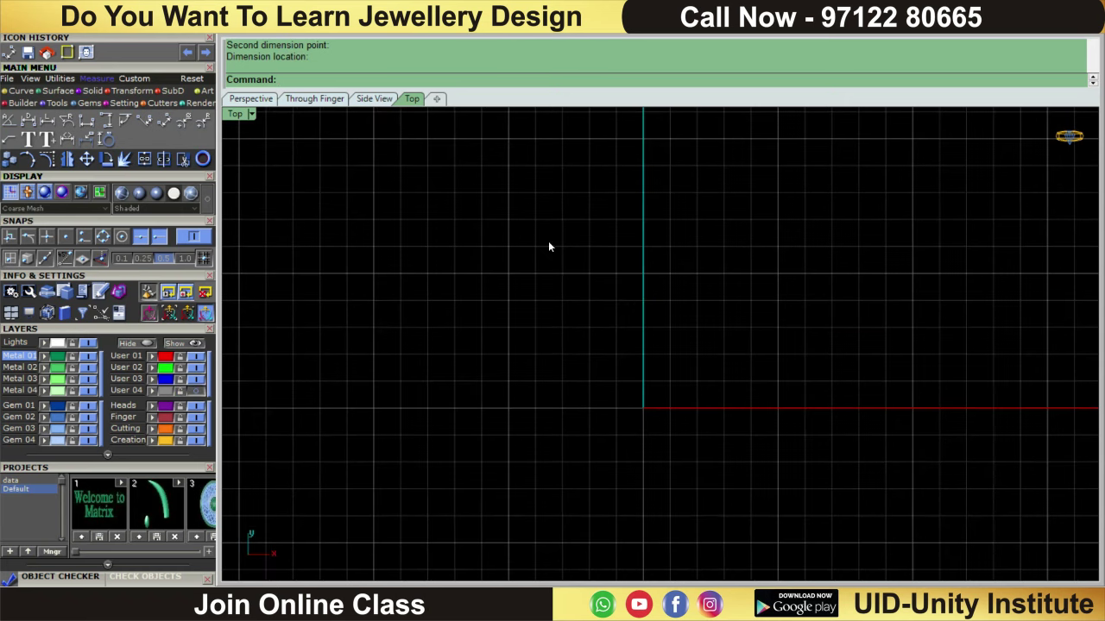
{"action": "scroll", "coordinate": [522, 252], "scroll_direction": "down", "scroll_amount": 1}
Load a 1.90 mm round diamond (.026 ct) from the Gem Loader at the origin
{"action": "left_click", "coordinate": [88, 103]}
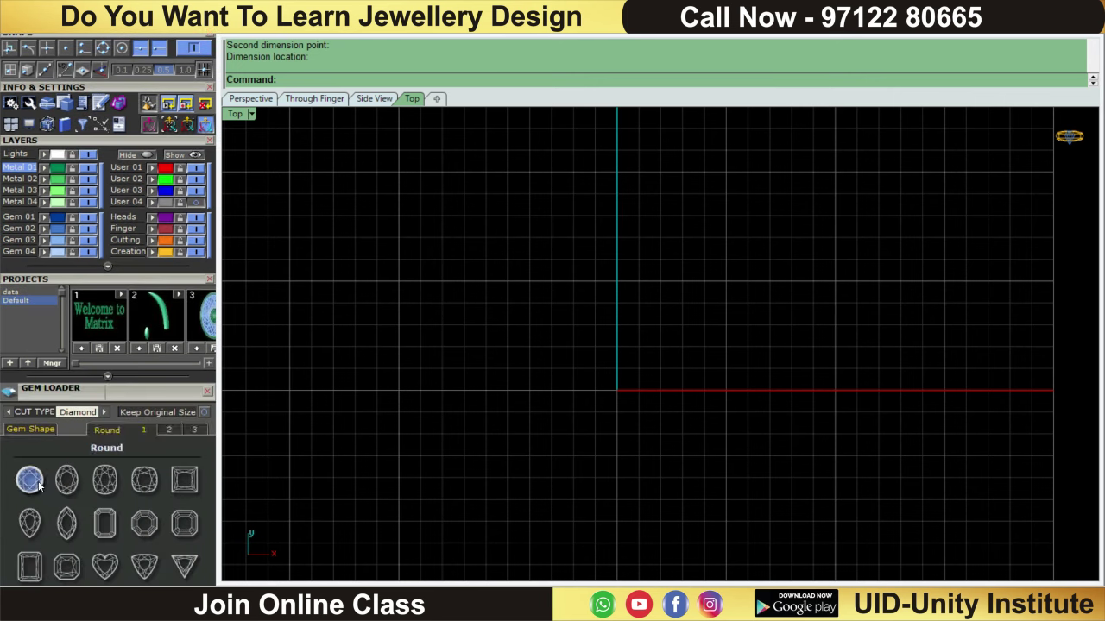
{"action": "left_click", "coordinate": [39, 486]}
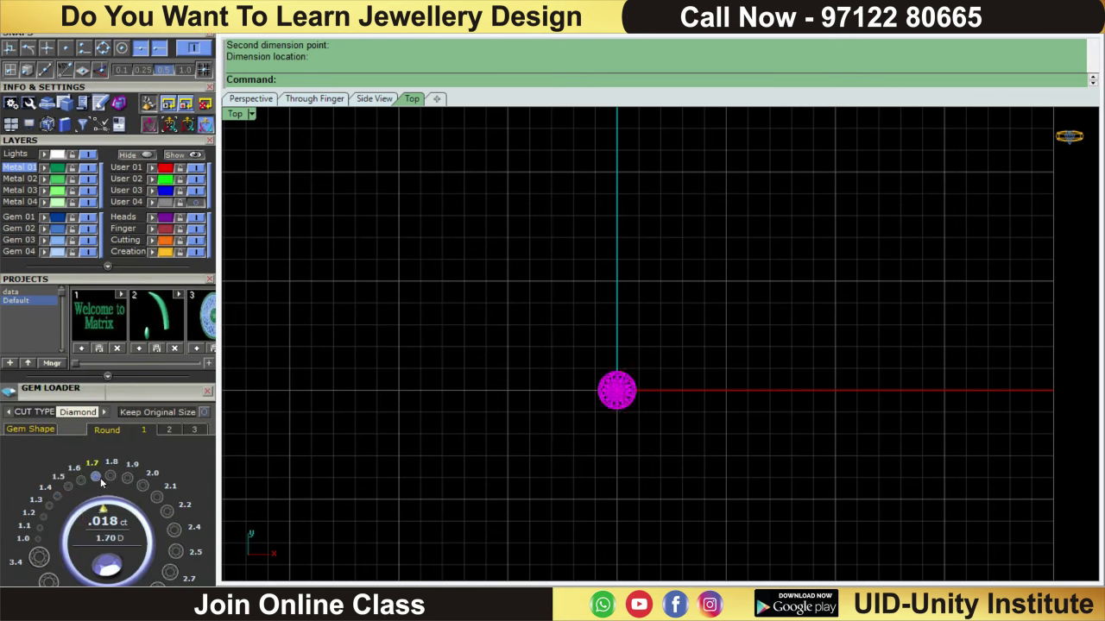
{"action": "left_click", "coordinate": [127, 477]}
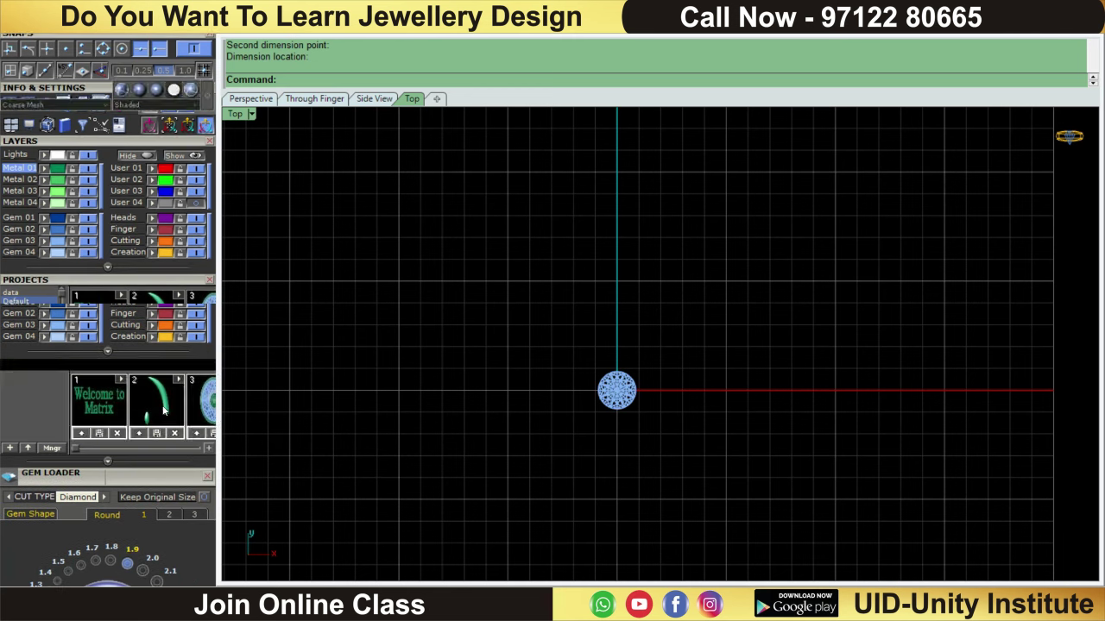
{"action": "scroll", "coordinate": [158, 277], "scroll_direction": "up", "scroll_amount": 3}
{"action": "scroll", "coordinate": [144, 191], "scroll_direction": "down", "scroll_amount": 5}
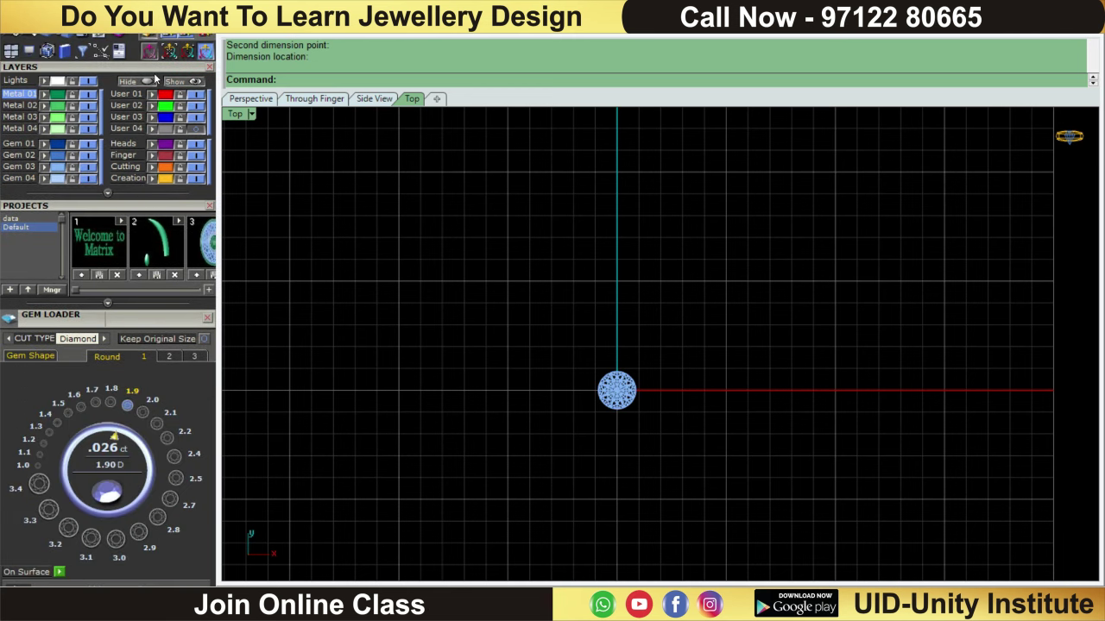
{"action": "scroll", "coordinate": [142, 216], "scroll_direction": "up", "scroll_amount": 3}
{"action": "scroll", "coordinate": [138, 296], "scroll_direction": "up", "scroll_amount": 3}
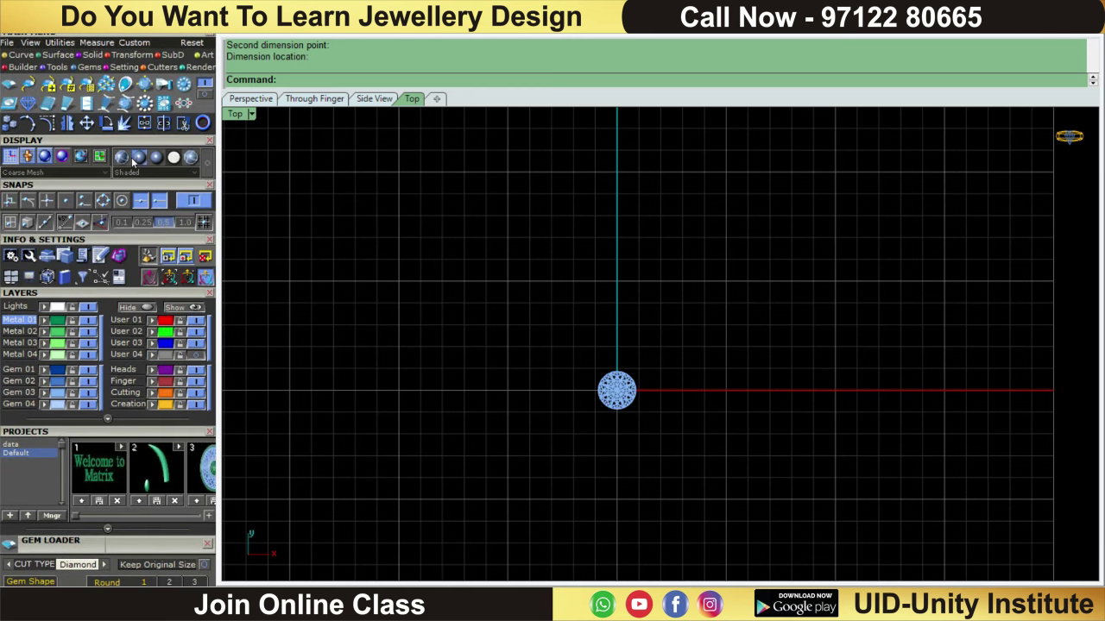
{"action": "scroll", "coordinate": [632, 359], "scroll_direction": "up", "scroll_amount": 2}
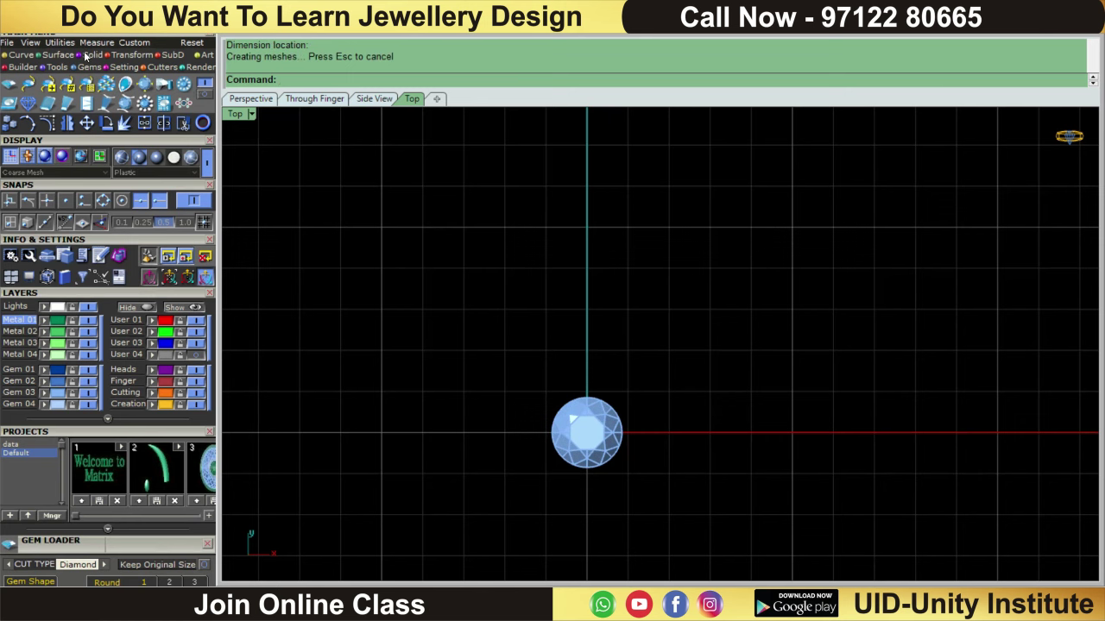
{"action": "left_click", "coordinate": [87, 55]}
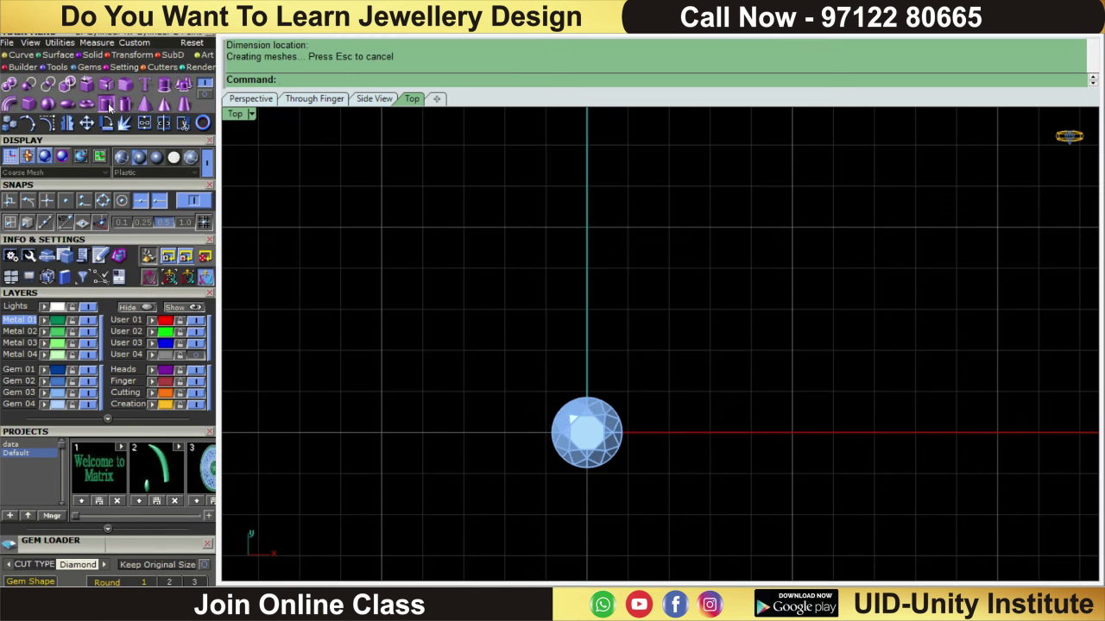
Create a cylinder based at 0,0,0, slightly wider than the round diamond
{"action": "left_click", "coordinate": [108, 103]}
{"action": "scroll", "coordinate": [452, 296], "scroll_direction": "up", "scroll_amount": 1}
{"action": "scroll", "coordinate": [476, 253], "scroll_direction": "up", "scroll_amount": 1}
{"action": "scroll", "coordinate": [510, 262], "scroll_direction": "up", "scroll_amount": 1}
{"action": "right_click_drag", "start_coordinate": [588, 261], "coordinate": [567, 234]}
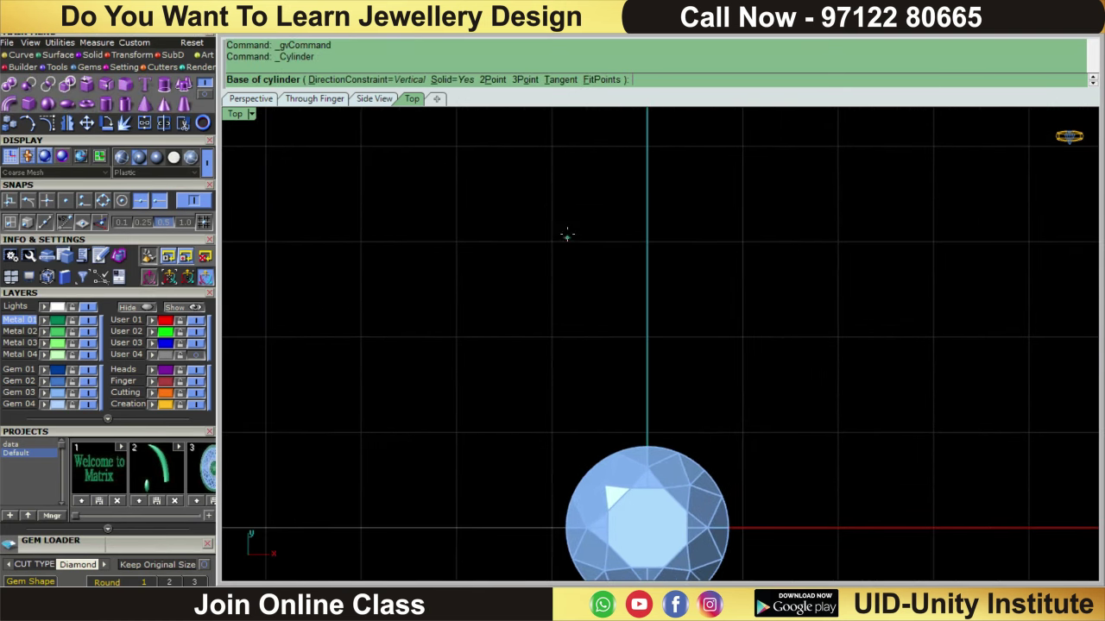
{"action": "type", "text": "0,0,0"}
{"action": "key", "text": "Return"}
{"action": "scroll", "coordinate": [674, 259], "scroll_direction": "down", "scroll_amount": 2}
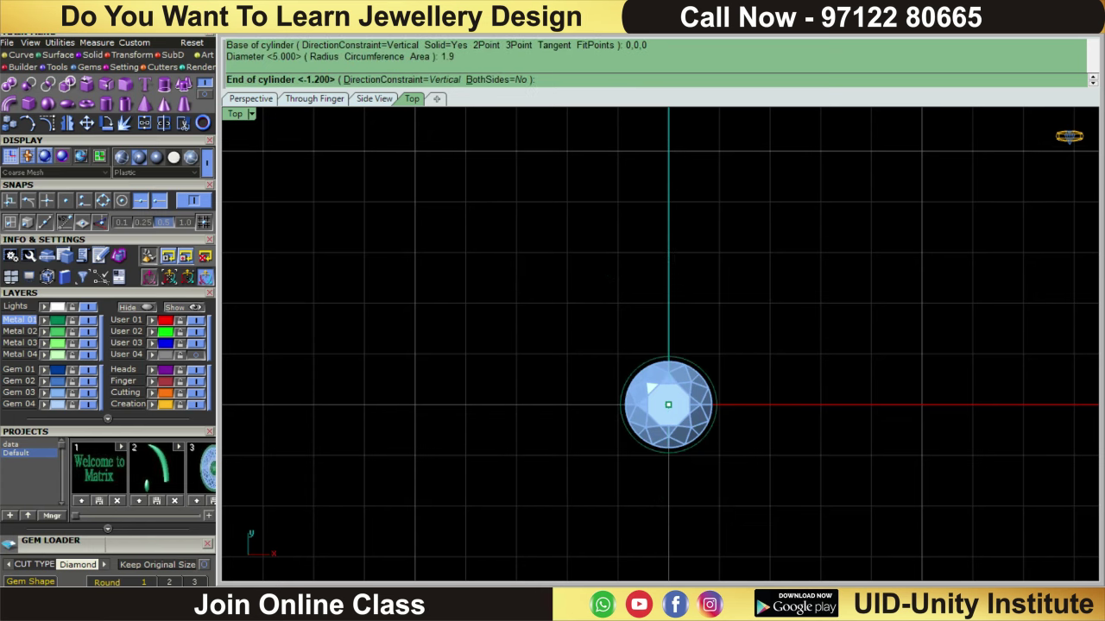
{"action": "type", "text": "-1"}
{"action": "key", "text": "Return"}
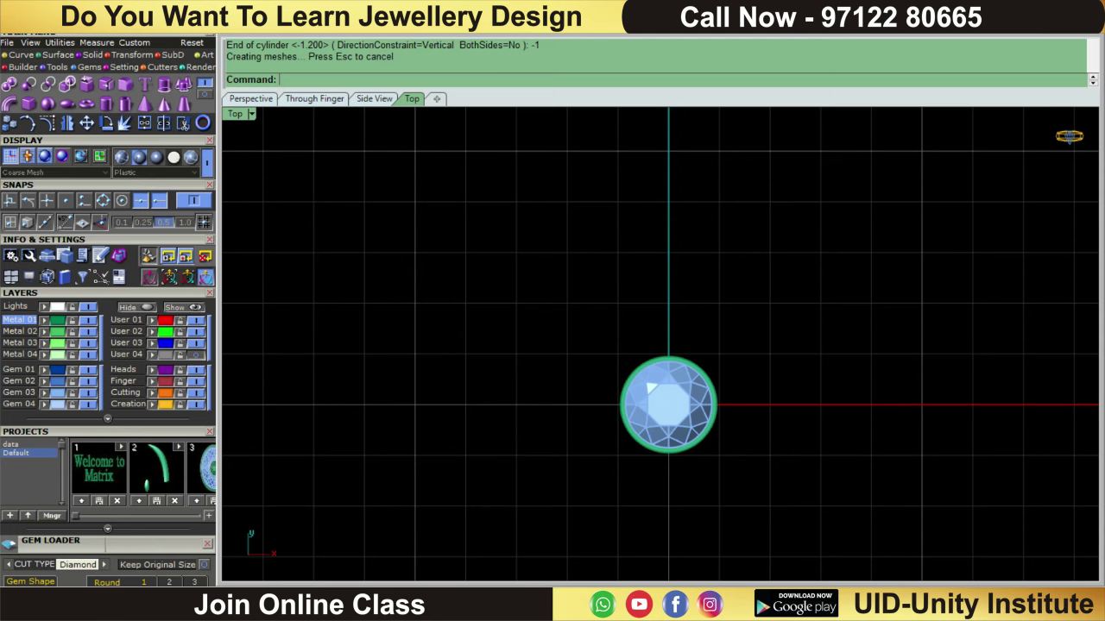
{"action": "scroll", "coordinate": [699, 320], "scroll_direction": "up", "scroll_amount": 2}
Lift the gem 0.1 in Front view and add an extended gem cutter beneath it
{"action": "left_click", "coordinate": [669, 498]}
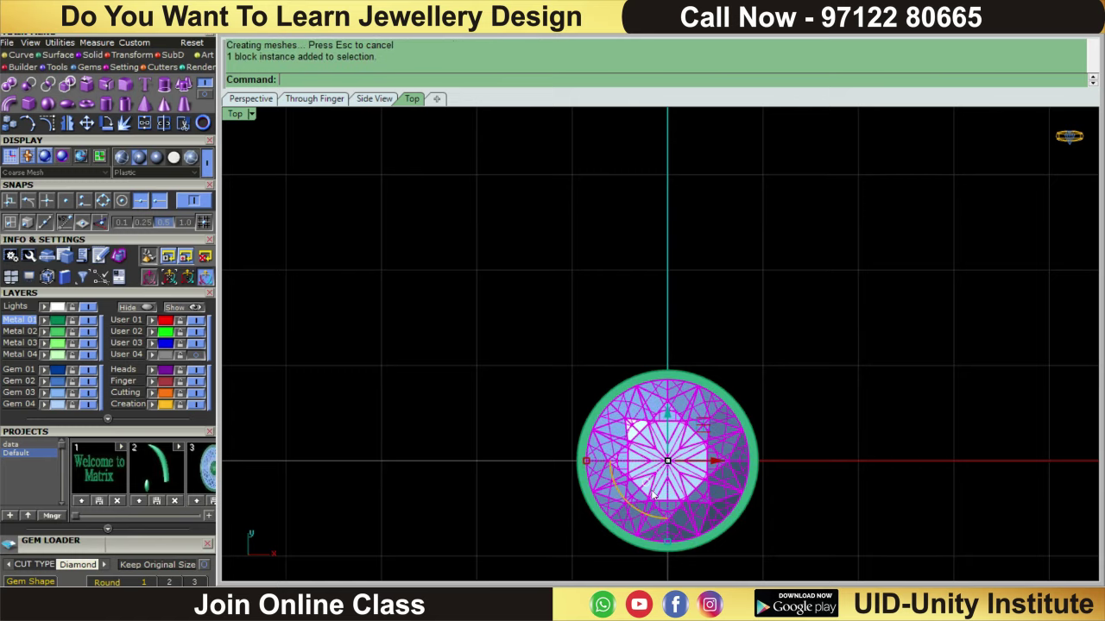
{"action": "scroll", "coordinate": [632, 410], "scroll_direction": "down", "scroll_amount": 2}
{"action": "key", "text": "Return"}
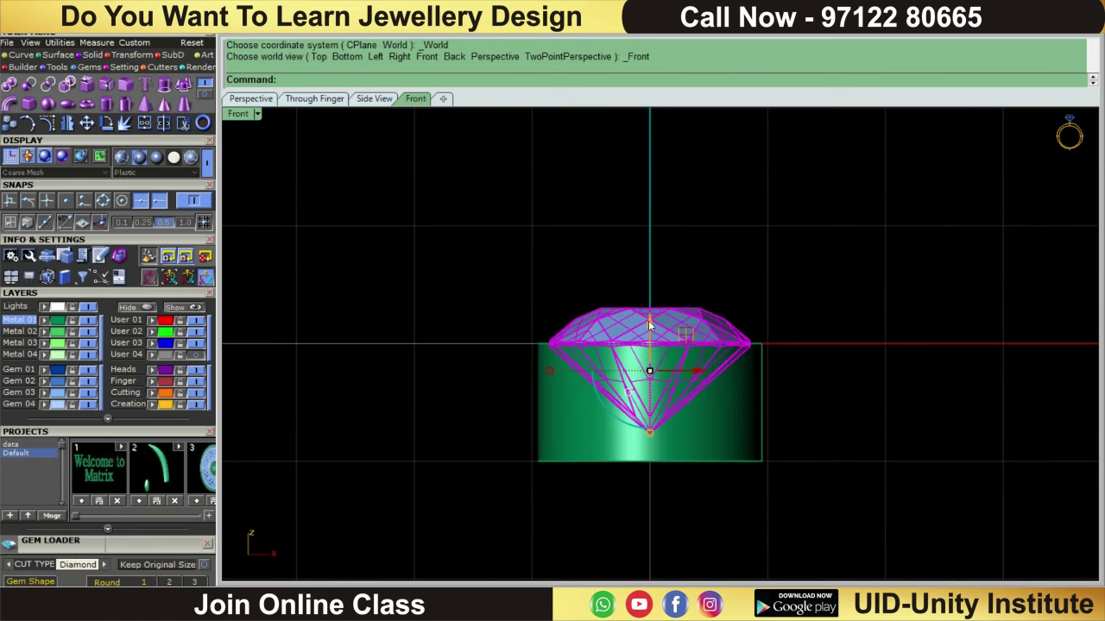
{"action": "type", "text": "0.1"}
{"action": "key", "text": "Return"}
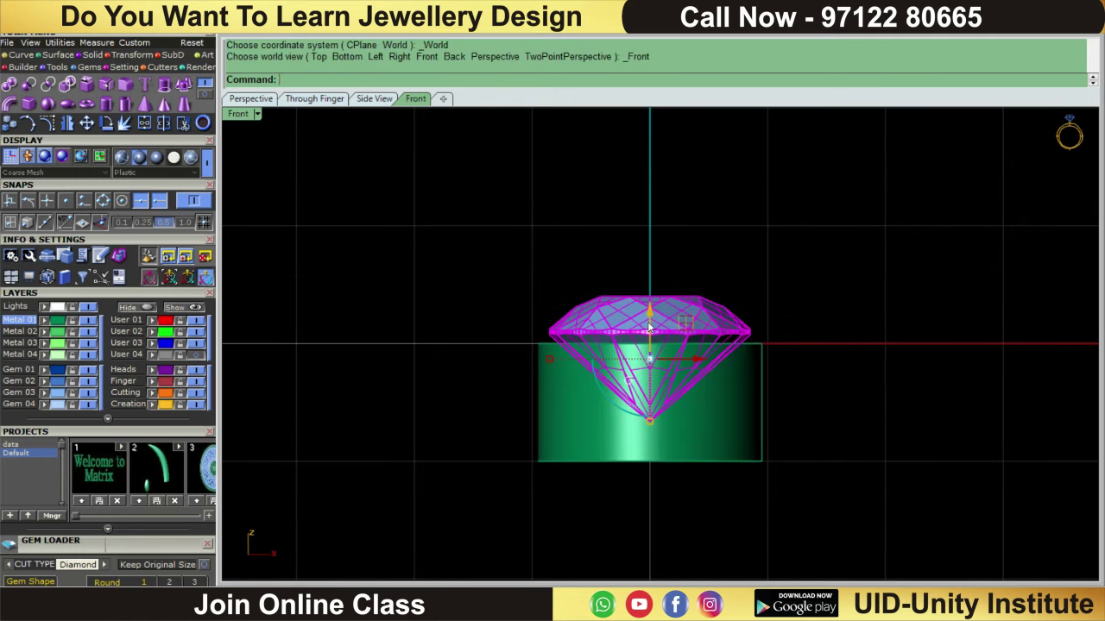
{"action": "scroll", "coordinate": [649, 328], "scroll_direction": "up", "scroll_amount": 3}
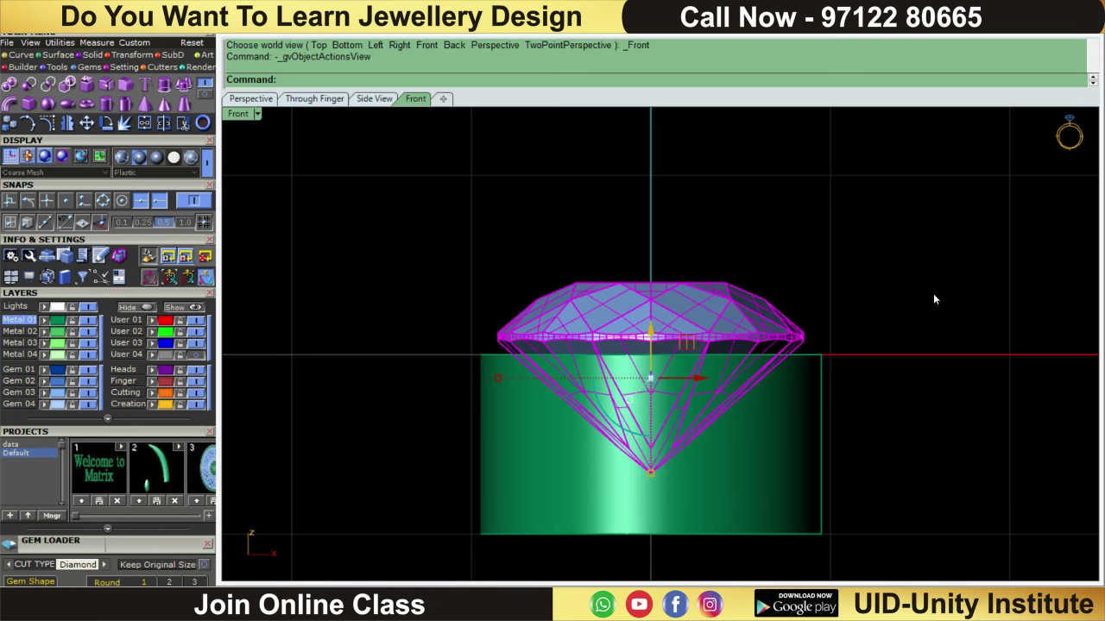
{"action": "right_click", "coordinate": [649, 213]}
{"action": "left_click", "coordinate": [688, 417]}
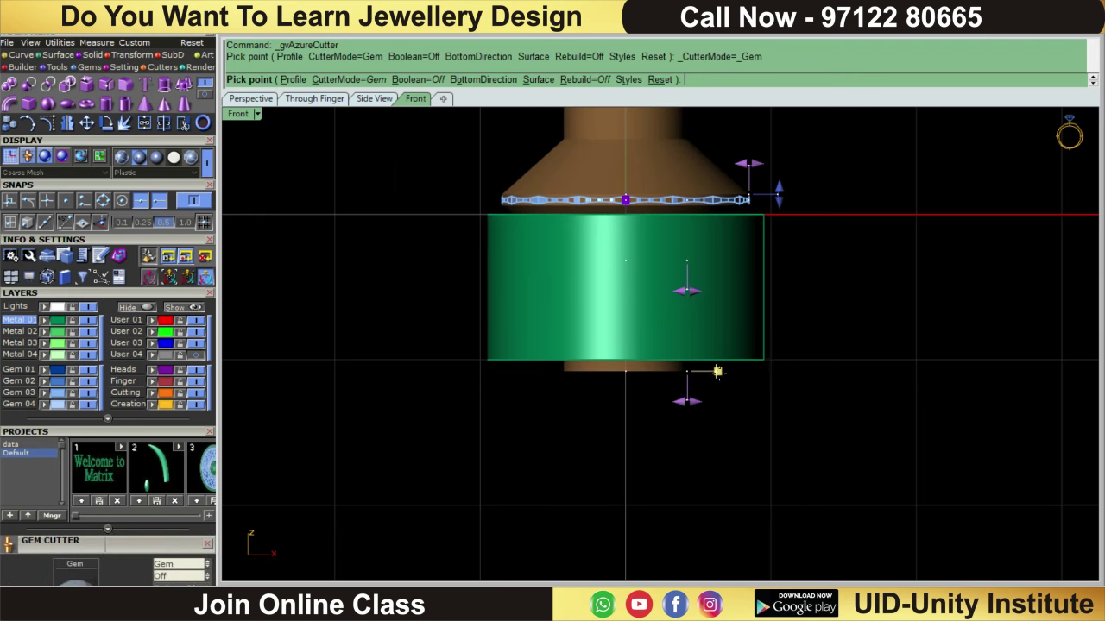
{"action": "left_click_drag", "start_coordinate": [715, 462], "coordinate": [717, 466]}
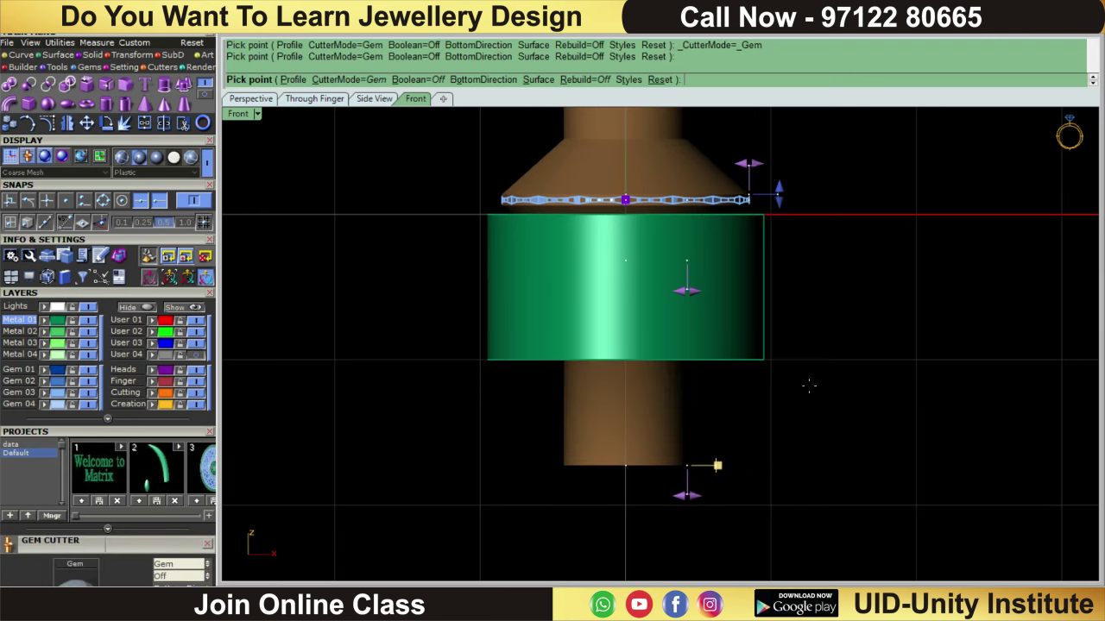
{"action": "key", "text": "Return"}
Subtract the cutter from the green band, then group the band with the gem
{"action": "left_click", "coordinate": [713, 293]}
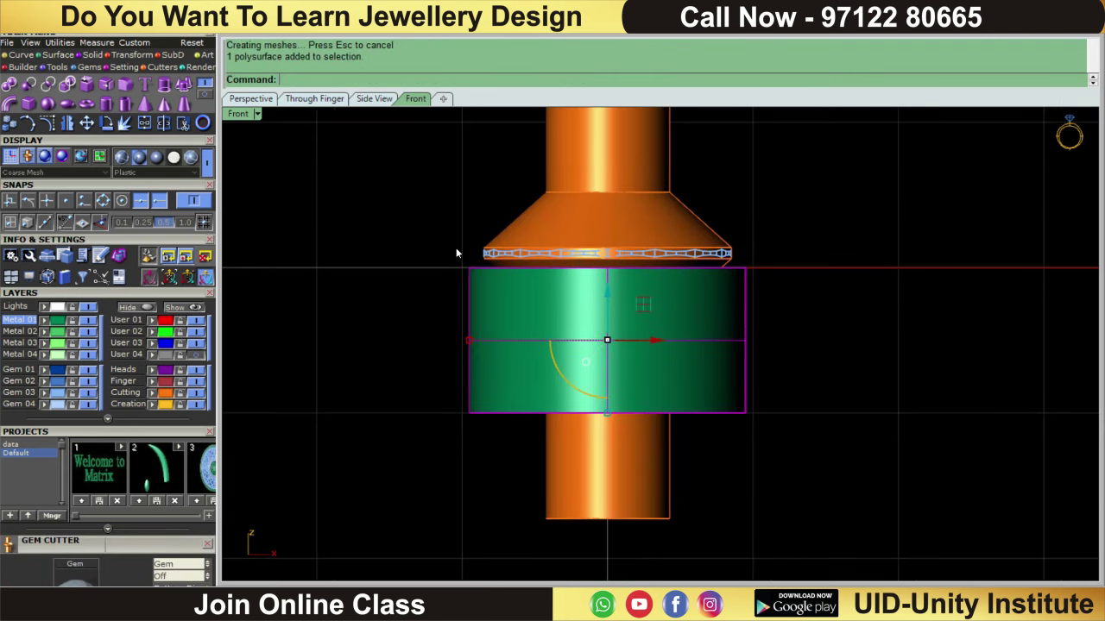
{"action": "left_click", "coordinate": [47, 102]}
{"action": "left_click", "coordinate": [590, 193]}
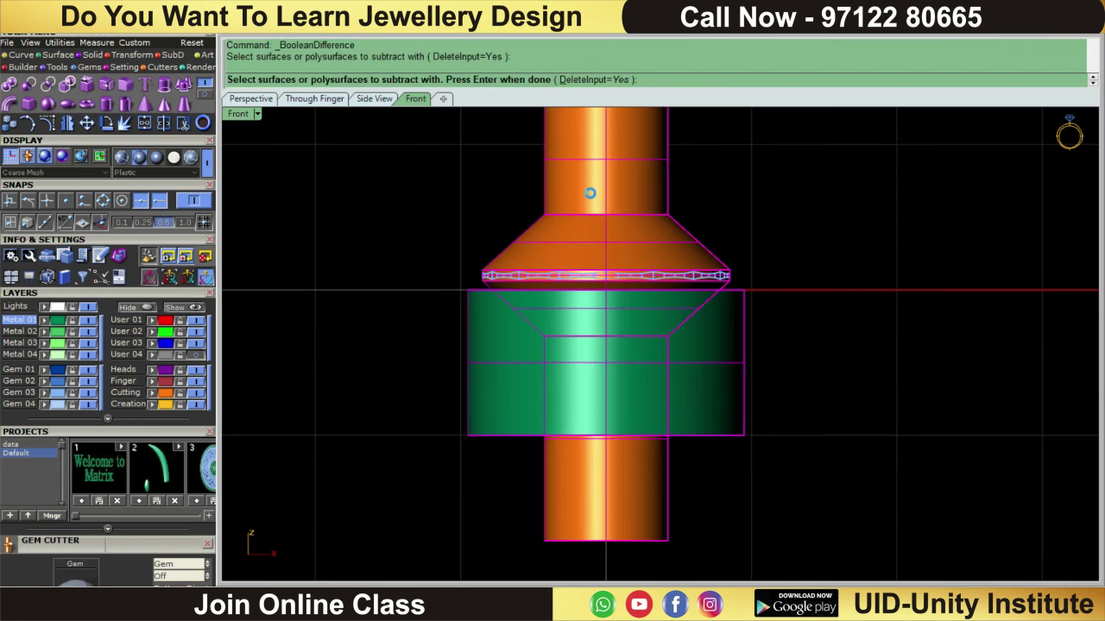
{"action": "key", "text": "Return"}
{"action": "left_click_drag", "start_coordinate": [740, 198], "coordinate": [538, 402]}
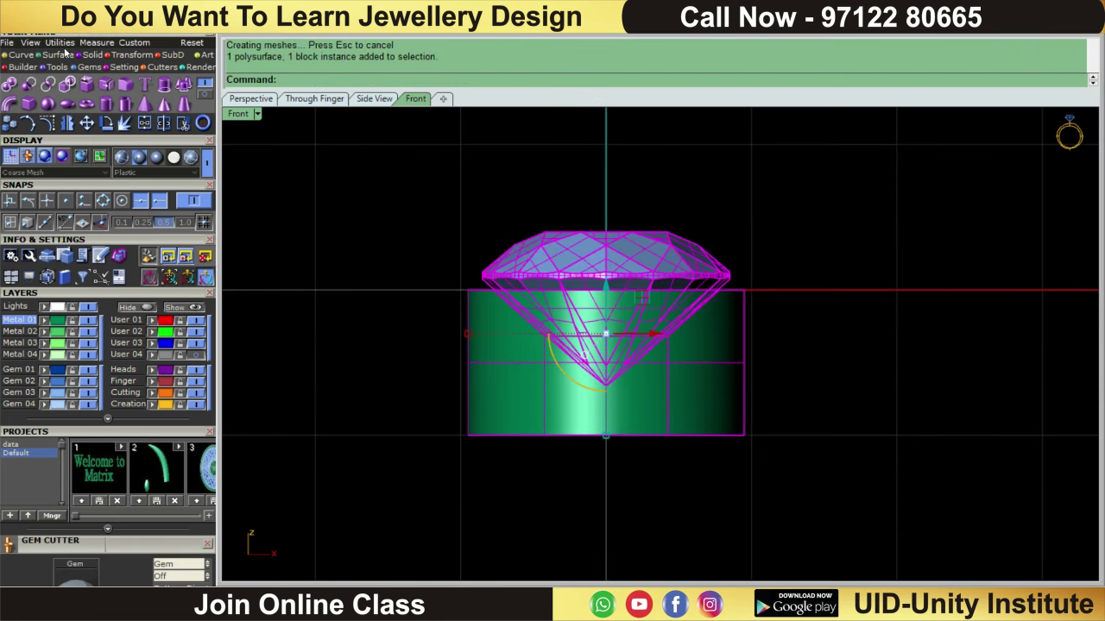
{"action": "left_click", "coordinate": [10, 102]}
In Top view, paste a copy of the grouped gem and band directly above the original
{"action": "scroll", "coordinate": [741, 188], "scroll_direction": "down", "scroll_amount": 2}
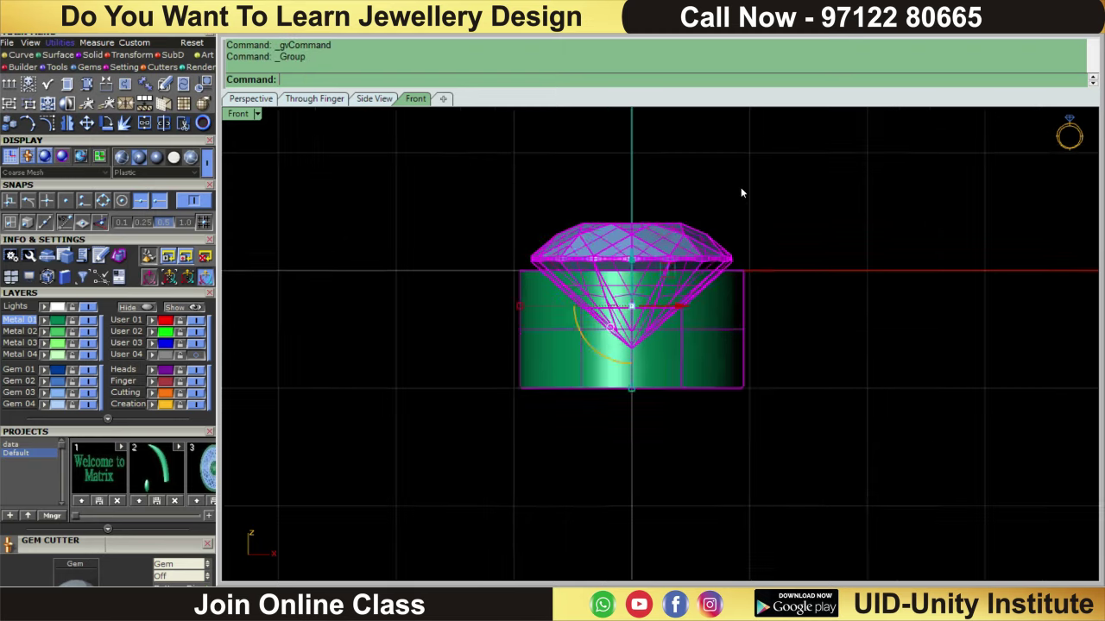
{"action": "scroll", "coordinate": [741, 188], "scroll_direction": "down", "scroll_amount": 2}
{"action": "key", "text": "ctrl+F1"}
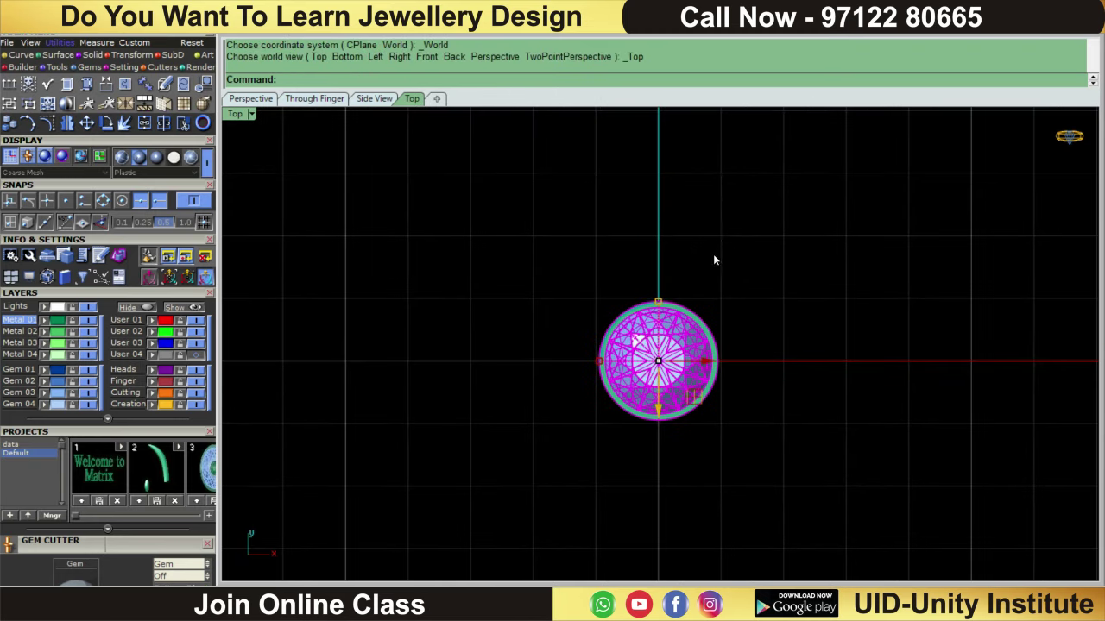
{"action": "key", "text": "ctrl+c"}
{"action": "key", "text": "ctrl+v"}
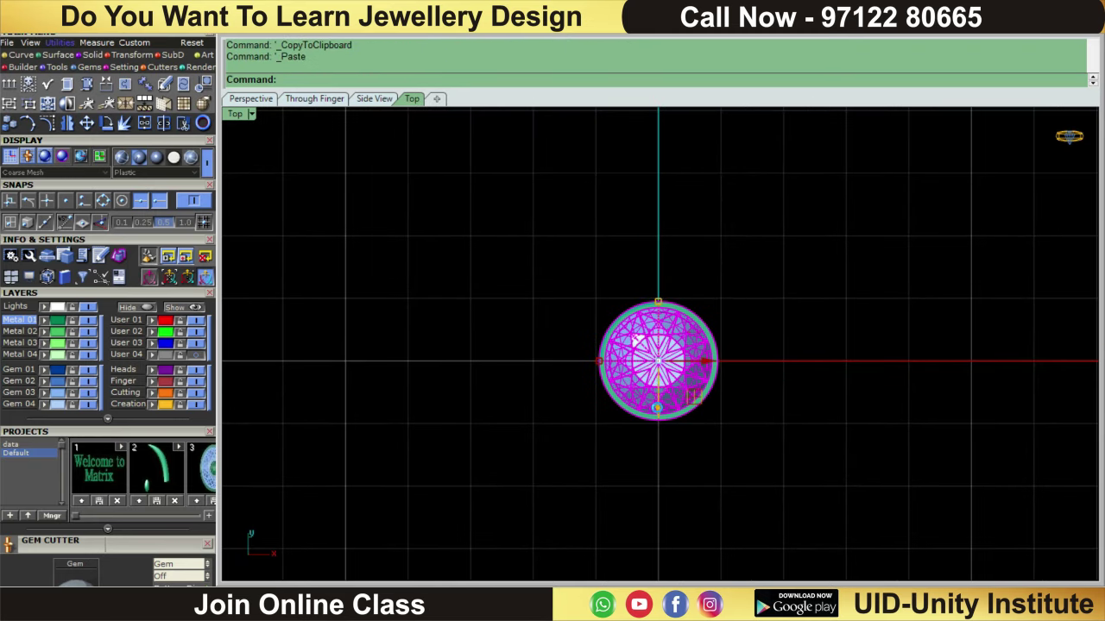
{"action": "scroll", "coordinate": [673, 362], "scroll_direction": "up", "scroll_amount": 2}
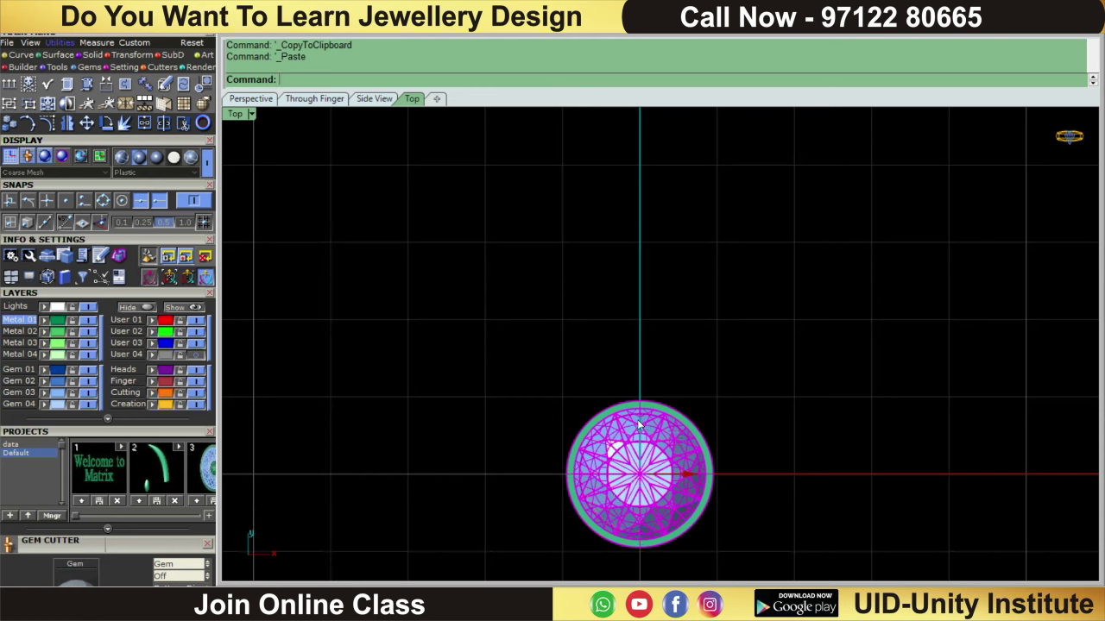
{"action": "left_click_drag", "start_coordinate": [637, 419], "coordinate": [630, 290]}
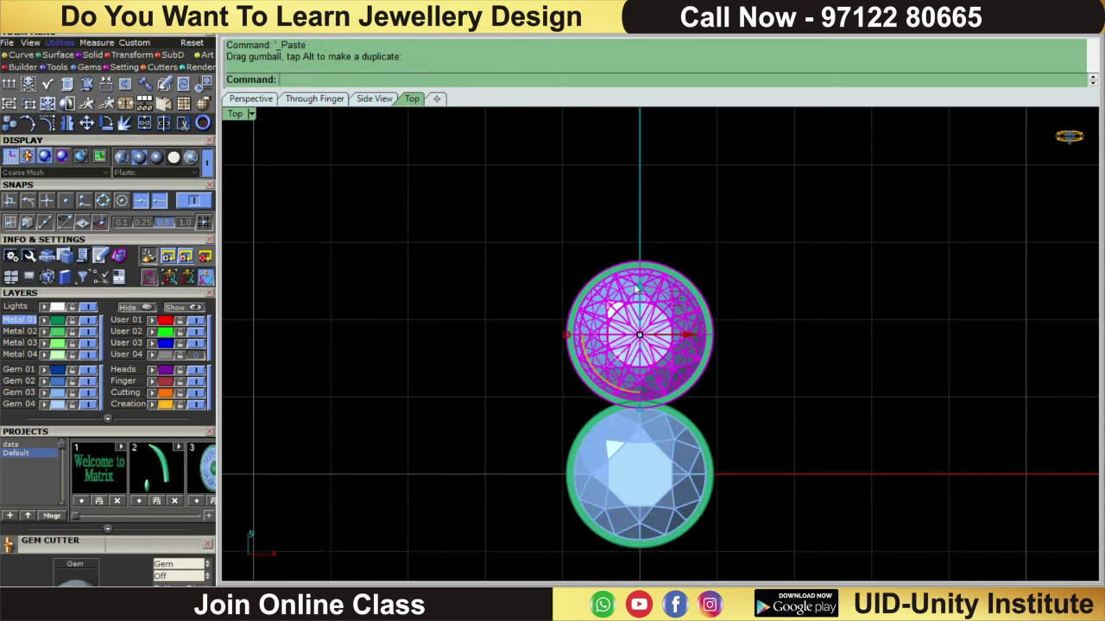
Polar array the copy around 0,0,0 with 6 items over 360°
{"action": "left_click", "coordinate": [149, 66]}
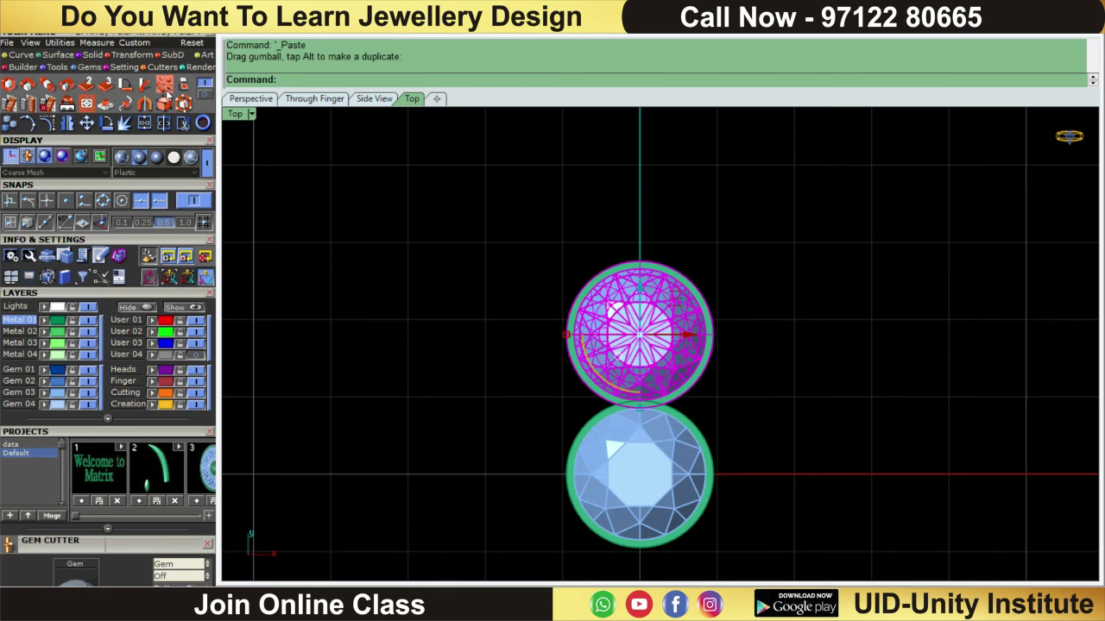
{"action": "left_click", "coordinate": [164, 83]}
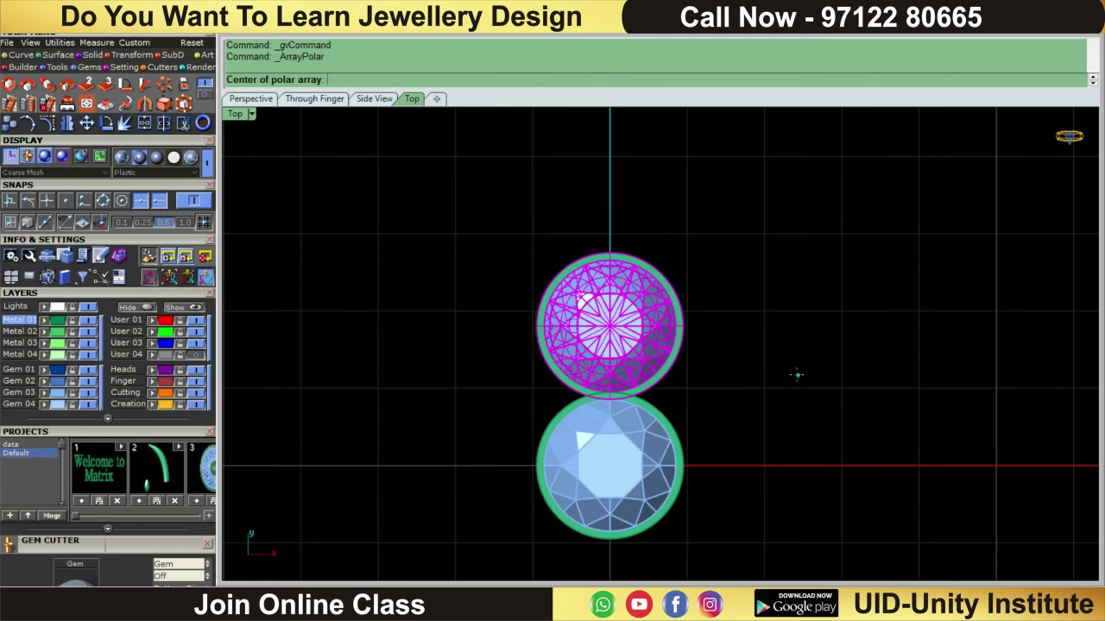
{"action": "type", "text": "0,0,0"}
{"action": "key", "text": "Return"}
{"action": "type", "text": "6"}
{"action": "key", "text": "Return"}
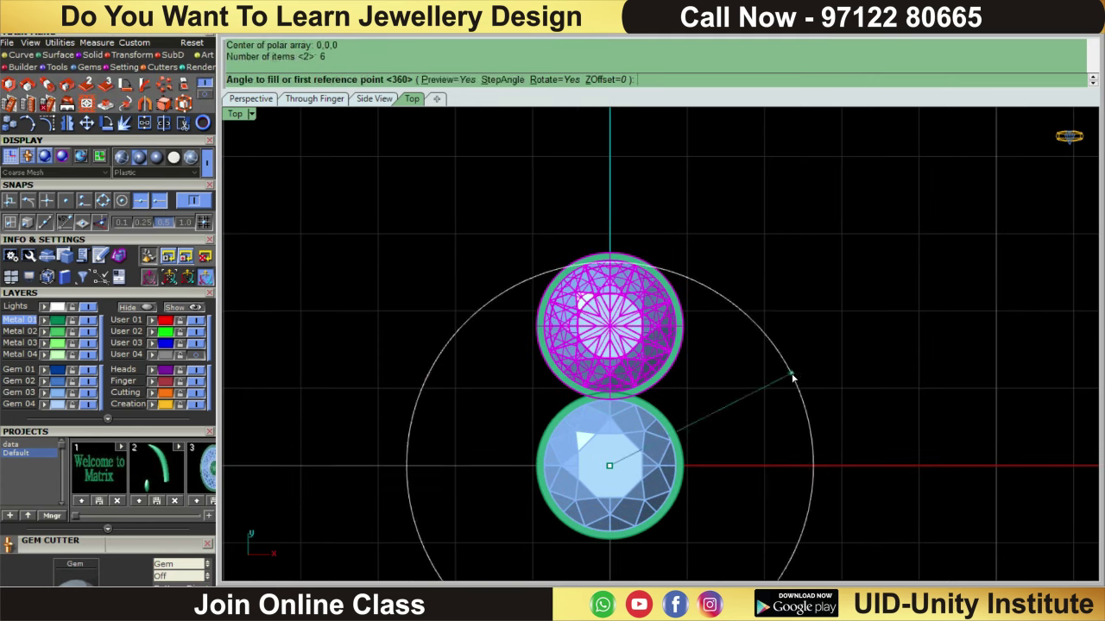
{"action": "key", "text": "Return"}
{"action": "key", "text": "Return"}
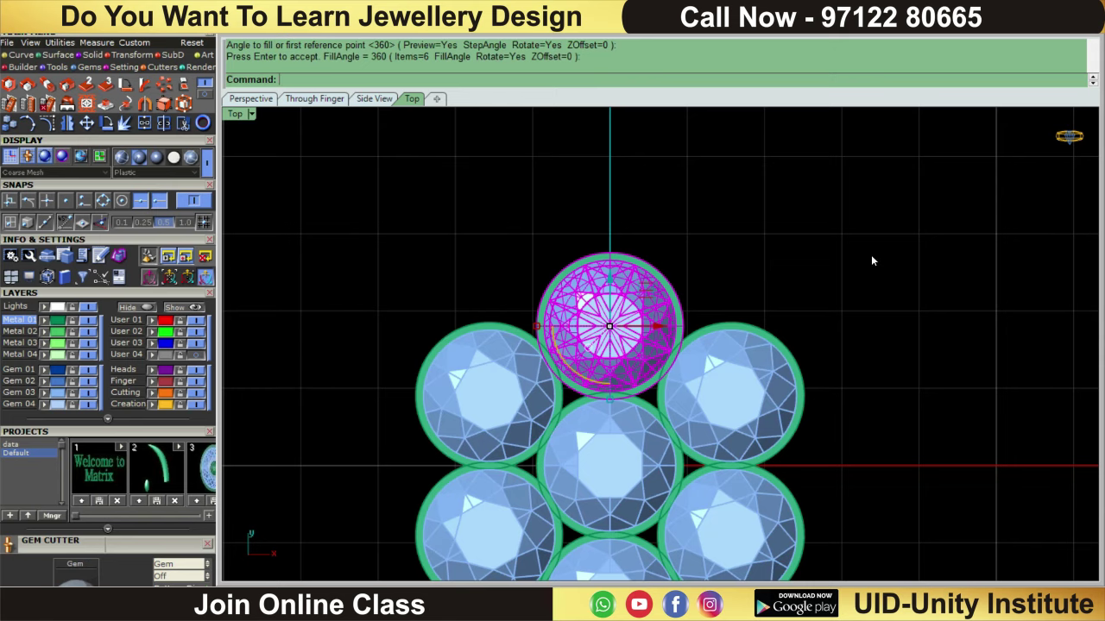
{"action": "key", "text": "Escape"}
{"action": "scroll", "coordinate": [867, 252], "scroll_direction": "down", "scroll_amount": 2}
{"action": "scroll", "coordinate": [848, 308], "scroll_direction": "up", "scroll_amount": 3}
{"action": "scroll", "coordinate": [722, 360], "scroll_direction": "up", "scroll_amount": 2}
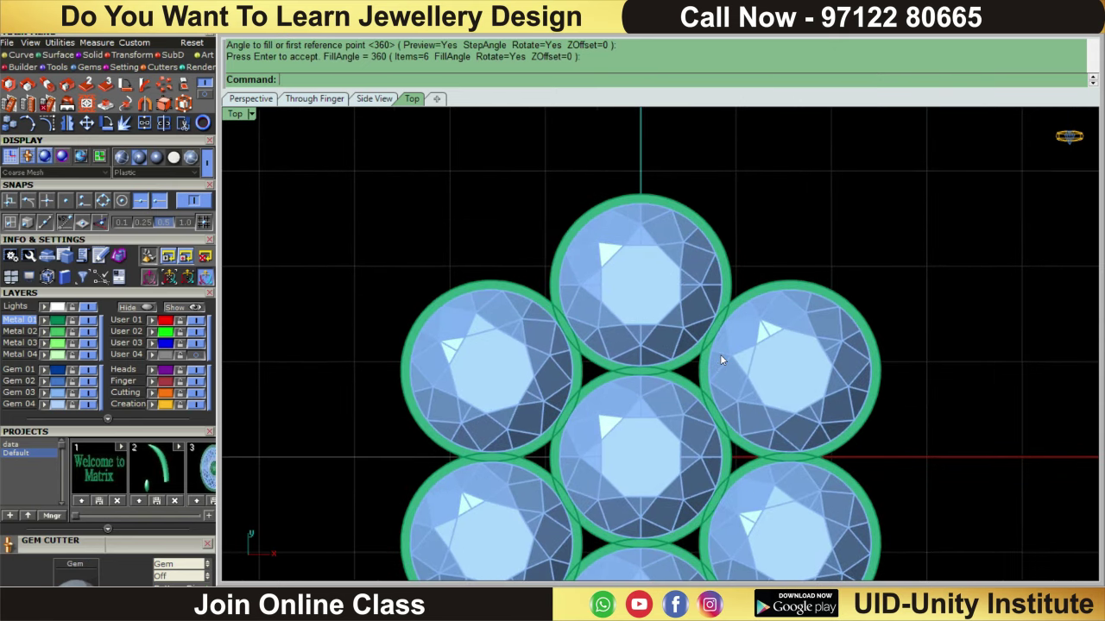
{"action": "scroll", "coordinate": [722, 359], "scroll_direction": "down", "scroll_amount": 2}
Create a cylinder at 0,0,0 with diameter 0.55, extending 2 downward
{"action": "left_click", "coordinate": [93, 56]}
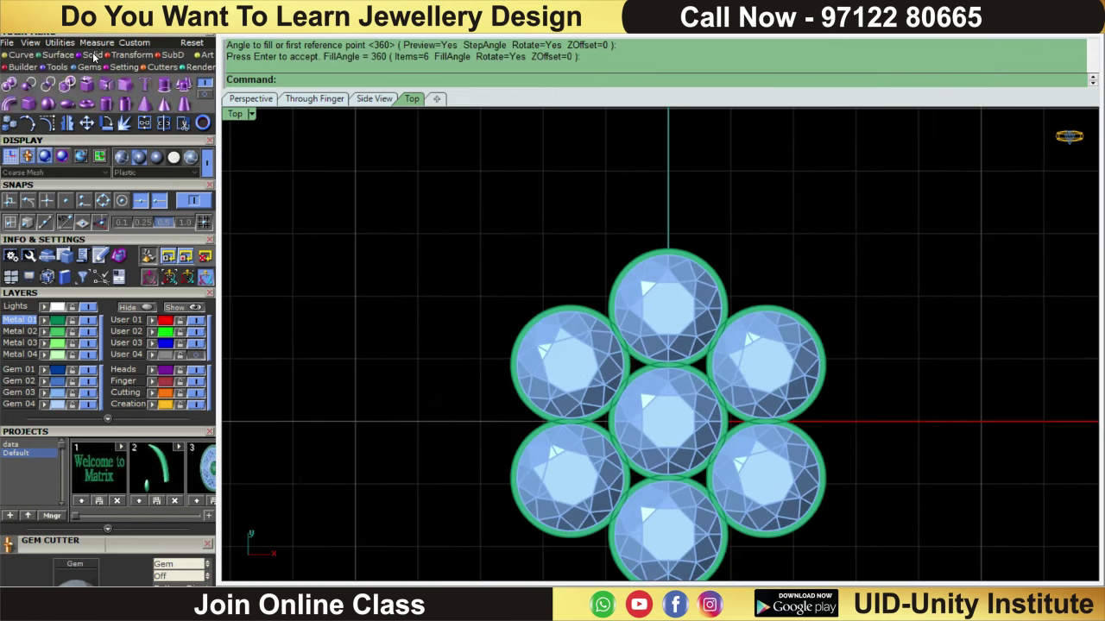
{"action": "left_click", "coordinate": [107, 104]}
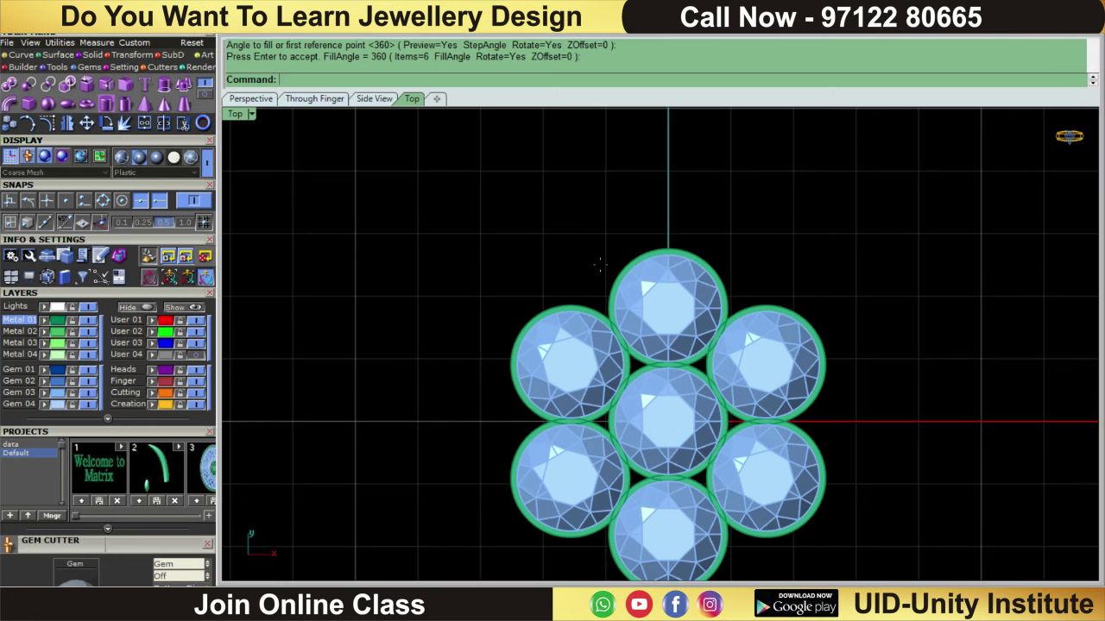
{"action": "scroll", "coordinate": [660, 283], "scroll_direction": "up", "scroll_amount": 1}
{"action": "scroll", "coordinate": [661, 283], "scroll_direction": "up", "scroll_amount": 1}
{"action": "type", "text": "0,0,0"}
{"action": "key", "text": "Return"}
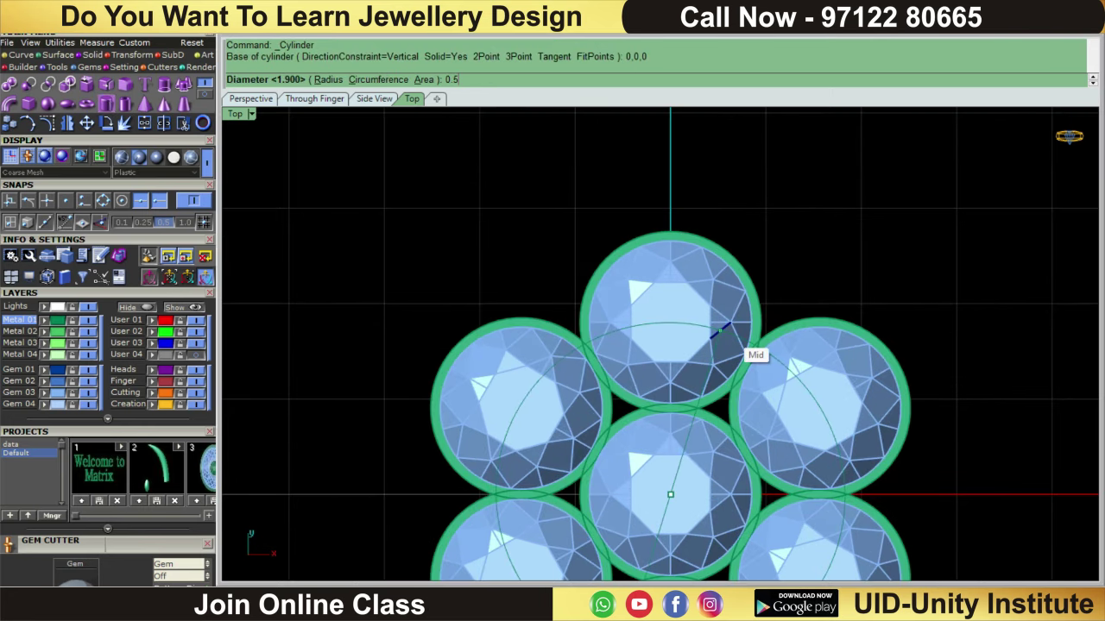
{"action": "key", "text": "Return"}
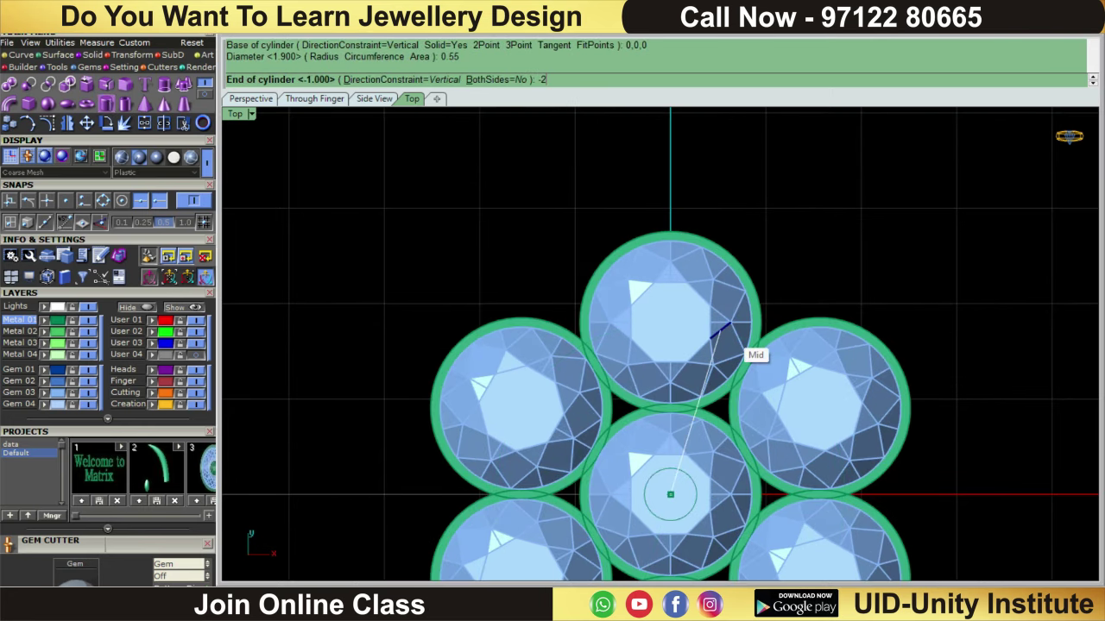
{"action": "key", "text": "Return"}
In Front view, raise the thin cylinder by 3
{"action": "key", "text": "ctrl+F2"}
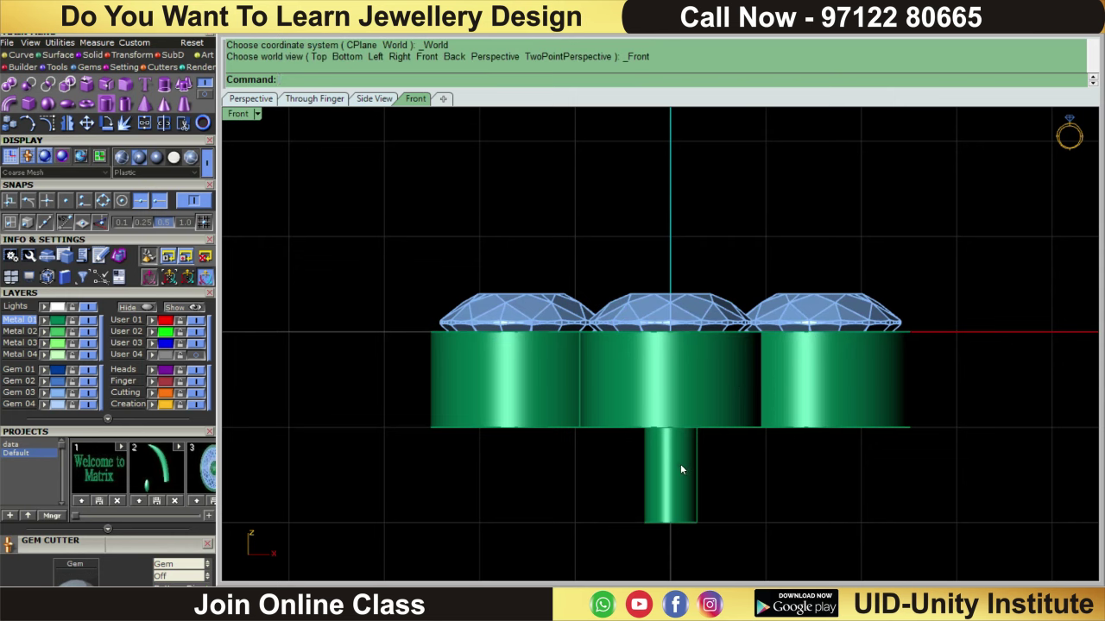
{"action": "left_click", "coordinate": [680, 470]}
{"action": "left_click_drag", "start_coordinate": [668, 380], "coordinate": [666, 343]}
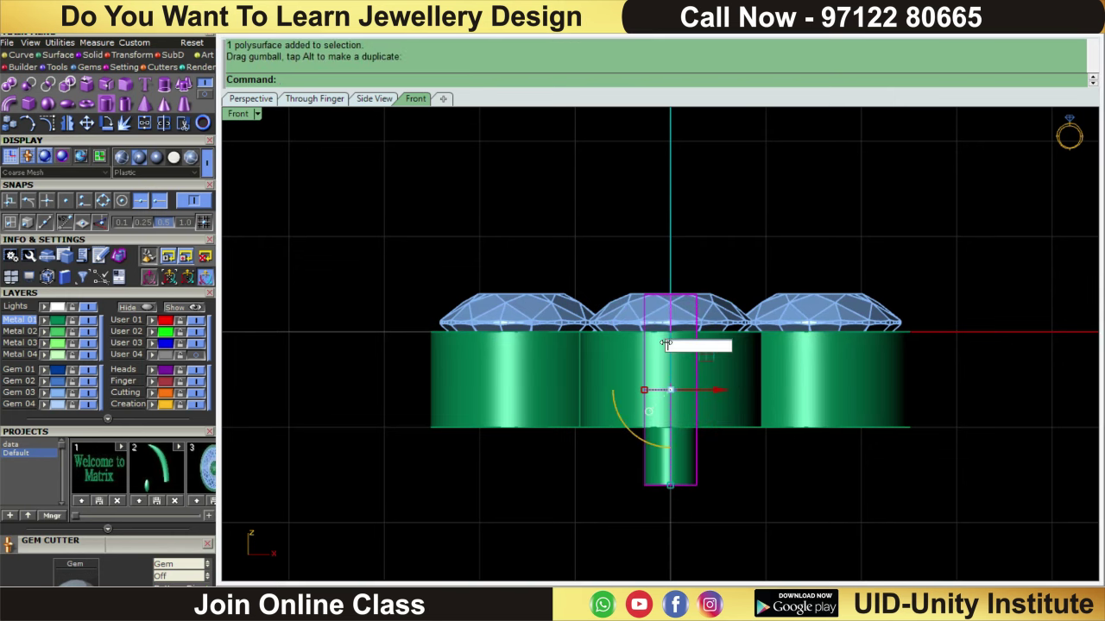
{"action": "type", "text": "3"}
{"action": "key", "text": "Return"}
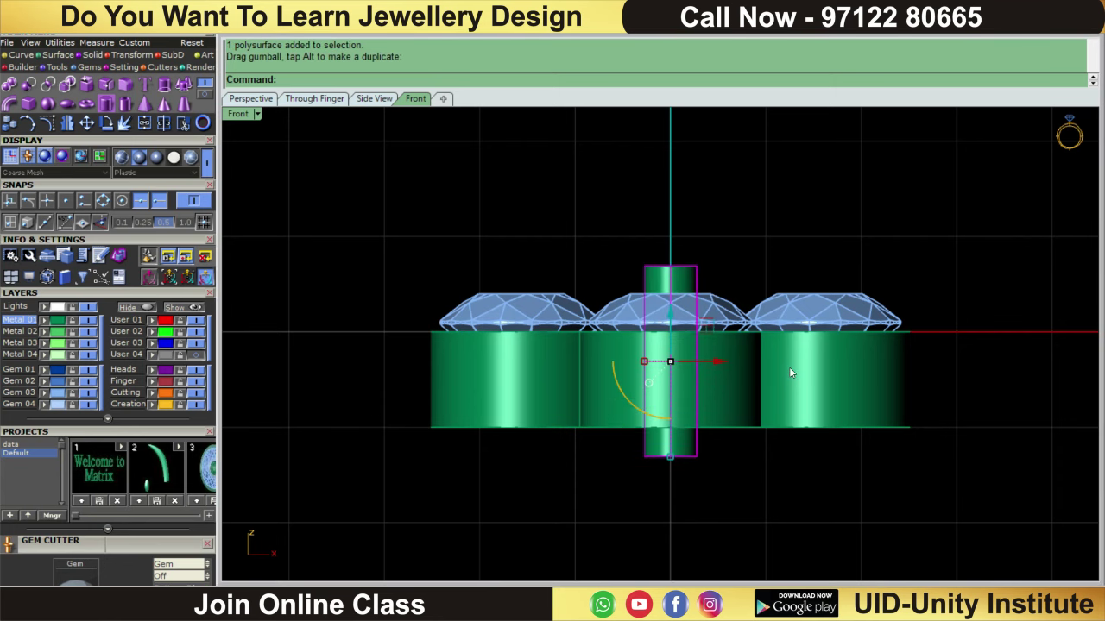
Shorten the stub by moving its lower face up with MoveFace, then view in perspective
{"action": "left_click", "coordinate": [811, 209]}
{"action": "right_click_drag", "start_coordinate": [812, 209], "coordinate": [794, 266]}
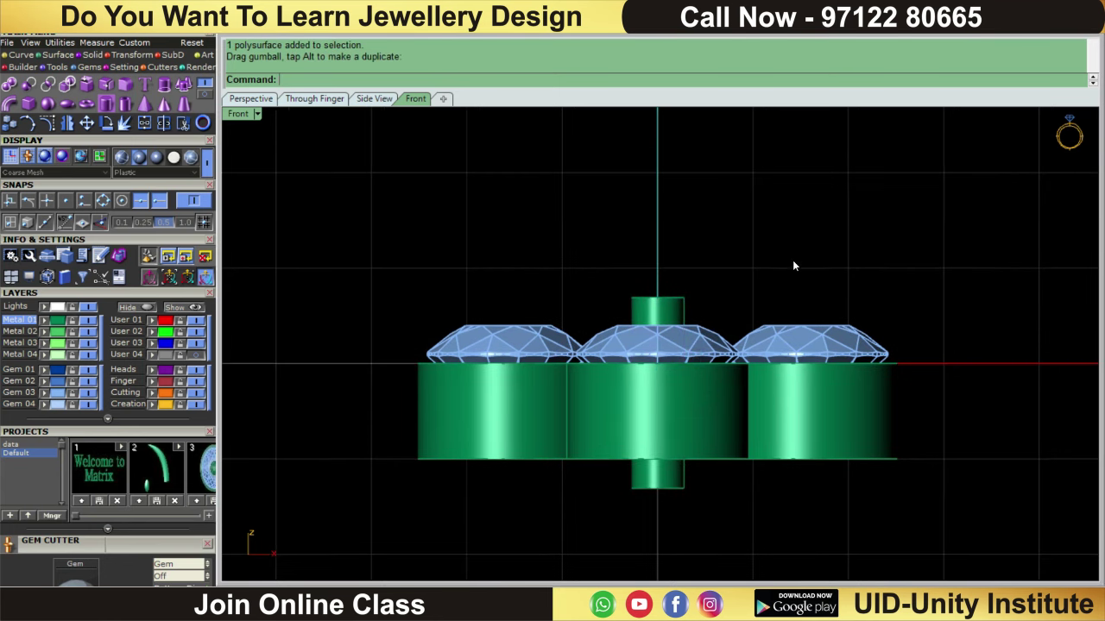
{"action": "type", "text": "moveface"}
{"action": "key", "text": "Return"}
{"action": "scroll", "coordinate": [656, 476], "scroll_direction": "up", "scroll_amount": 2}
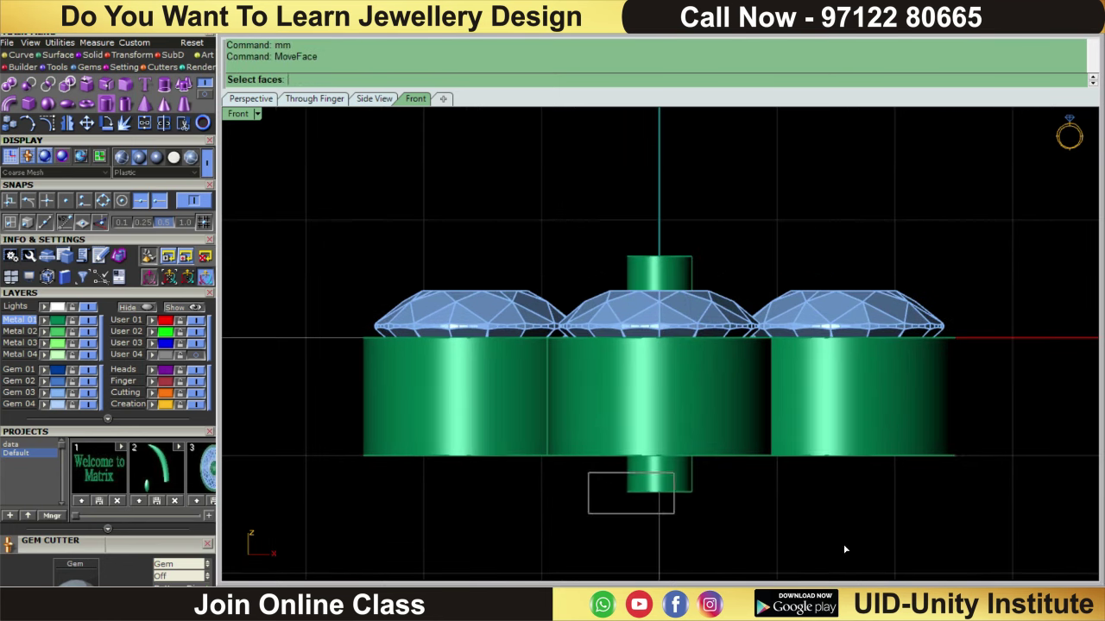
{"action": "key", "text": "Return"}
{"action": "left_click", "coordinate": [809, 530]}
{"action": "left_click", "coordinate": [810, 494]}
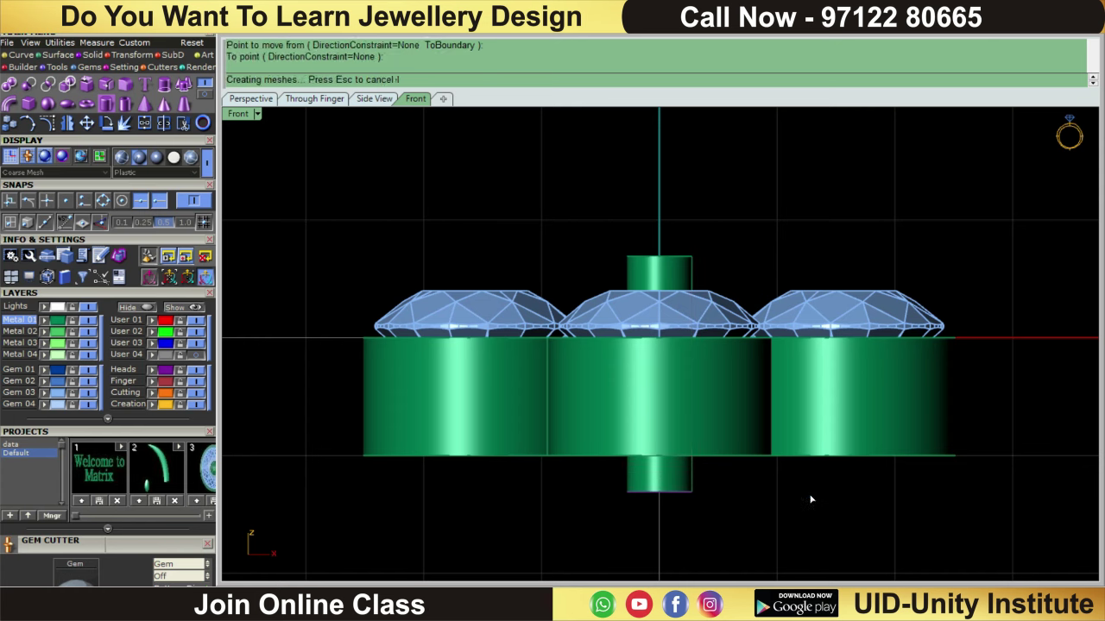
{"action": "right_click_drag", "start_coordinate": [749, 248], "coordinate": [659, 425]}
Round the centre post's top edge into a dome with a SetAll 0.15 FilletEdge
{"action": "scroll", "coordinate": [659, 425], "scroll_direction": "up", "scroll_amount": 2}
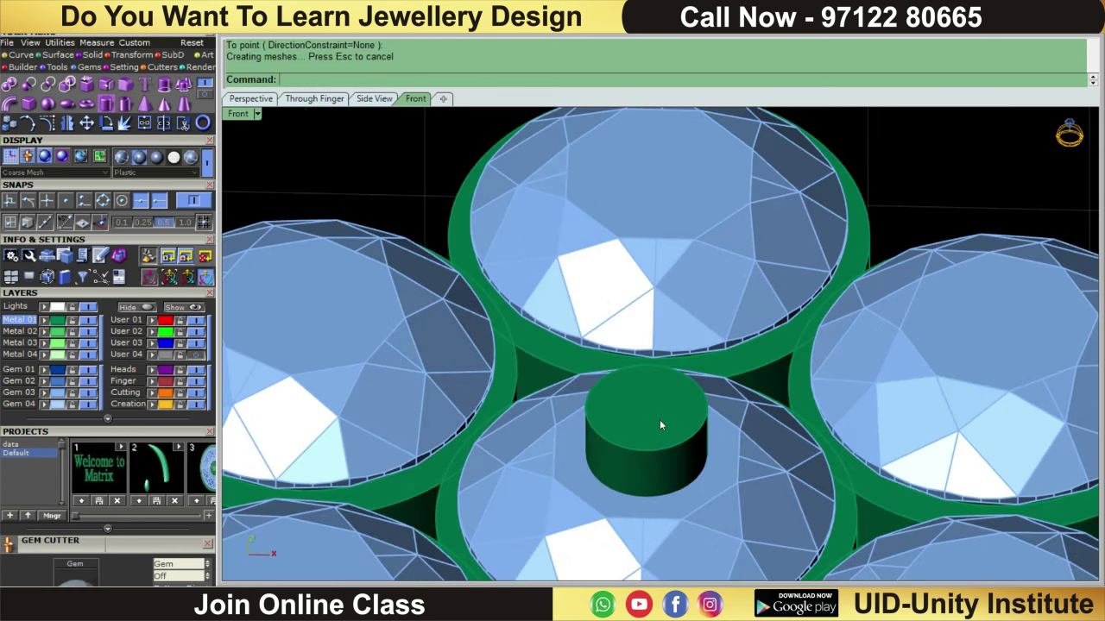
{"action": "type", "text": "FilletEdge"}
{"action": "key", "text": "Return"}
{"action": "left_click", "coordinate": [638, 450]}
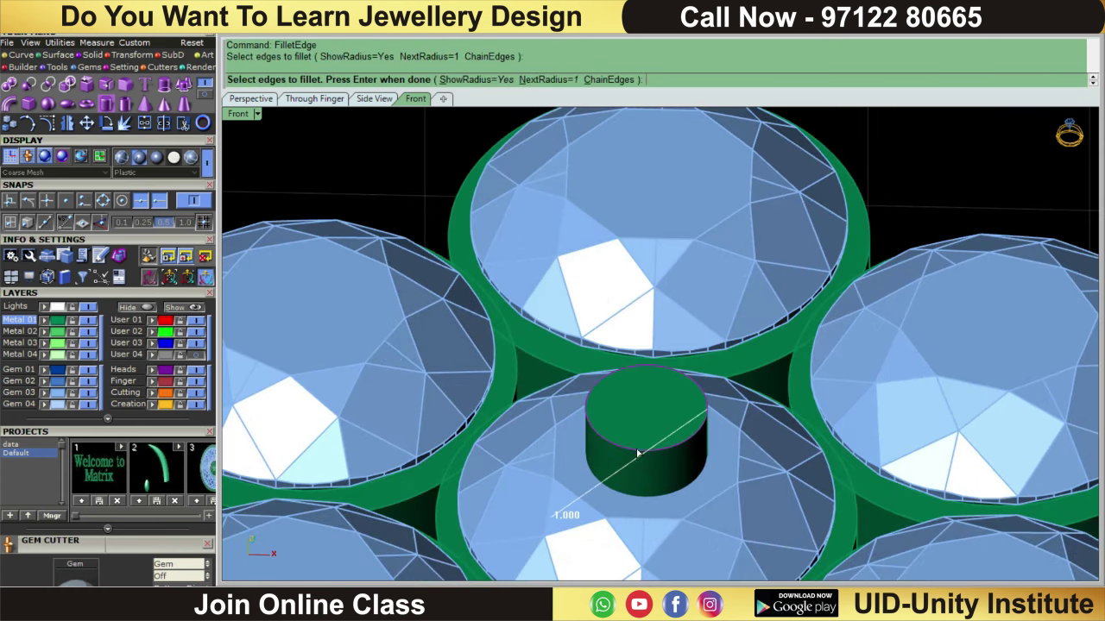
{"action": "key", "text": "Return"}
{"action": "left_click", "coordinate": [583, 80]}
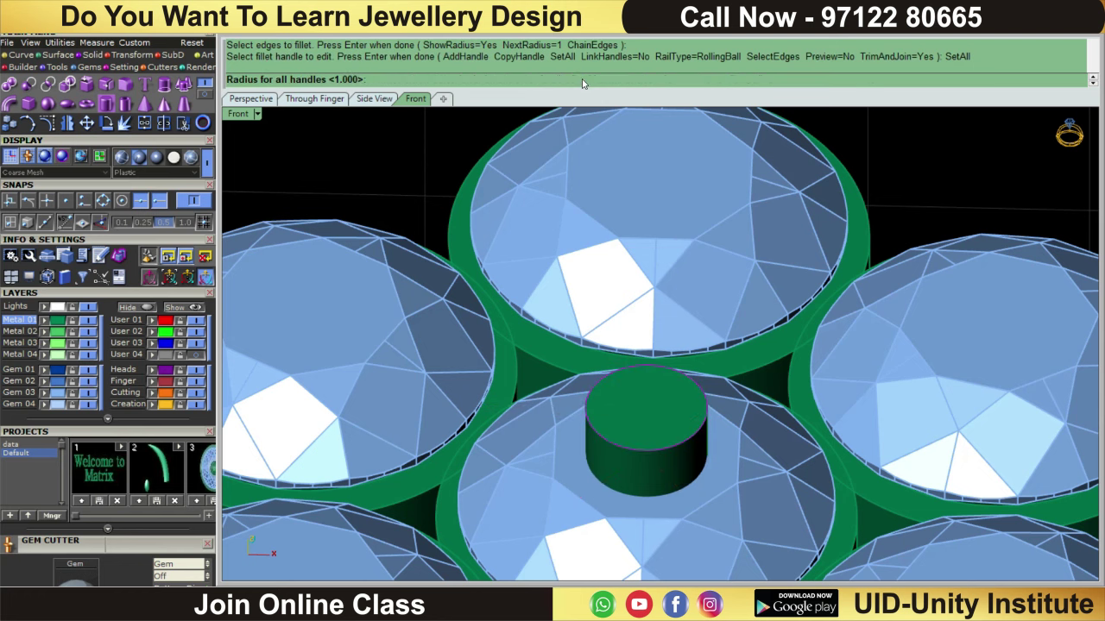
{"action": "type", "text": "0.15"}
{"action": "key", "text": "Return"}
{"action": "key", "text": "Return"}
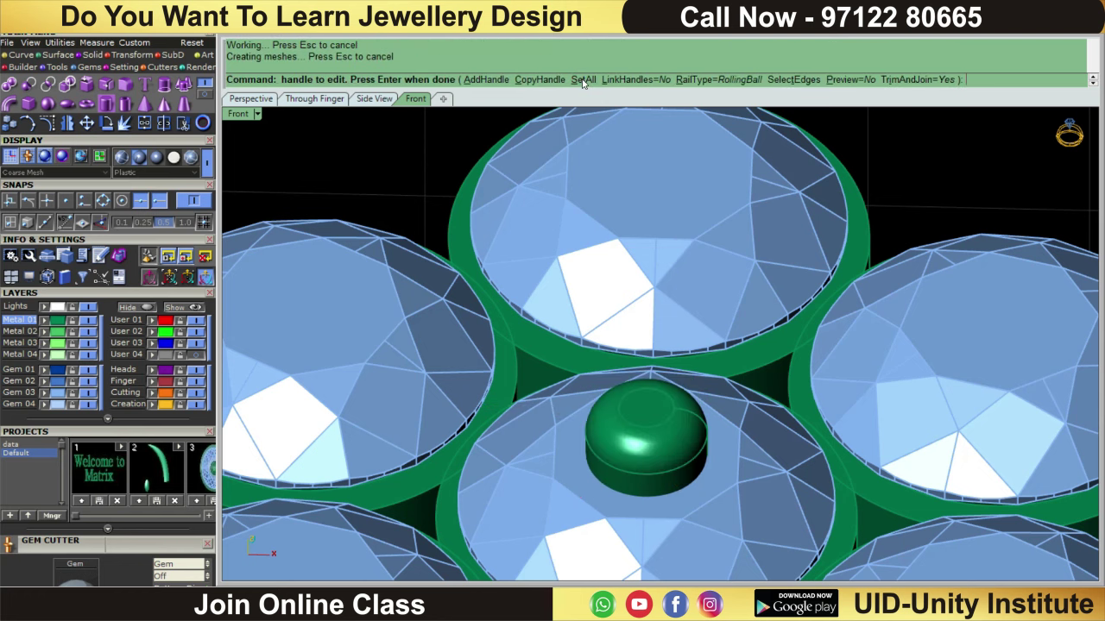
Copy the dome and move the copy right, between the right-hand stones
{"action": "scroll", "coordinate": [659, 506], "scroll_direction": "down", "scroll_amount": 3}
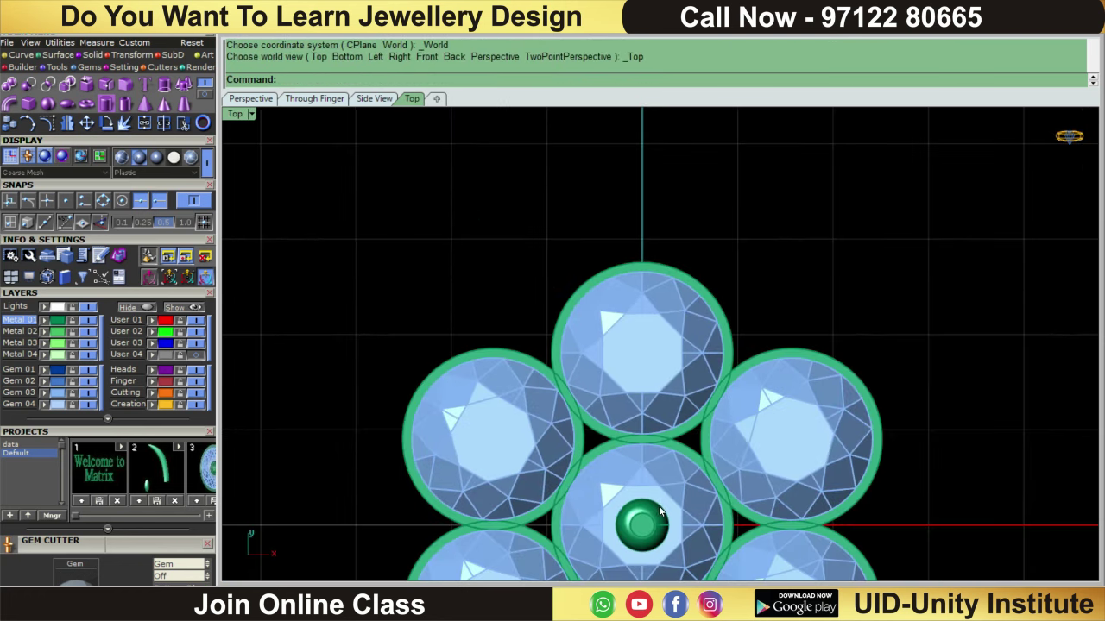
{"action": "left_click", "coordinate": [639, 522]}
{"action": "key", "text": "ctrl+c"}
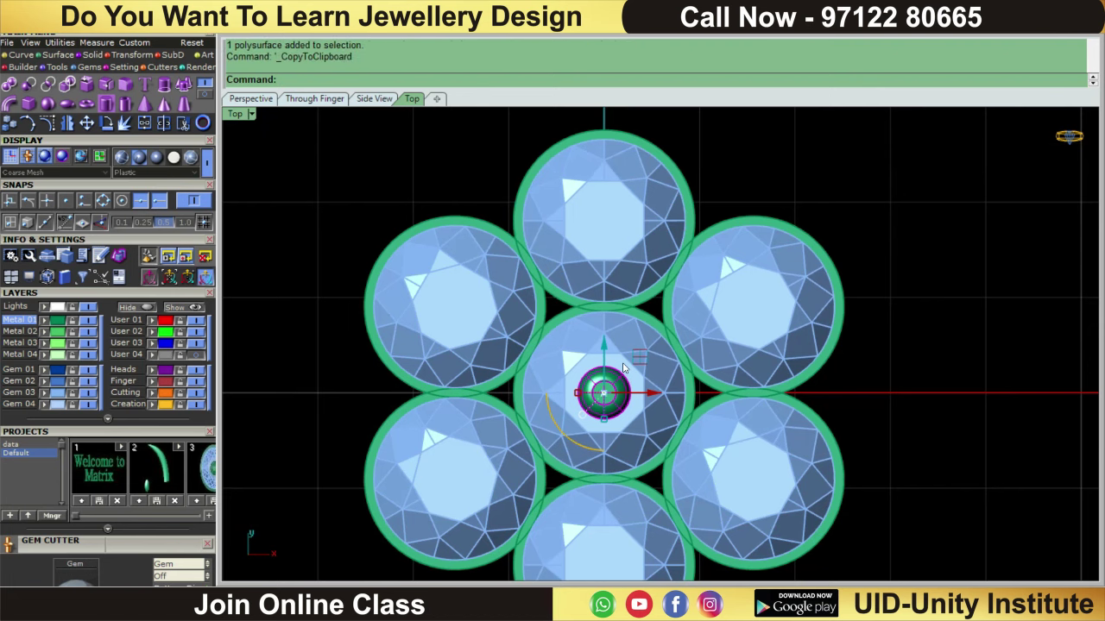
{"action": "key", "text": "ctrl+v"}
{"action": "scroll", "coordinate": [638, 393], "scroll_direction": "up", "scroll_amount": 2}
{"action": "left_click_drag", "start_coordinate": [645, 394], "coordinate": [790, 391]}
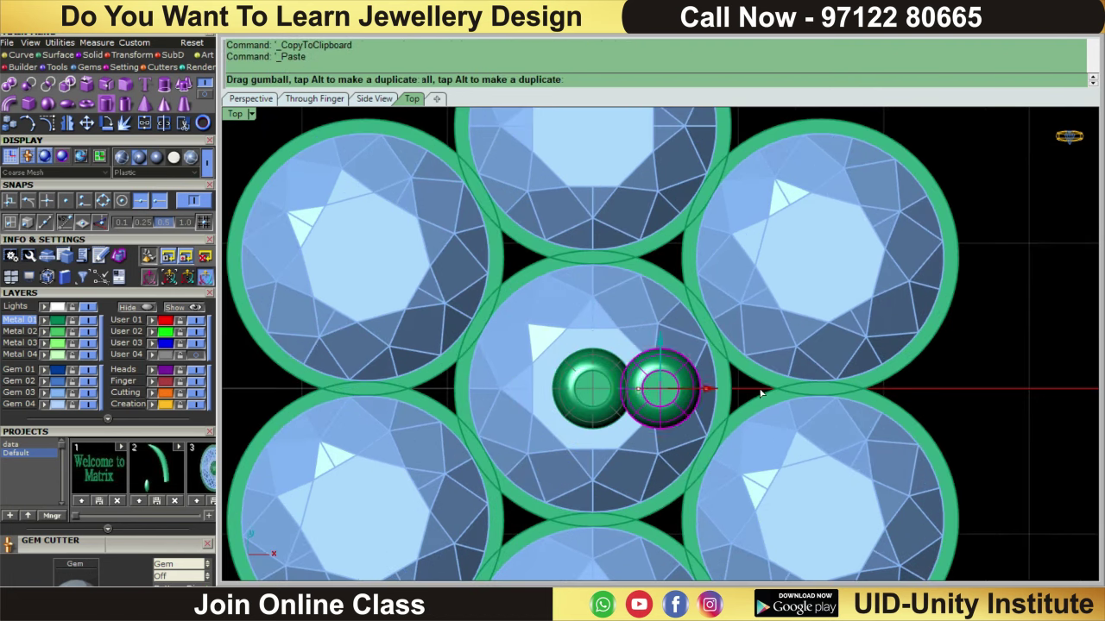
{"action": "scroll", "coordinate": [734, 345], "scroll_direction": "down", "scroll_amount": 3}
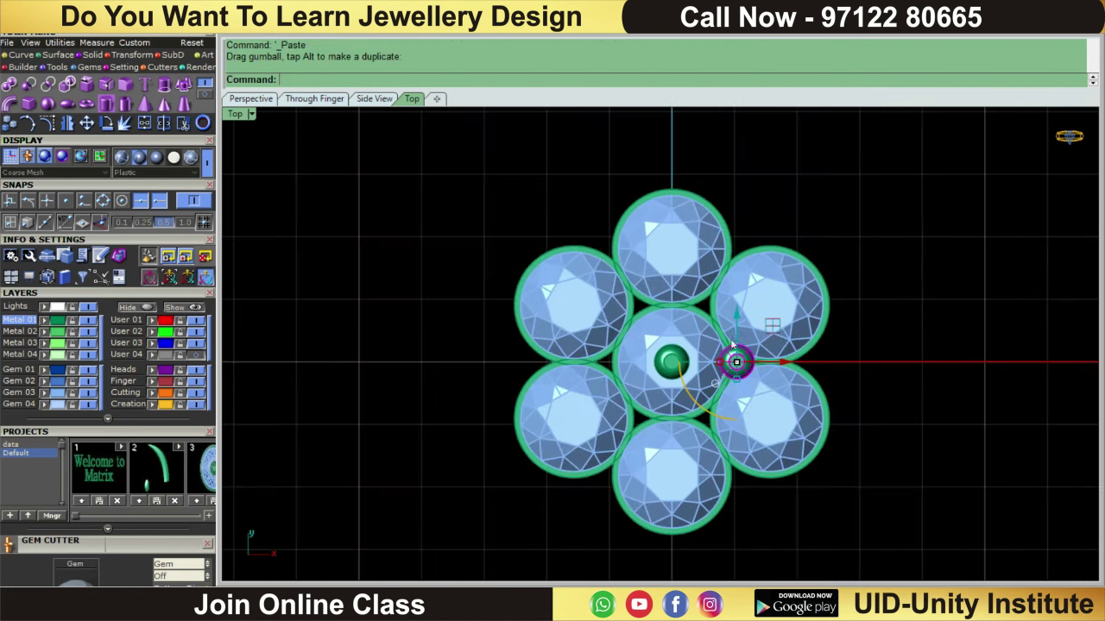
{"action": "key", "text": "Escape"}
Move the centre dome up to the top stone's outer edge
{"action": "scroll", "coordinate": [690, 349], "scroll_direction": "up", "scroll_amount": 1}
{"action": "left_click", "coordinate": [653, 365]}
{"action": "scroll", "coordinate": [656, 345], "scroll_direction": "down", "scroll_amount": 1}
{"action": "scroll", "coordinate": [634, 420], "scroll_direction": "up", "scroll_amount": 2}
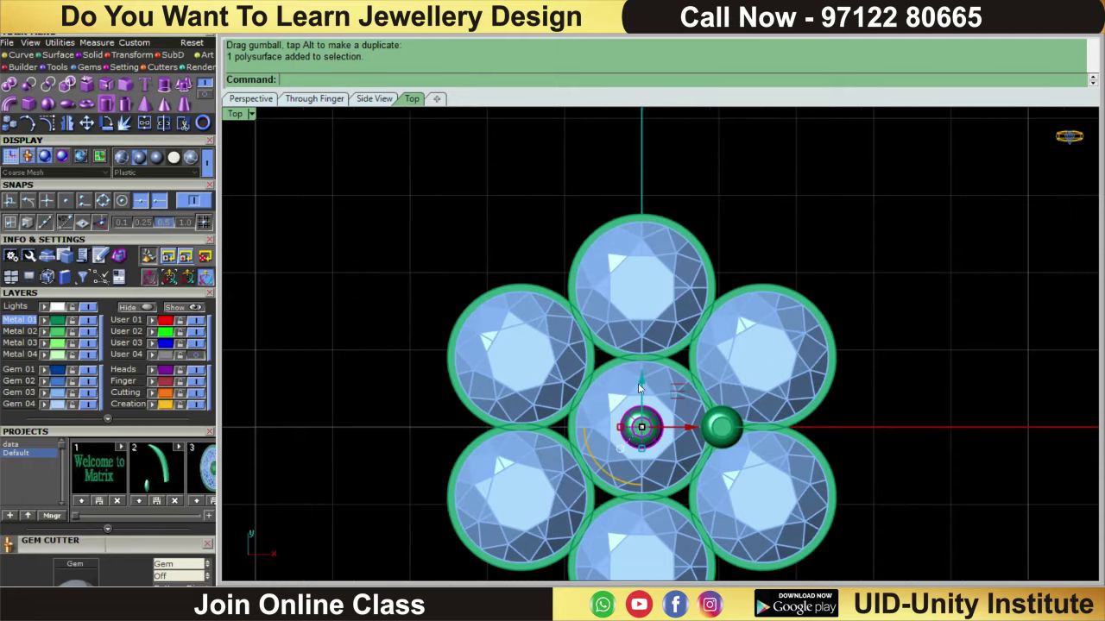
{"action": "left_click_drag", "start_coordinate": [639, 423], "coordinate": [656, 164]}
{"action": "left_click", "coordinate": [728, 169]}
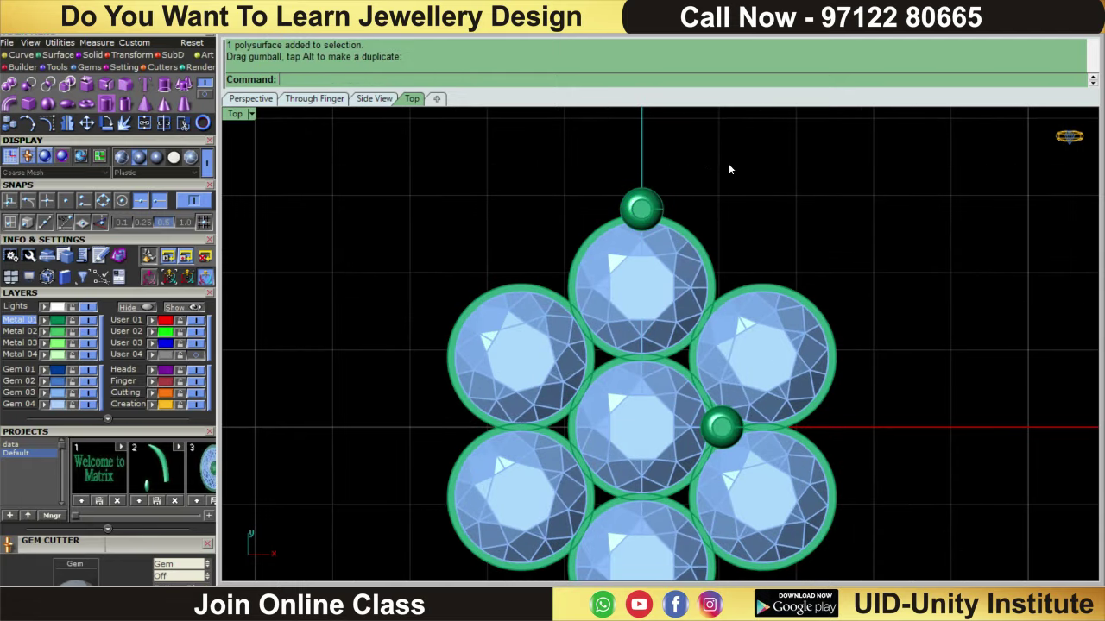
{"action": "left_click", "coordinate": [647, 192]}
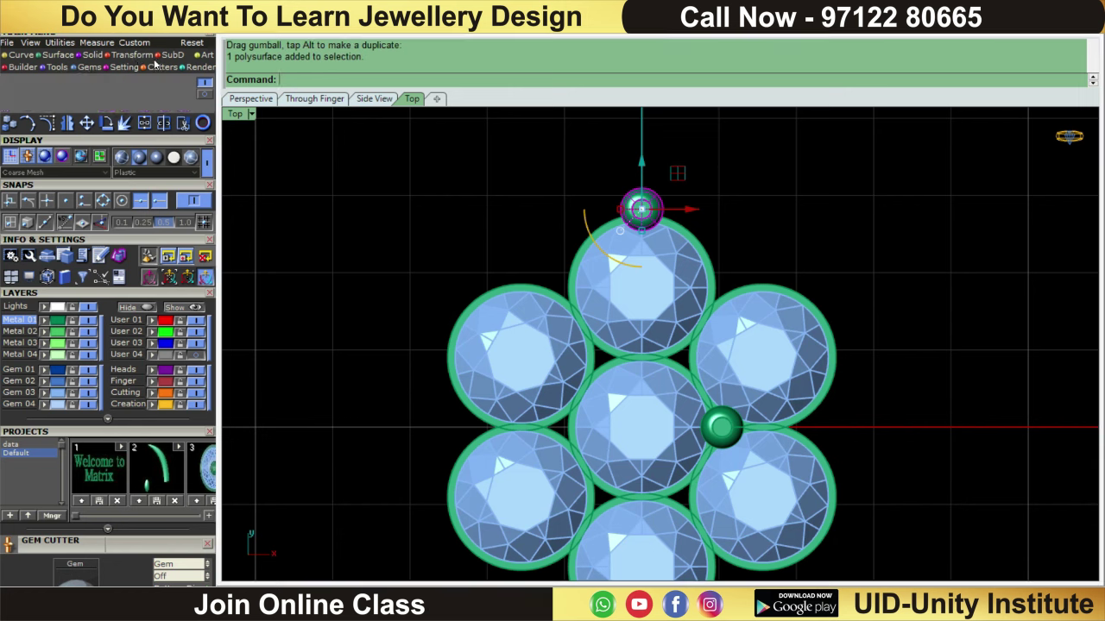
{"action": "left_click", "coordinate": [164, 86]}
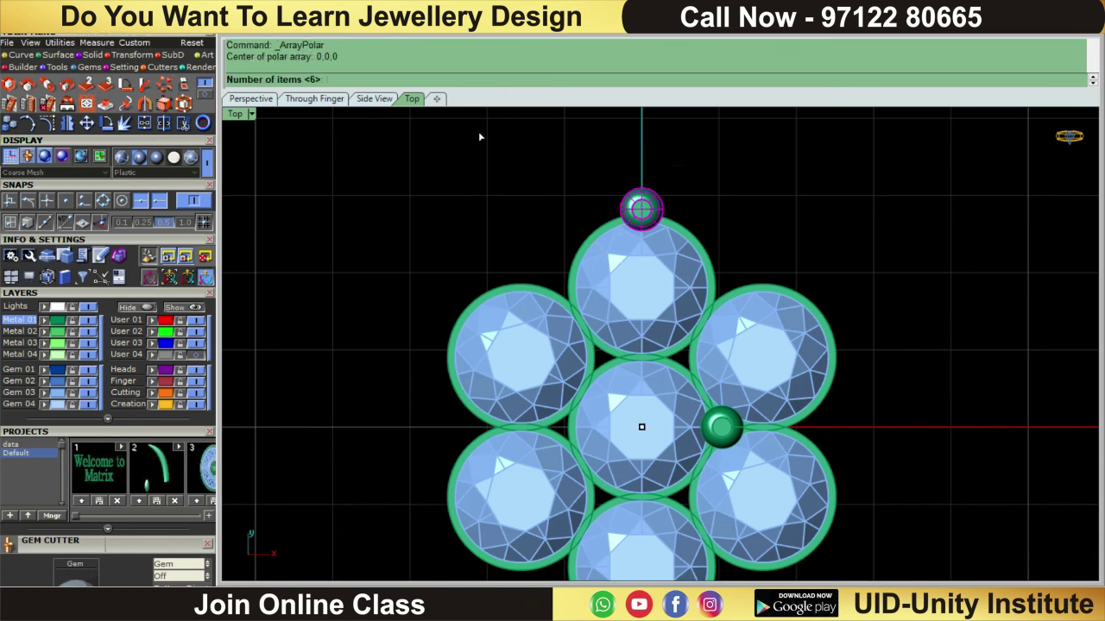
{"action": "type", "text": "6"}
Polar array the top dome and the right-hand dome, 6 copies each over 360°
{"action": "key", "text": "Return"}
{"action": "key", "text": "Return"}
{"action": "key", "text": "Return"}
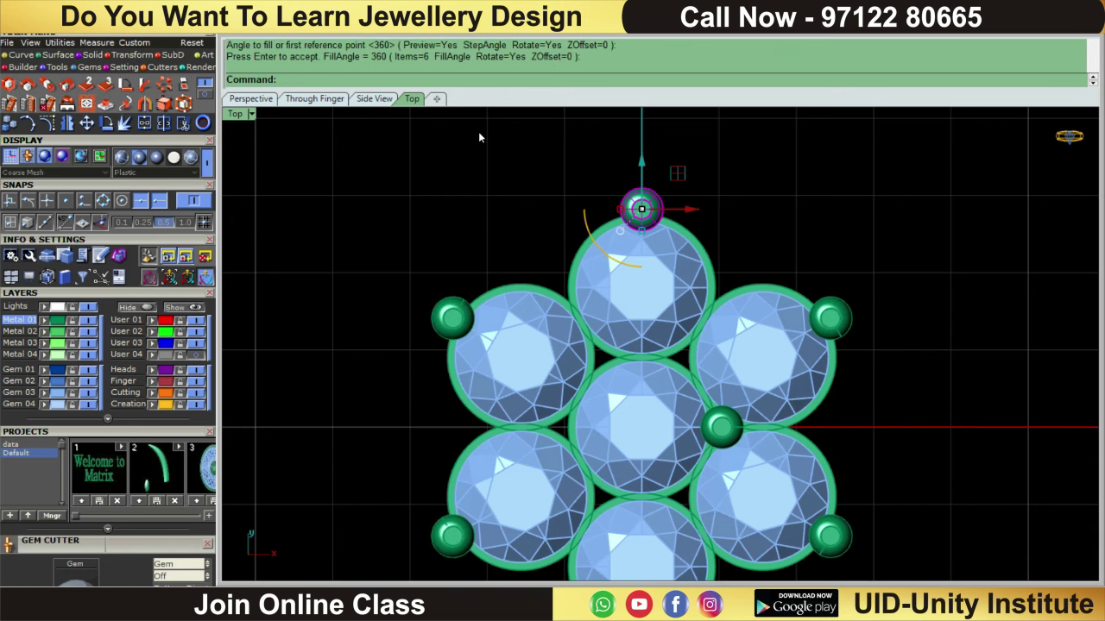
{"action": "left_click", "coordinate": [721, 425]}
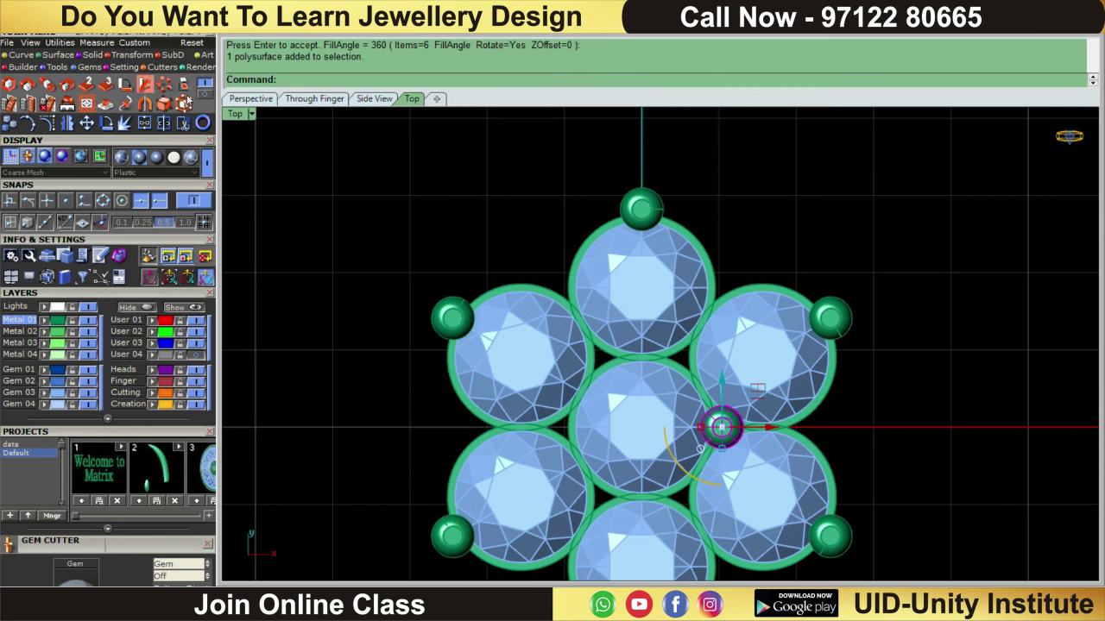
{"action": "left_click", "coordinate": [164, 87]}
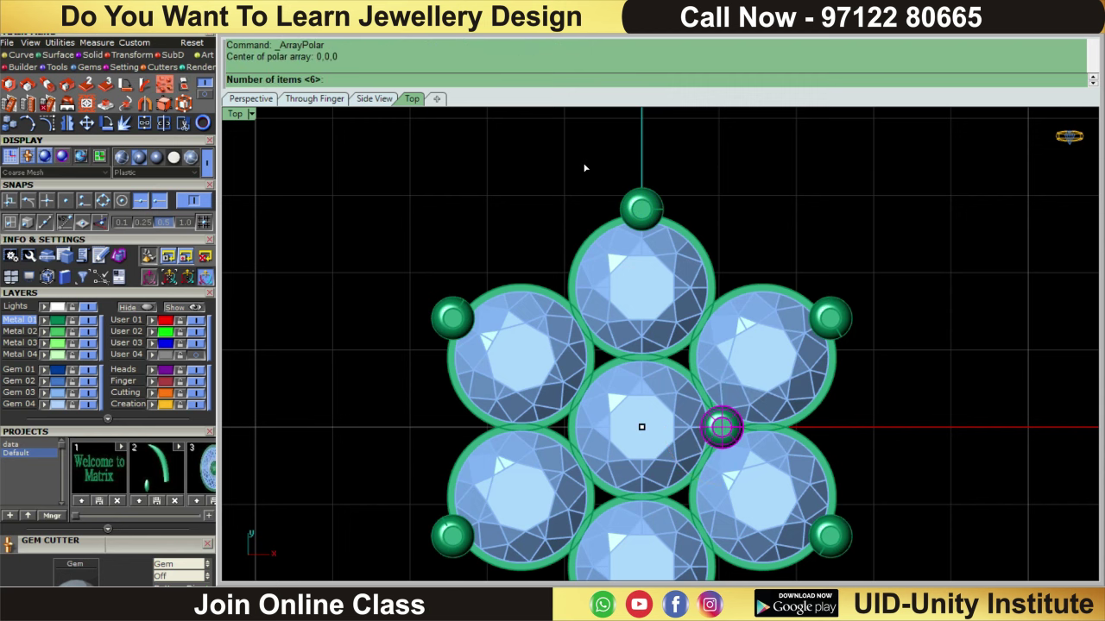
{"action": "type", "text": "6"}
{"action": "key", "text": "Return"}
{"action": "key", "text": "Return"}
{"action": "key", "text": "Return"}
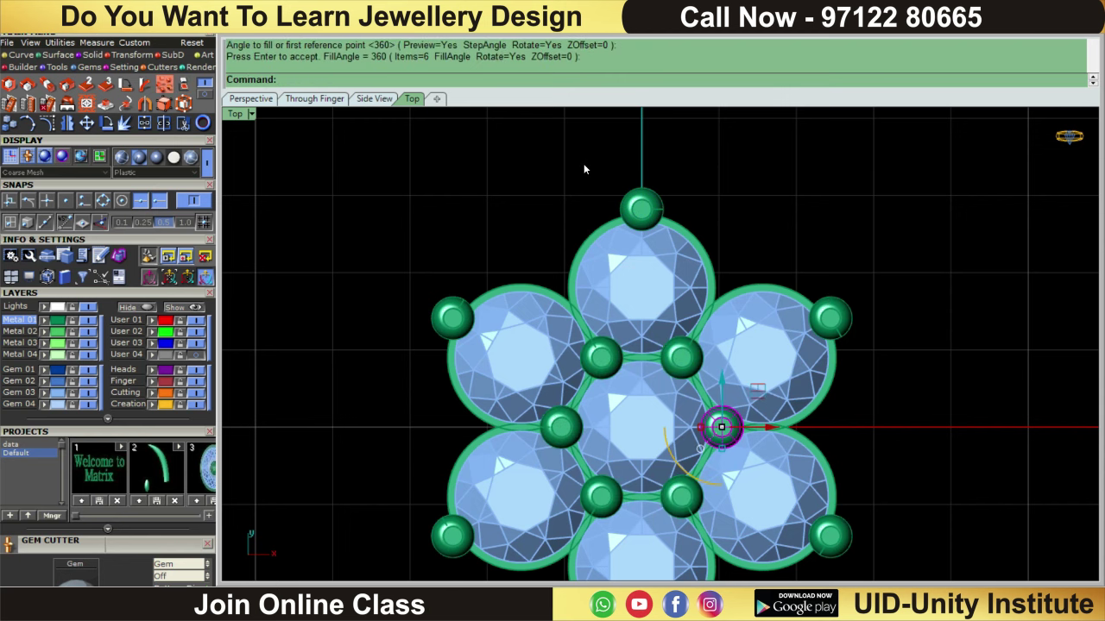
Group the centre stone with its inner prongs using the g command
{"action": "scroll", "coordinate": [744, 174], "scroll_direction": "up", "scroll_amount": 1}
{"action": "scroll", "coordinate": [678, 238], "scroll_direction": "up", "scroll_amount": 3}
{"action": "left_click", "coordinate": [679, 237]}
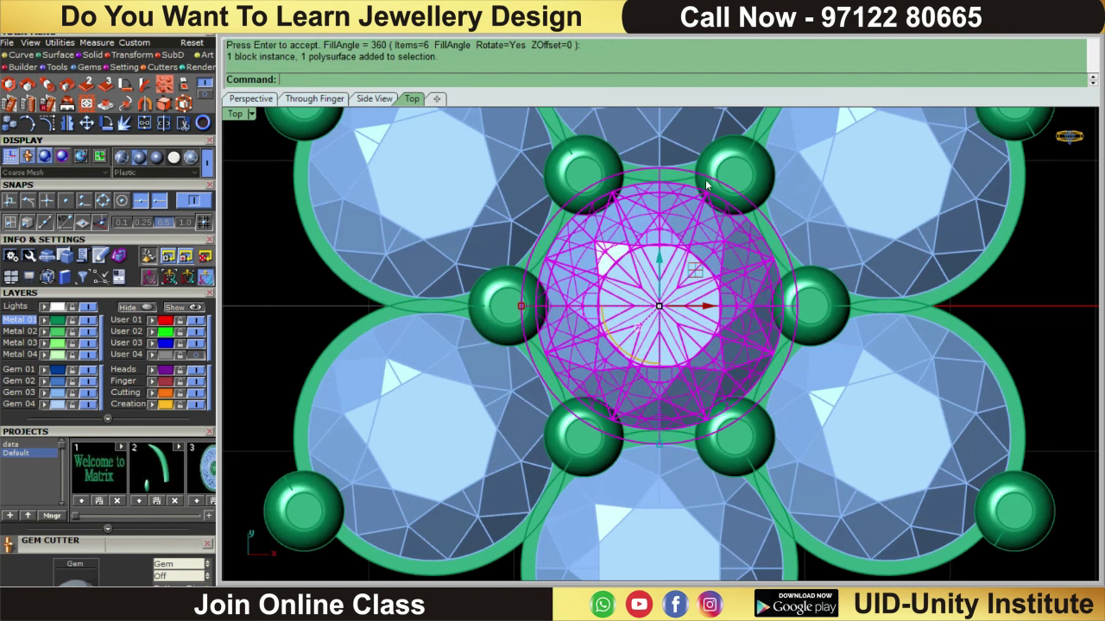
{"action": "left_click", "coordinate": [705, 180], "text": "shift"}
{"action": "left_click", "coordinate": [595, 166], "text": "shift"}
{"action": "left_click", "coordinate": [501, 302], "text": "shift"}
{"action": "left_click", "coordinate": [576, 427], "text": "shift"}
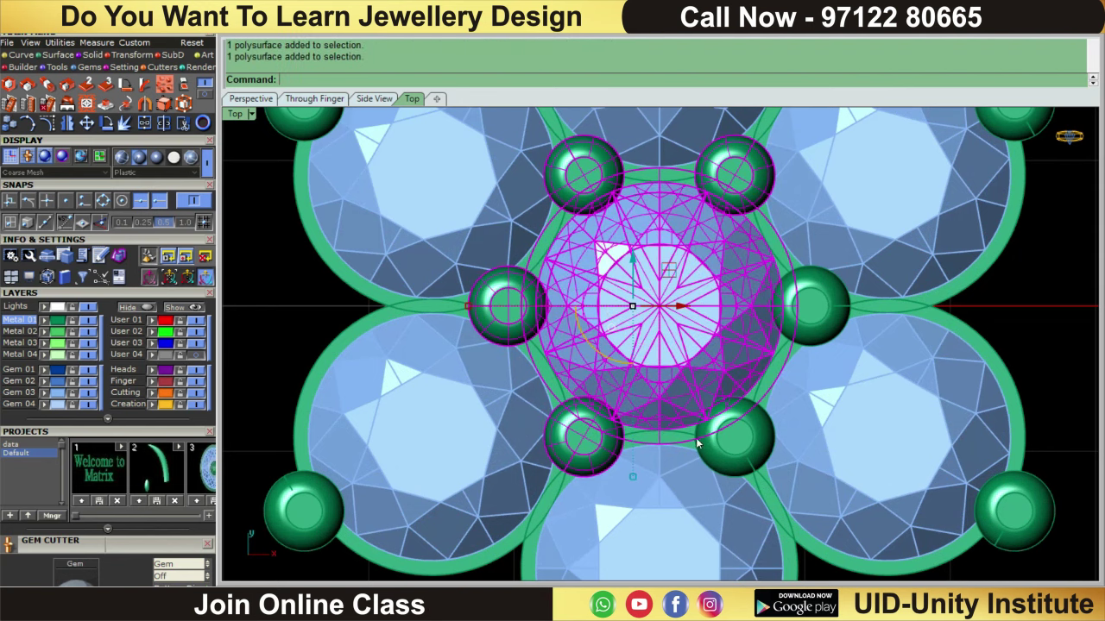
{"action": "left_click", "coordinate": [800, 329], "text": "shift"}
{"action": "scroll", "coordinate": [785, 331], "scroll_direction": "down", "scroll_amount": 3}
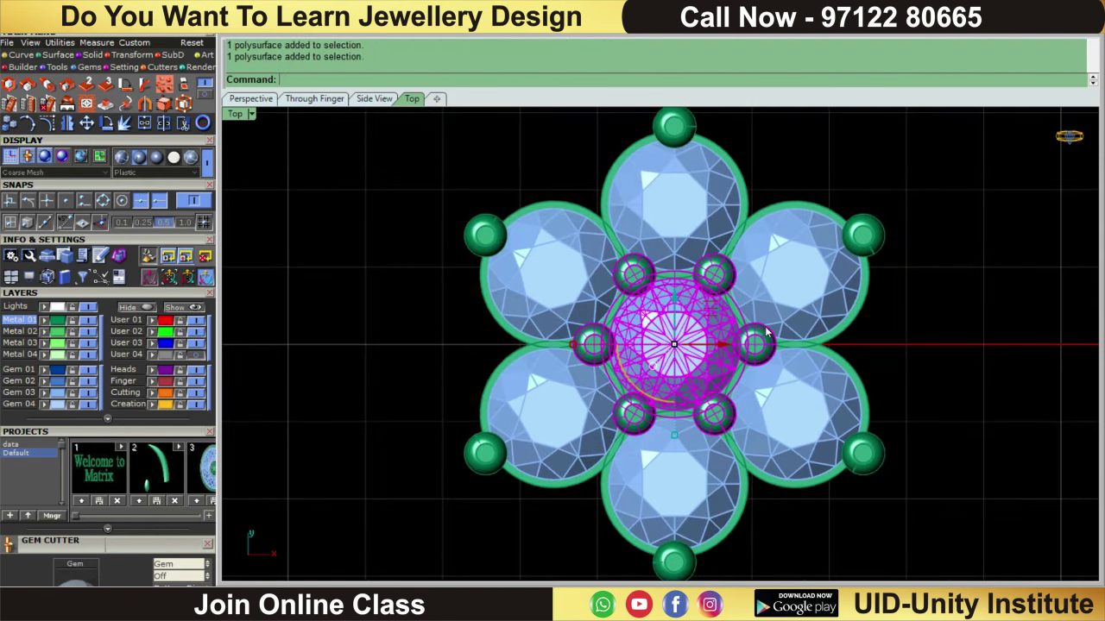
{"action": "type", "text": "g"}
{"action": "key", "text": "Return"}
{"action": "key", "text": "ctrl+F3"}
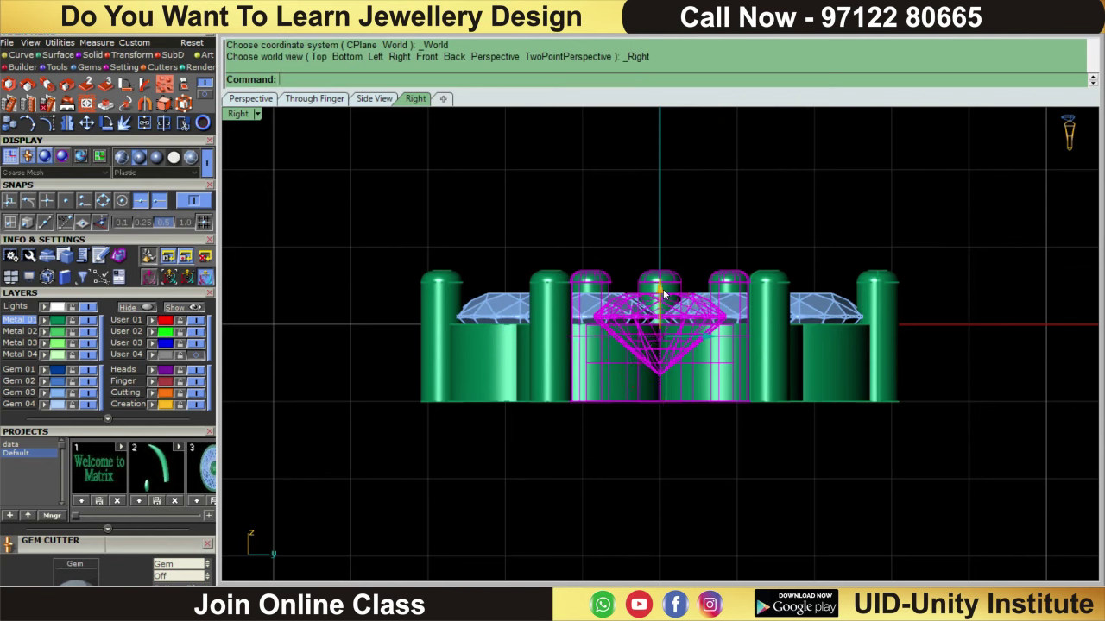
Raise the centre stone group by 0.7 using the gumball's Z box
{"action": "left_click", "coordinate": [656, 286]}
{"action": "type", "text": "0.7"}
{"action": "key", "text": "Return"}
{"action": "left_click", "coordinate": [791, 206]}
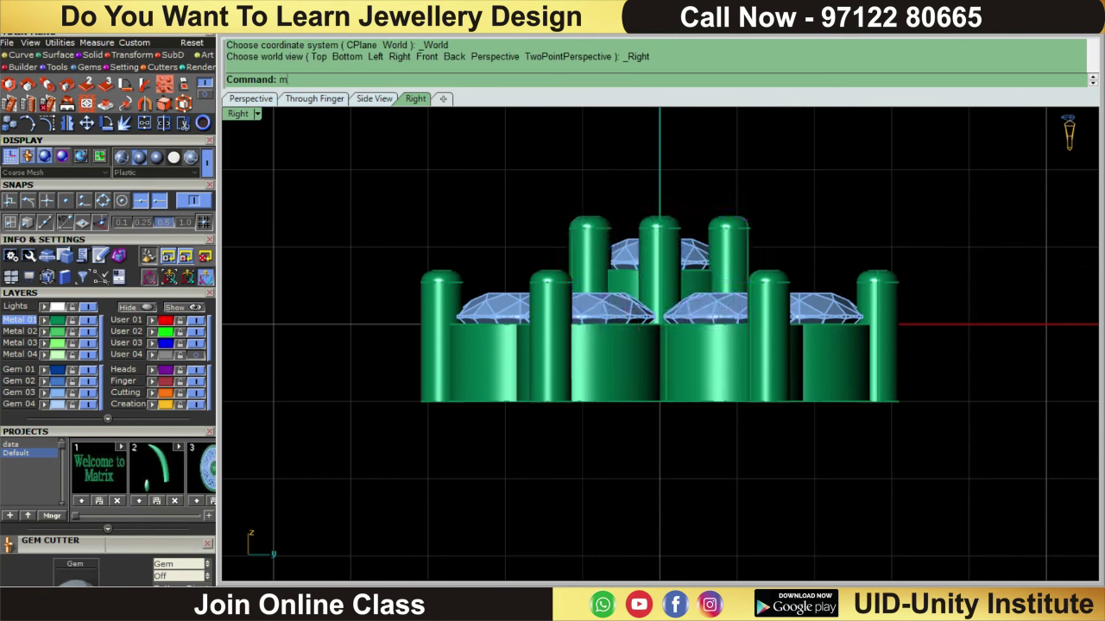
Move the settings' lower faces down with MoveFace so the cluster shares one base
{"action": "type", "text": "m"}
{"action": "key", "text": "Return"}
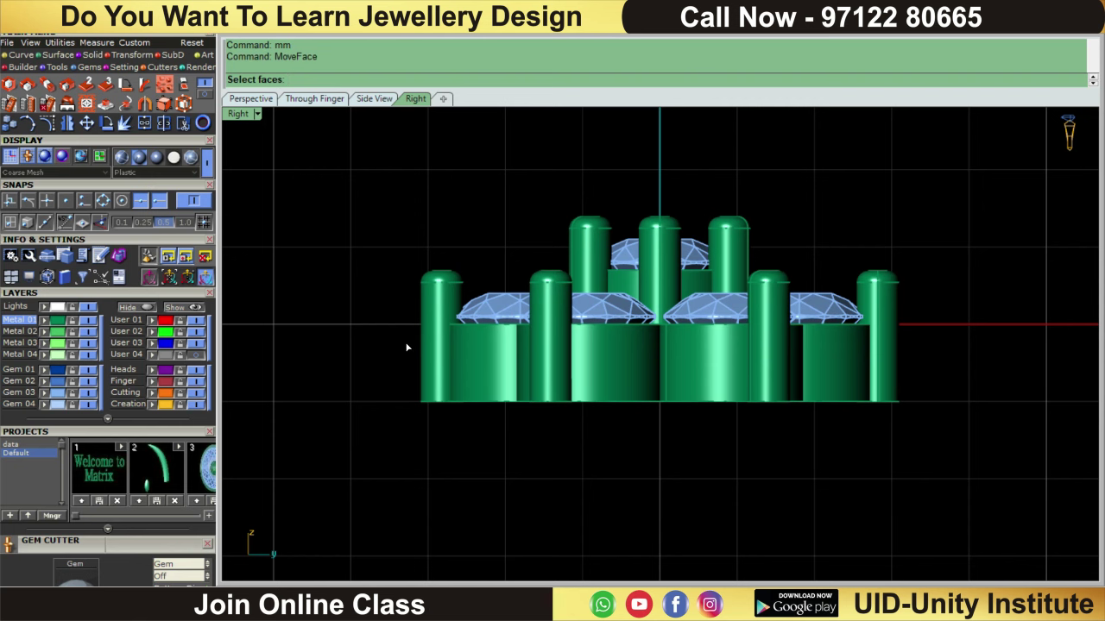
{"action": "left_click_drag", "start_coordinate": [406, 342], "coordinate": [977, 362]}
{"action": "scroll", "coordinate": [928, 313], "scroll_direction": "up", "scroll_amount": 3}
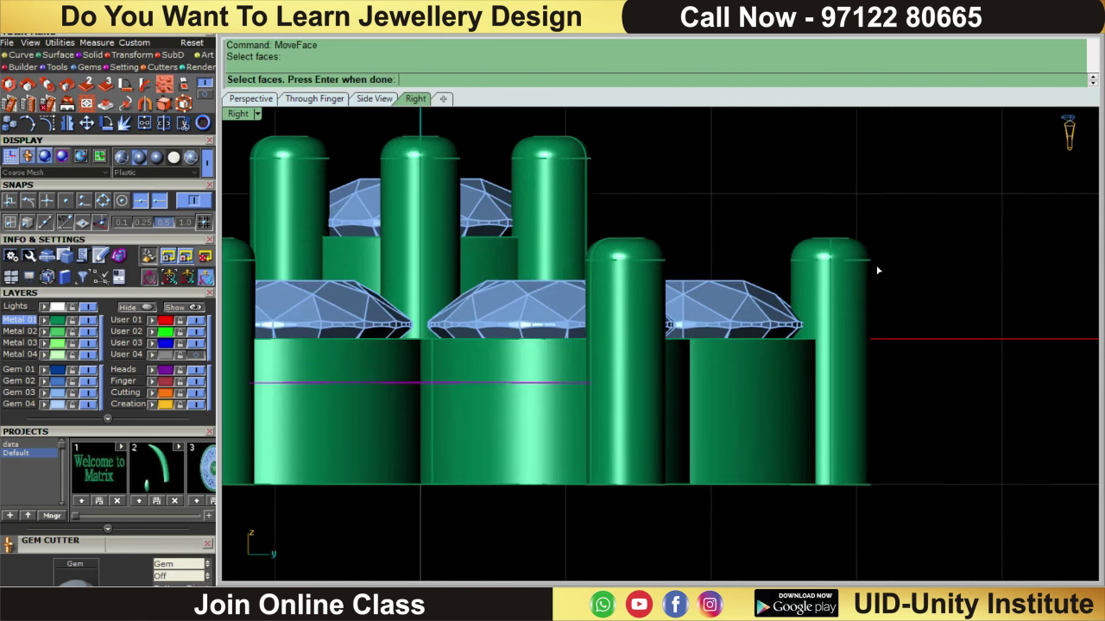
{"action": "key", "text": "Return"}
{"action": "left_click", "coordinate": [889, 261]}
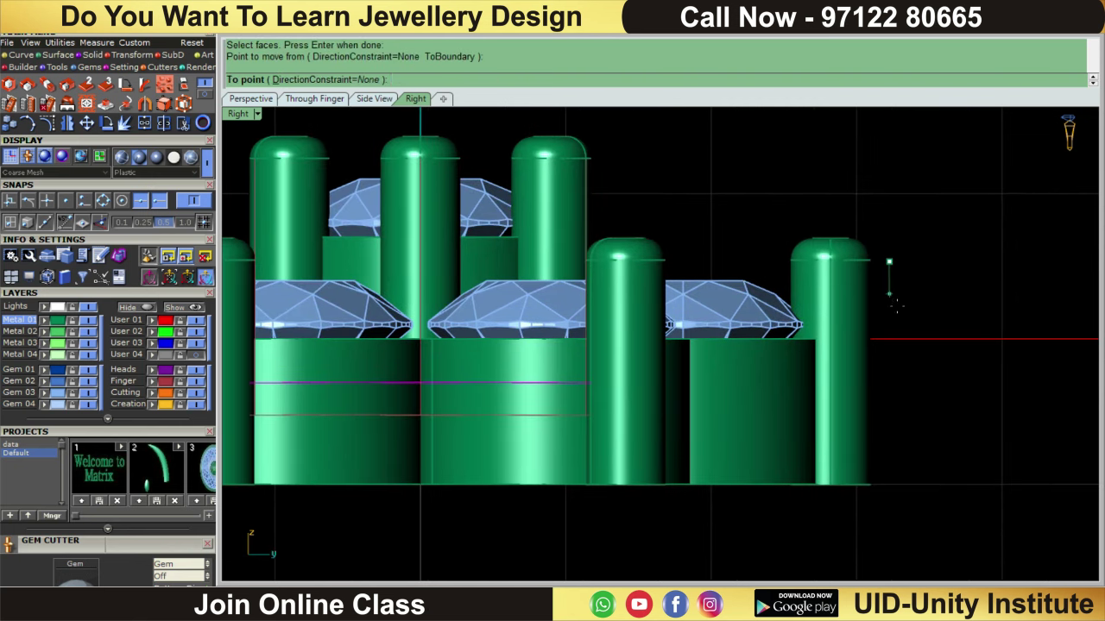
{"action": "left_click", "coordinate": [910, 362]}
{"action": "scroll", "coordinate": [910, 355], "scroll_direction": "down", "scroll_amount": 3}
{"action": "scroll", "coordinate": [928, 440], "scroll_direction": "down", "scroll_amount": 2}
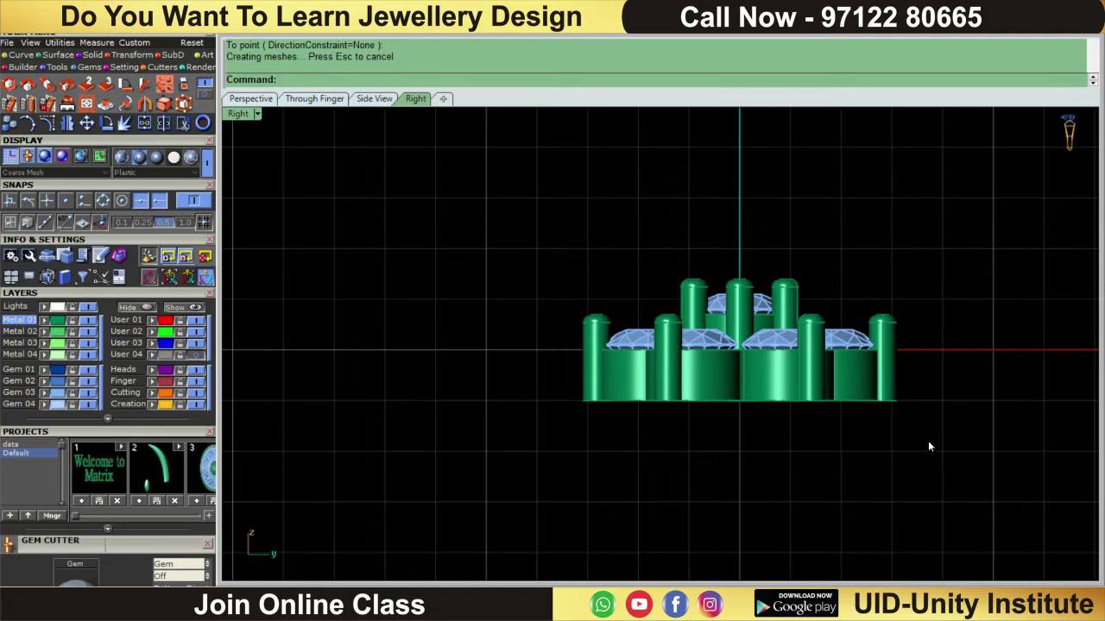
{"action": "mouse_move", "coordinate": [928, 440]}
{"action": "right_mouse_down"}
{"action": "mouse_move", "coordinate": [912, 339]}
{"action": "mouse_move", "coordinate": [893, 387]}
{"action": "right_mouse_up"}
{"action": "key", "text": "F1"}
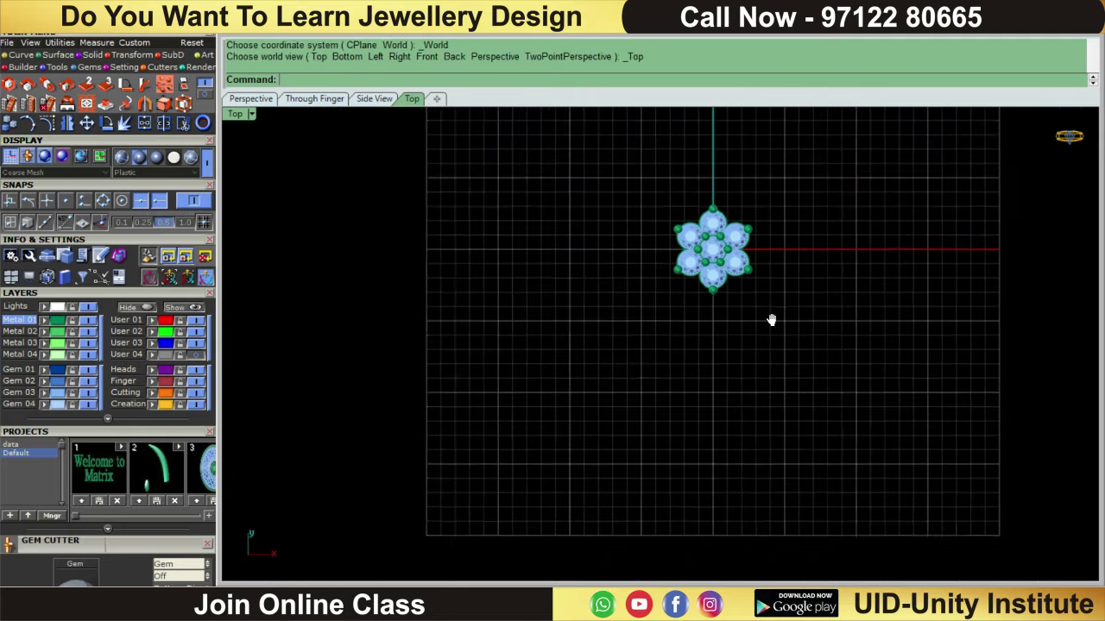
Save DER-01.3dm and zoom in on the snowflake's top gem
{"action": "key", "text": "ctrl+s"}
{"action": "scroll", "coordinate": [733, 297], "scroll_direction": "up", "scroll_amount": 2}
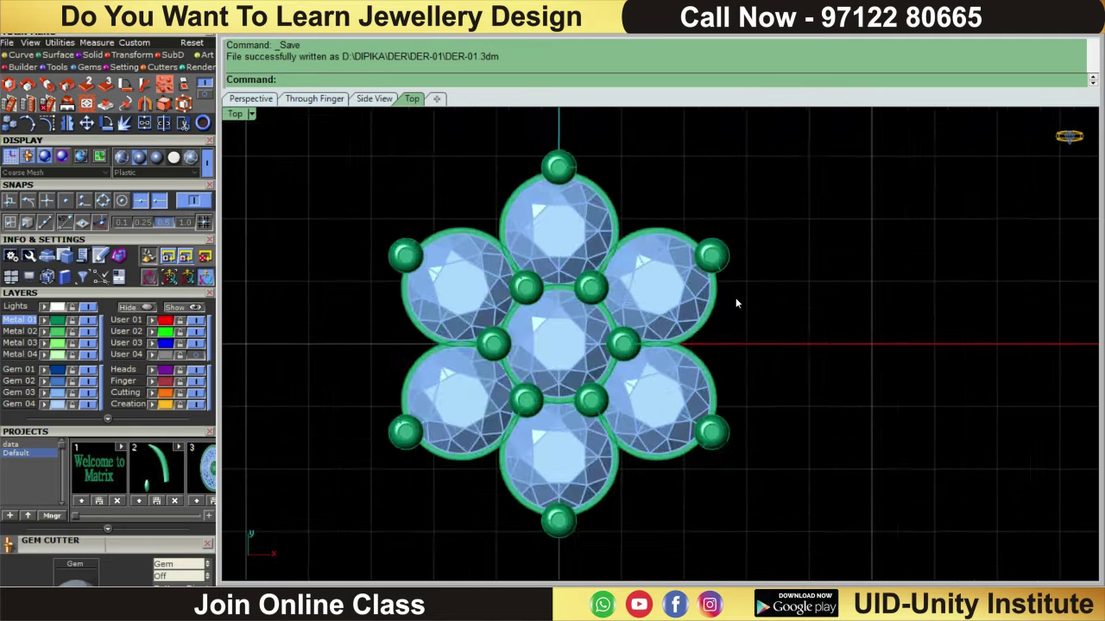
{"action": "scroll", "coordinate": [734, 297], "scroll_direction": "down", "scroll_amount": 2}
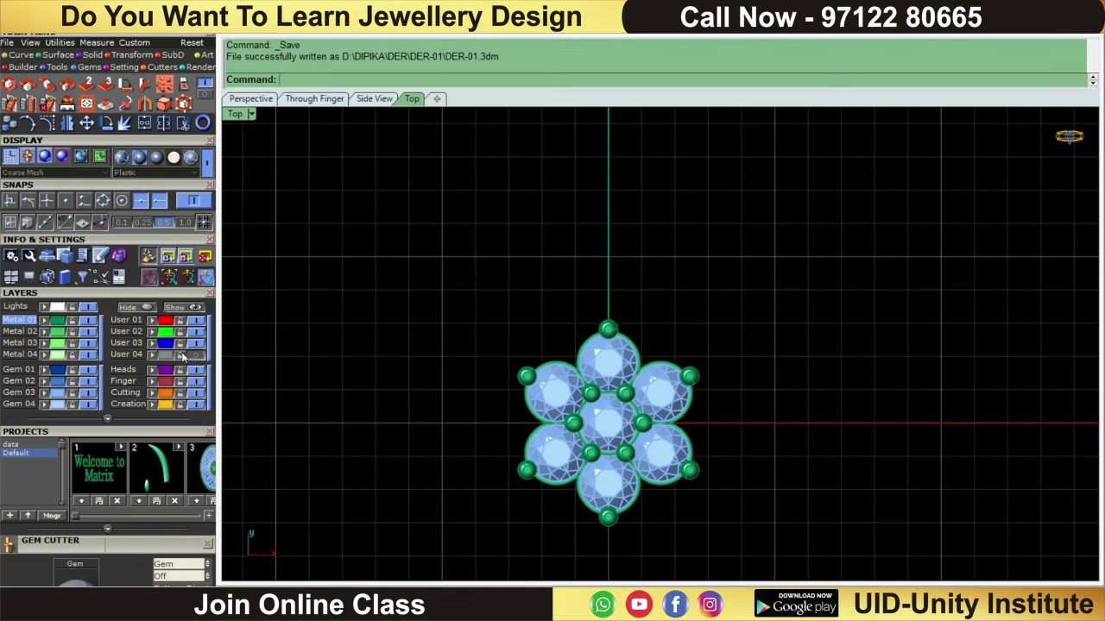
{"action": "scroll", "coordinate": [625, 332], "scroll_direction": "up", "scroll_amount": 3}
{"action": "scroll", "coordinate": [630, 346], "scroll_direction": "down", "scroll_amount": 3}
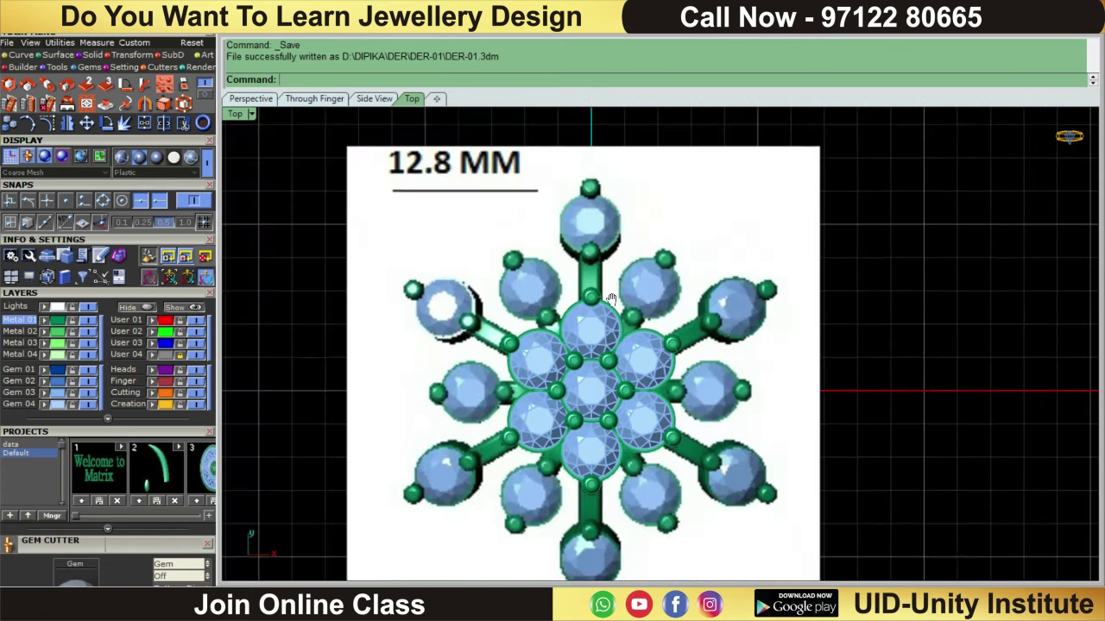
{"action": "scroll", "coordinate": [635, 364], "scroll_direction": "up", "scroll_amount": 2}
{"action": "scroll", "coordinate": [635, 364], "scroll_direction": "down", "scroll_amount": 2}
{"action": "scroll", "coordinate": [598, 207], "scroll_direction": "up", "scroll_amount": 2}
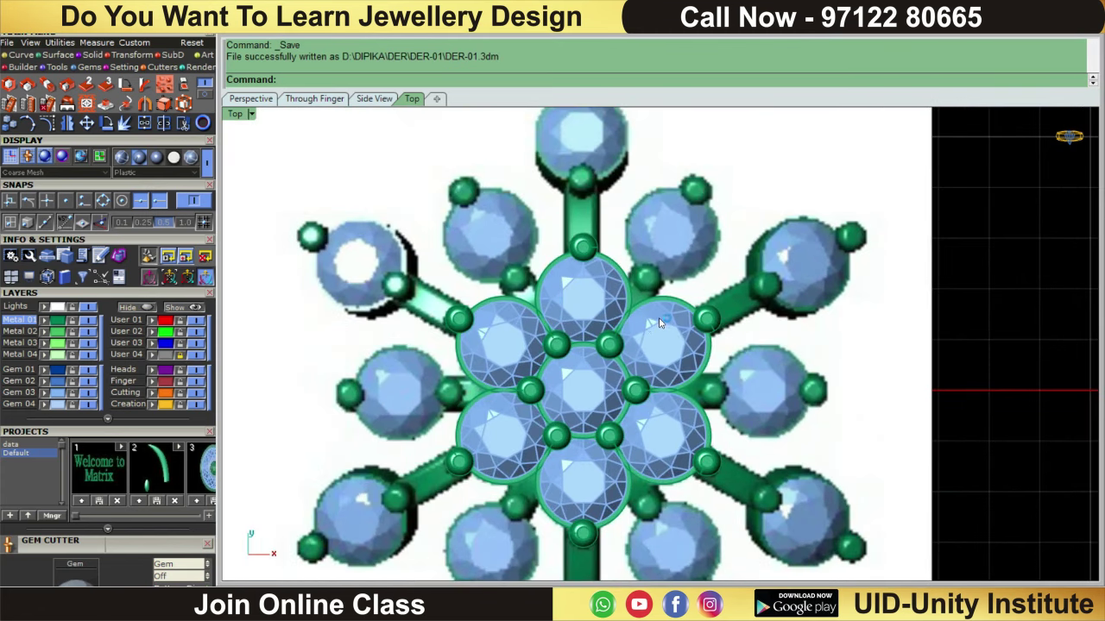
{"action": "scroll", "coordinate": [599, 207], "scroll_direction": "down", "scroll_amount": 2}
{"action": "scroll", "coordinate": [599, 265], "scroll_direction": "up", "scroll_amount": 3}
{"action": "scroll", "coordinate": [594, 258], "scroll_direction": "up", "scroll_amount": 1}
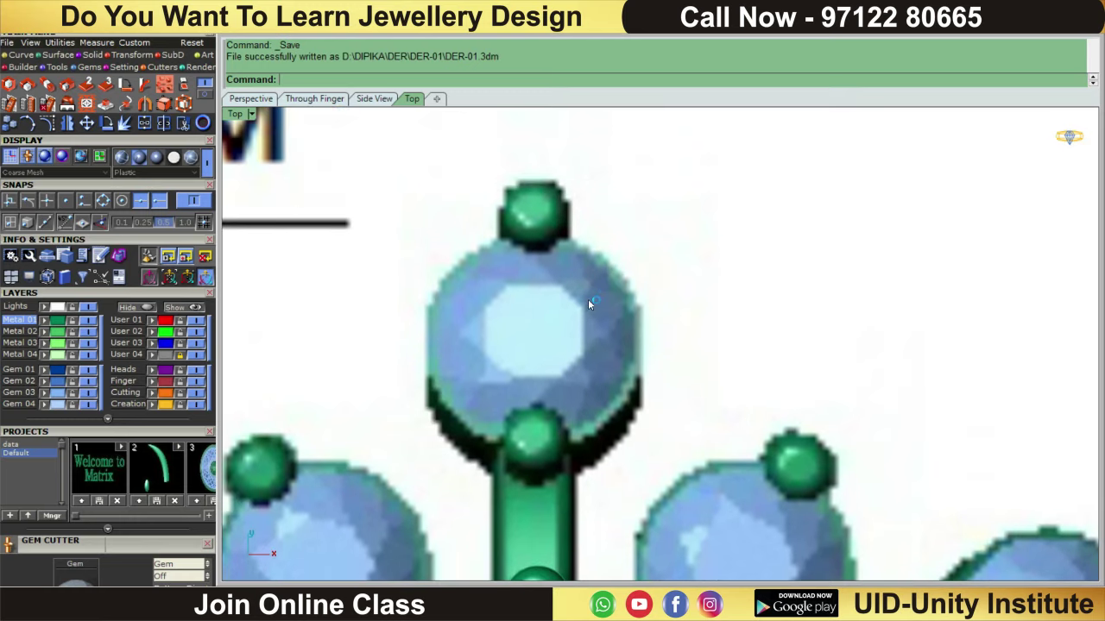
Add a 1.67 aligned dimension across the top gem
{"action": "left_click", "coordinate": [99, 43]}
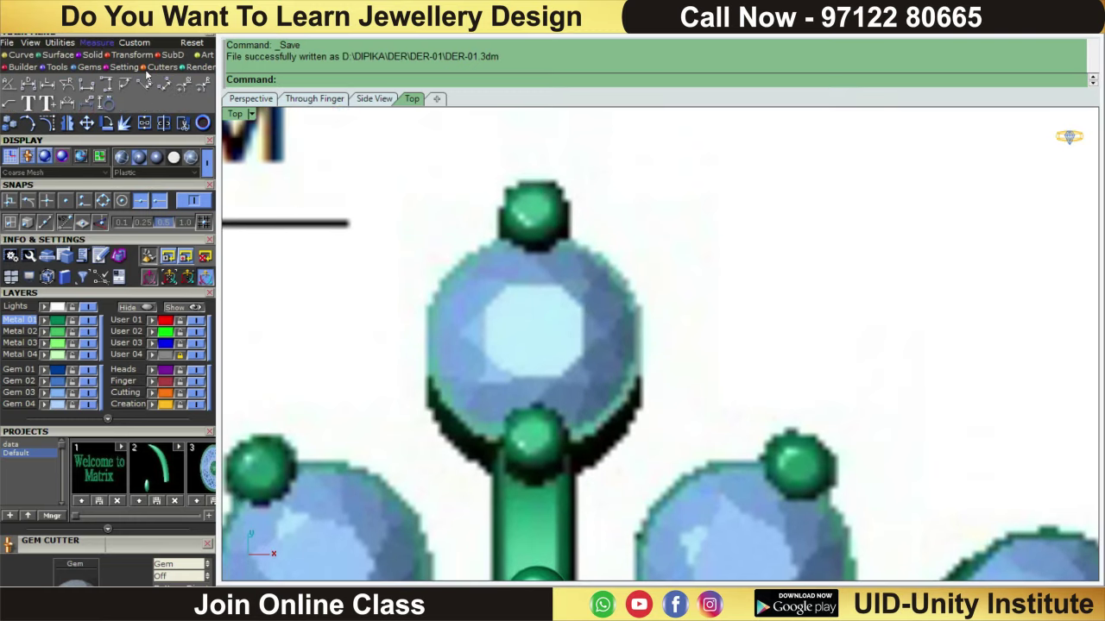
{"action": "left_click", "coordinate": [163, 83]}
{"action": "scroll", "coordinate": [491, 400], "scroll_direction": "up", "scroll_amount": 1}
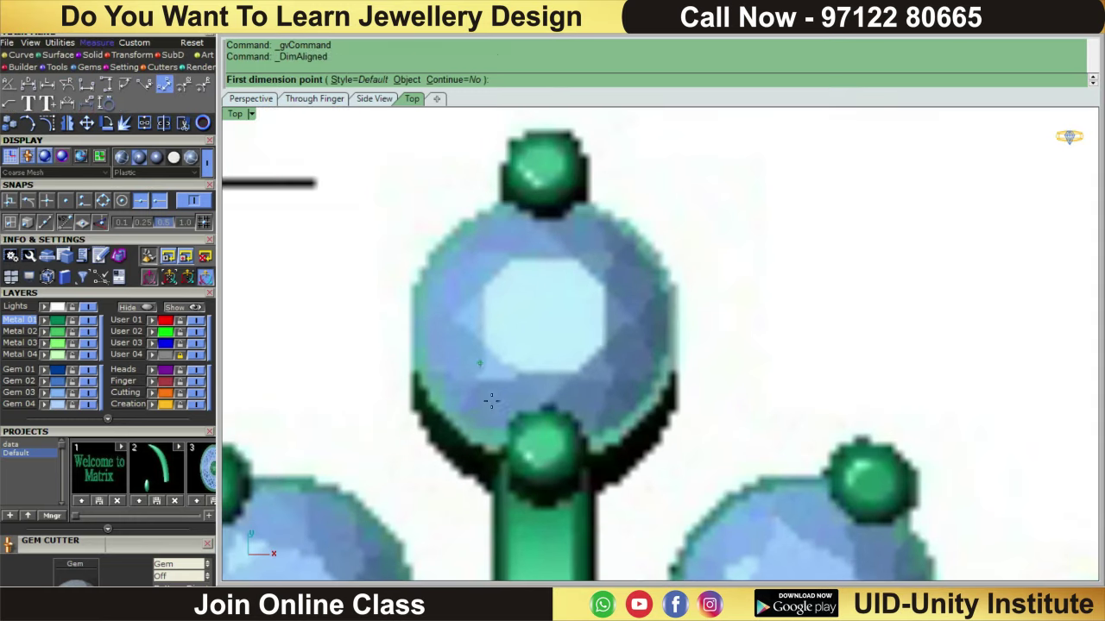
{"action": "left_click", "coordinate": [423, 324]}
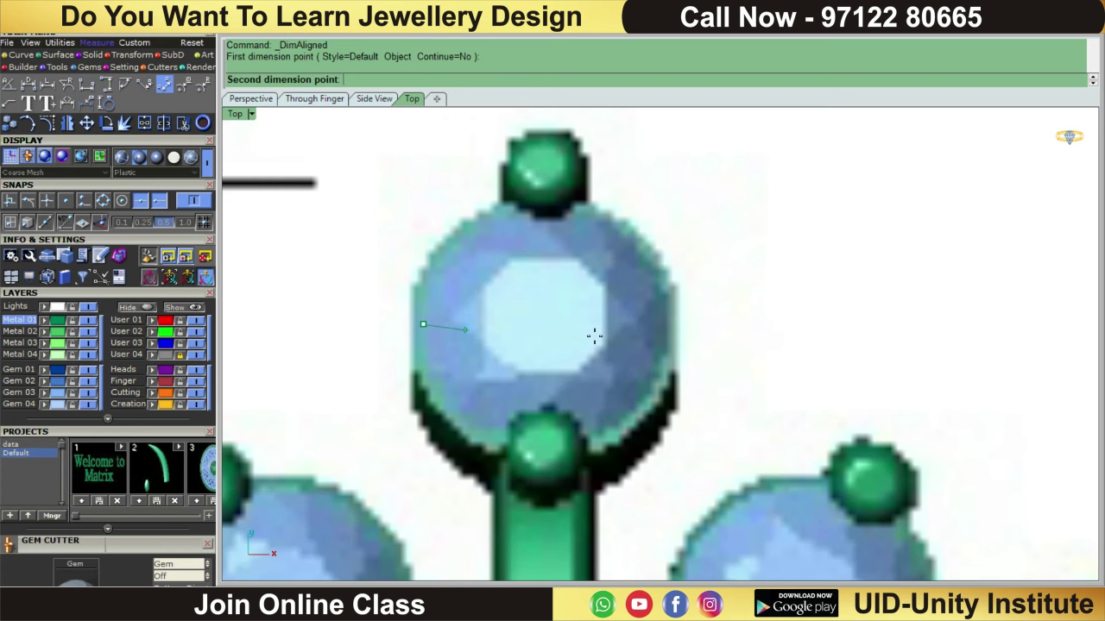
{"action": "left_click", "coordinate": [665, 339]}
{"action": "left_click", "coordinate": [666, 342]}
{"action": "scroll", "coordinate": [665, 338], "scroll_direction": "down", "scroll_amount": 1}
{"action": "scroll", "coordinate": [666, 338], "scroll_direction": "down", "scroll_amount": 2}
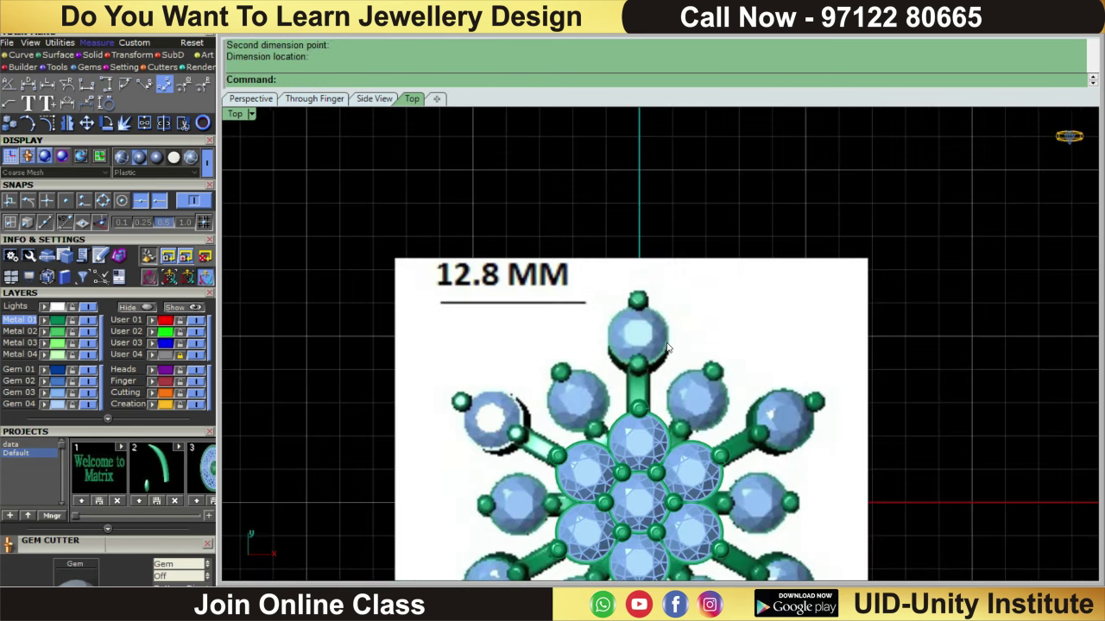
{"action": "scroll", "coordinate": [625, 369], "scroll_direction": "up", "scroll_amount": 2}
{"action": "scroll", "coordinate": [625, 368], "scroll_direction": "up", "scroll_amount": 1}
{"action": "scroll", "coordinate": [624, 368], "scroll_direction": "down", "scroll_amount": 2}
{"action": "scroll", "coordinate": [651, 324], "scroll_direction": "up", "scroll_amount": 2}
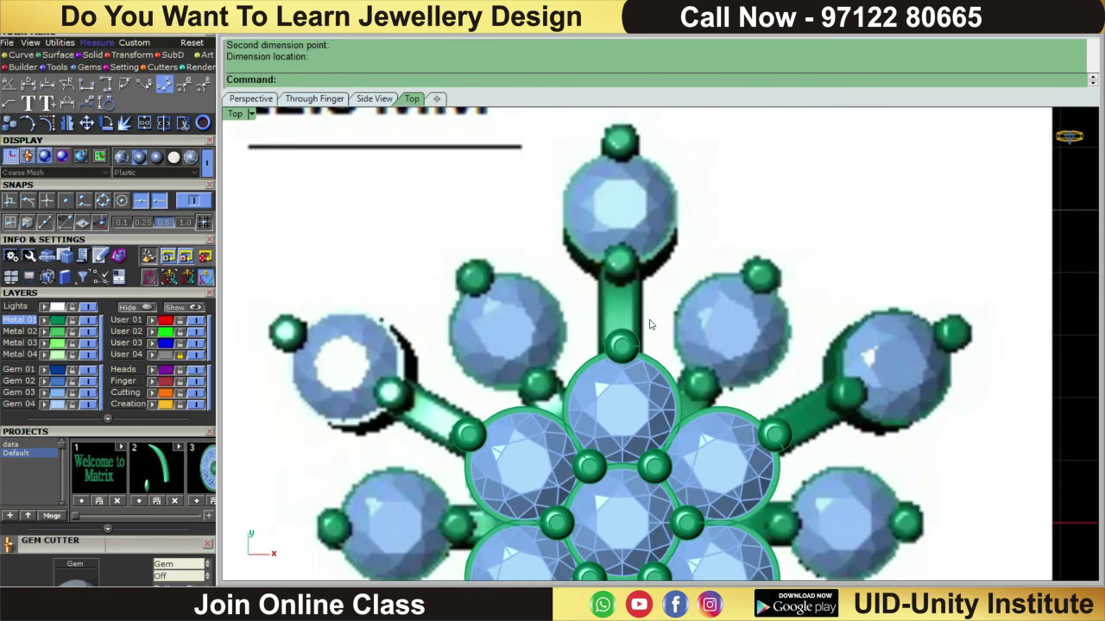
Copy and paste the centre gem with its prongs in place
{"action": "left_click", "coordinate": [634, 371]}
{"action": "left_click", "coordinate": [675, 316]}
{"action": "left_click", "coordinate": [651, 336]}
{"action": "scroll", "coordinate": [652, 337], "scroll_direction": "down", "scroll_amount": 2}
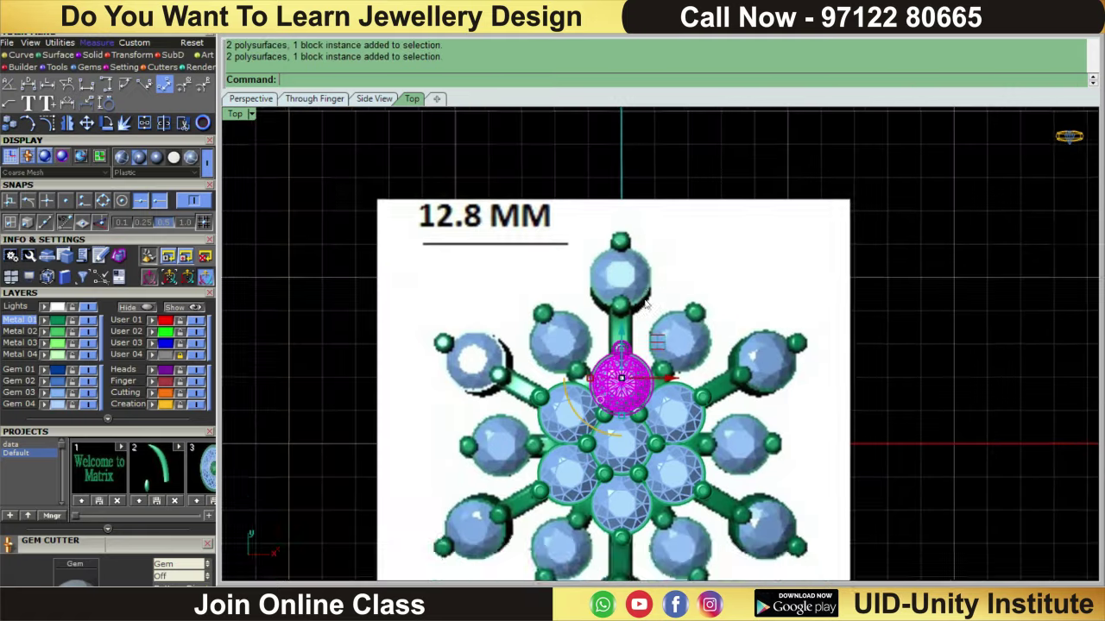
{"action": "scroll", "coordinate": [635, 412], "scroll_direction": "up", "scroll_amount": 1}
{"action": "scroll", "coordinate": [663, 342], "scroll_direction": "down", "scroll_amount": 1}
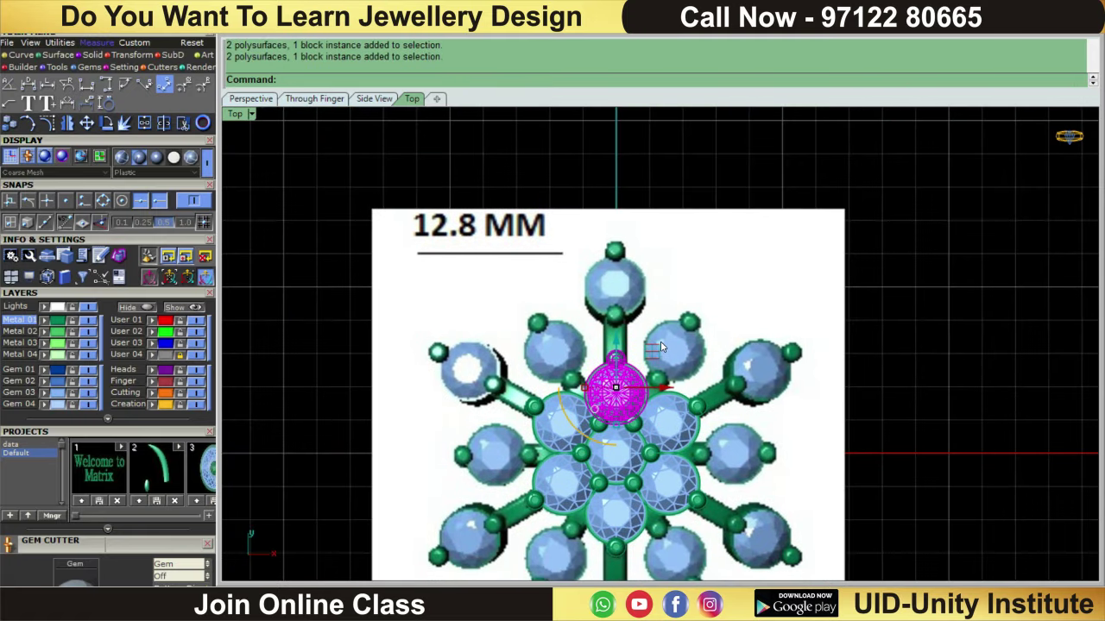
{"action": "key", "text": "ctrl+c"}
{"action": "key", "text": "ctrl+v"}
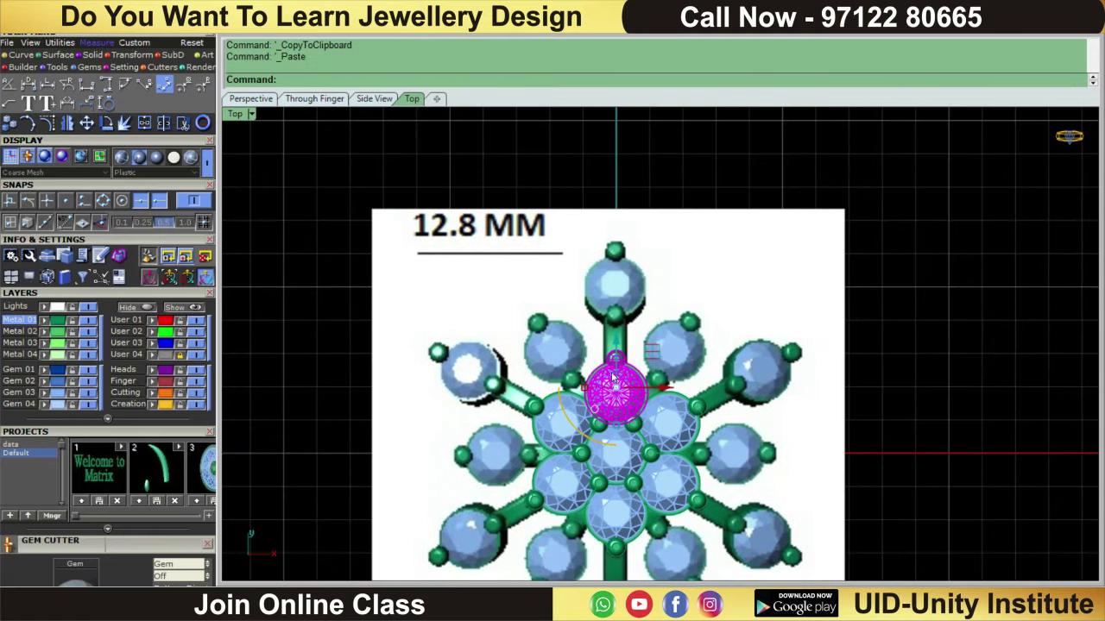
Move the pasted centre gem up onto the top arm's gem
{"action": "scroll", "coordinate": [615, 377], "scroll_direction": "up", "scroll_amount": 1}
{"action": "mouse_move", "coordinate": [616, 388]}
{"action": "left_mouse_down"}
{"action": "mouse_move", "coordinate": [635, 213]}
{"action": "mouse_move", "coordinate": [690, 216]}
{"action": "mouse_move", "coordinate": [687, 197]}
{"action": "left_mouse_up"}
{"action": "scroll", "coordinate": [682, 233], "scroll_direction": "up", "scroll_amount": 2}
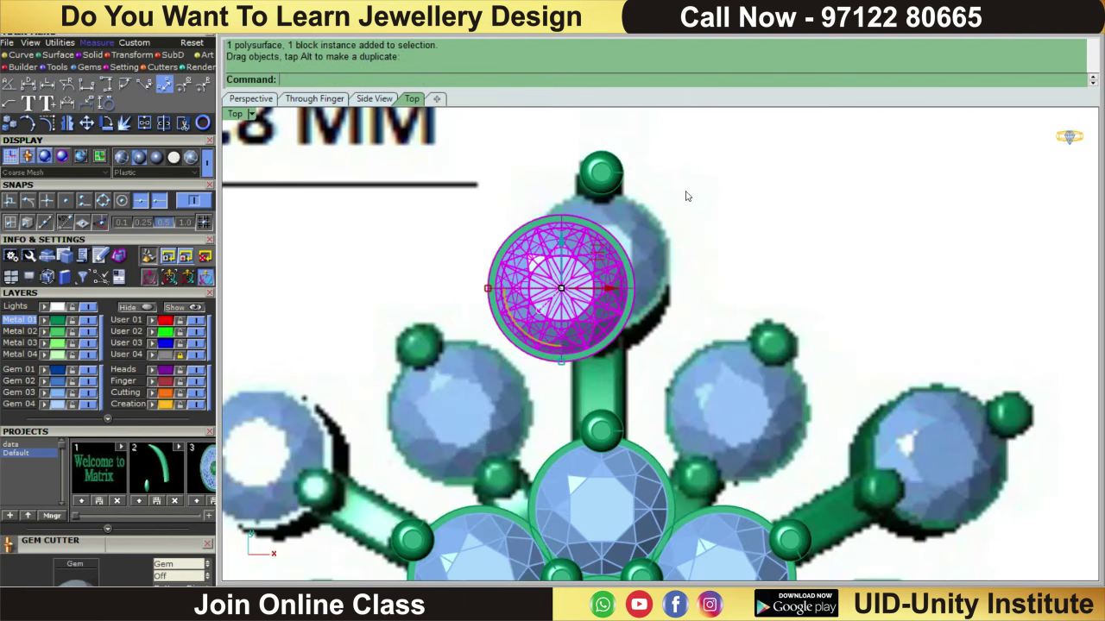
{"action": "key", "text": "ctrl+z"}
Select the top prong ball and begin mirroring it
{"action": "left_click", "coordinate": [596, 168]}
{"action": "scroll", "coordinate": [605, 172], "scroll_direction": "down", "scroll_amount": 3}
{"action": "scroll", "coordinate": [639, 243], "scroll_direction": "up", "scroll_amount": 3}
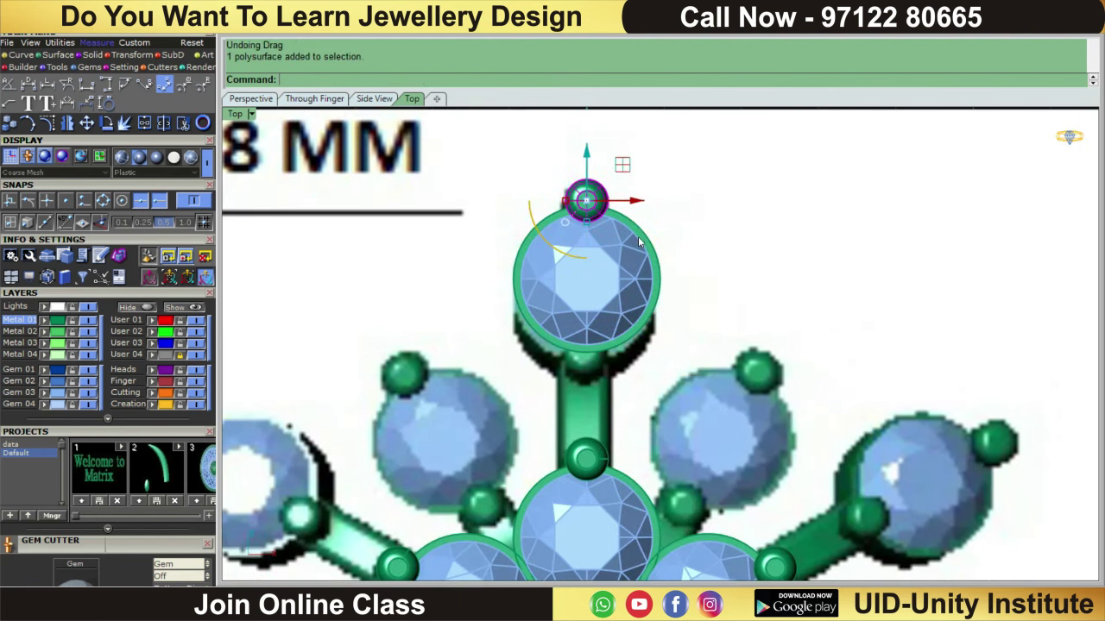
{"action": "right_click_drag", "start_coordinate": [639, 243], "coordinate": [623, 262]}
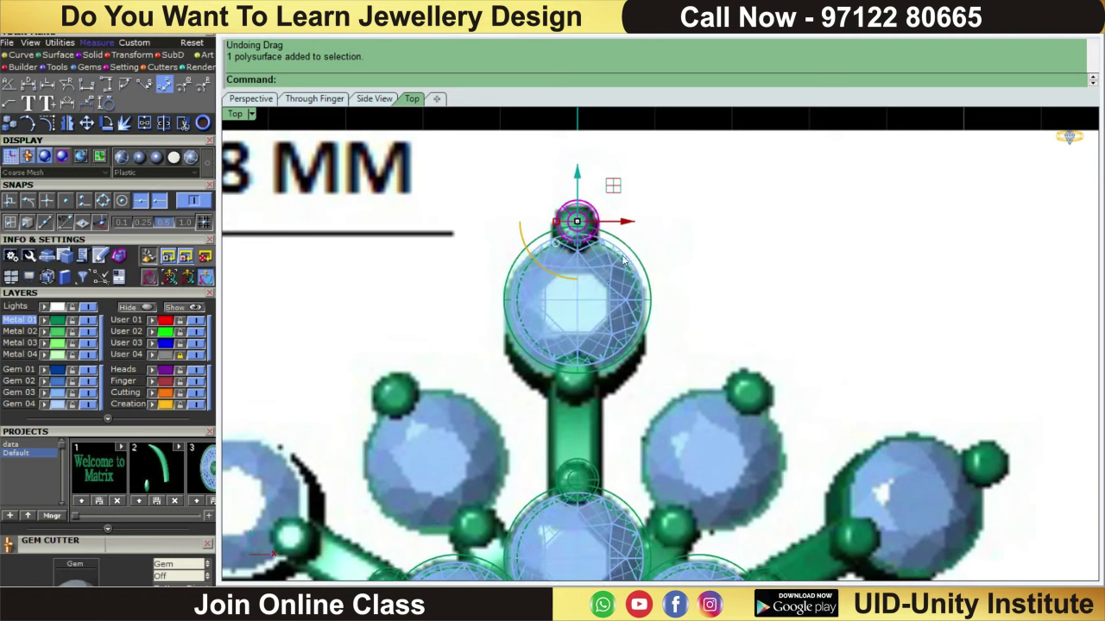
{"action": "scroll", "coordinate": [580, 313], "scroll_direction": "up", "scroll_amount": 3}
{"action": "scroll", "coordinate": [275, 178], "scroll_direction": "down", "scroll_amount": 2}
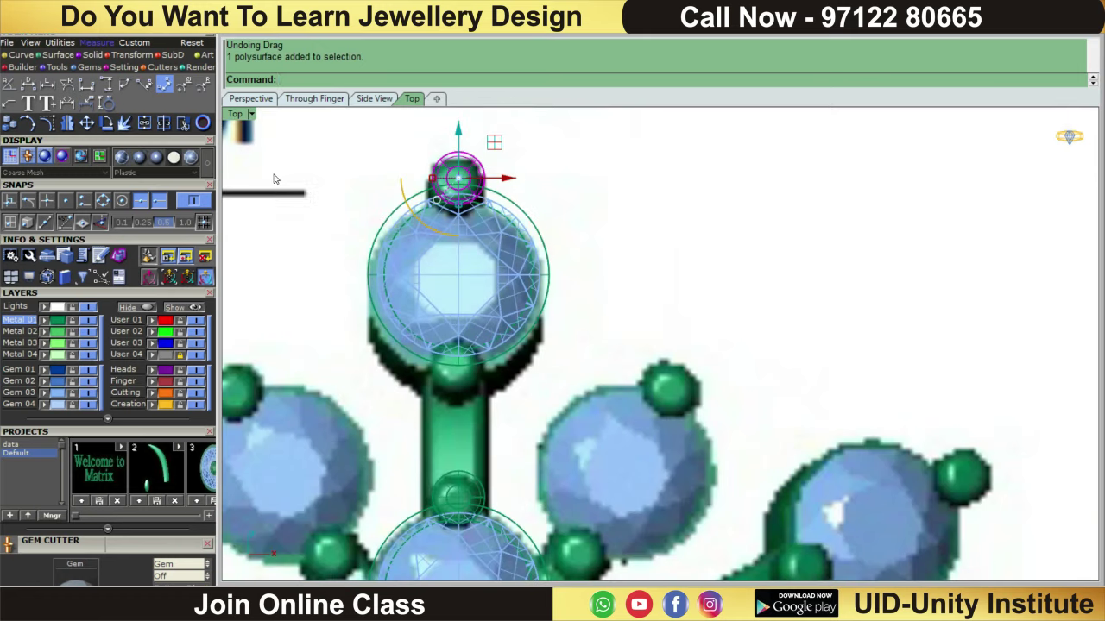
{"action": "left_click", "coordinate": [67, 122]}
{"action": "scroll", "coordinate": [592, 354], "scroll_direction": "up", "scroll_amount": 3}
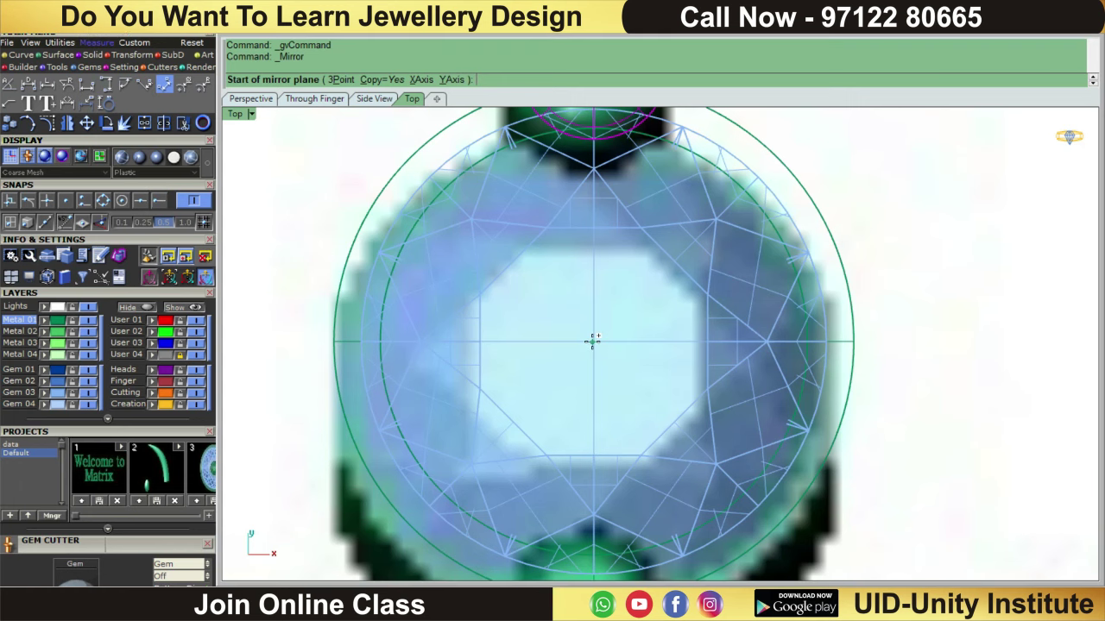
Mirror the prong ball below the top gem through its centre, then group gem and both prongs
{"action": "left_click", "coordinate": [594, 341]}
{"action": "scroll", "coordinate": [593, 341], "scroll_direction": "down", "scroll_amount": 2}
{"action": "scroll", "coordinate": [594, 341], "scroll_direction": "down", "scroll_amount": 1}
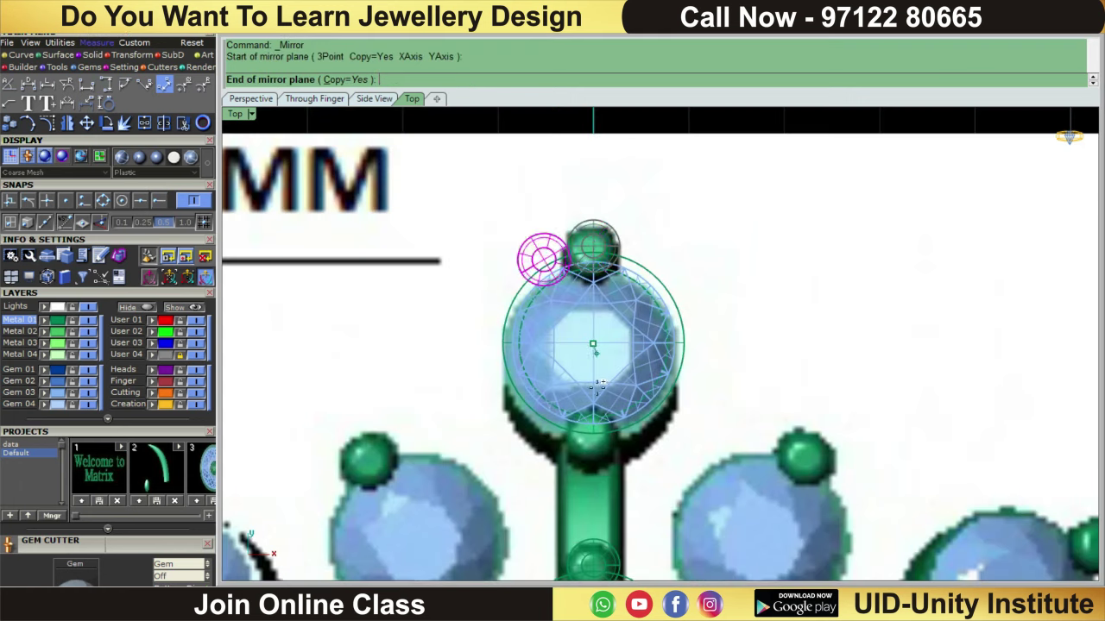
{"action": "left_click", "coordinate": [493, 345]}
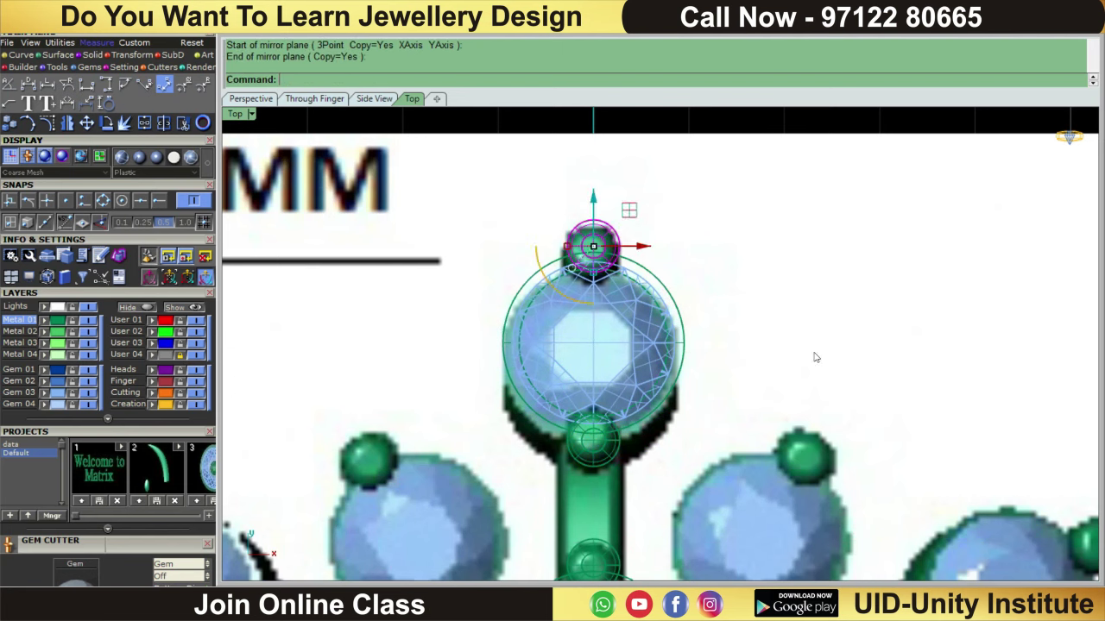
{"action": "type", "text": "g"}
{"action": "key", "text": "Return"}
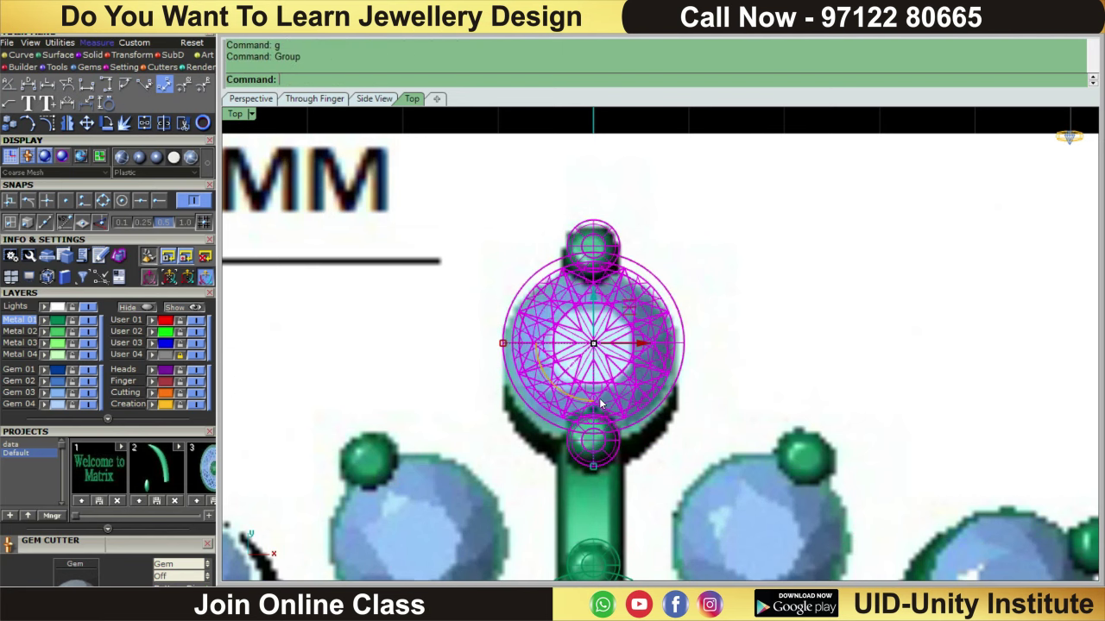
{"action": "scroll", "coordinate": [715, 320], "scroll_direction": "down", "scroll_amount": 3}
{"action": "scroll", "coordinate": [660, 278], "scroll_direction": "down", "scroll_amount": 2}
Select the grouped top gem setting
{"action": "left_click", "coordinate": [572, 313]}
{"action": "scroll", "coordinate": [552, 315], "scroll_direction": "down", "scroll_amount": 1}
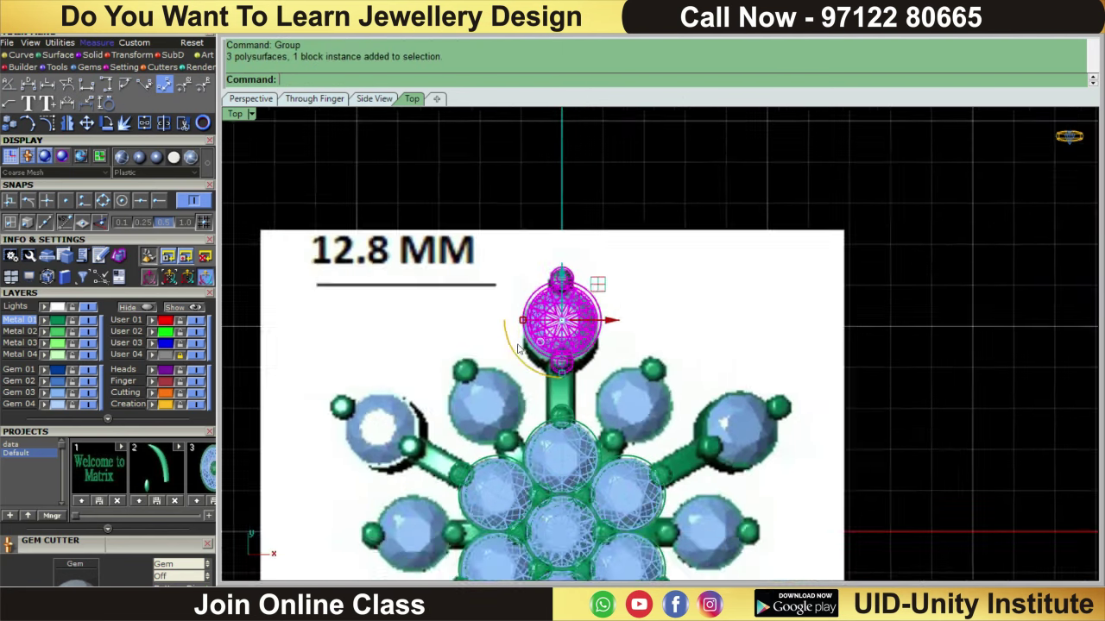
{"action": "scroll", "coordinate": [535, 321], "scroll_direction": "down", "scroll_amount": 2}
{"action": "scroll", "coordinate": [539, 293], "scroll_direction": "up", "scroll_amount": 3}
{"action": "scroll", "coordinate": [546, 278], "scroll_direction": "up", "scroll_amount": 3}
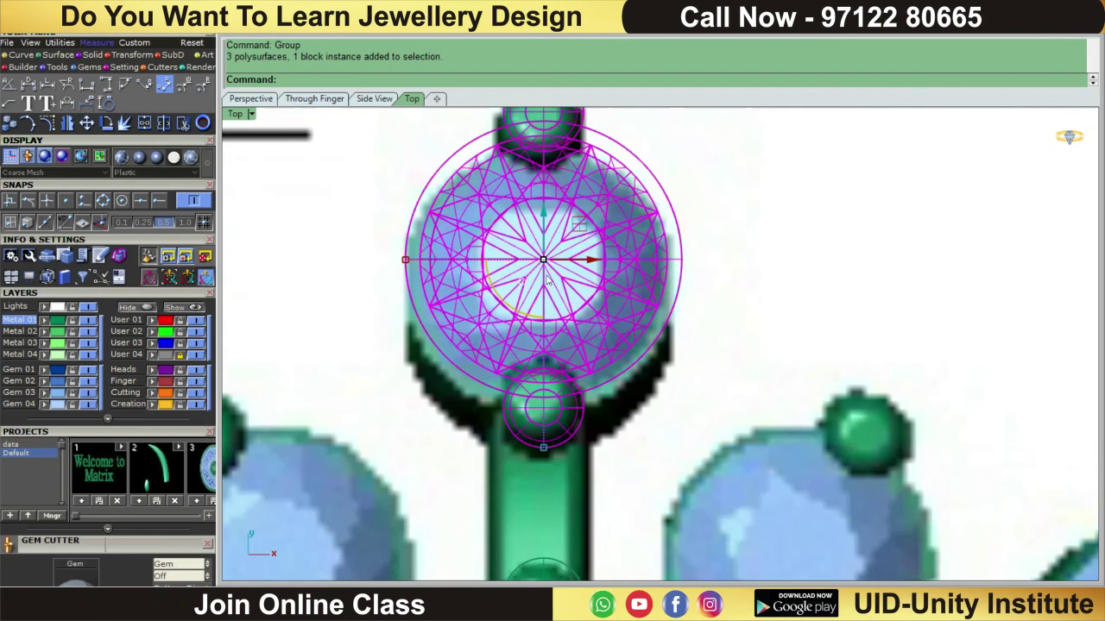
{"action": "left_click", "coordinate": [541, 214]}
{"action": "left_click", "coordinate": [765, 267]}
{"action": "scroll", "coordinate": [730, 307], "scroll_direction": "down", "scroll_amount": 3}
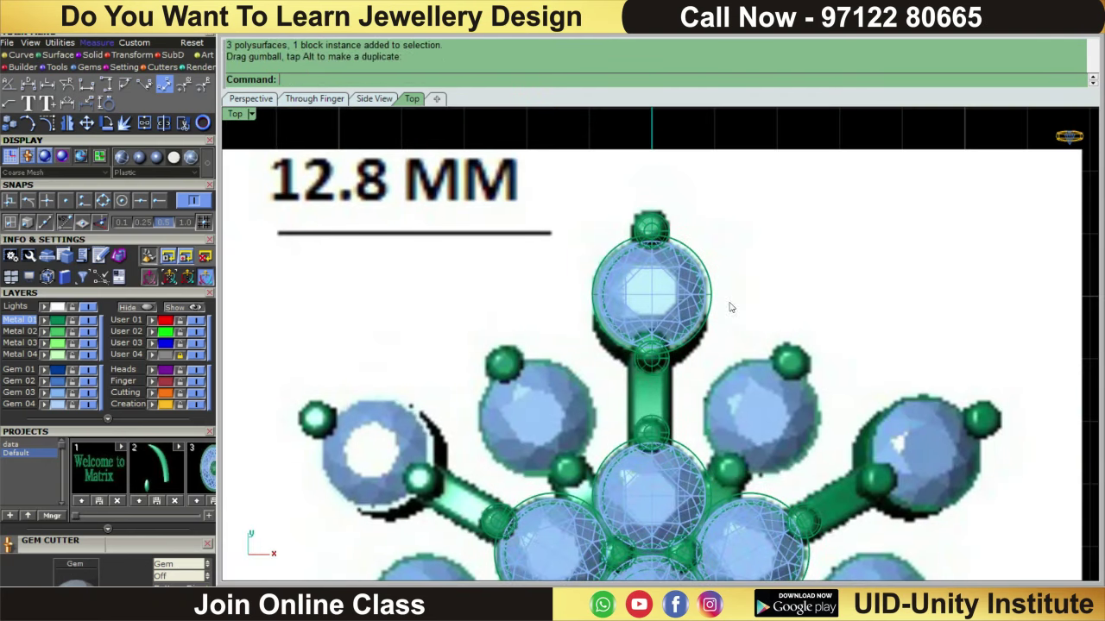
{"action": "scroll", "coordinate": [777, 285], "scroll_direction": "down", "scroll_amount": 2}
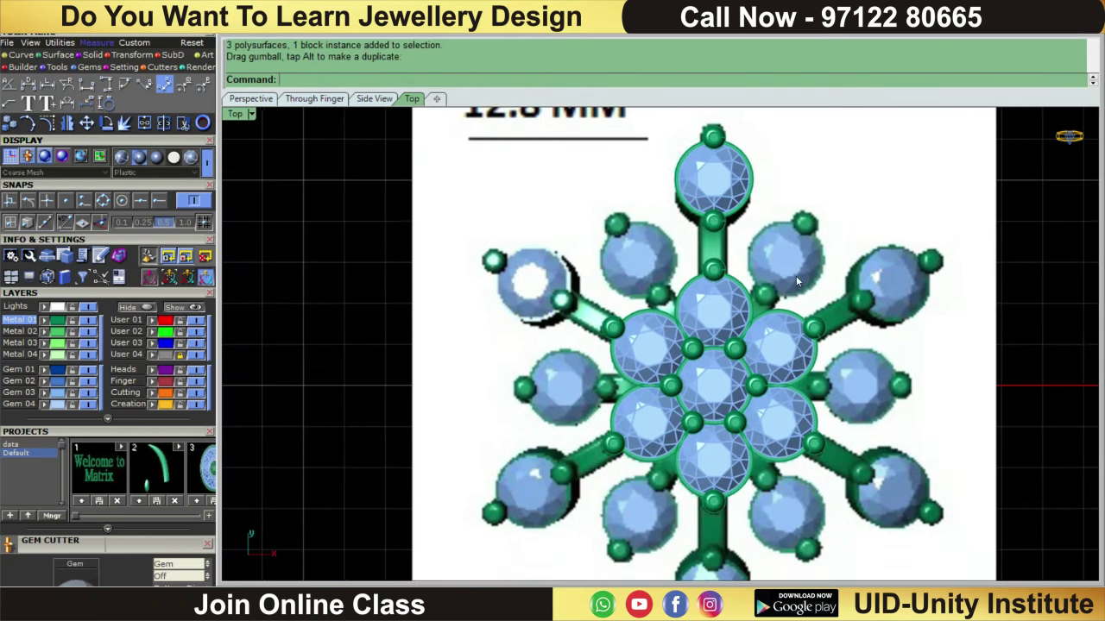
{"action": "scroll", "coordinate": [742, 372], "scroll_direction": "up", "scroll_amount": 1}
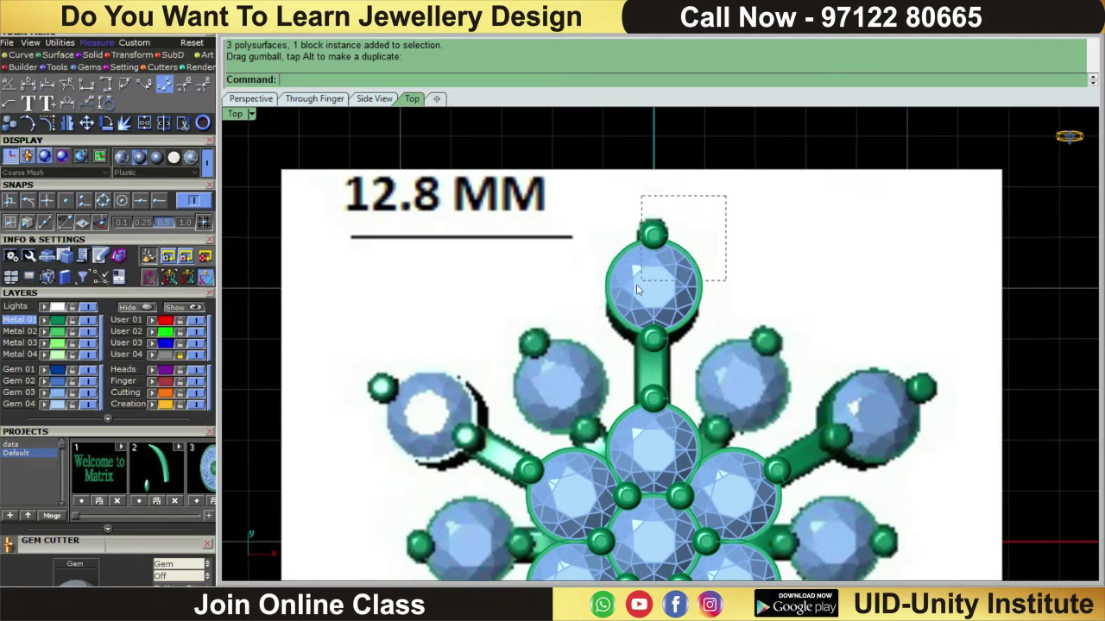
{"action": "left_click", "coordinate": [656, 235]}
{"action": "scroll", "coordinate": [688, 313], "scroll_direction": "up", "scroll_amount": 1}
Paste a copy of the top gem setting and rotate it about 0,0,0 onto the right-hand arm
{"action": "key", "text": "ctrl+c"}
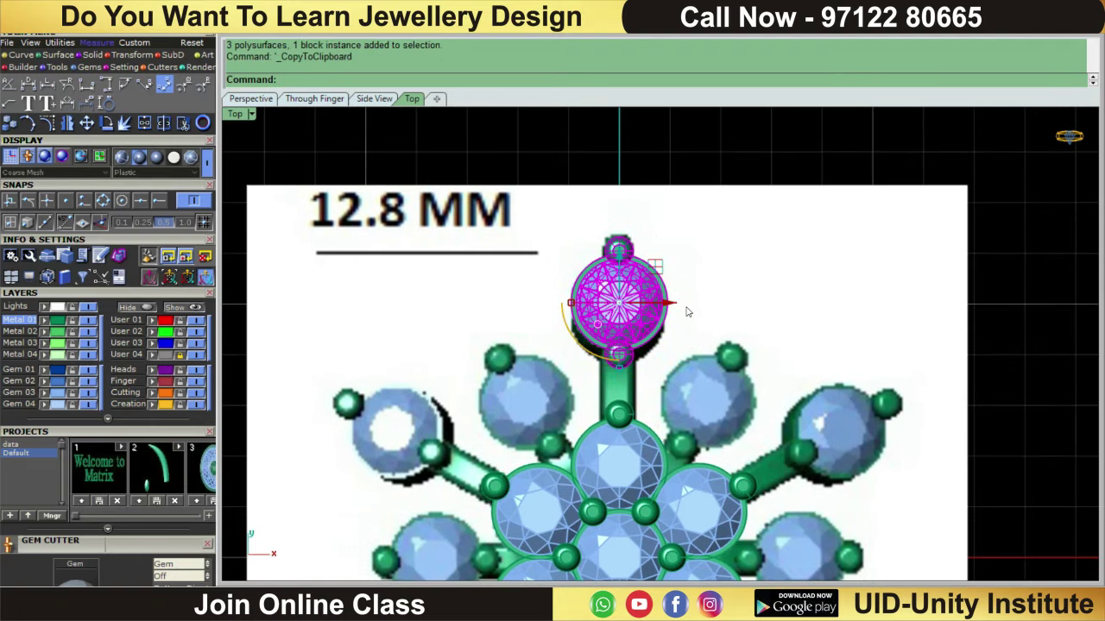
{"action": "key", "text": "ctrl+v"}
{"action": "scroll", "coordinate": [697, 300], "scroll_direction": "down", "scroll_amount": 2}
{"action": "scroll", "coordinate": [697, 301], "scroll_direction": "down", "scroll_amount": 1}
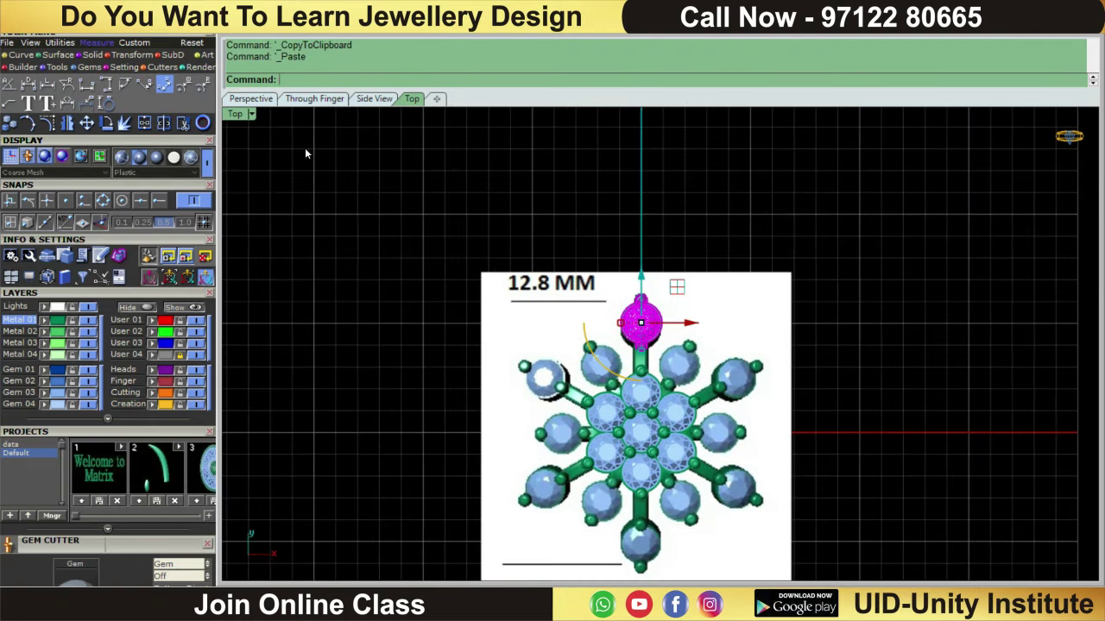
{"action": "left_click", "coordinate": [106, 123]}
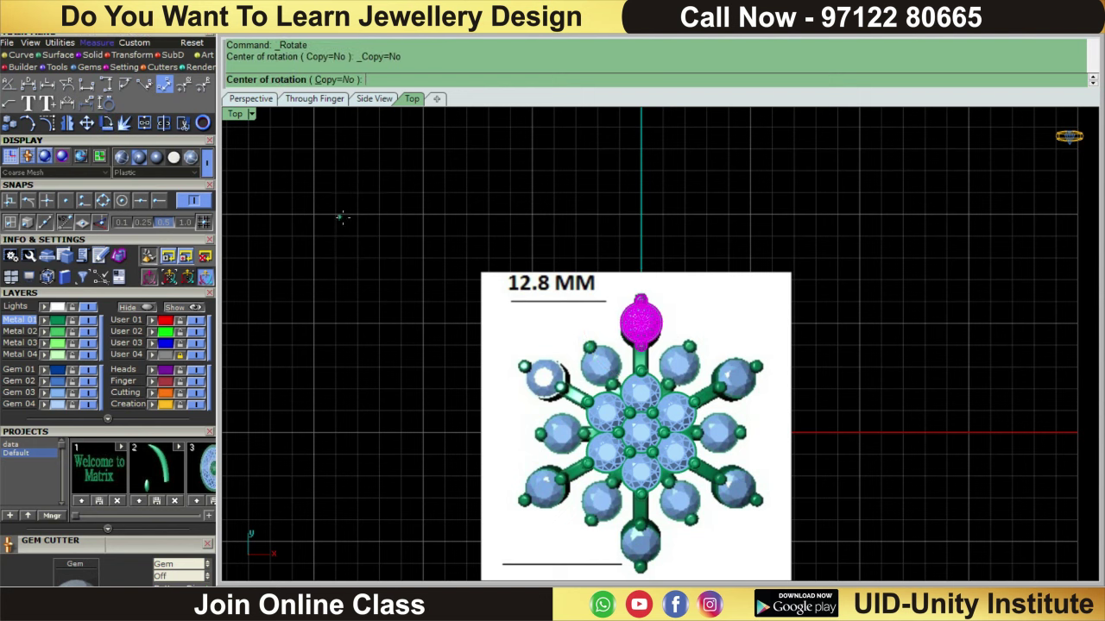
{"action": "type", "text": "0,0,0"}
{"action": "key", "text": "Return"}
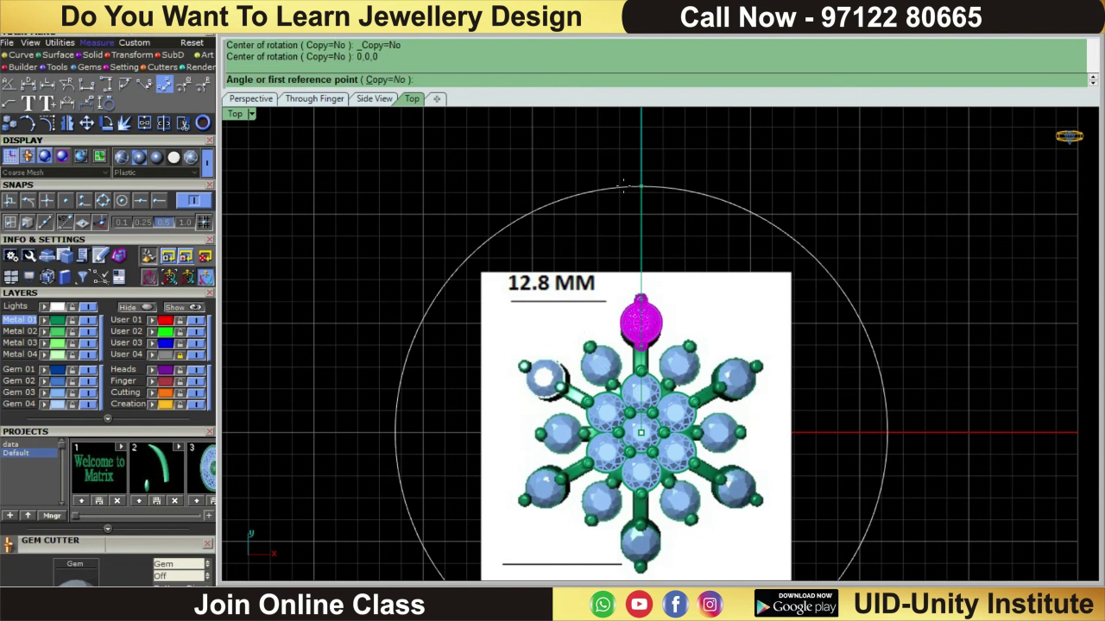
{"action": "left_click", "coordinate": [640, 186]}
{"action": "left_click", "coordinate": [835, 442]}
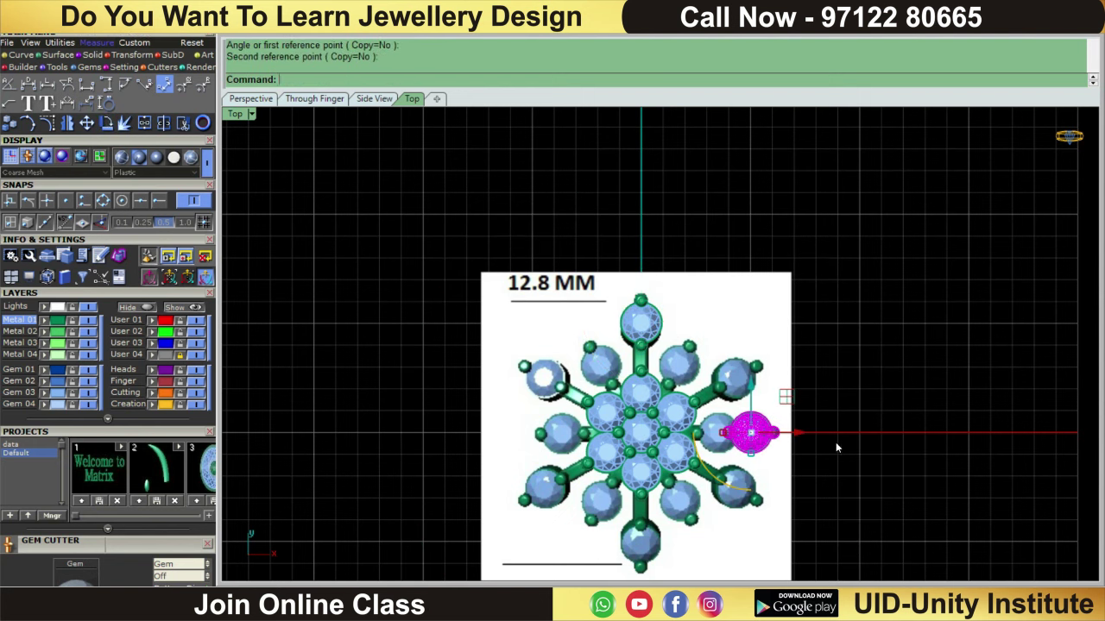
{"action": "scroll", "coordinate": [676, 490], "scroll_direction": "up", "scroll_amount": 1}
{"action": "scroll", "coordinate": [676, 491], "scroll_direction": "up", "scroll_amount": 2}
Drag the right-hand gem setting left along X toward the central cluster
{"action": "left_click", "coordinate": [864, 368]}
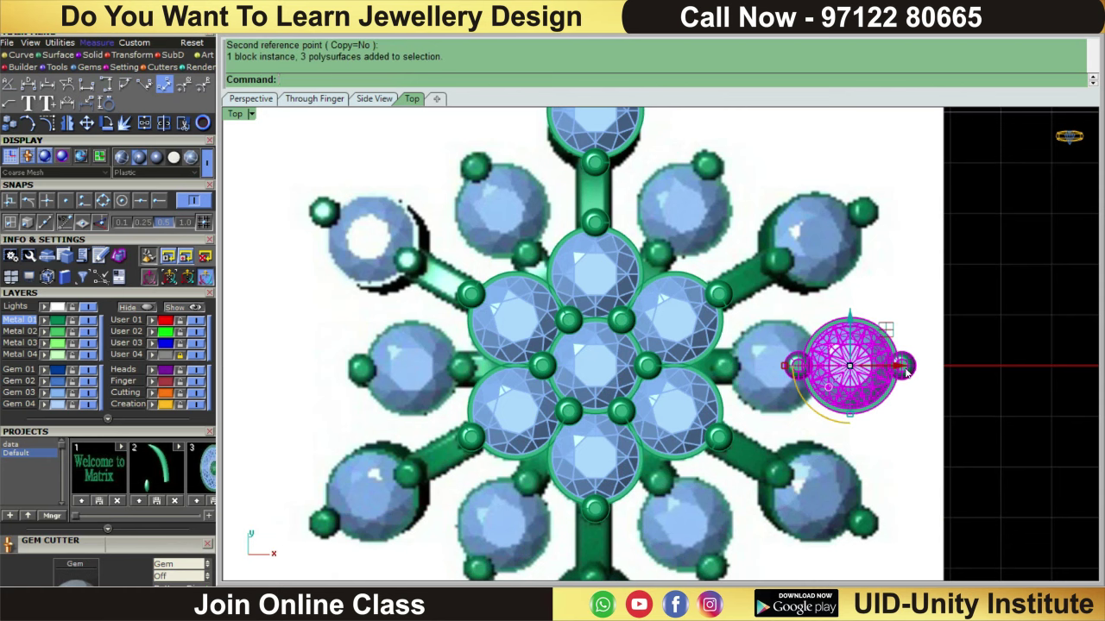
{"action": "left_click_drag", "start_coordinate": [906, 370], "coordinate": [824, 367]}
{"action": "scroll", "coordinate": [932, 313], "scroll_direction": "down", "scroll_amount": 2}
{"action": "scroll", "coordinate": [863, 432], "scroll_direction": "down", "scroll_amount": 1}
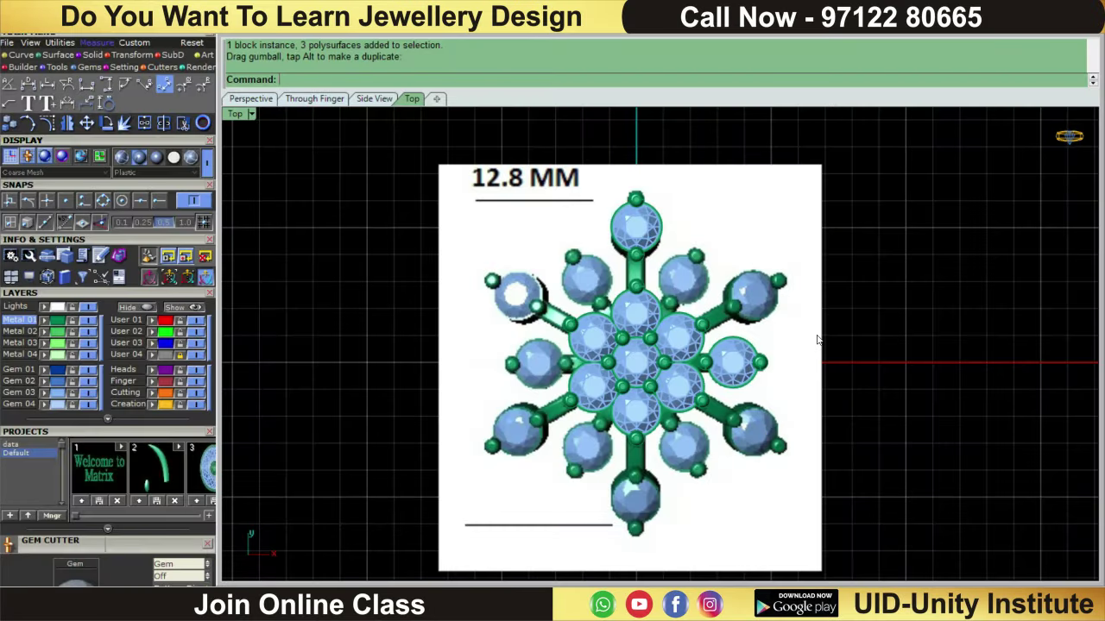
In Front view, lower the right gem setting by 0.7 along Z
{"action": "key", "text": "ctrl+F2"}
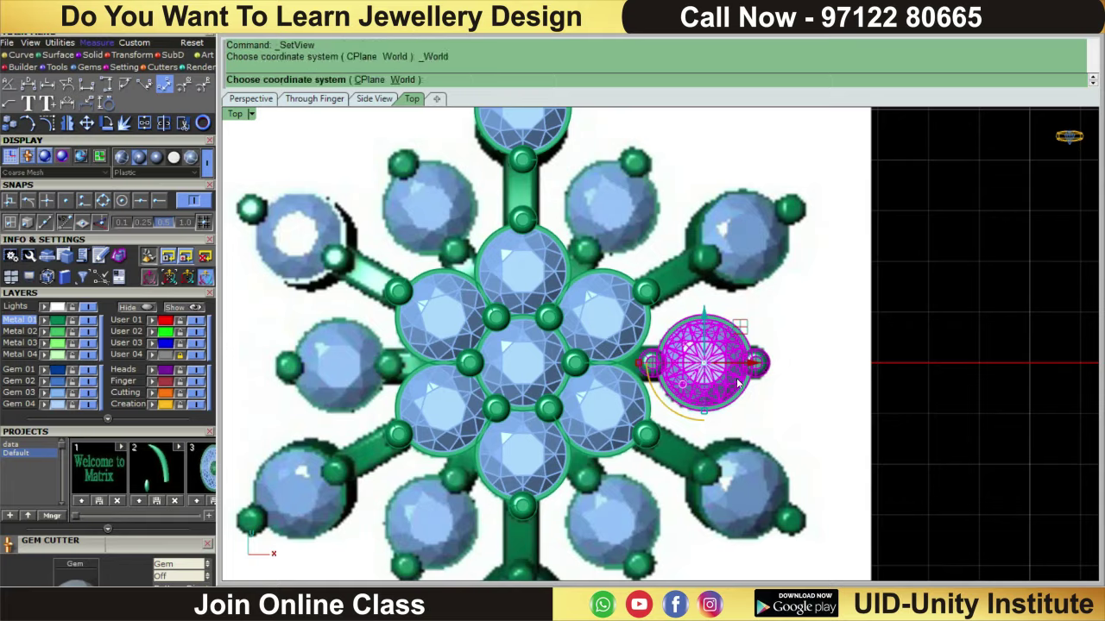
{"action": "left_click", "coordinate": [712, 326]}
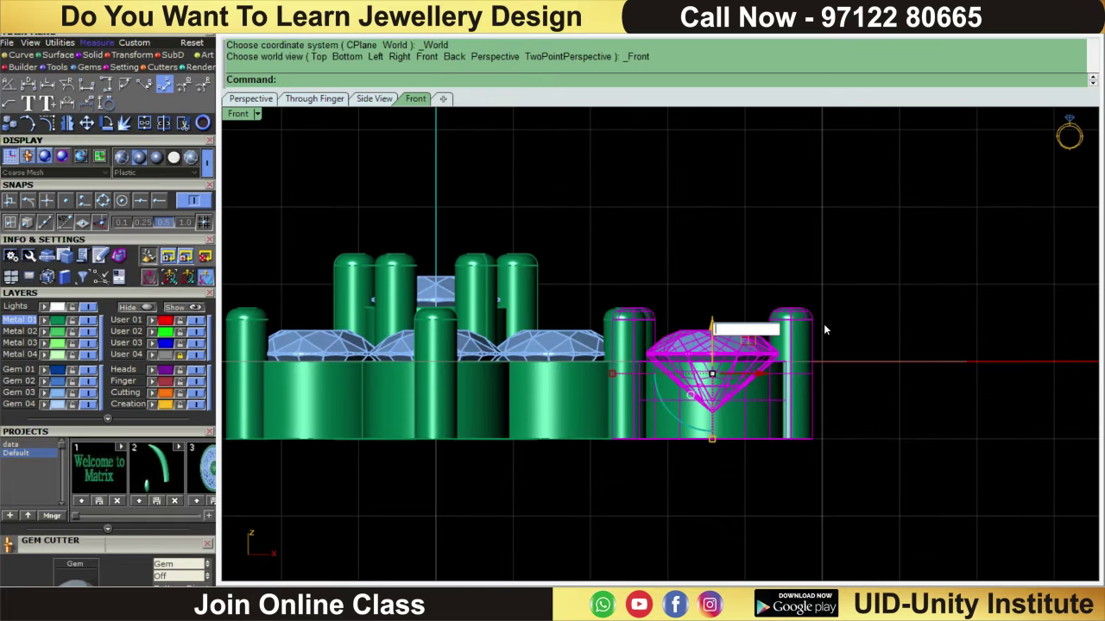
{"action": "type", "text": "-0.7"}
{"action": "key", "text": "Return"}
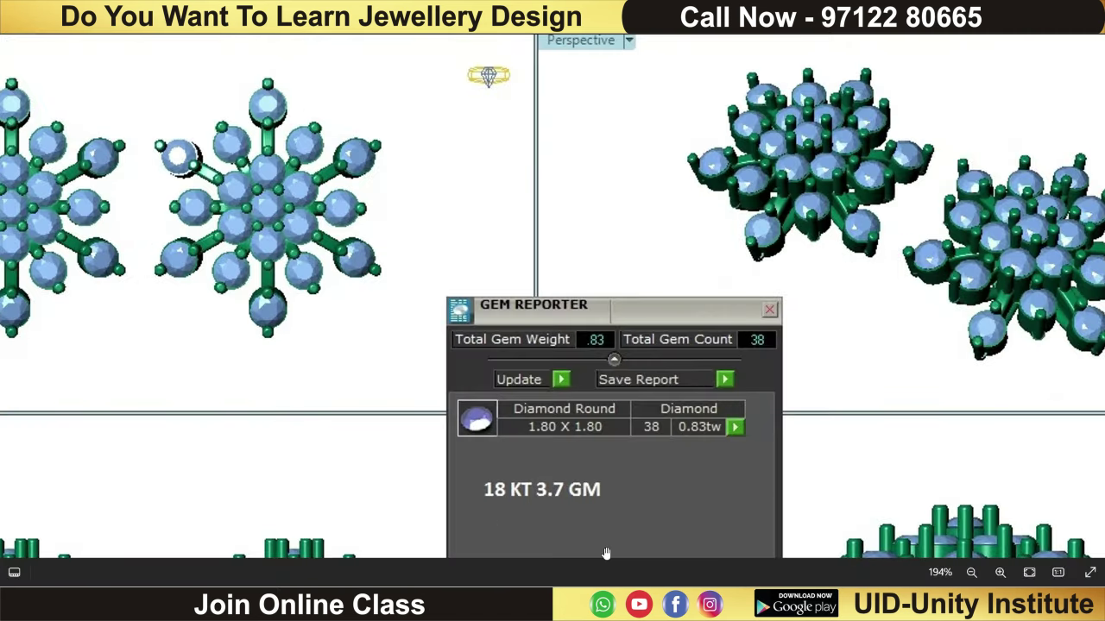
{"action": "scroll", "coordinate": [606, 553], "scroll_direction": "down", "scroll_amount": 2}
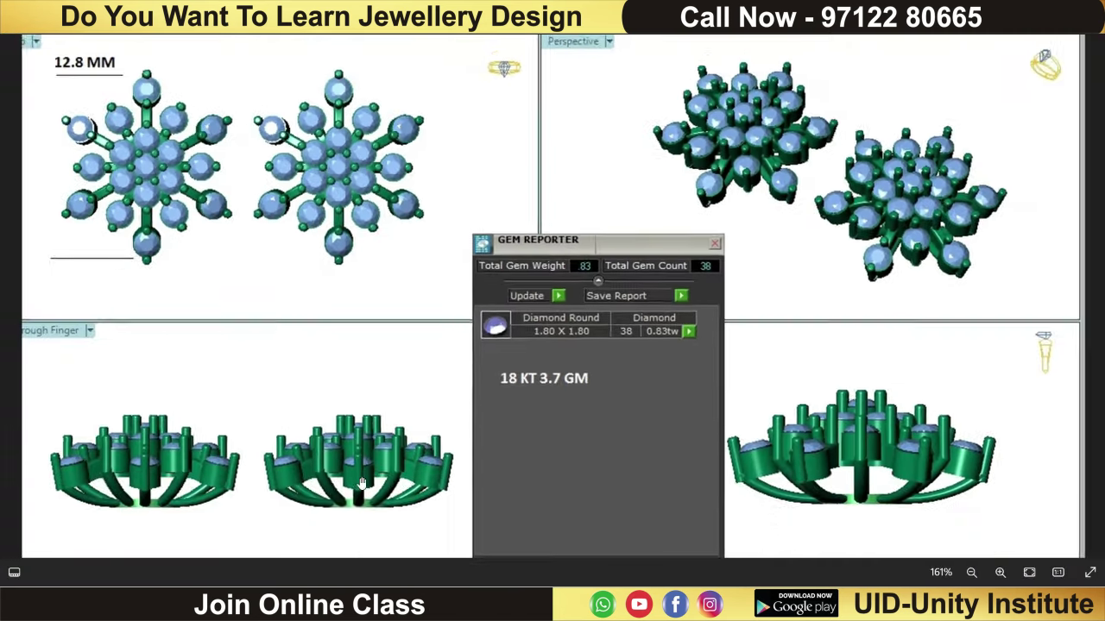
{"action": "scroll", "coordinate": [484, 483], "scroll_direction": "up", "scroll_amount": 2}
{"action": "scroll", "coordinate": [432, 449], "scroll_direction": "up", "scroll_amount": 2}
{"action": "scroll", "coordinate": [391, 427], "scroll_direction": "up", "scroll_amount": 2}
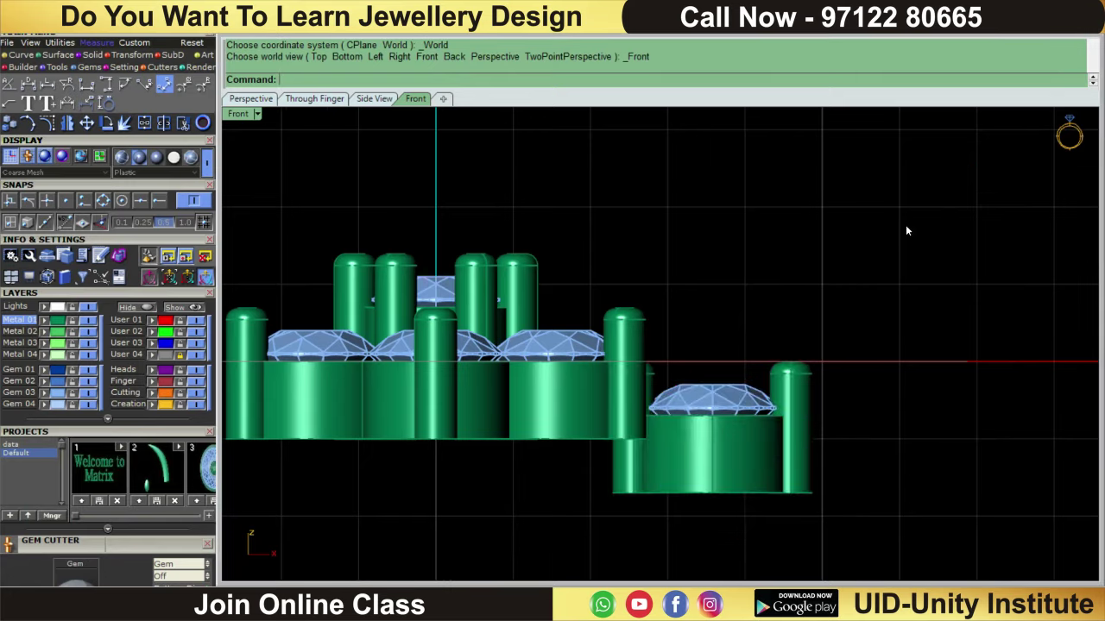
{"action": "scroll", "coordinate": [880, 218], "scroll_direction": "down", "scroll_amount": 3}
{"action": "scroll", "coordinate": [829, 349], "scroll_direction": "up", "scroll_amount": 3}
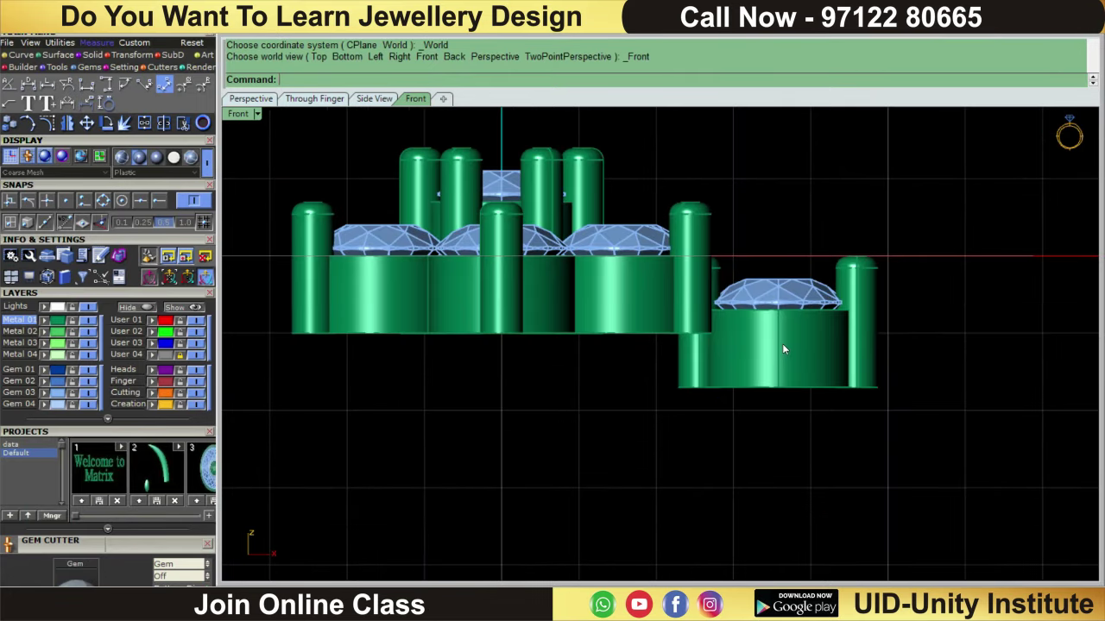
Undo that and lower it by 0.5 instead, returning to Top view
{"action": "key", "text": "ctrl+z"}
{"action": "type", "text": "-0.5"}
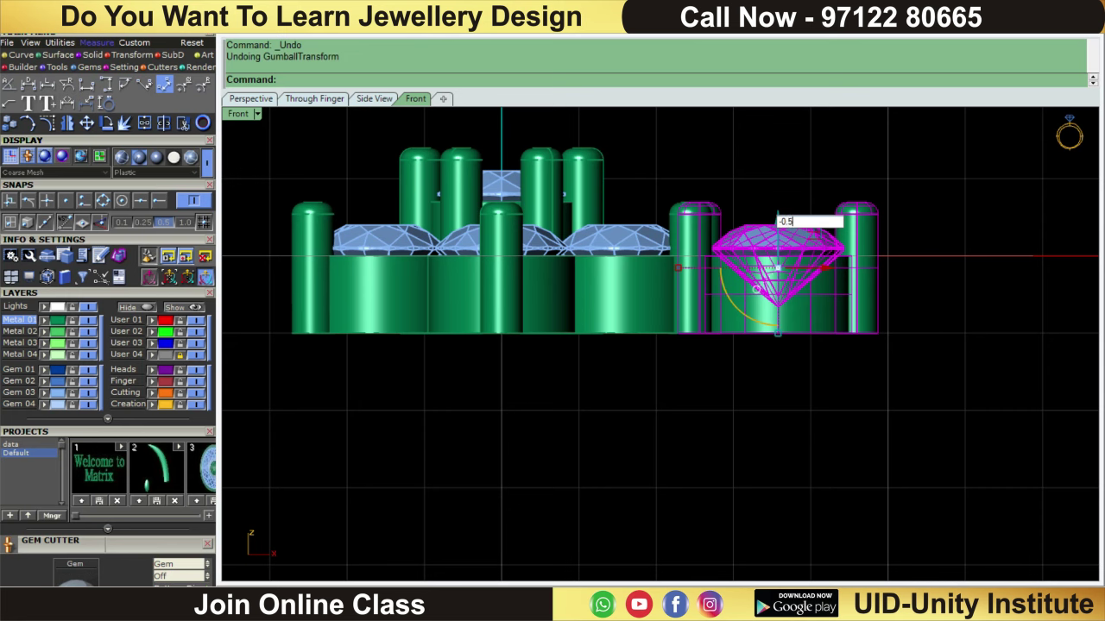
{"action": "key", "text": "Return"}
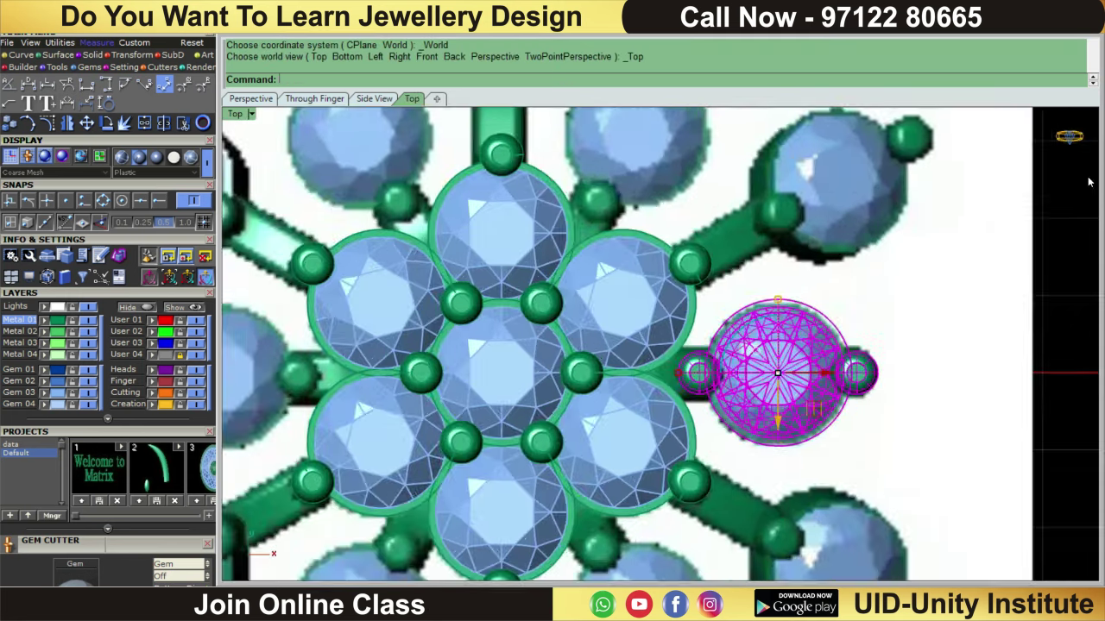
{"action": "key", "text": "F2"}
In Right view, rotate the top gem setting about its base to tilt it
{"action": "left_click", "coordinate": [628, 248]}
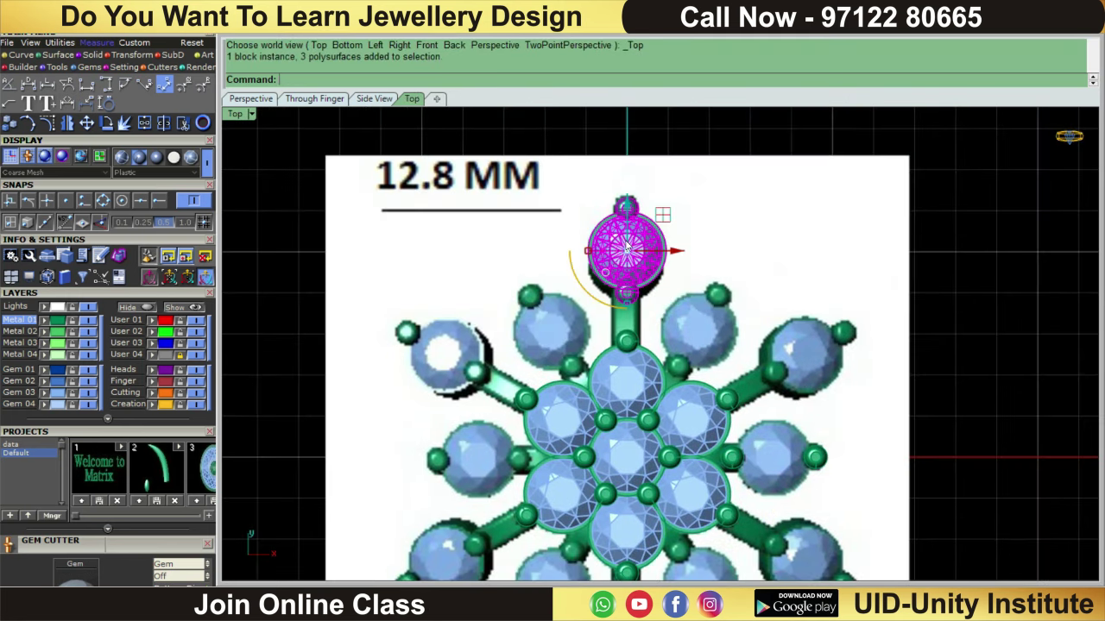
{"action": "key", "text": "F3"}
{"action": "scroll", "coordinate": [620, 340], "scroll_direction": "up", "scroll_amount": 5}
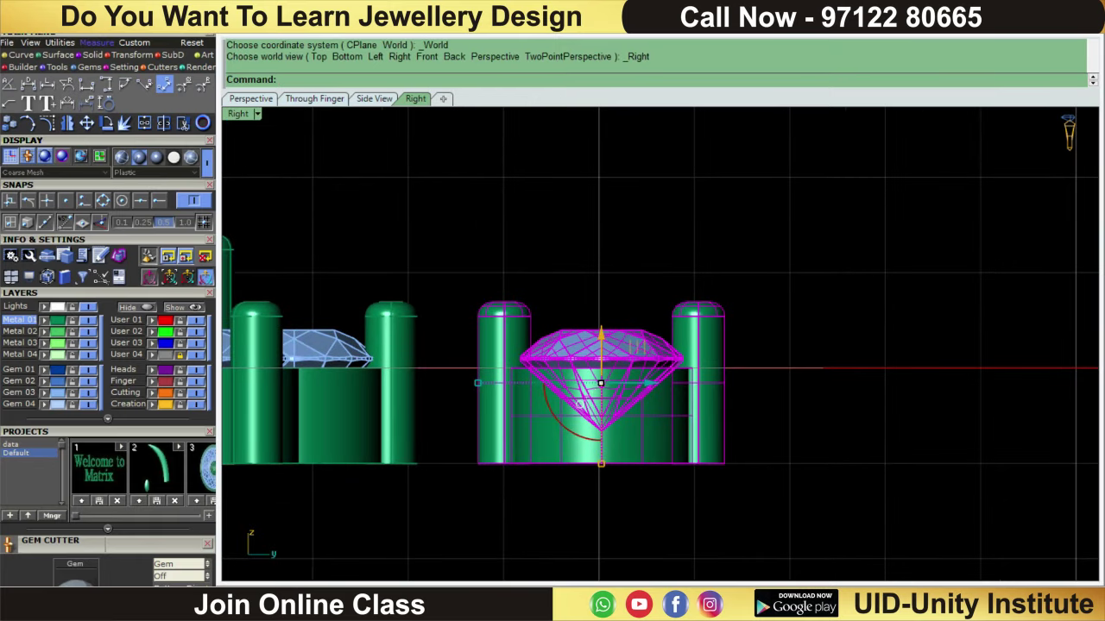
{"action": "scroll", "coordinate": [870, 277], "scroll_direction": "down", "scroll_amount": 5}
{"action": "scroll", "coordinate": [876, 308], "scroll_direction": "up", "scroll_amount": 3}
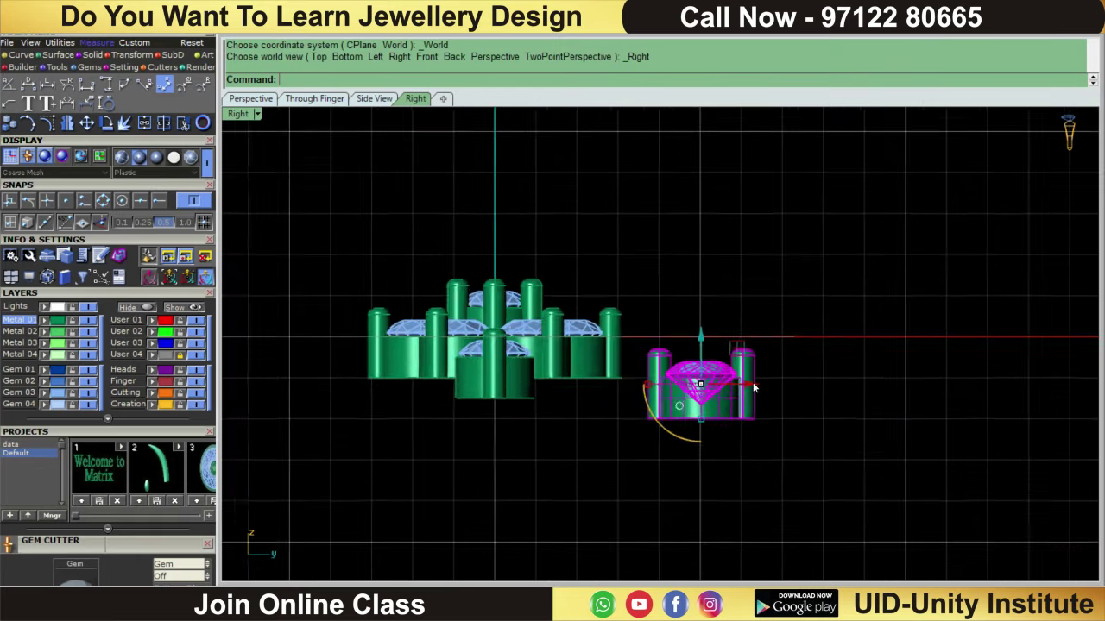
{"action": "left_click", "coordinate": [107, 123]}
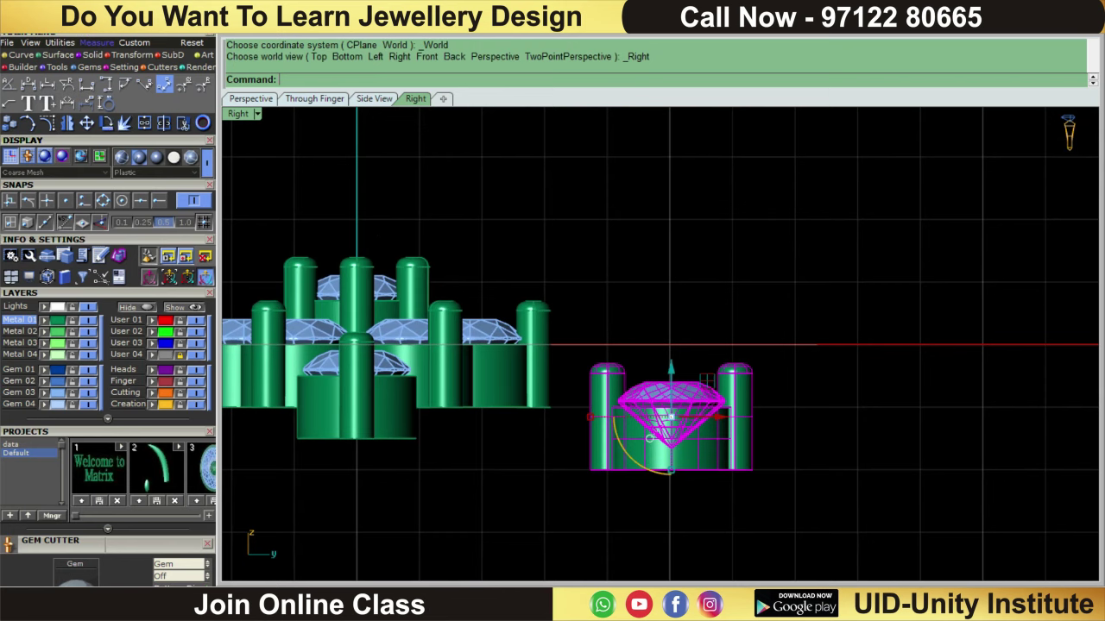
{"action": "left_click", "coordinate": [610, 405]}
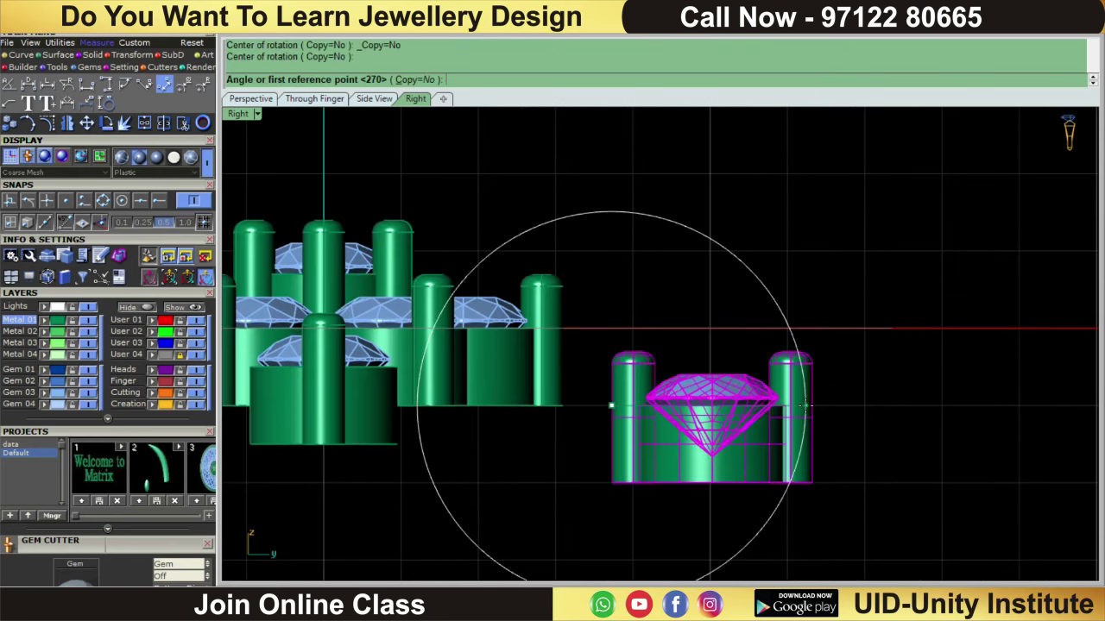
{"action": "left_click", "coordinate": [815, 405]}
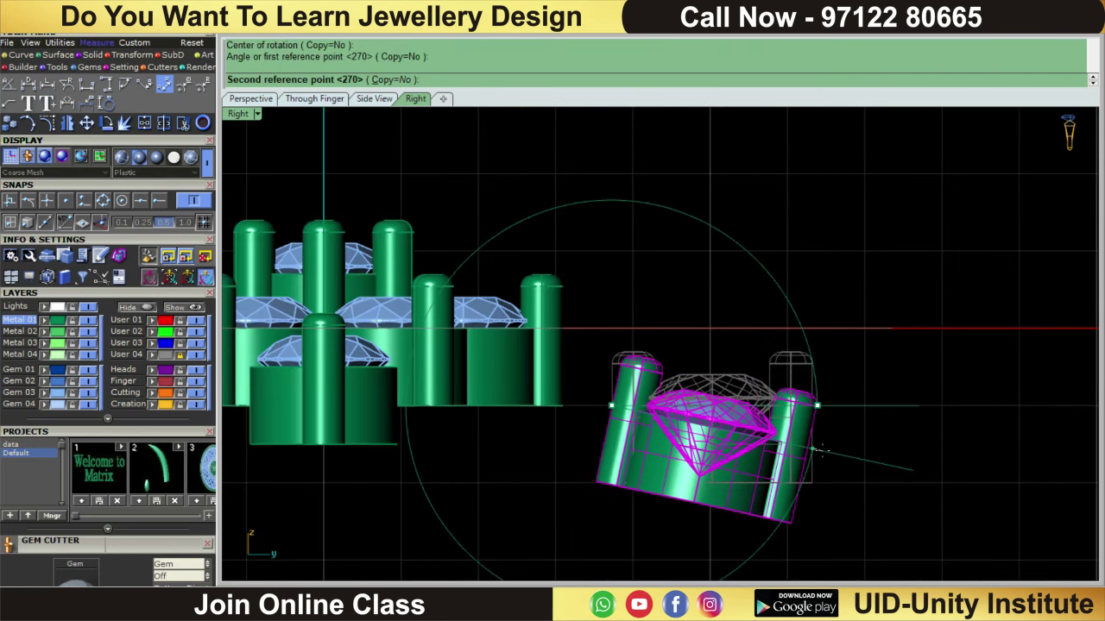
{"action": "left_click", "coordinate": [821, 450]}
Return to Top view and clear the selection
{"action": "scroll", "coordinate": [821, 451], "scroll_direction": "down", "scroll_amount": 3}
{"action": "key", "text": "ctrl+F1"}
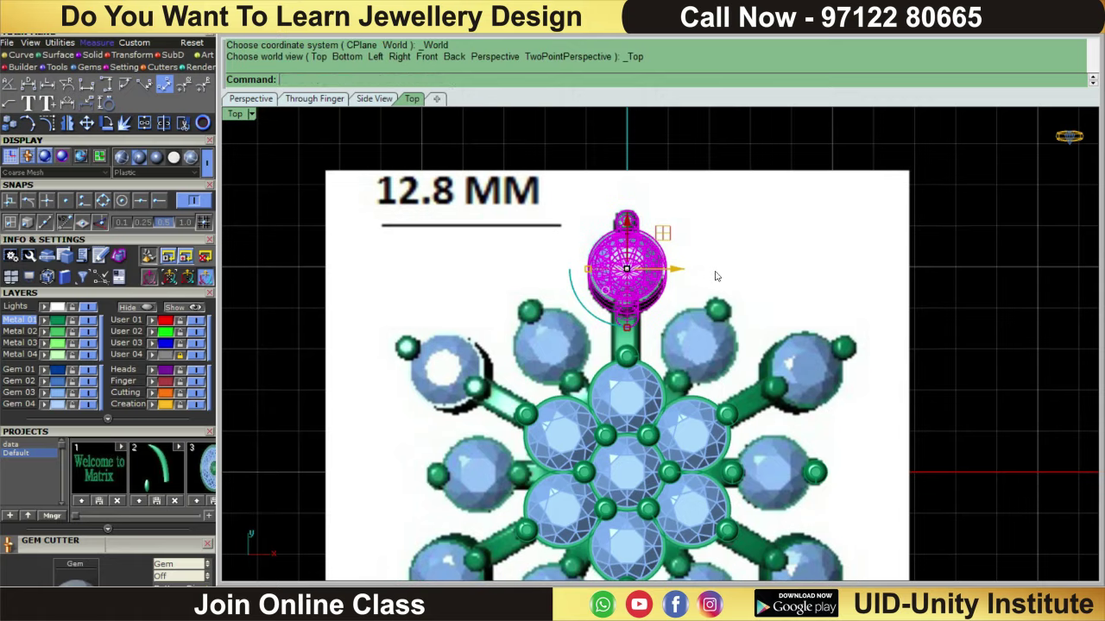
{"action": "scroll", "coordinate": [706, 275], "scroll_direction": "up", "scroll_amount": 4}
{"action": "key", "text": "Escape"}
{"action": "scroll", "coordinate": [742, 250], "scroll_direction": "down", "scroll_amount": 3}
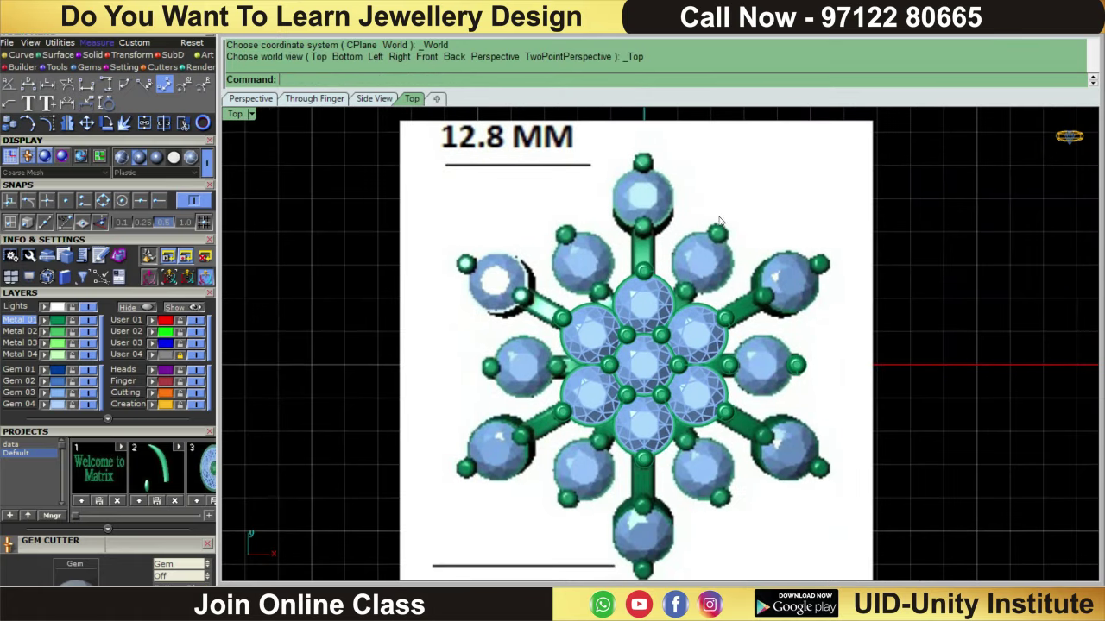
{"action": "scroll", "coordinate": [781, 380], "scroll_direction": "up", "scroll_amount": 4}
{"action": "scroll", "coordinate": [781, 380], "scroll_direction": "down", "scroll_amount": 2}
{"action": "scroll", "coordinate": [747, 345], "scroll_direction": "down", "scroll_amount": 3}
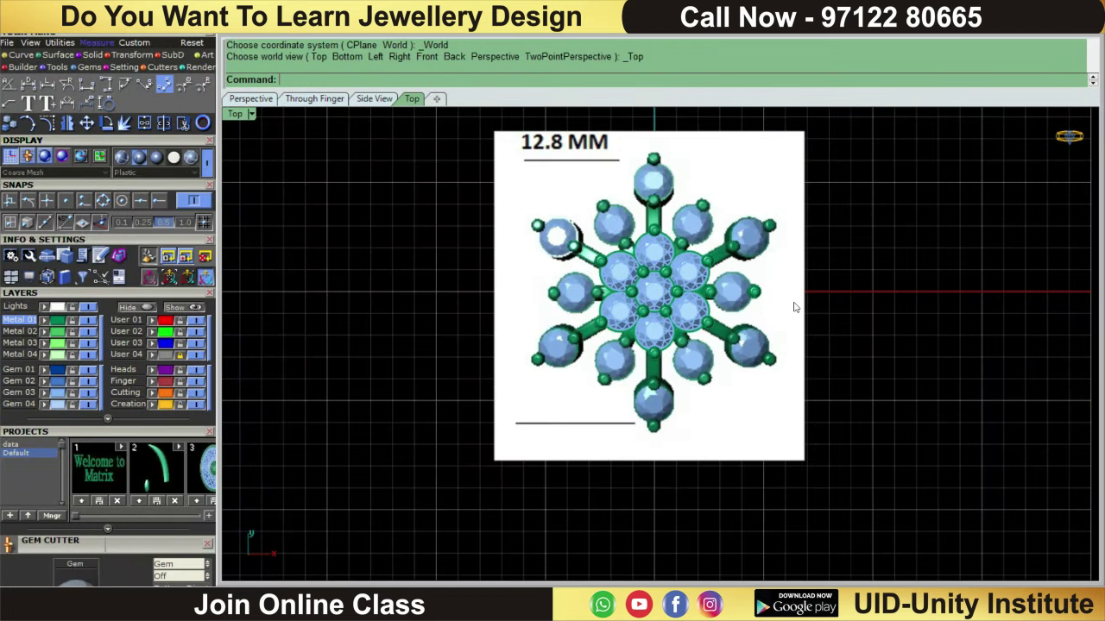
In Top view, window-select the seven-gem cluster and add its two outer prongs
{"action": "scroll", "coordinate": [789, 306], "scroll_direction": "up", "scroll_amount": 3}
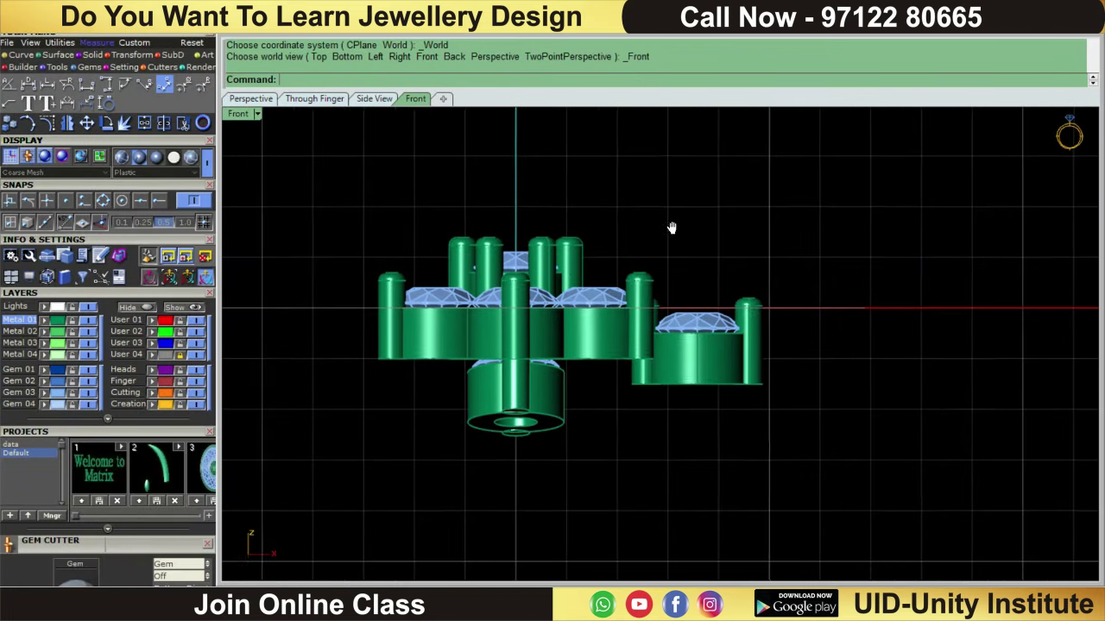
{"action": "scroll", "coordinate": [584, 328], "scroll_direction": "up", "scroll_amount": 2}
{"action": "left_click", "coordinate": [584, 328]}
{"action": "scroll", "coordinate": [583, 327], "scroll_direction": "down", "scroll_amount": 2}
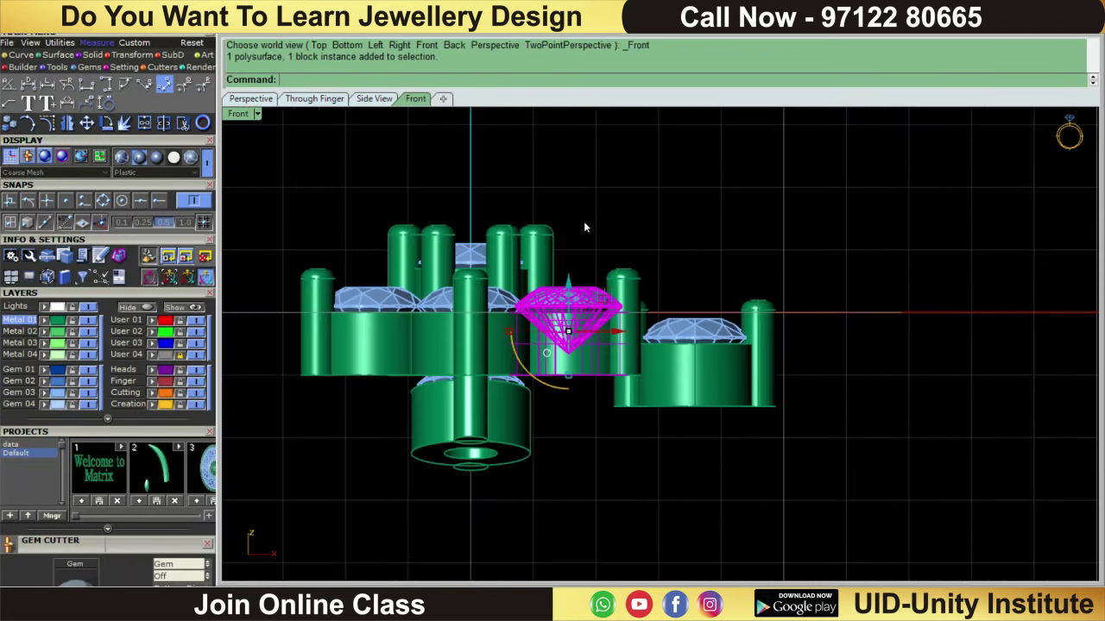
{"action": "left_click", "coordinate": [586, 191]}
{"action": "key", "text": "ctrl+F1"}
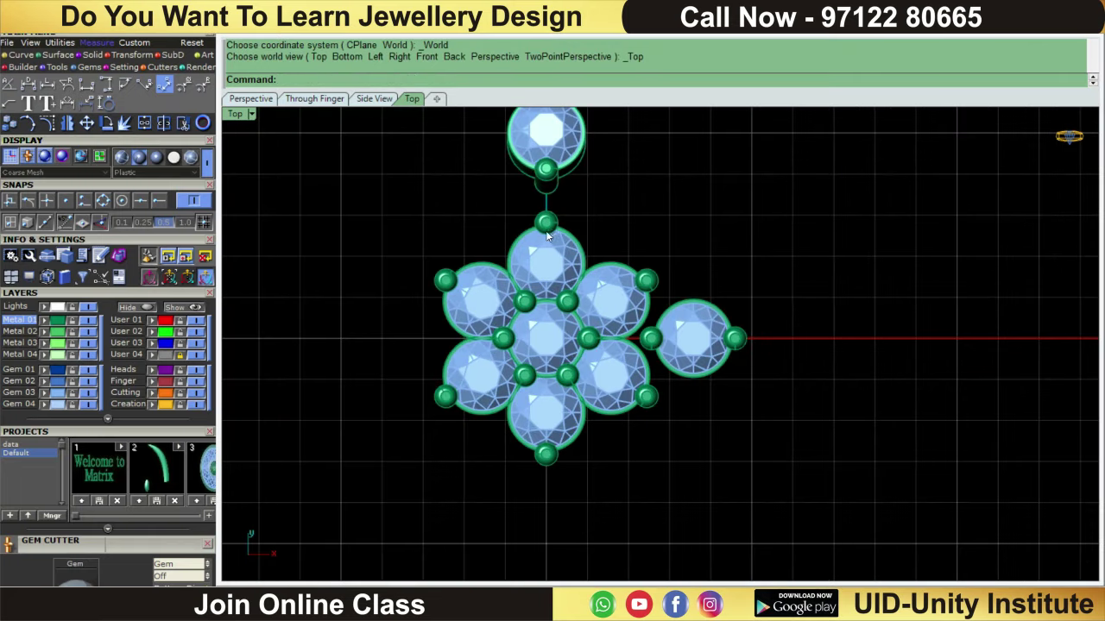
{"action": "left_click_drag", "start_coordinate": [611, 222], "coordinate": [442, 456]}
{"action": "scroll", "coordinate": [645, 274], "scroll_direction": "up", "scroll_amount": 3}
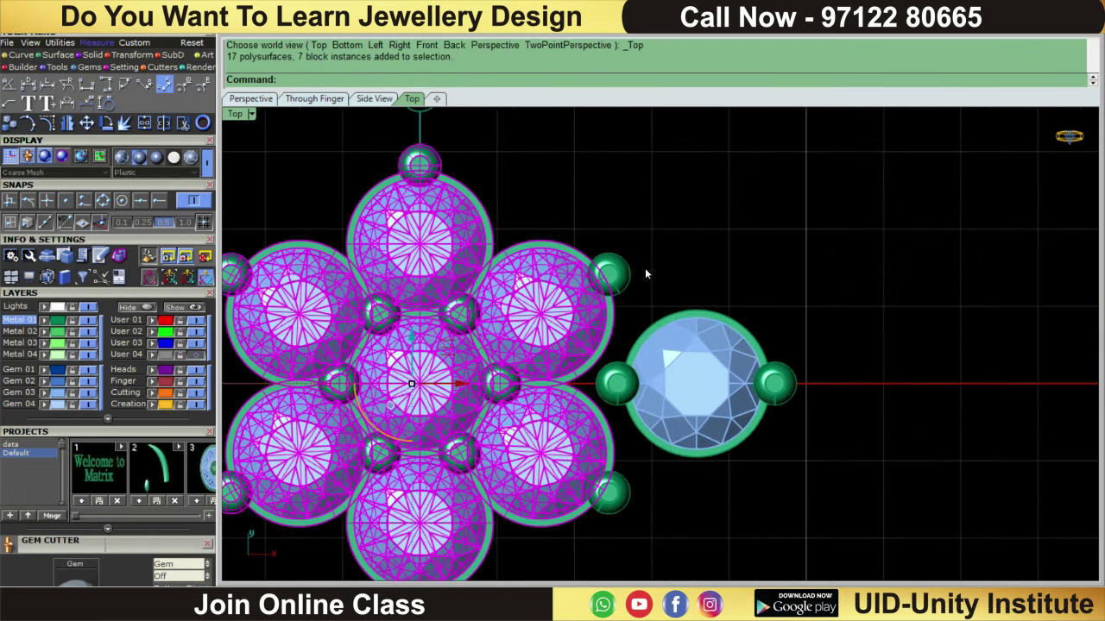
{"action": "left_click", "coordinate": [615, 268]}
{"action": "scroll", "coordinate": [609, 310], "scroll_direction": "down", "scroll_amount": 2}
{"action": "left_click", "coordinate": [605, 434]}
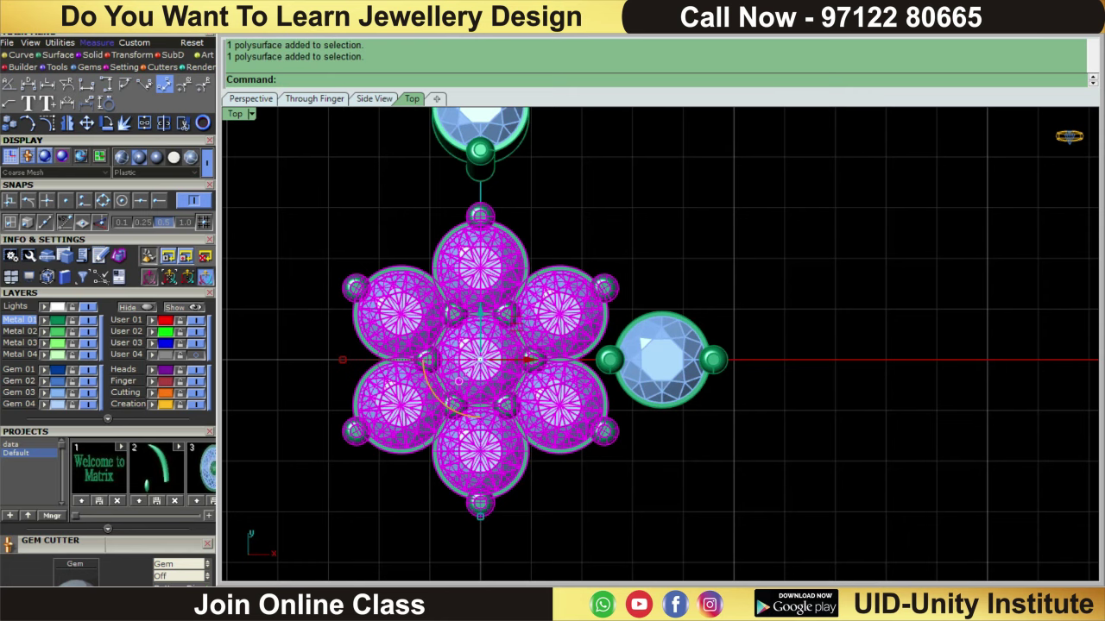
{"action": "type", "text": "g"}
Start moving faces from the solid tools, picking bottom faces of the central hub, then cancel
{"action": "key", "text": "F2"}
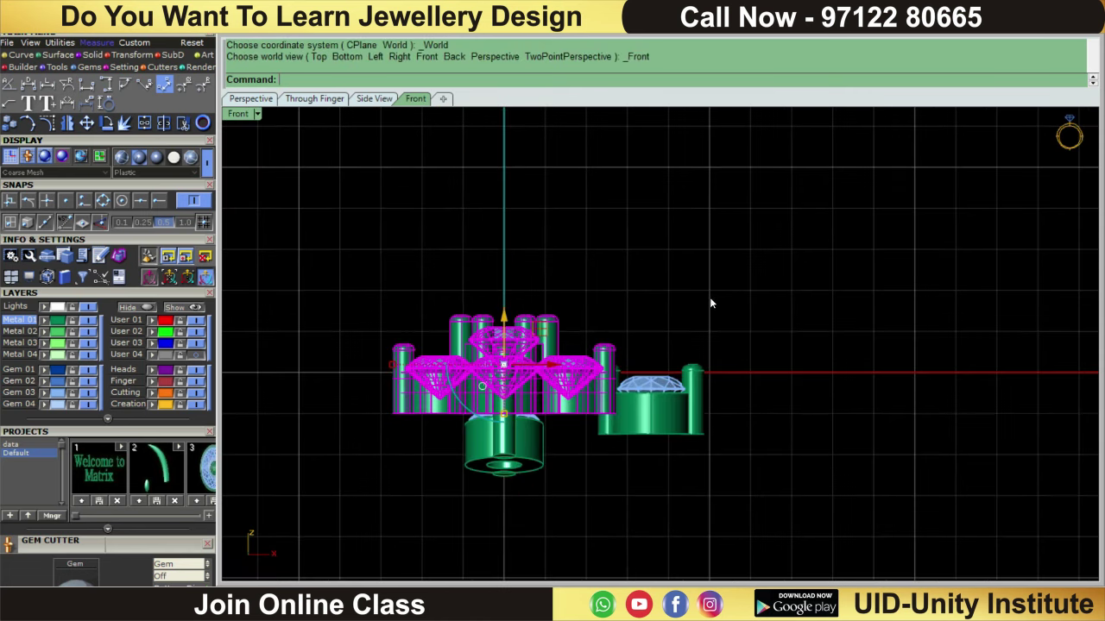
{"action": "left_click", "coordinate": [709, 303]}
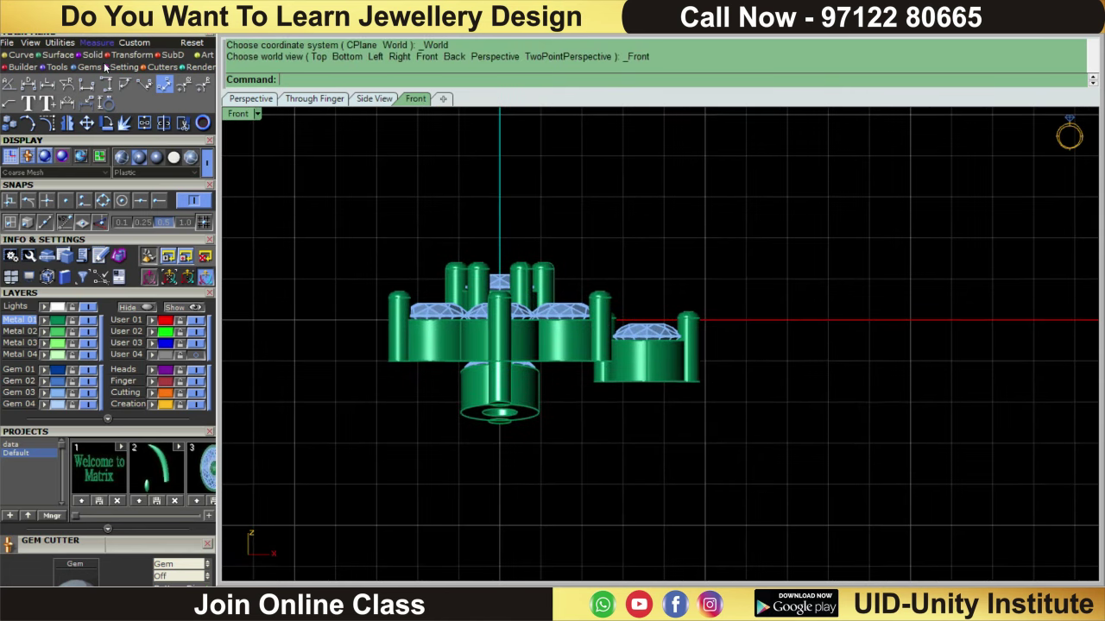
{"action": "left_click", "coordinate": [97, 55]}
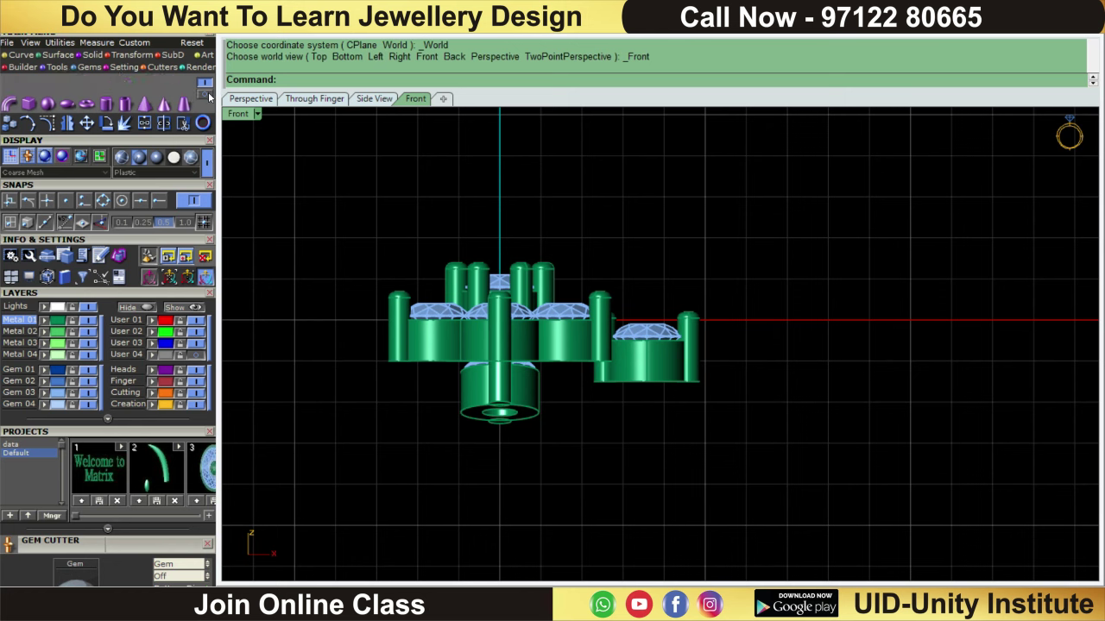
{"action": "left_click", "coordinate": [206, 91]}
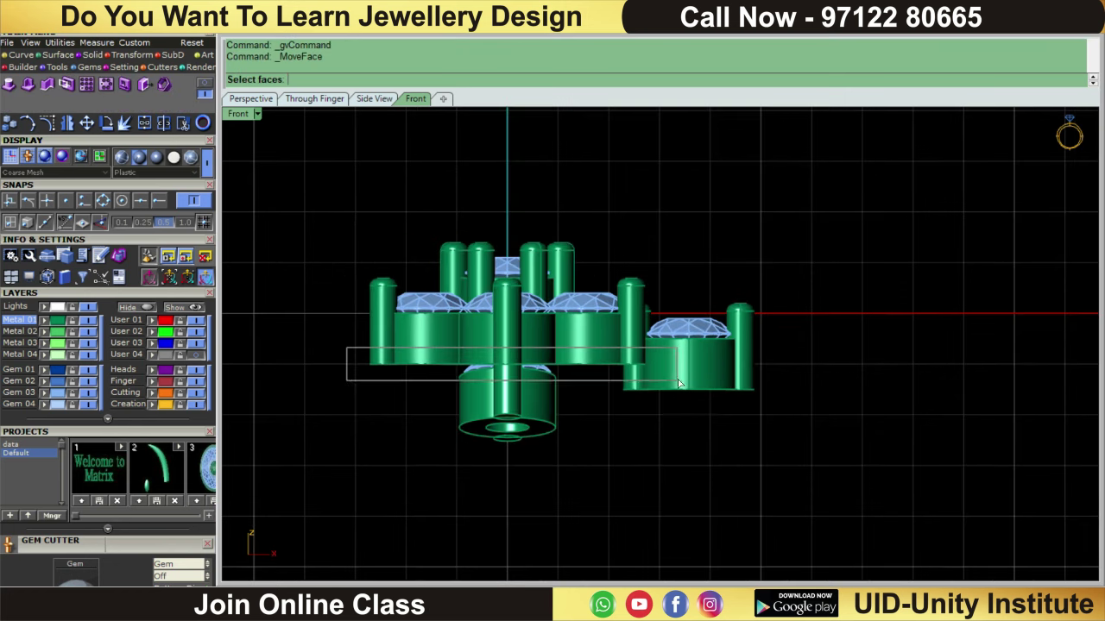
{"action": "left_click", "coordinate": [689, 370]}
{"action": "scroll", "coordinate": [479, 345], "scroll_direction": "up", "scroll_amount": 3}
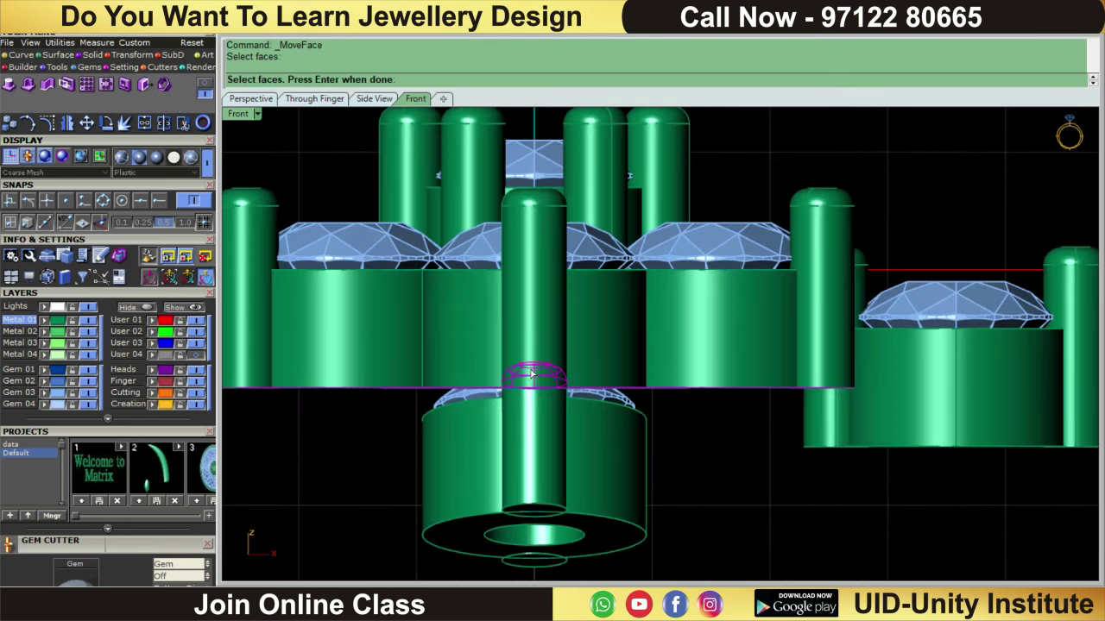
{"action": "left_click", "coordinate": [530, 371]}
{"action": "scroll", "coordinate": [530, 371], "scroll_direction": "down", "scroll_amount": 2}
{"action": "scroll", "coordinate": [610, 369], "scroll_direction": "down", "scroll_amount": 1}
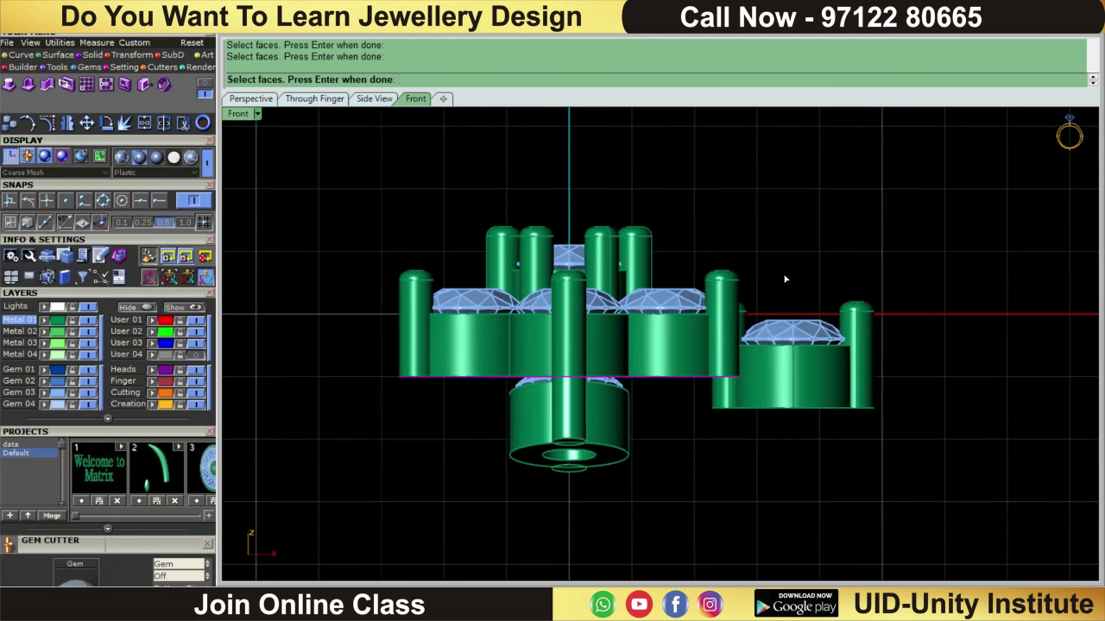
{"action": "key", "text": "Escape"}
{"action": "scroll", "coordinate": [785, 276], "scroll_direction": "down", "scroll_amount": 2}
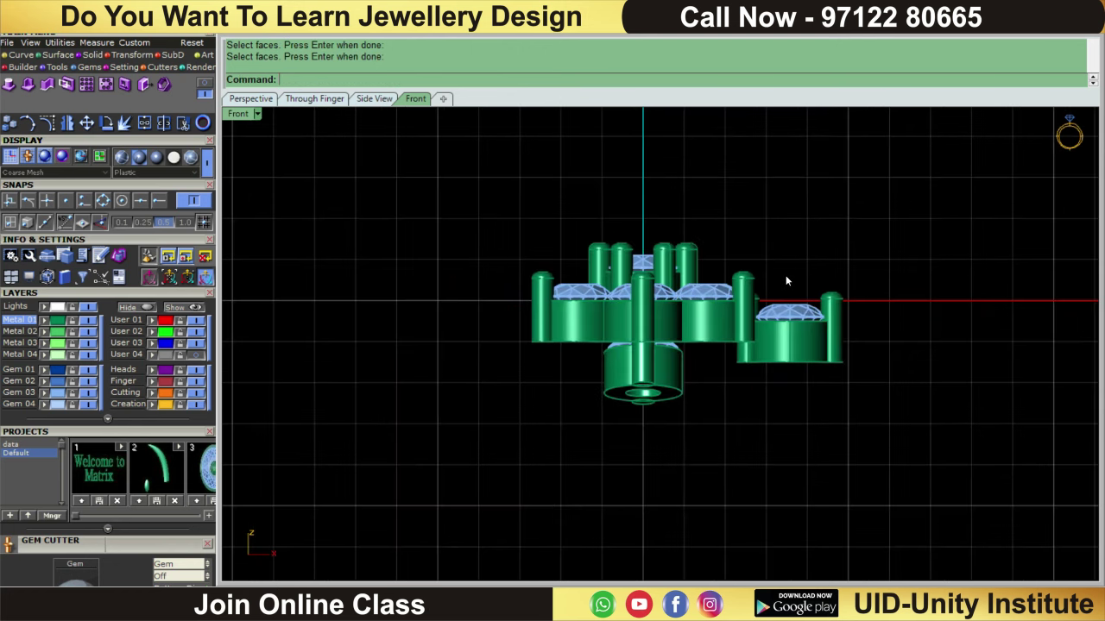
{"action": "scroll", "coordinate": [561, 275], "scroll_direction": "up", "scroll_amount": 1}
Rerun the face move and window-select the central setting's lower faces
{"action": "key", "text": "Return"}
{"action": "left_click_drag", "start_coordinate": [397, 337], "coordinate": [889, 384]}
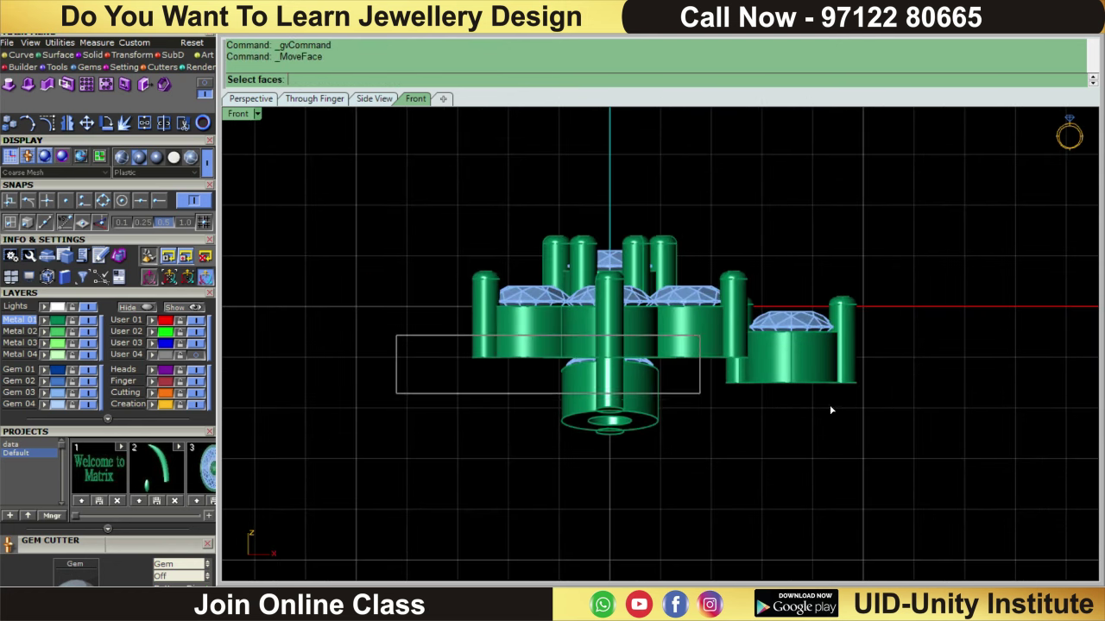
{"action": "scroll", "coordinate": [713, 357], "scroll_direction": "up", "scroll_amount": 1}
{"action": "scroll", "coordinate": [712, 357], "scroll_direction": "up", "scroll_amount": 1}
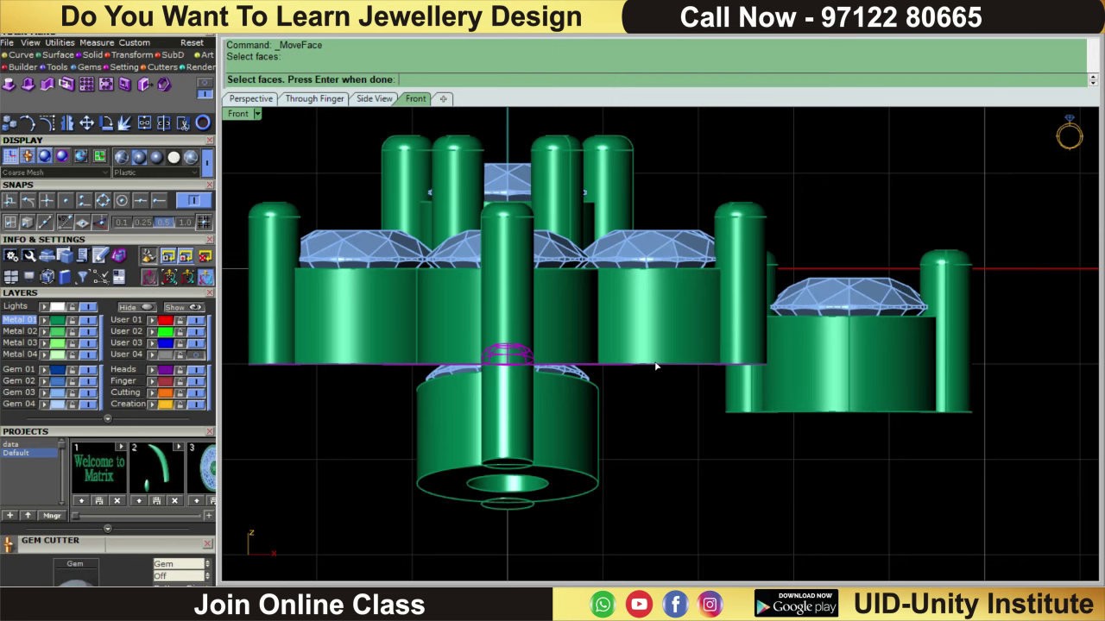
{"action": "left_click", "coordinate": [522, 360]}
{"action": "scroll", "coordinate": [520, 356], "scroll_direction": "up", "scroll_amount": 2}
{"action": "left_click", "coordinate": [504, 341]}
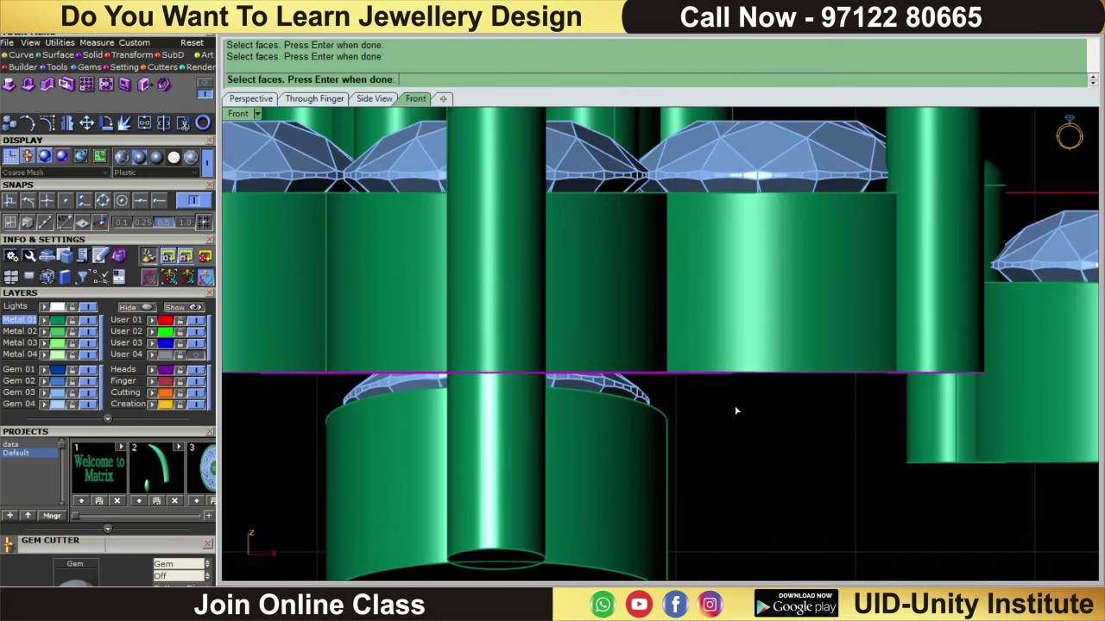
{"action": "key", "text": "Return"}
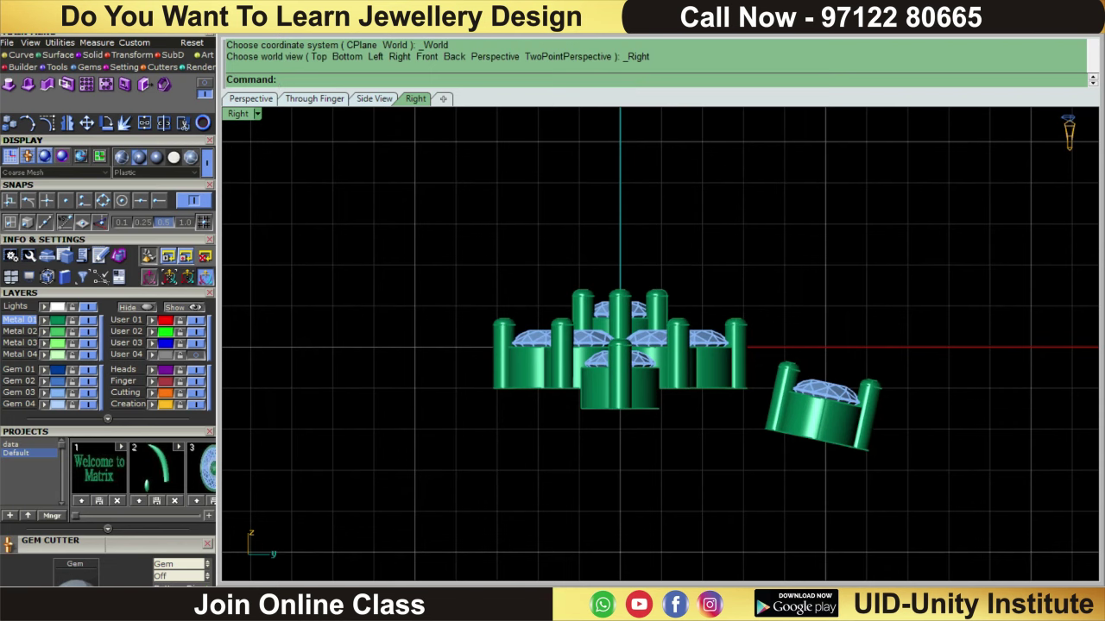
Run MoveFace (mm), box-select the cluster's bottom faces in Right view and push them down
{"action": "type", "text": "mm"}
{"action": "key", "text": "Return"}
{"action": "left_click_drag", "start_coordinate": [480, 392], "coordinate": [752, 381]}
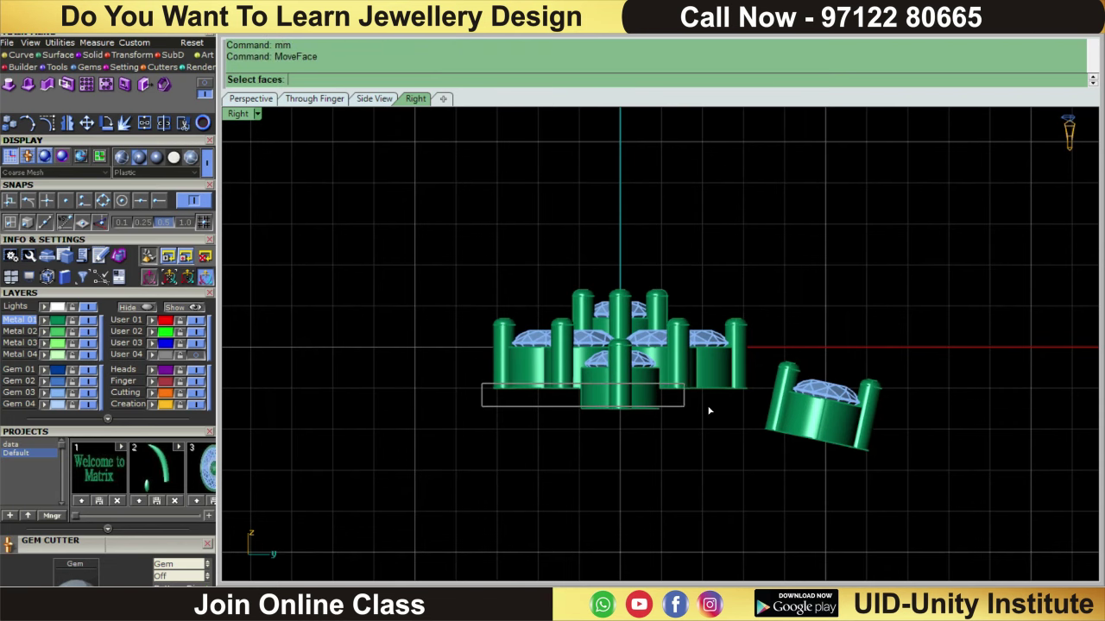
{"action": "scroll", "coordinate": [751, 345], "scroll_direction": "up", "scroll_amount": 3}
{"action": "key", "text": "Return"}
{"action": "left_click", "coordinate": [765, 315]}
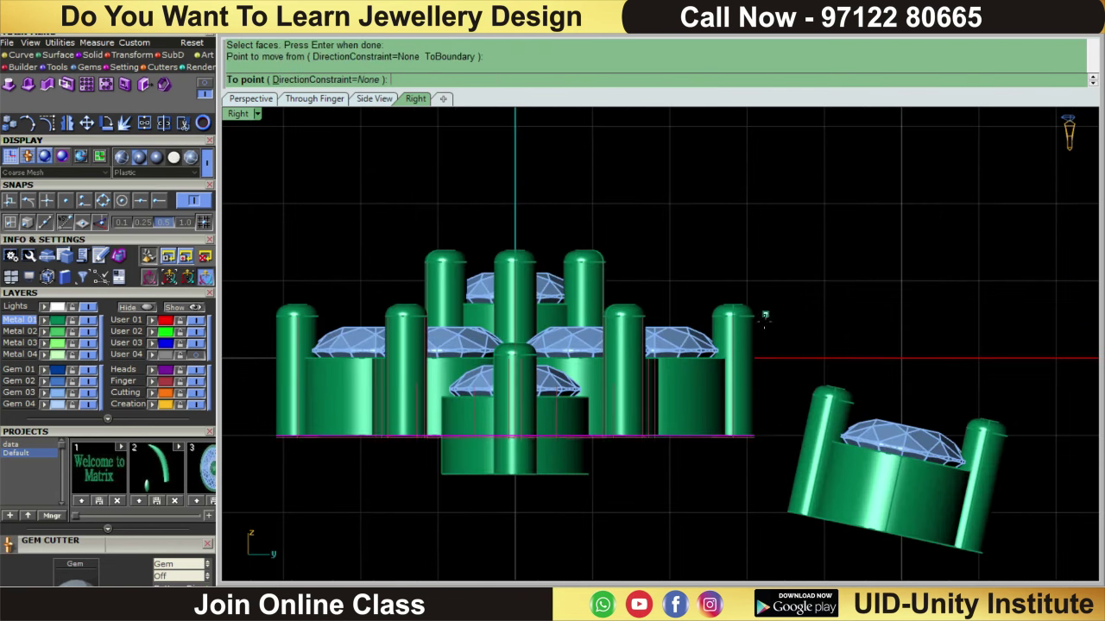
{"action": "left_click", "coordinate": [763, 353]}
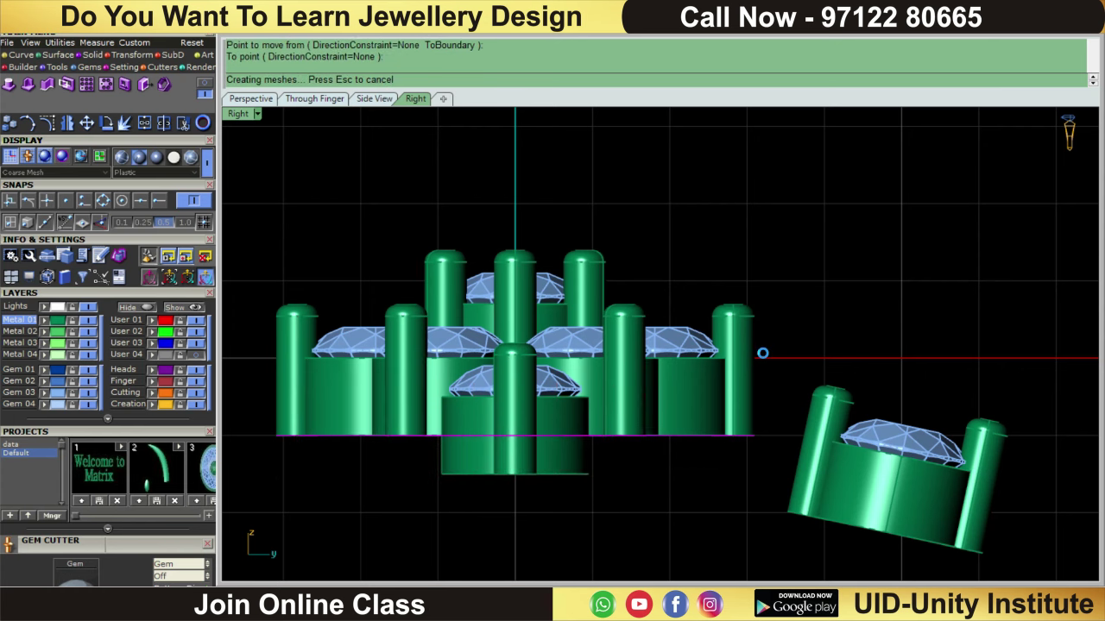
{"action": "scroll", "coordinate": [763, 353], "scroll_direction": "down", "scroll_amount": 3}
{"action": "scroll", "coordinate": [763, 353], "scroll_direction": "down", "scroll_amount": 3}
In Bottom view, create a 0.550-diameter cylinder at 0,0,0 extending below the cluster
{"action": "key", "text": "F5"}
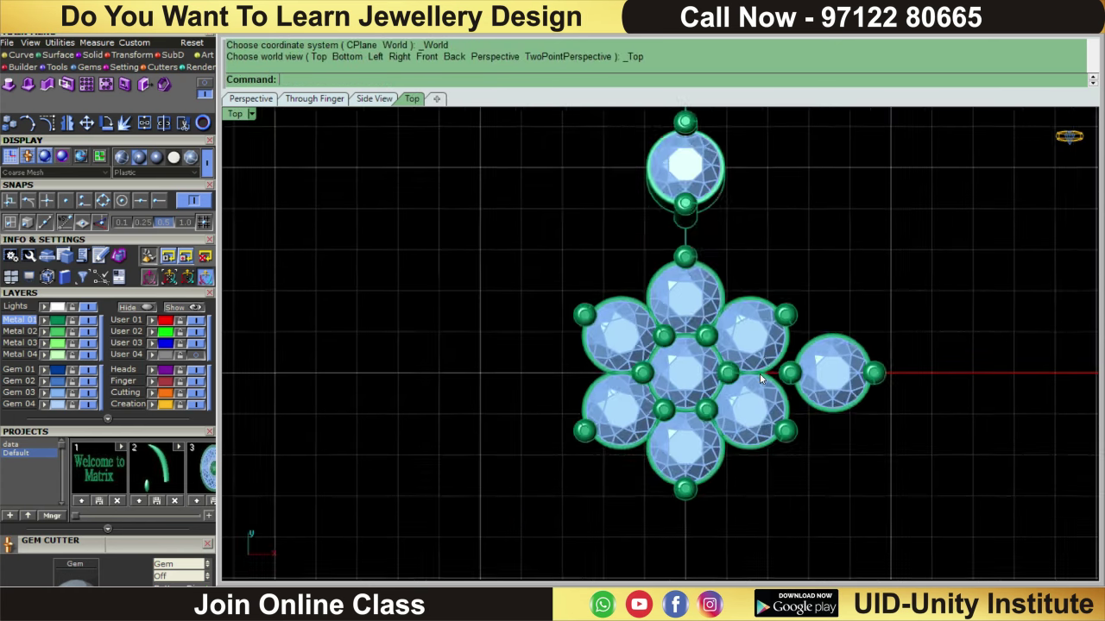
{"action": "type", "text": "b"}
{"action": "key", "text": "Return"}
{"action": "scroll", "coordinate": [754, 375], "scroll_direction": "up", "scroll_amount": 2}
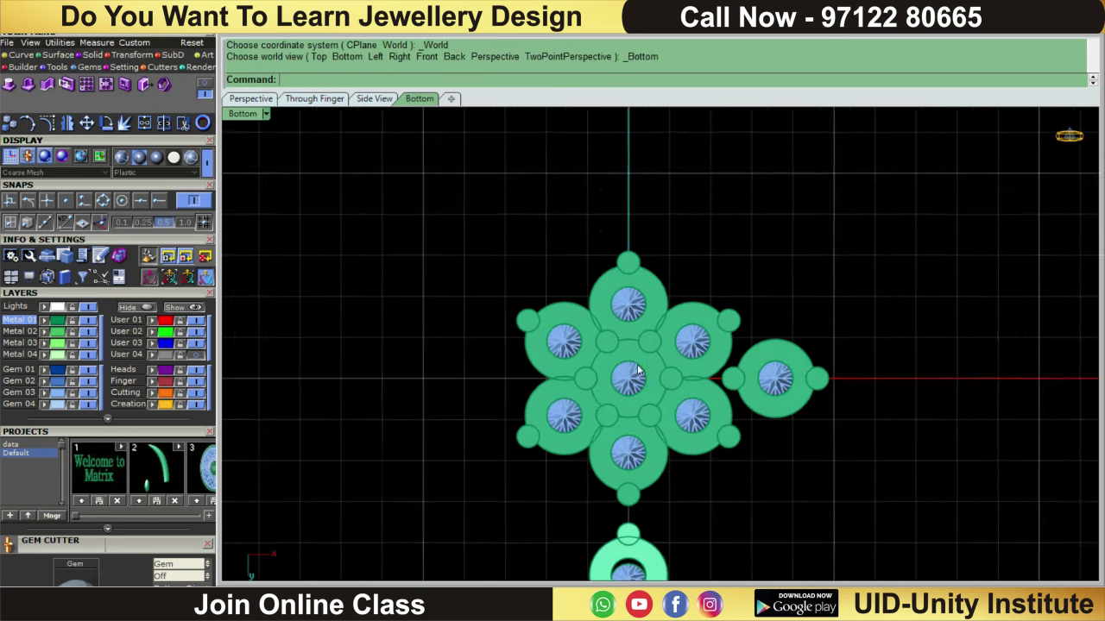
{"action": "scroll", "coordinate": [688, 340], "scroll_direction": "up", "scroll_amount": 3}
{"action": "right_click_drag", "start_coordinate": [594, 299], "coordinate": [575, 345]}
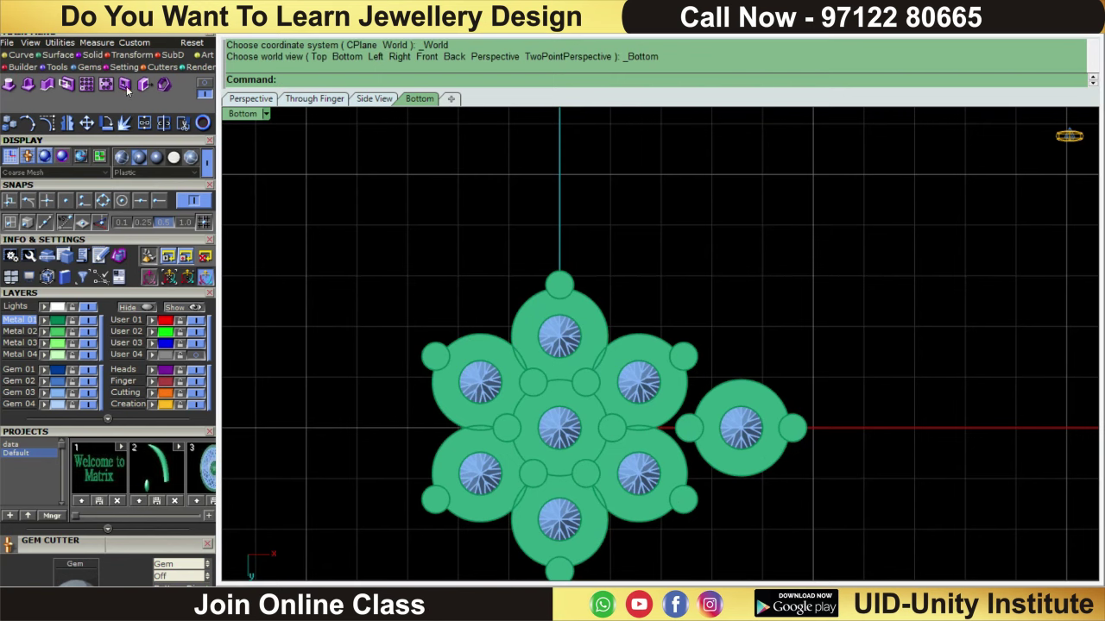
{"action": "left_click", "coordinate": [207, 93]}
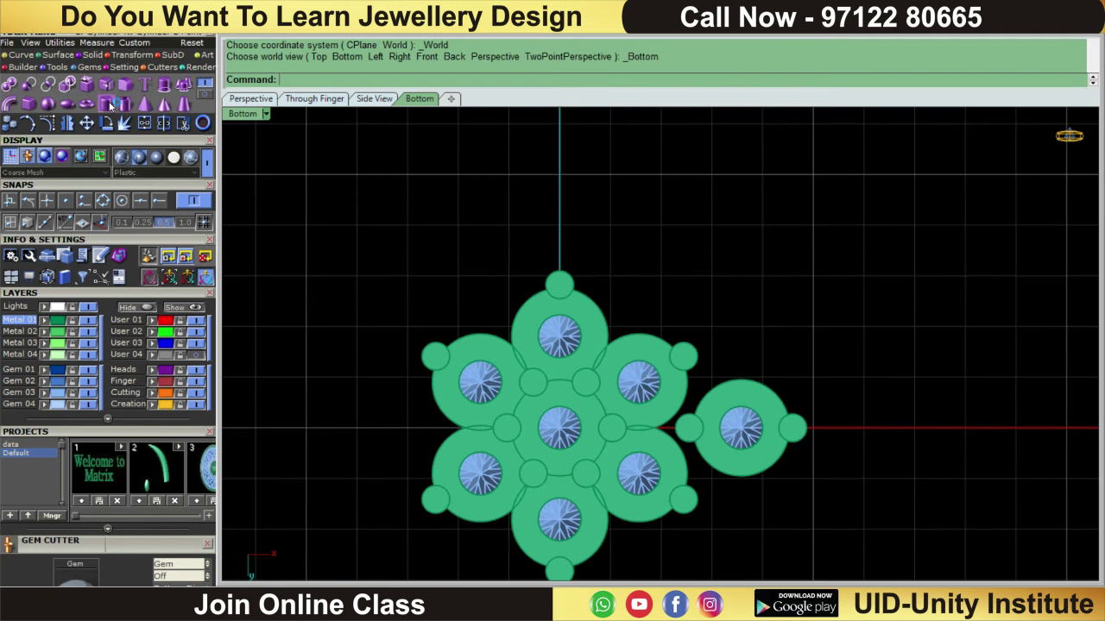
{"action": "left_click", "coordinate": [187, 87]}
{"action": "type", "text": "0"}
{"action": "key", "text": "Return"}
{"action": "scroll", "coordinate": [596, 354], "scroll_direction": "up", "scroll_amount": 3}
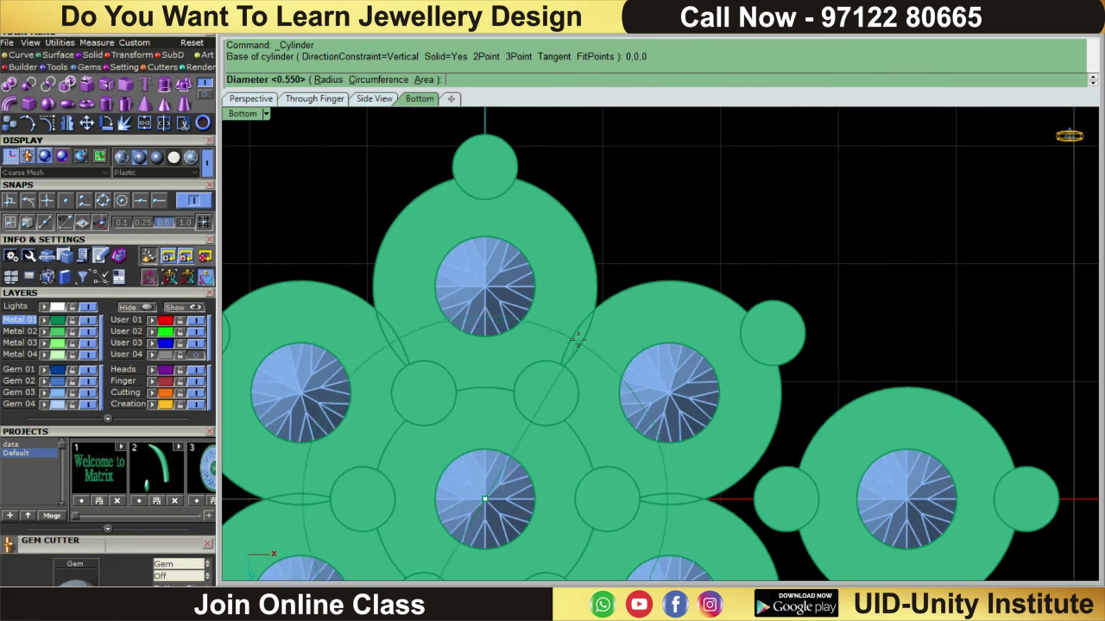
{"action": "key", "text": "Return"}
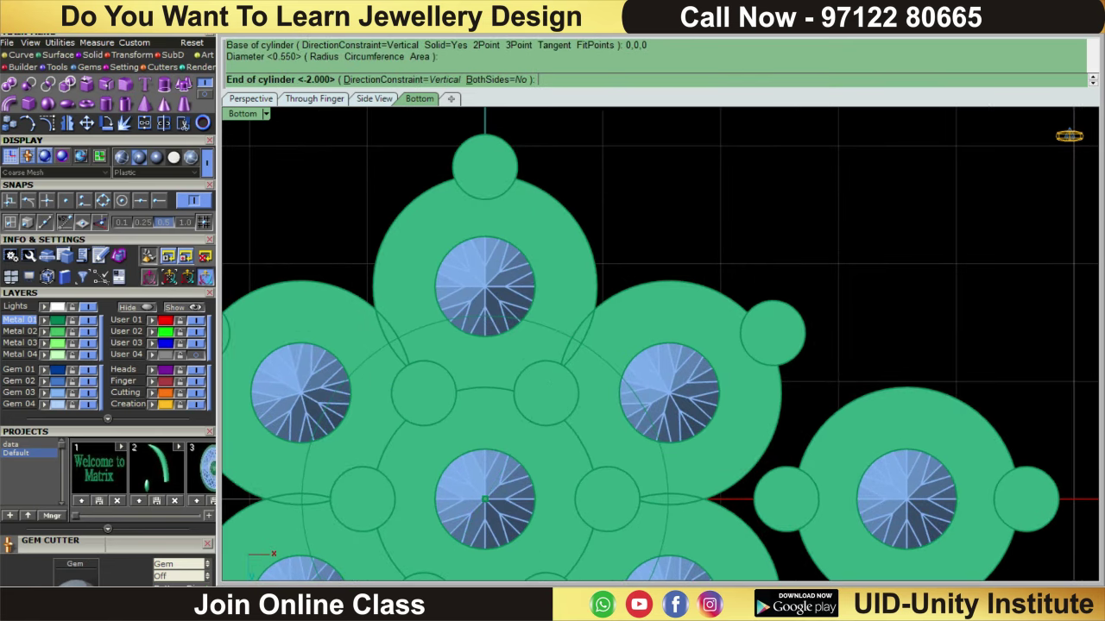
{"action": "type", "text": "r"}
{"action": "key", "text": "Return"}
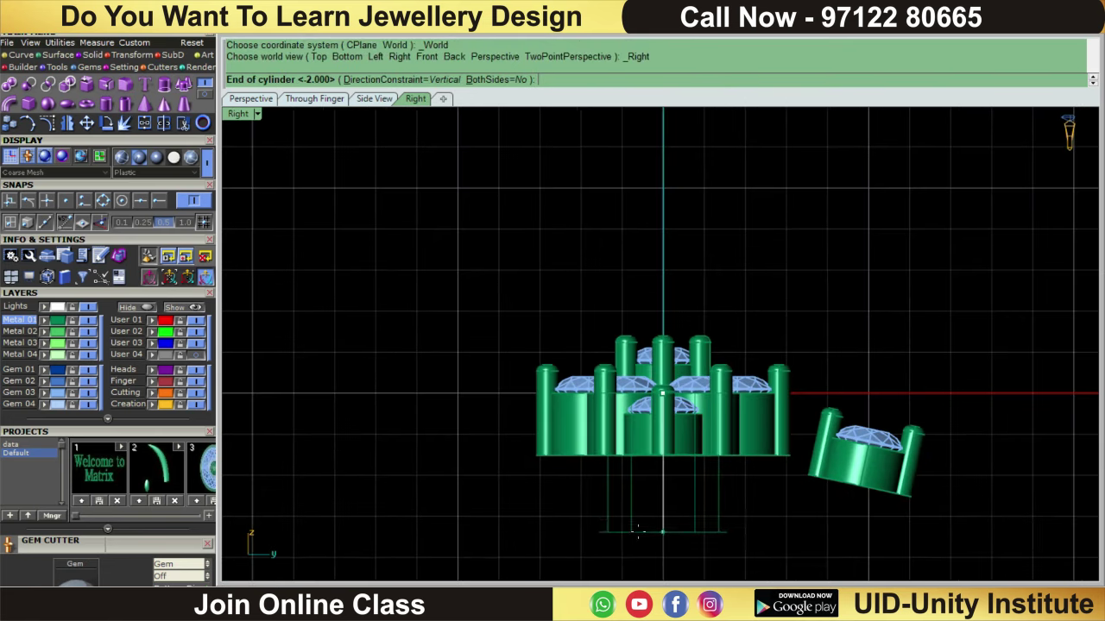
{"action": "left_click", "coordinate": [670, 512]}
Move the cylinder down 1 unit and inspect the cut through the central setting
{"action": "scroll", "coordinate": [675, 487], "scroll_direction": "up", "scroll_amount": 3}
{"action": "key", "text": "f"}
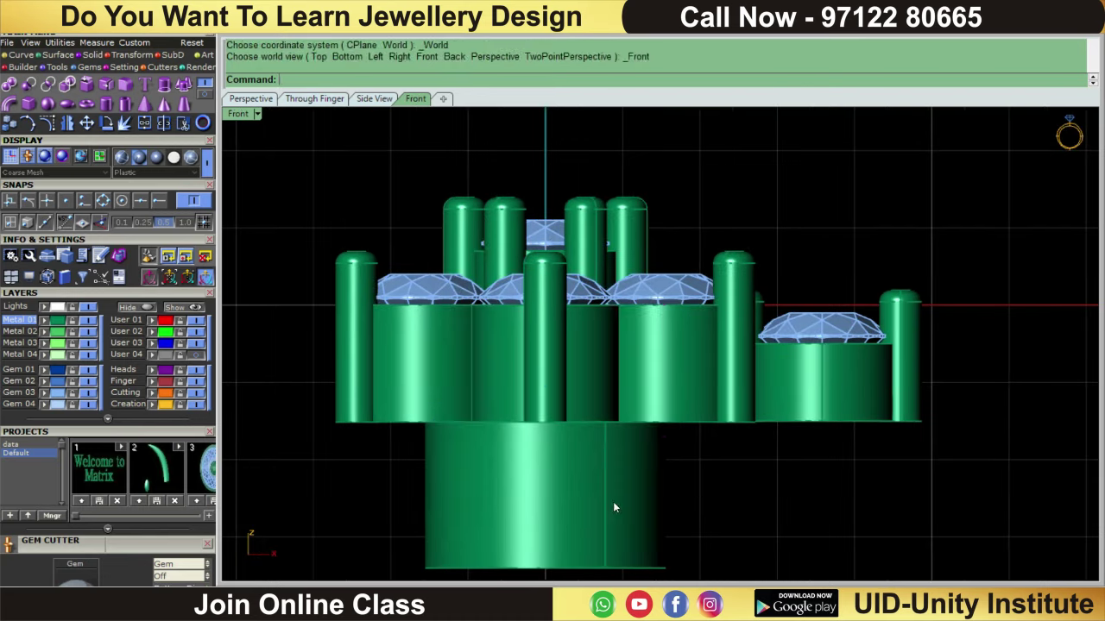
{"action": "left_click", "coordinate": [576, 461]}
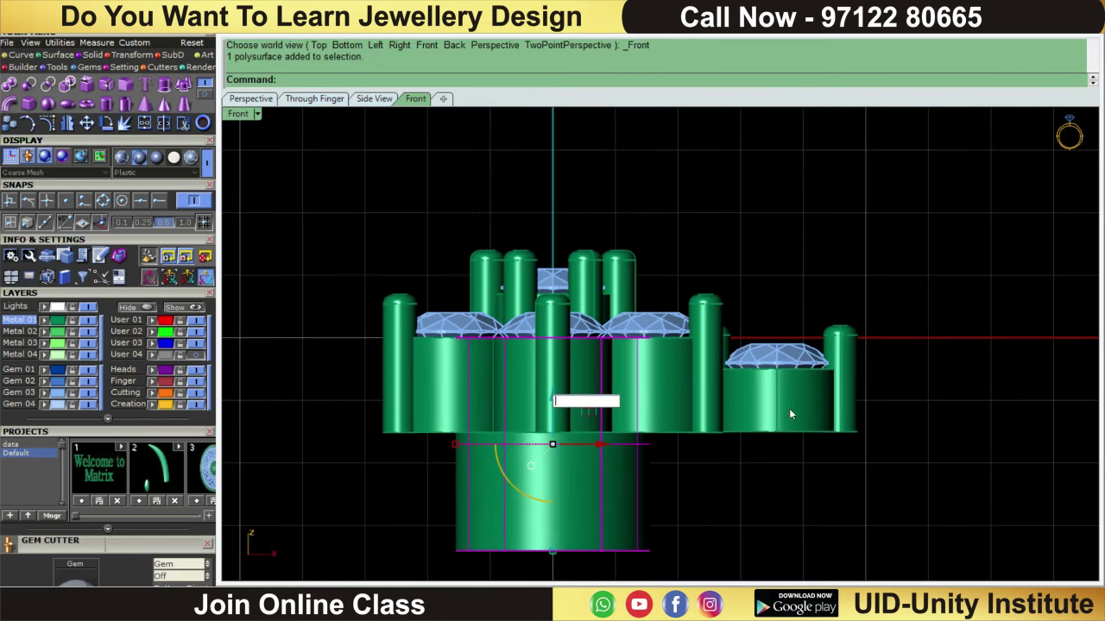
{"action": "type", "text": "-1"}
{"action": "key", "text": "Return"}
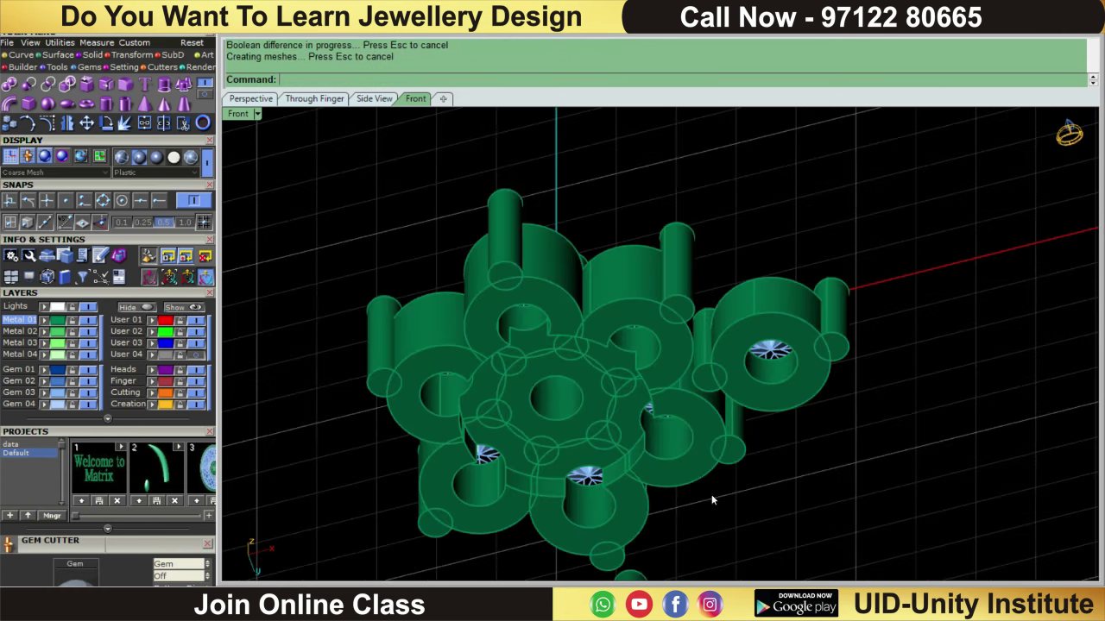
{"action": "right_click_drag", "start_coordinate": [734, 347], "coordinate": [815, 284]}
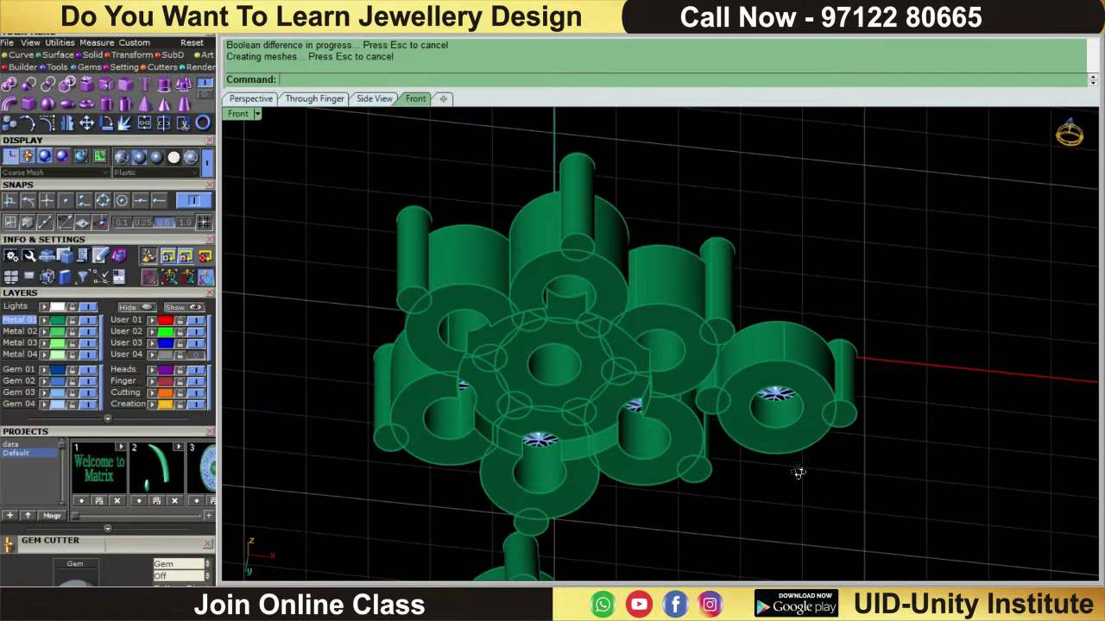
{"action": "key", "text": "ctrl+F1"}
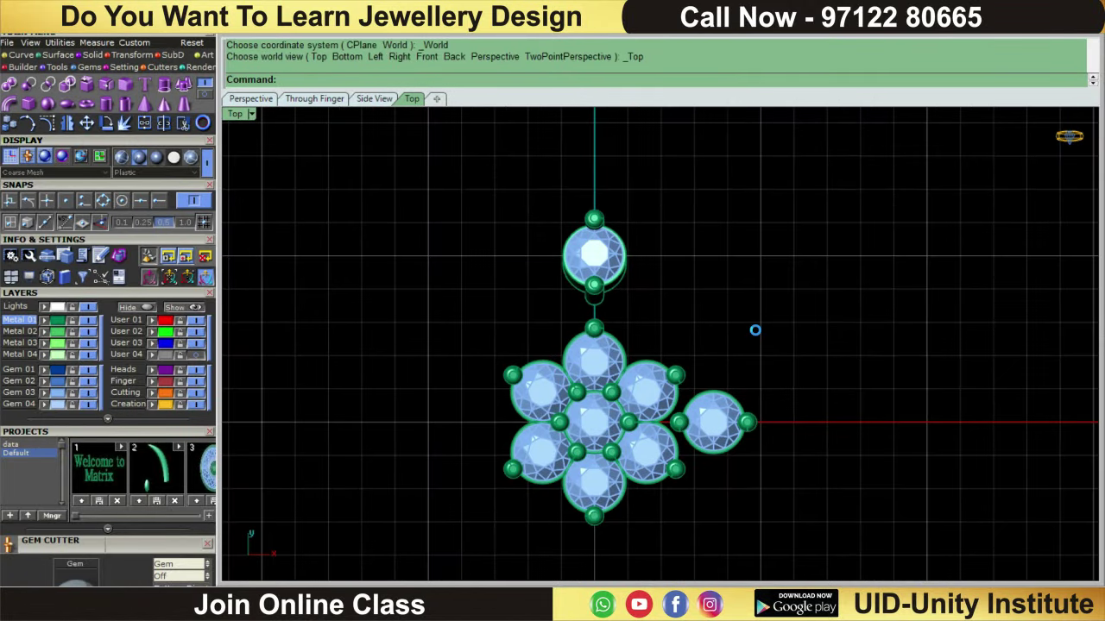
Save the earring model as DER-01.3dm in Top view
{"action": "key", "text": "ctrl+s"}
{"action": "scroll", "coordinate": [766, 321], "scroll_direction": "up", "scroll_amount": 2}
{"action": "scroll", "coordinate": [764, 323], "scroll_direction": "down", "scroll_amount": 2}
{"action": "scroll", "coordinate": [734, 421], "scroll_direction": "up", "scroll_amount": 2}
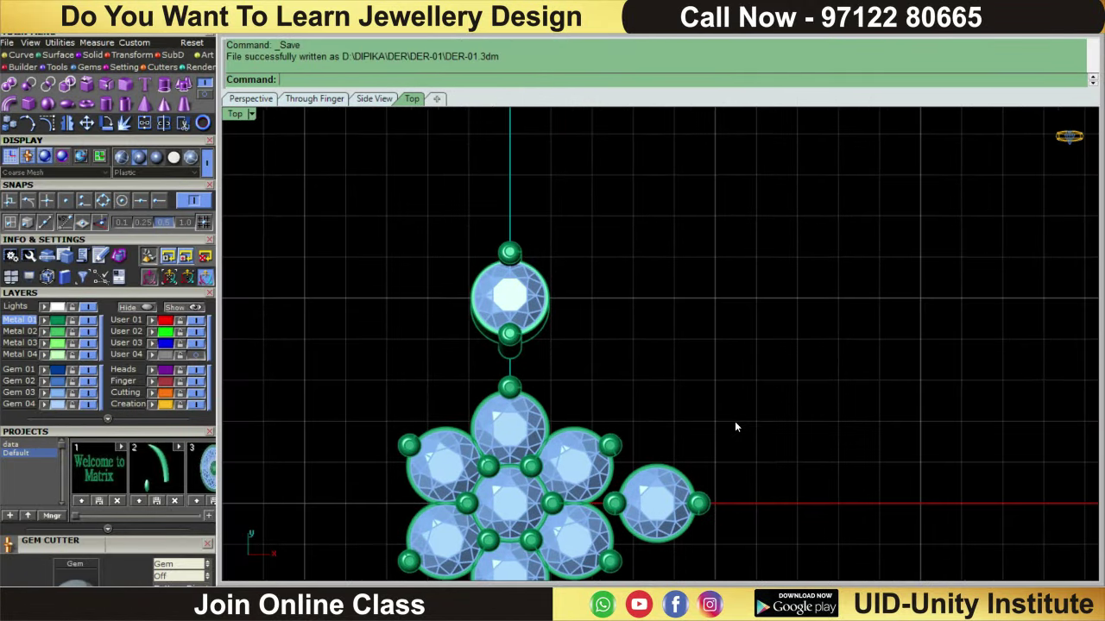
{"action": "scroll", "coordinate": [736, 427], "scroll_direction": "down", "scroll_amount": 1}
{"action": "scroll", "coordinate": [735, 342], "scroll_direction": "down", "scroll_amount": 1}
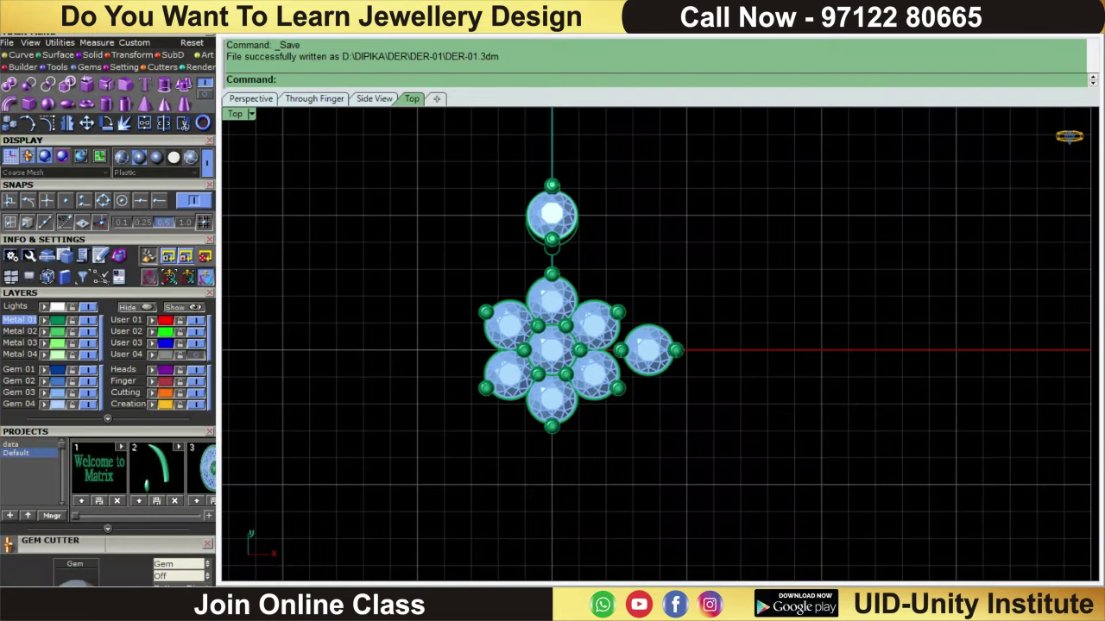
{"action": "scroll", "coordinate": [351, 540], "scroll_direction": "up", "scroll_amount": 1}
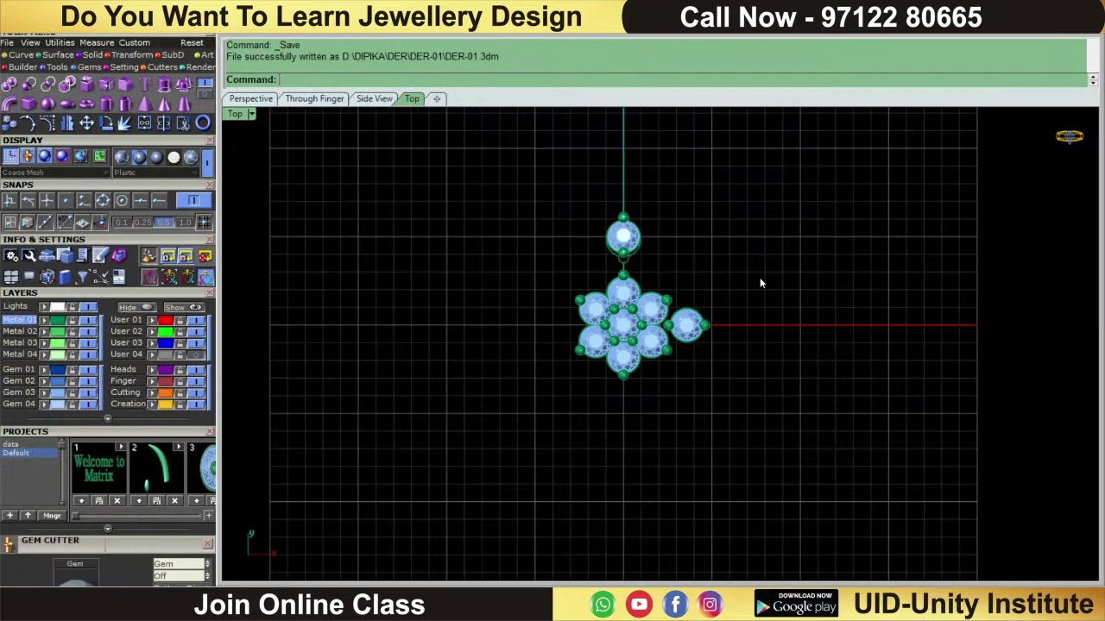
{"action": "left_click", "coordinate": [23, 54]}
Draw a 0.7-diameter circle centred at the origin 0,0,0
{"action": "left_click", "coordinate": [86, 84]}
{"action": "scroll", "coordinate": [587, 281], "scroll_direction": "up", "scroll_amount": 1}
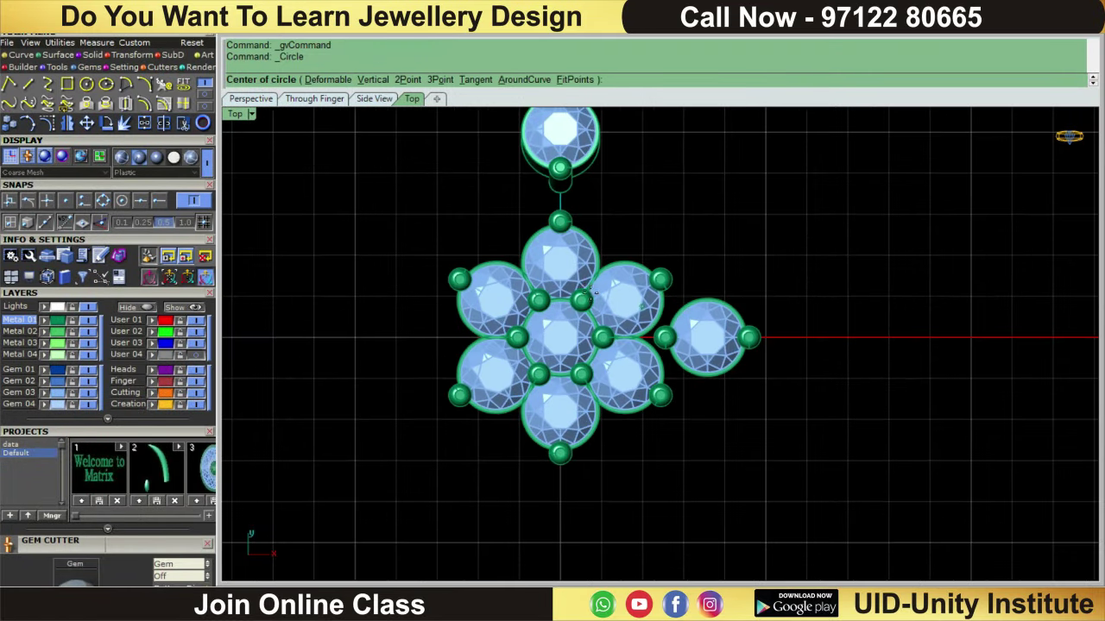
{"action": "scroll", "coordinate": [587, 281], "scroll_direction": "up", "scroll_amount": 2}
{"action": "scroll", "coordinate": [587, 281], "scroll_direction": "up", "scroll_amount": 1}
{"action": "type", "text": "0,0,0"}
{"action": "key", "text": "Return"}
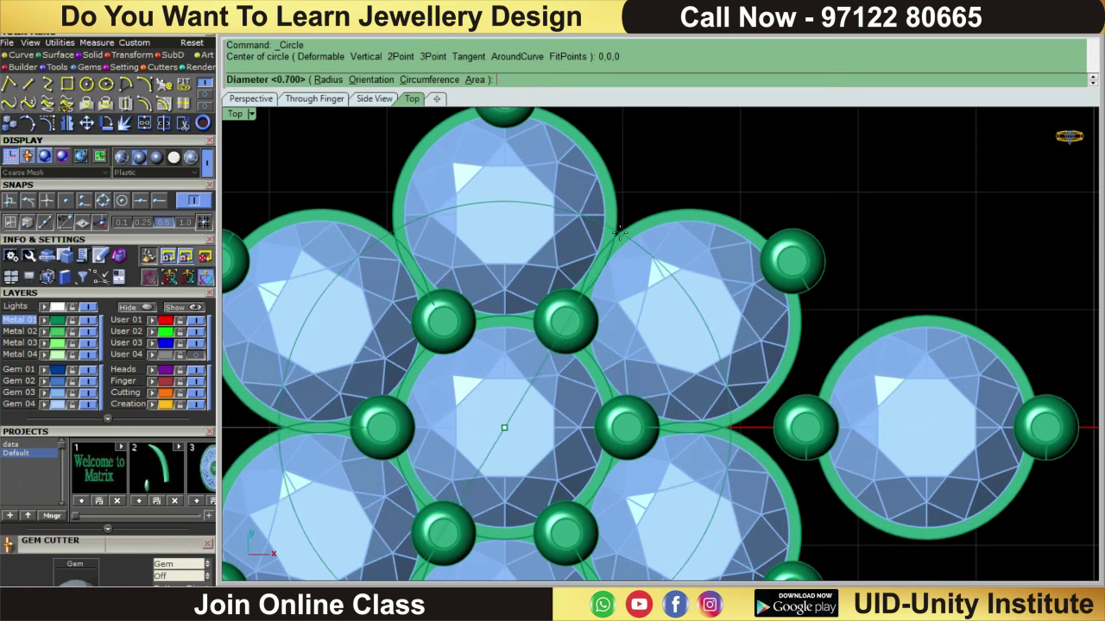
{"action": "key", "text": "Escape"}
Hide the flower gem cluster
{"action": "scroll", "coordinate": [615, 231], "scroll_direction": "down", "scroll_amount": 2}
{"action": "scroll", "coordinate": [615, 231], "scroll_direction": "down", "scroll_amount": 1}
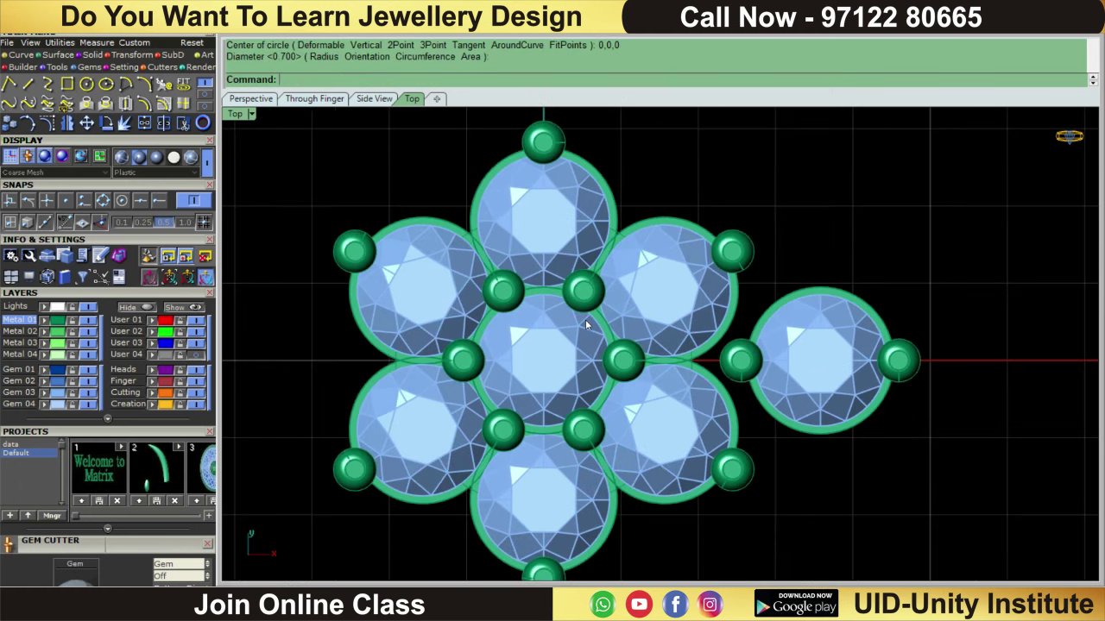
{"action": "left_click", "coordinate": [607, 312]}
{"action": "type", "text": "h"}
{"action": "key", "text": "Return"}
Offset the new circle 0.7 inward to create an inner circle
{"action": "left_click", "coordinate": [585, 321]}
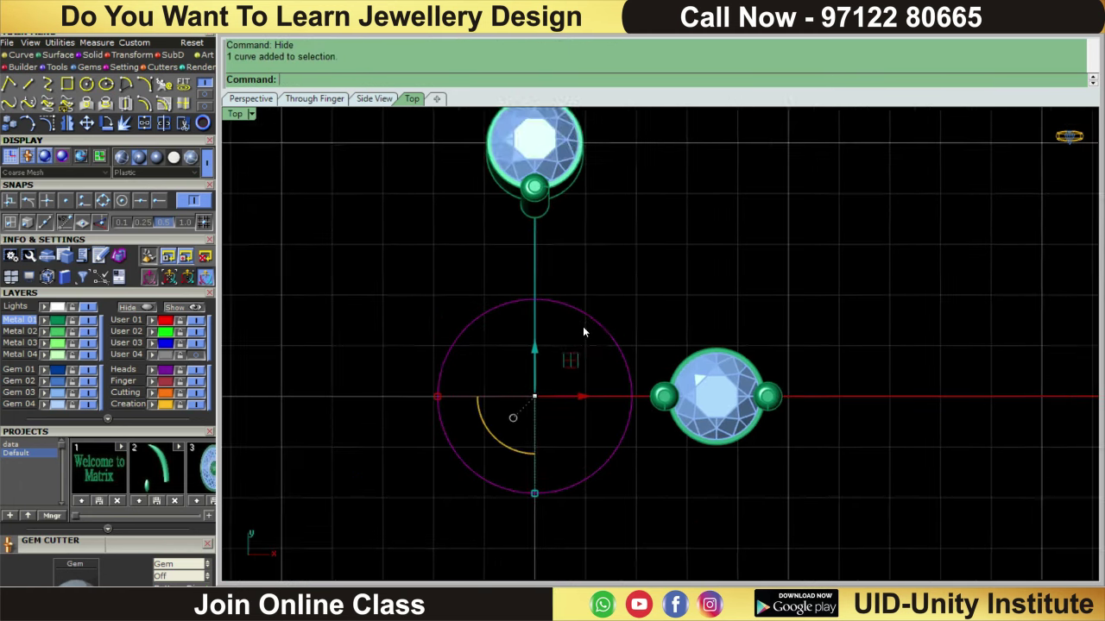
{"action": "scroll", "coordinate": [580, 327], "scroll_direction": "up", "scroll_amount": 2}
{"action": "type", "text": "o"}
{"action": "key", "text": "Return"}
{"action": "type", "text": "0.7"}
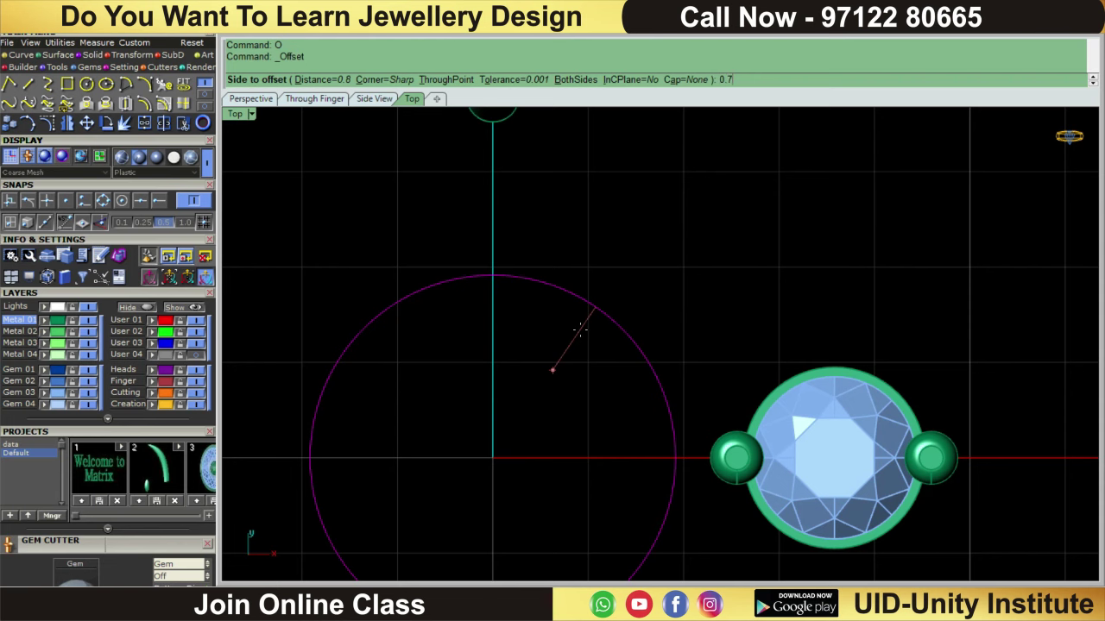
{"action": "key", "text": "Return"}
{"action": "left_click", "coordinate": [582, 331]}
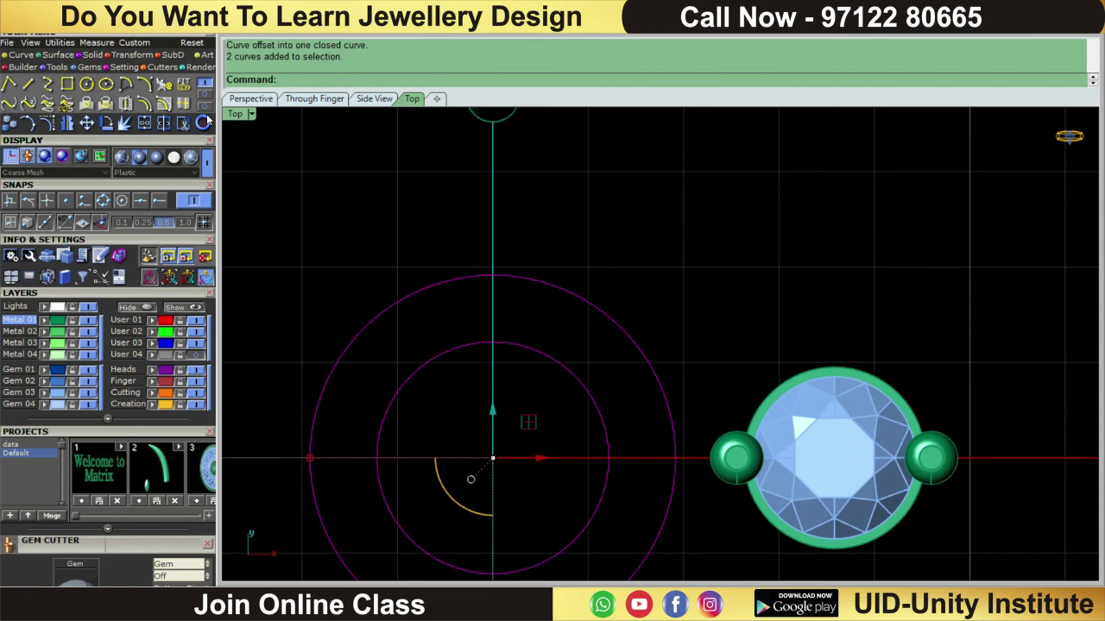
Extrude the two circles as a trial solid in one direction only
{"action": "left_click", "coordinate": [98, 55]}
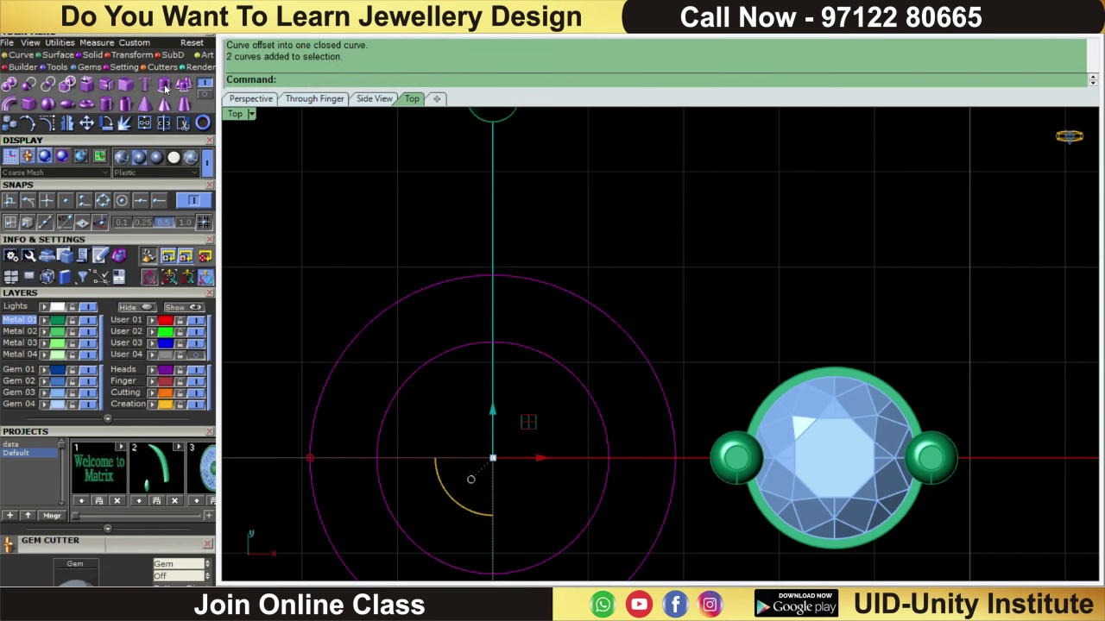
{"action": "left_click", "coordinate": [166, 87]}
{"action": "scroll", "coordinate": [602, 366], "scroll_direction": "down", "scroll_amount": 3}
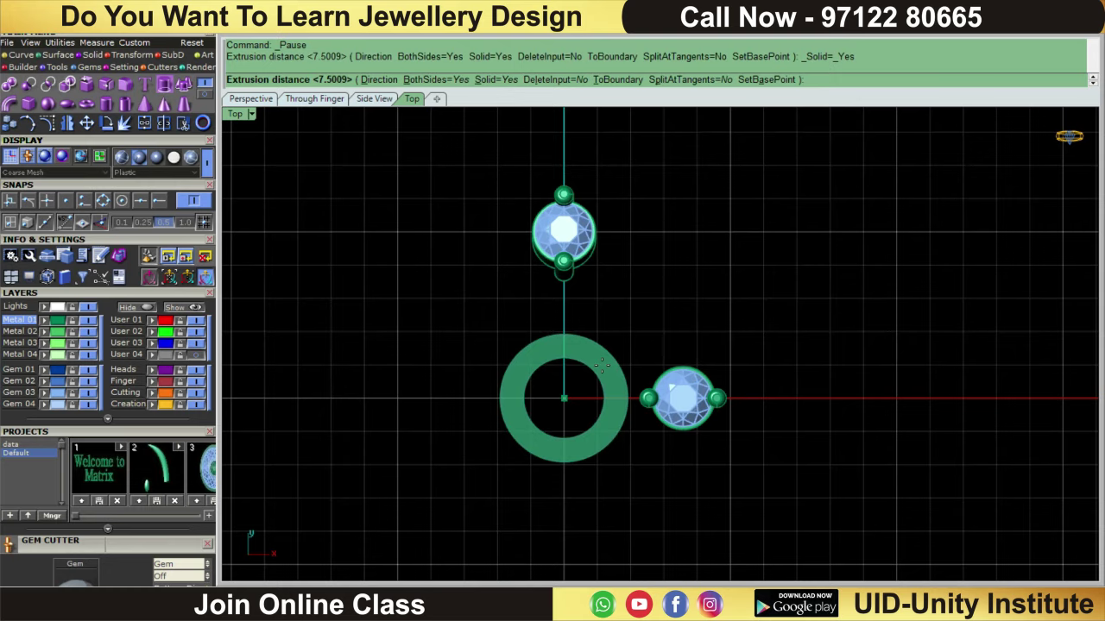
{"action": "scroll", "coordinate": [601, 366], "scroll_direction": "up", "scroll_amount": 3}
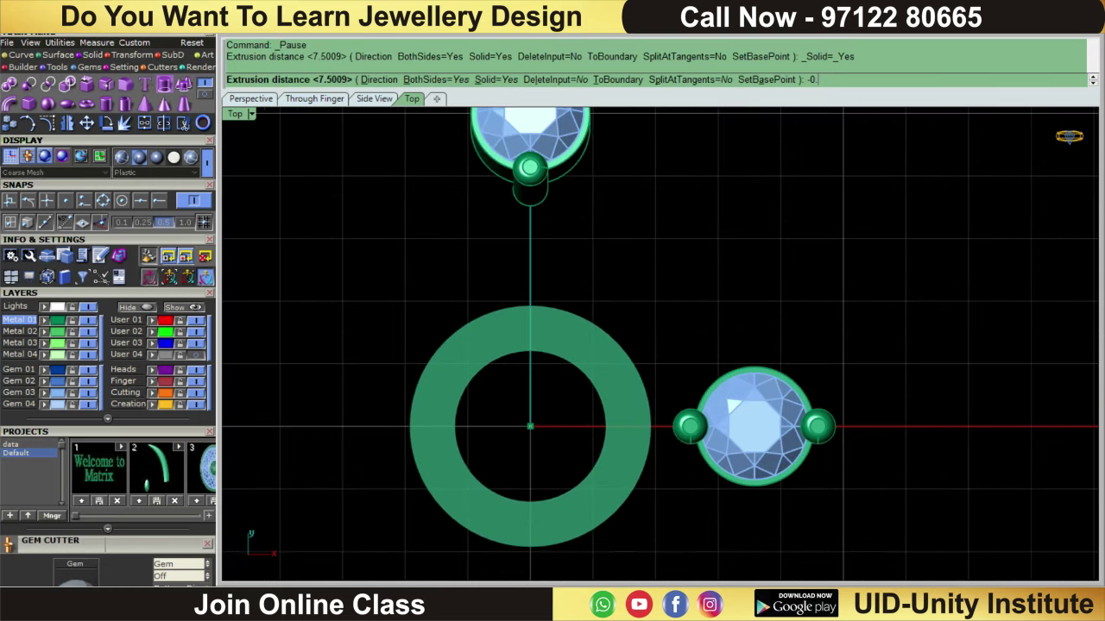
{"action": "left_click", "coordinate": [452, 79]}
{"action": "right_click", "coordinate": [547, 223]}
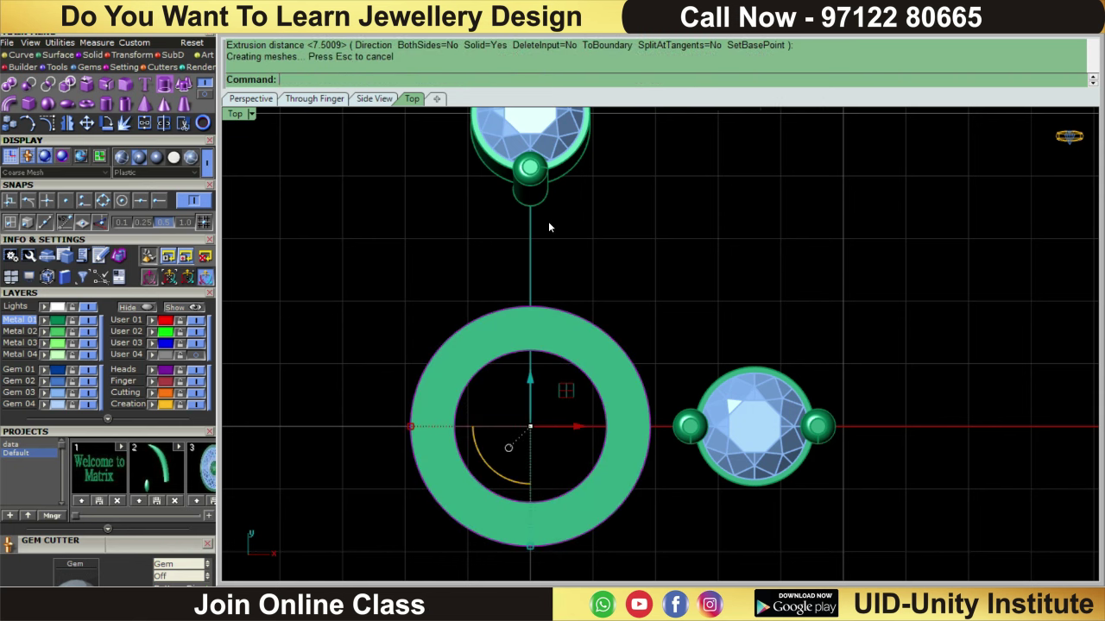
Undo the trial extrusion and return to a straight Front view with the hub circles selected
{"action": "key", "text": "ctrl+F2"}
{"action": "key", "text": "ctrl+z"}
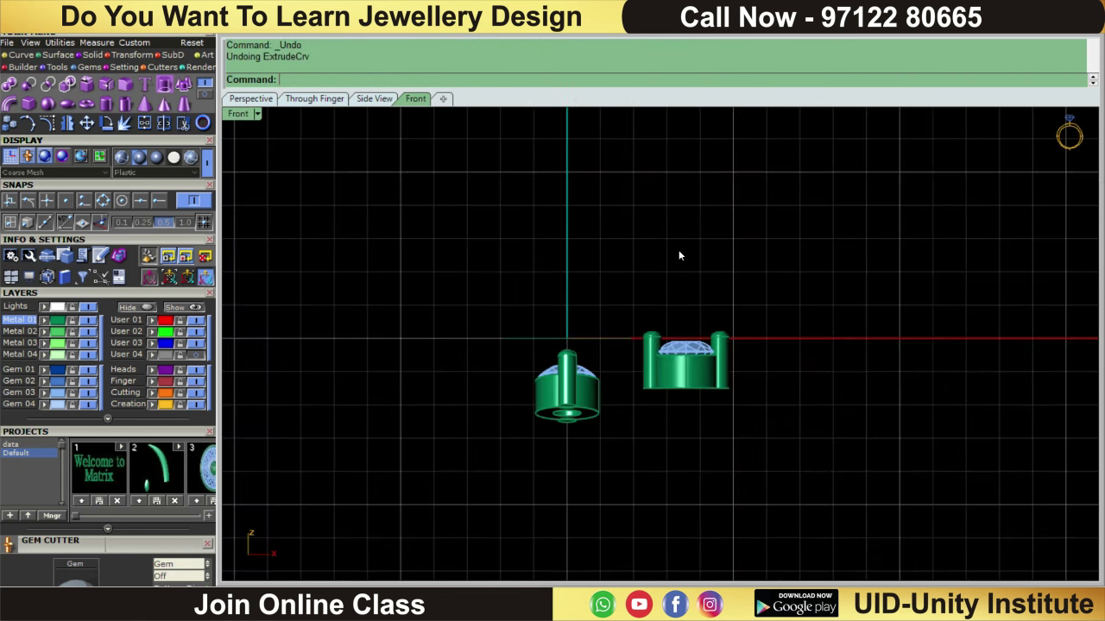
{"action": "right_click_drag", "start_coordinate": [624, 236], "coordinate": [625, 336]}
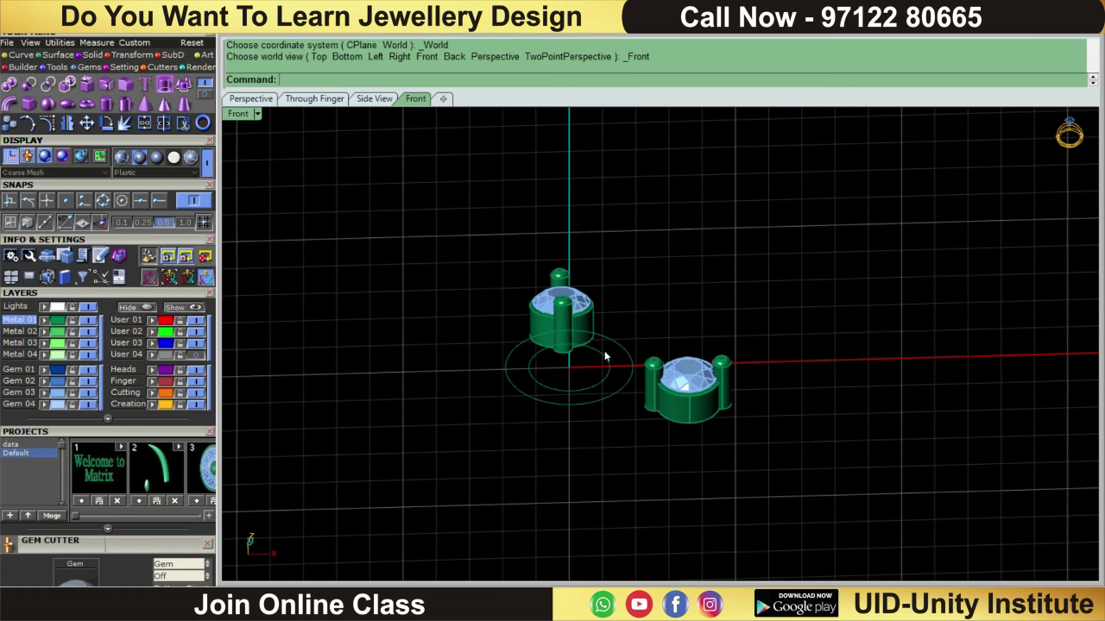
{"action": "left_click", "coordinate": [619, 385]}
{"action": "key", "text": "Return"}
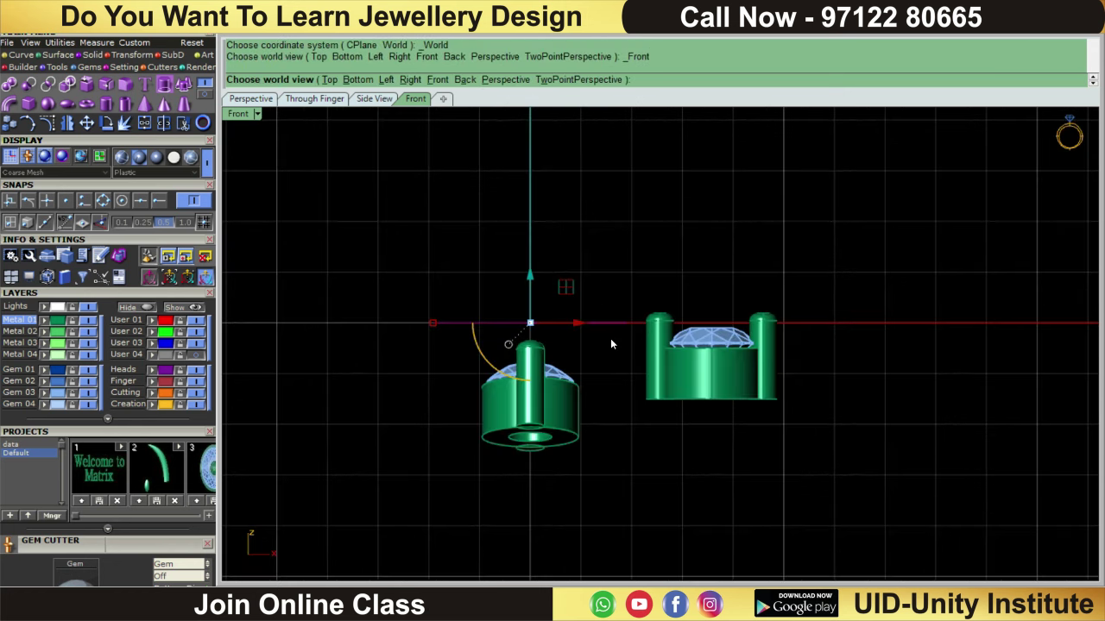
Extrude the hub circles into a flat ring with distance -0.7
{"action": "type", "text": "e"}
{"action": "key", "text": "Return"}
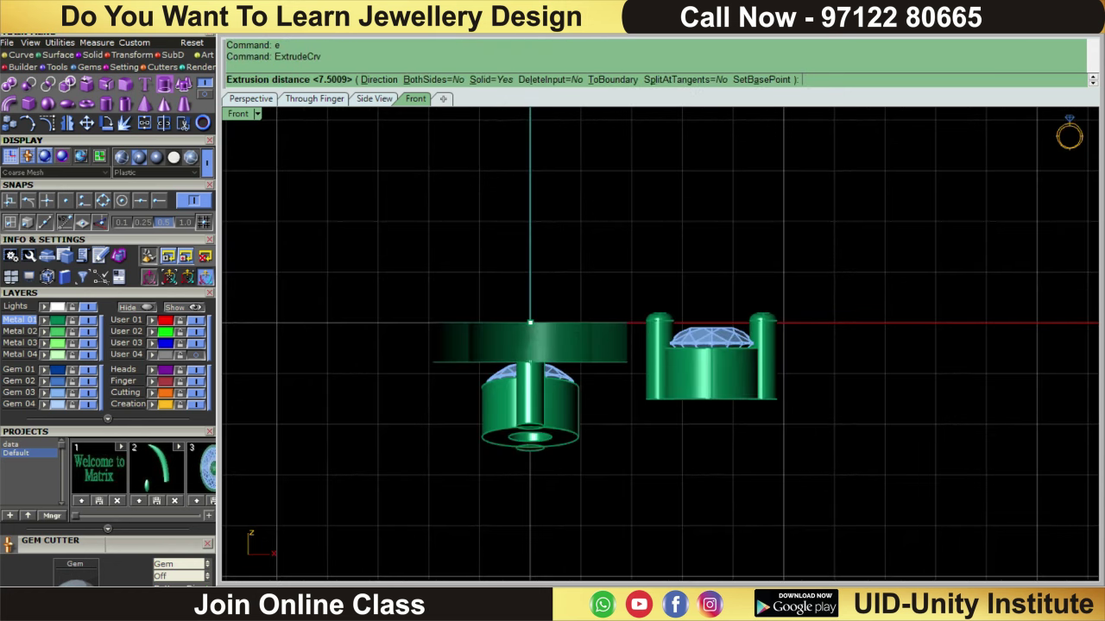
{"action": "type", "text": "-0.7"}
{"action": "key", "text": "Return"}
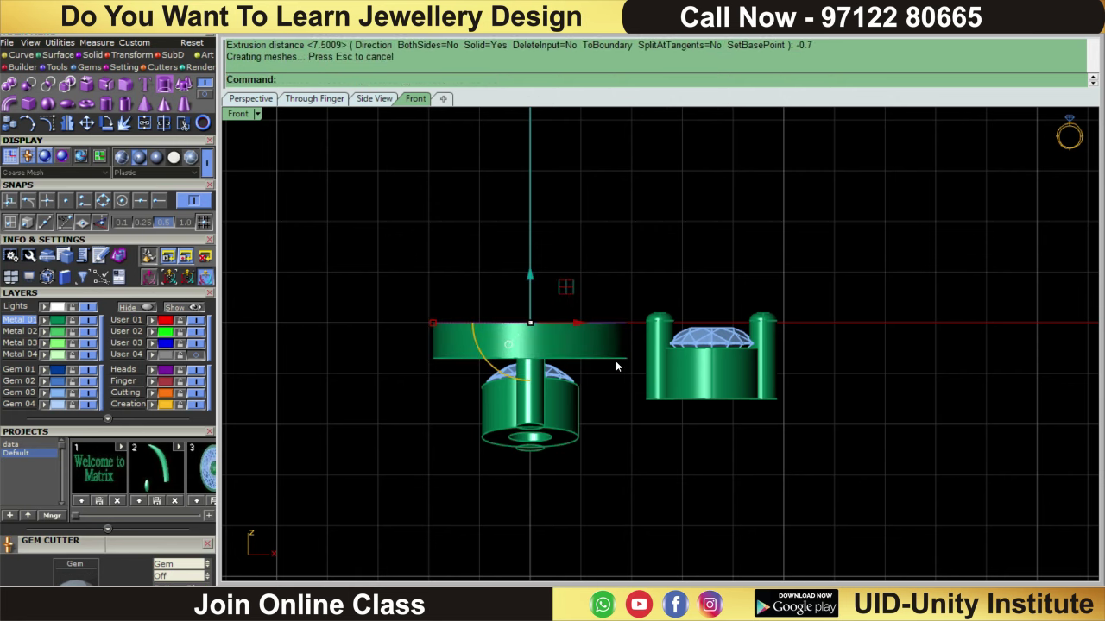
{"action": "left_click_drag", "start_coordinate": [604, 279], "coordinate": [518, 350]}
Move the ring disk down exactly 1.5 below the gem settings
{"action": "right_click_drag", "start_coordinate": [580, 358], "coordinate": [603, 263]}
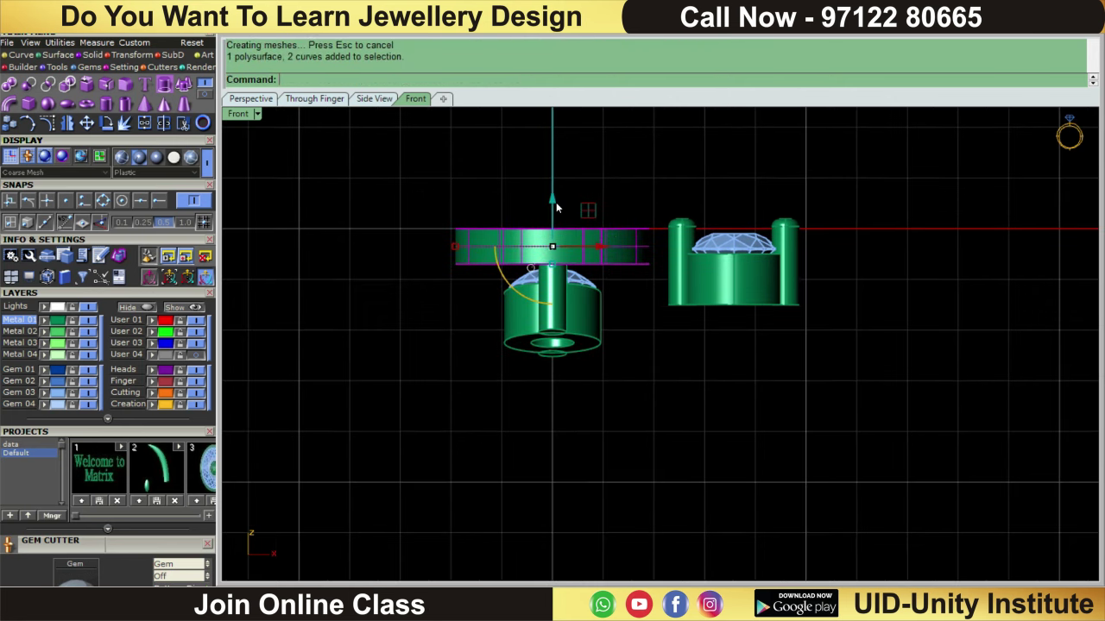
{"action": "left_click_drag", "start_coordinate": [554, 245], "coordinate": [553, 373]}
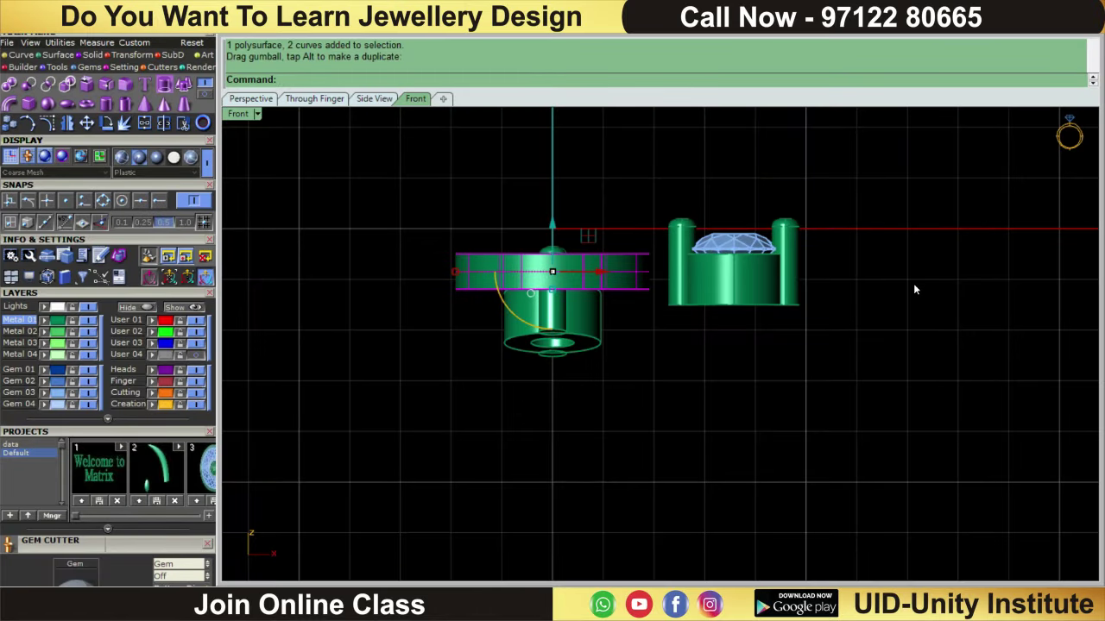
{"action": "key", "text": "ctrl+z"}
{"action": "type", "text": "-2"}
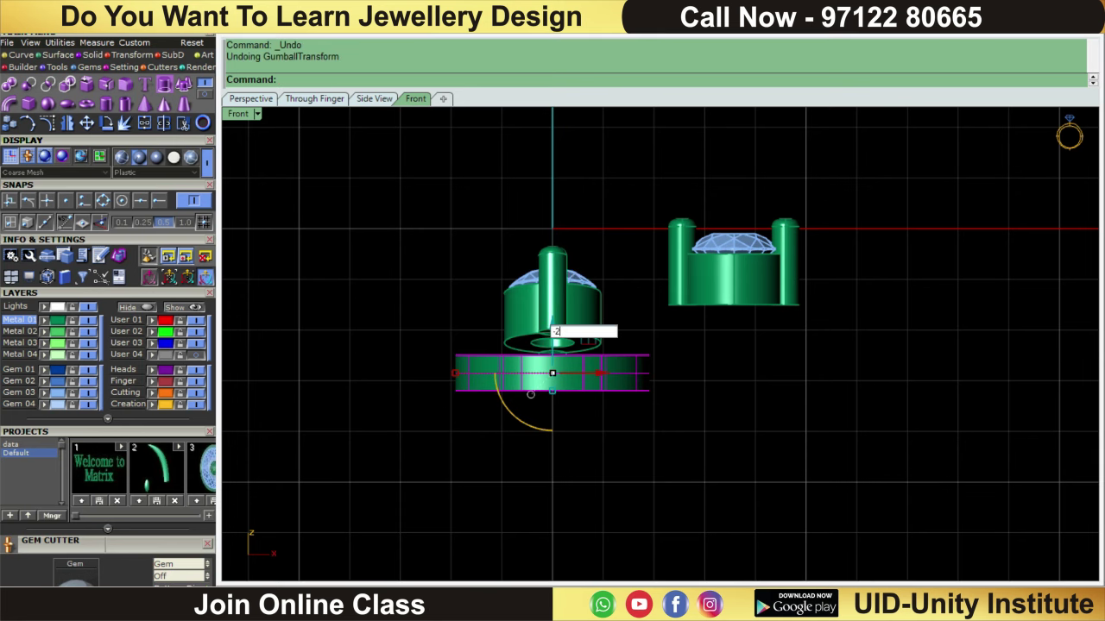
{"action": "key", "text": "ctrl+z"}
{"action": "scroll", "coordinate": [557, 475], "scroll_direction": "up", "scroll_amount": 2}
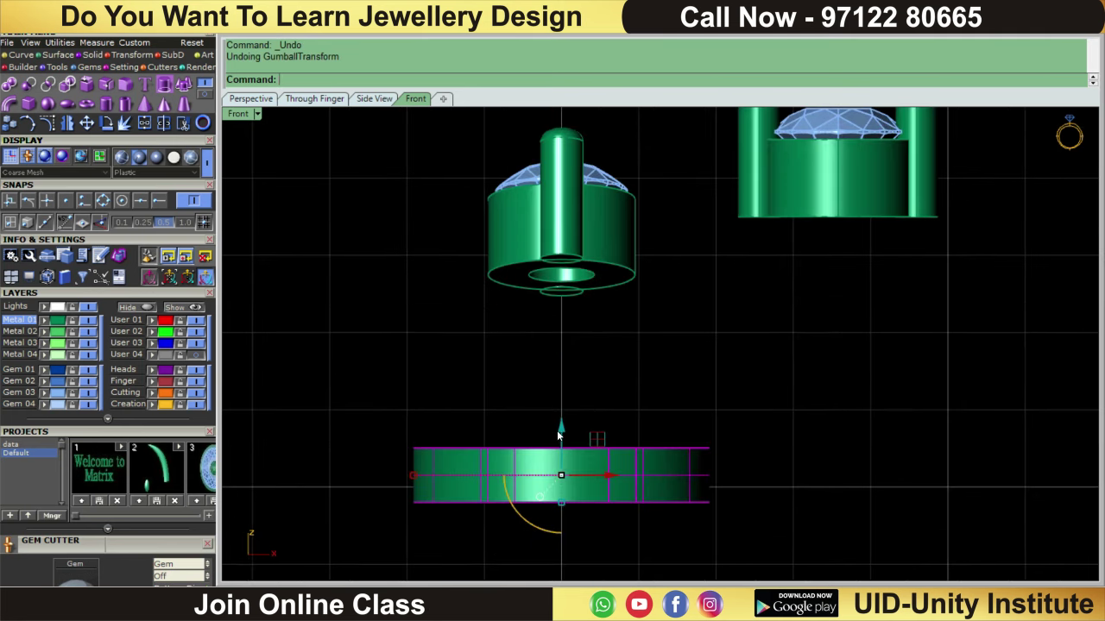
{"action": "mouse_move", "coordinate": [564, 412]}
{"action": "left_mouse_down"}
{"action": "mouse_move", "coordinate": [566, 265]}
{"action": "mouse_move", "coordinate": [621, 298]}
{"action": "left_mouse_up"}
{"action": "key", "text": "ctrl+z"}
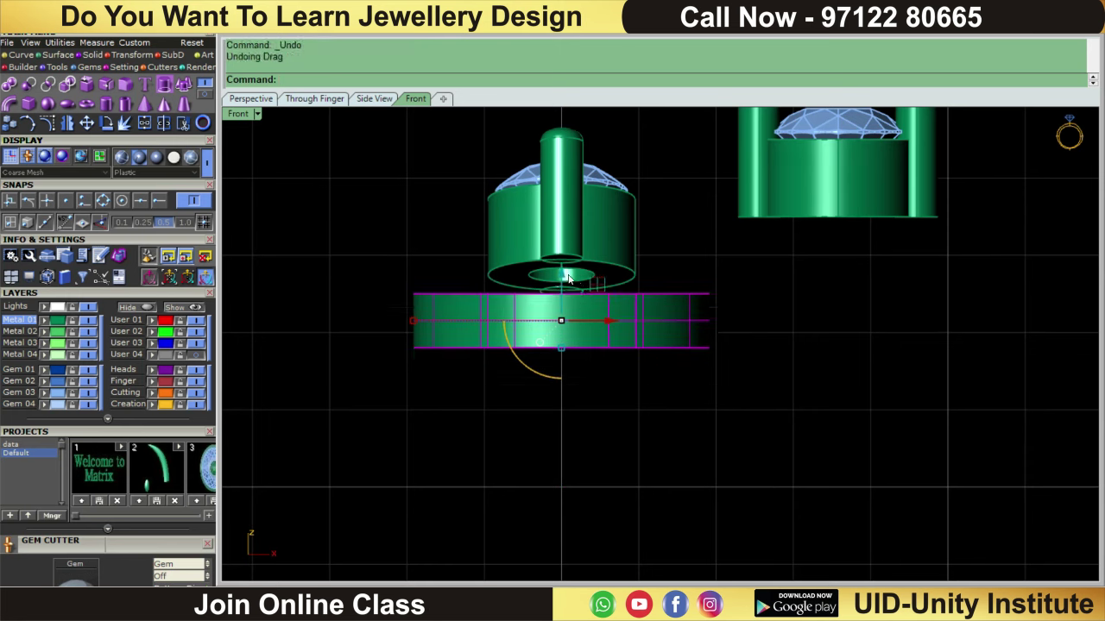
{"action": "left_click", "coordinate": [568, 276]}
{"action": "type", "text": "-1.5"}
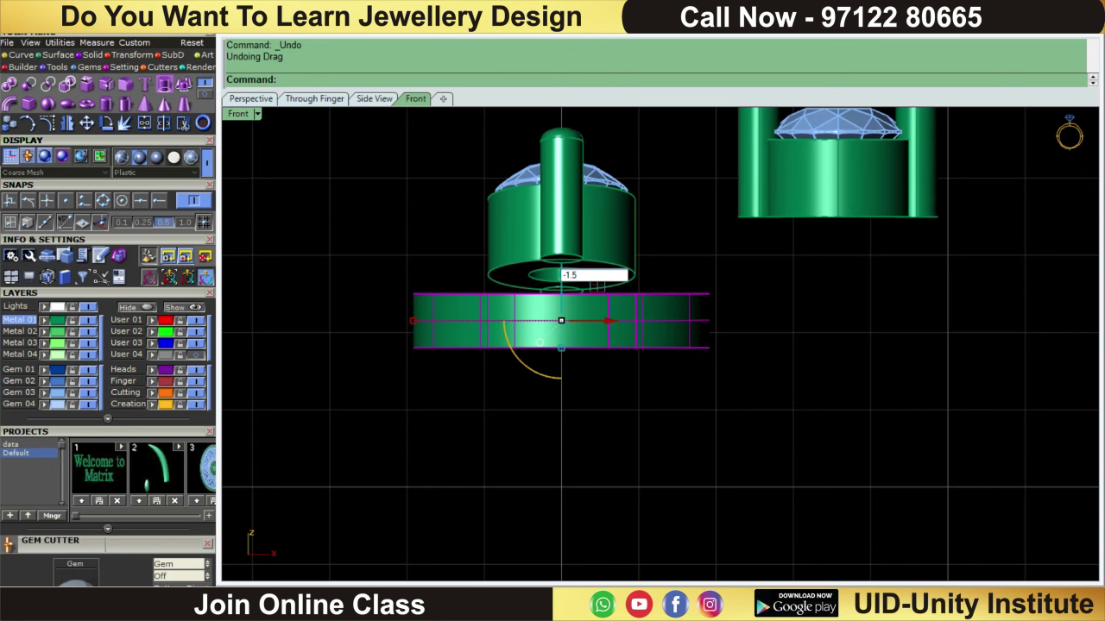
{"action": "key", "text": "Return"}
{"action": "left_click", "coordinate": [757, 282]}
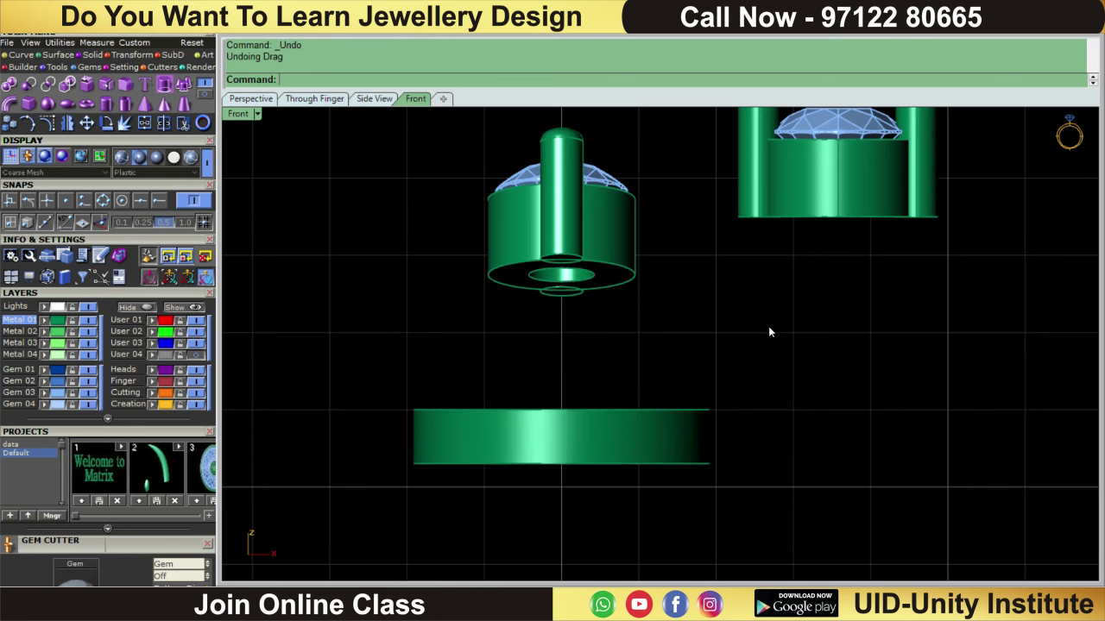
Switch to the Right view with the 'right' command
{"action": "scroll", "coordinate": [768, 326], "scroll_direction": "down", "scroll_amount": 3}
{"action": "type", "text": "right"}
{"action": "key", "text": "Return"}
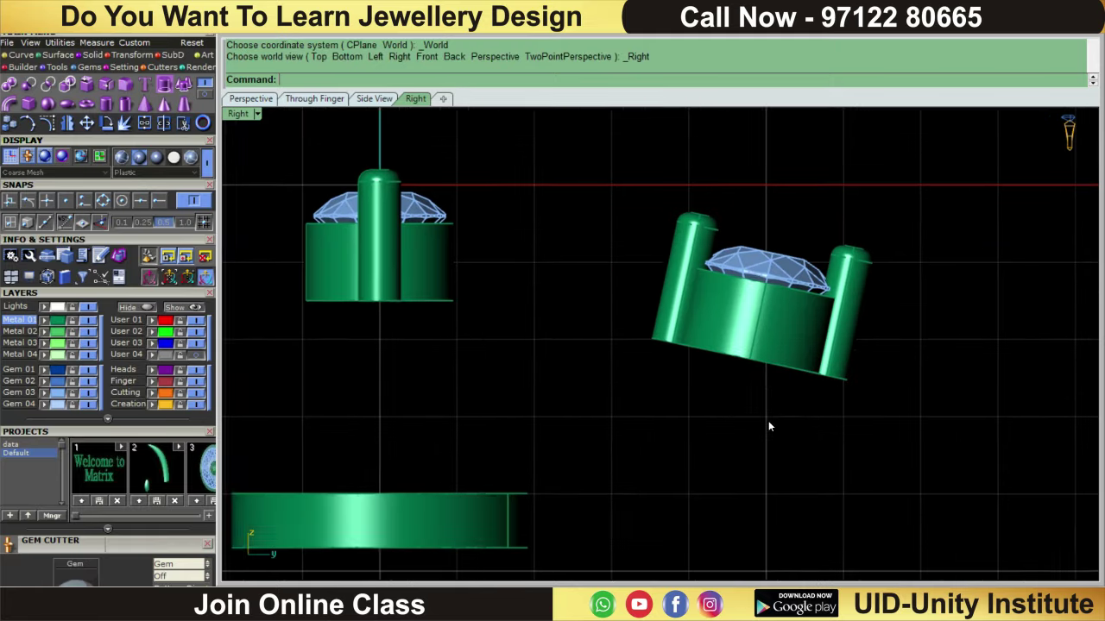
Draw an arc from the hub ring's edge to the base of the tilted gem setting
{"action": "scroll", "coordinate": [783, 410], "scroll_direction": "down", "scroll_amount": 2}
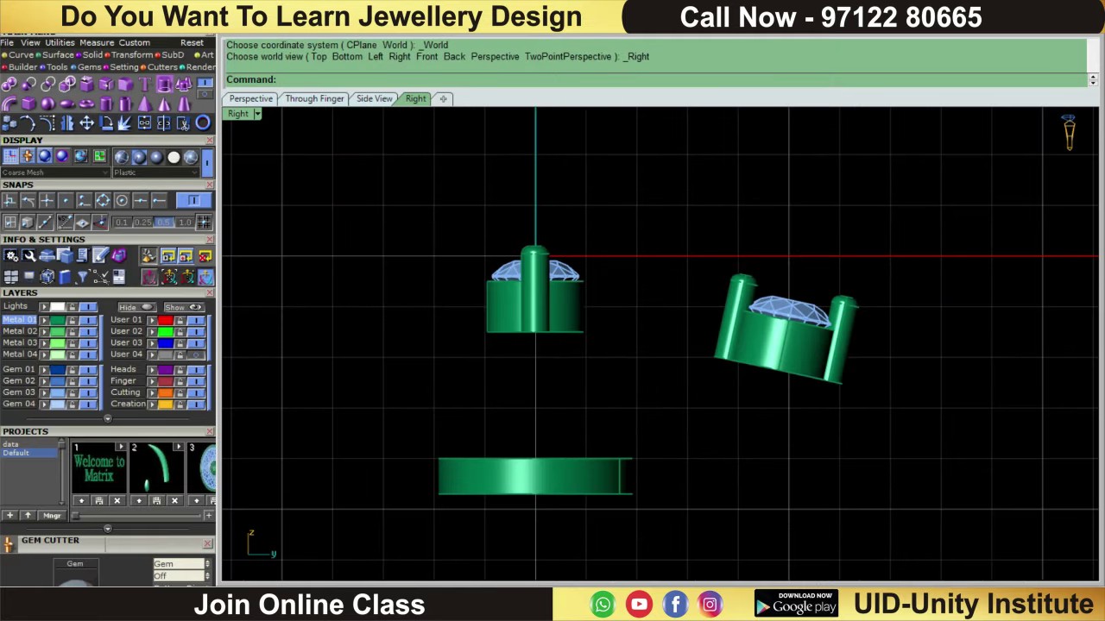
{"action": "right_click_drag", "start_coordinate": [617, 291], "coordinate": [497, 291]}
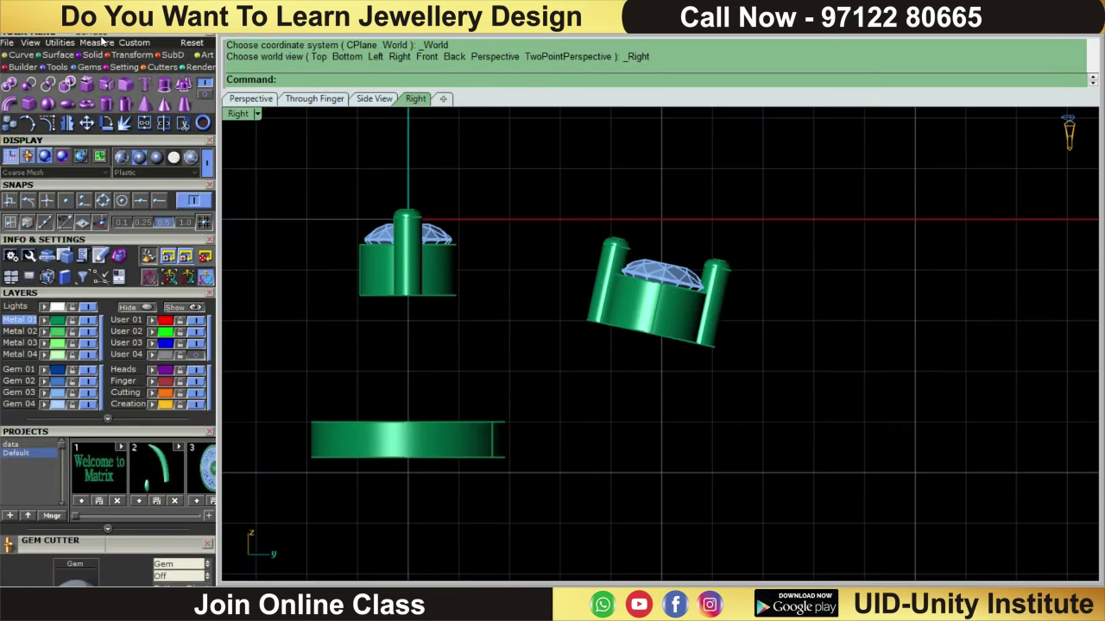
{"action": "left_click", "coordinate": [21, 57]}
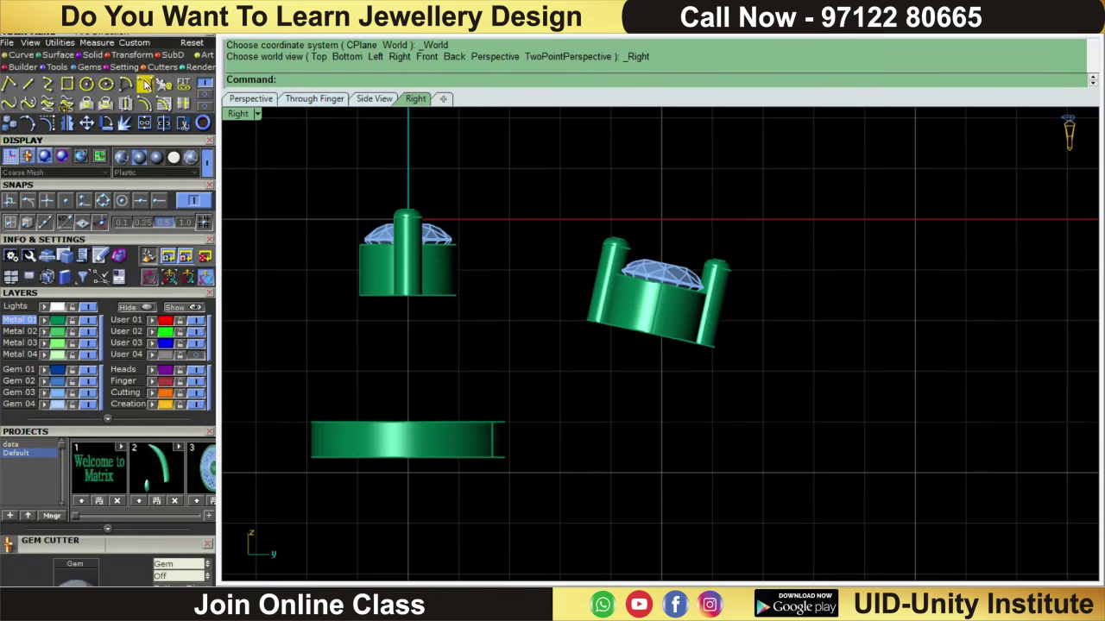
{"action": "left_click", "coordinate": [144, 84]}
{"action": "scroll", "coordinate": [552, 234], "scroll_direction": "down", "scroll_amount": 2}
{"action": "scroll", "coordinate": [573, 308], "scroll_direction": "down", "scroll_amount": 1}
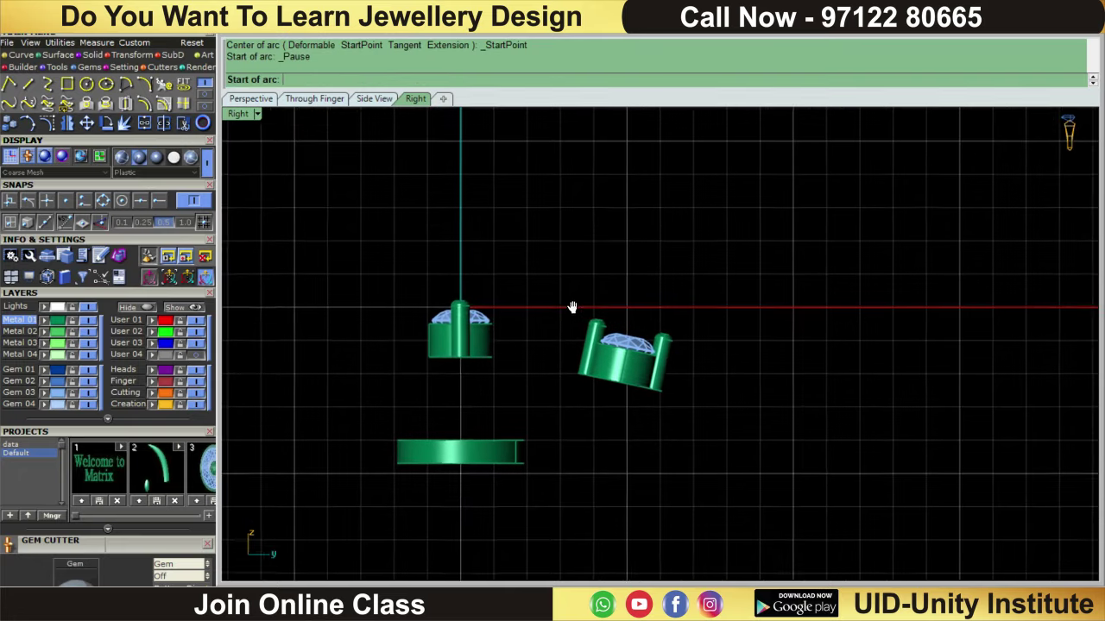
{"action": "scroll", "coordinate": [559, 489], "scroll_direction": "down", "scroll_amount": 1}
{"action": "scroll", "coordinate": [582, 403], "scroll_direction": "up", "scroll_amount": 3}
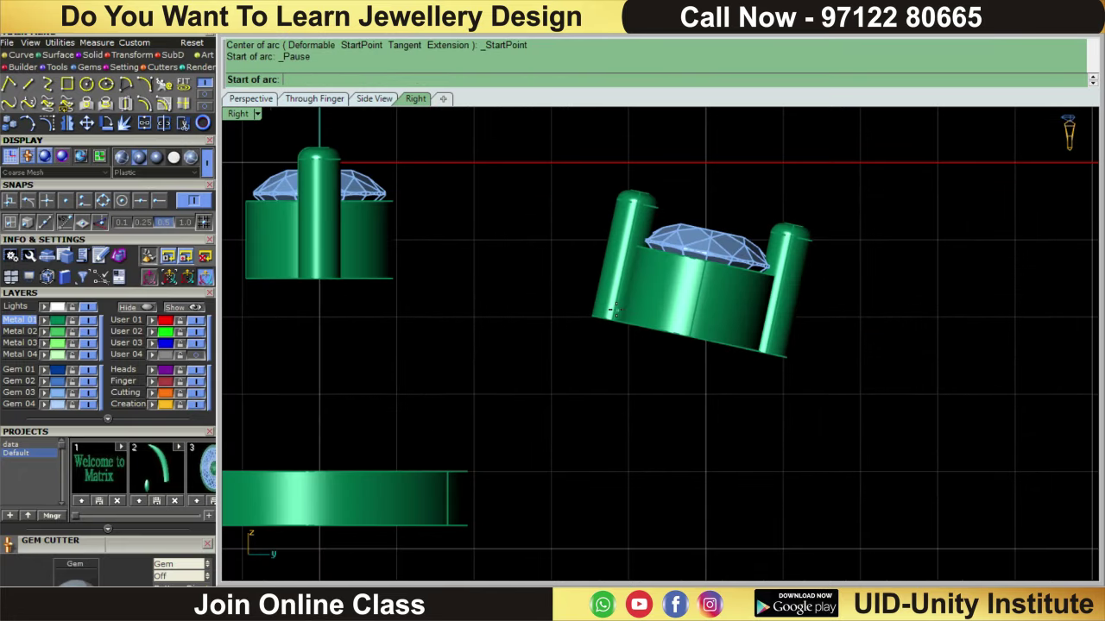
{"action": "left_click", "coordinate": [614, 309]}
{"action": "left_click", "coordinate": [459, 499]}
{"action": "scroll", "coordinate": [569, 388], "scroll_direction": "down", "scroll_amount": 3}
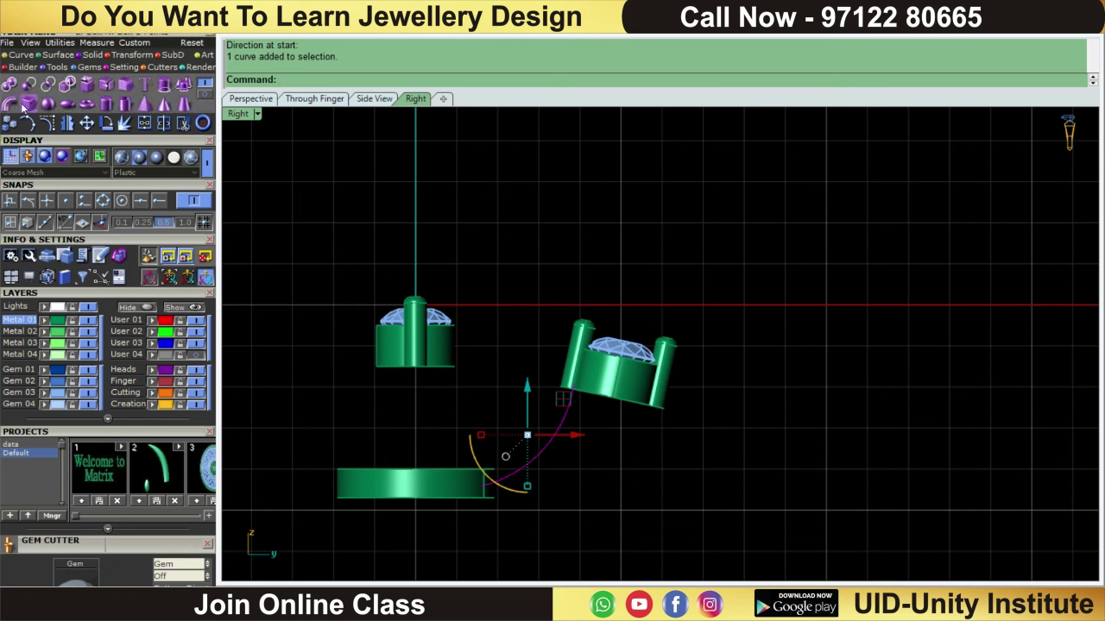
Try a 0.7-diameter pipe along the arc, check it from the top, then undo it
{"action": "left_click", "coordinate": [344, 79]}
{"action": "type", "text": "0.7"}
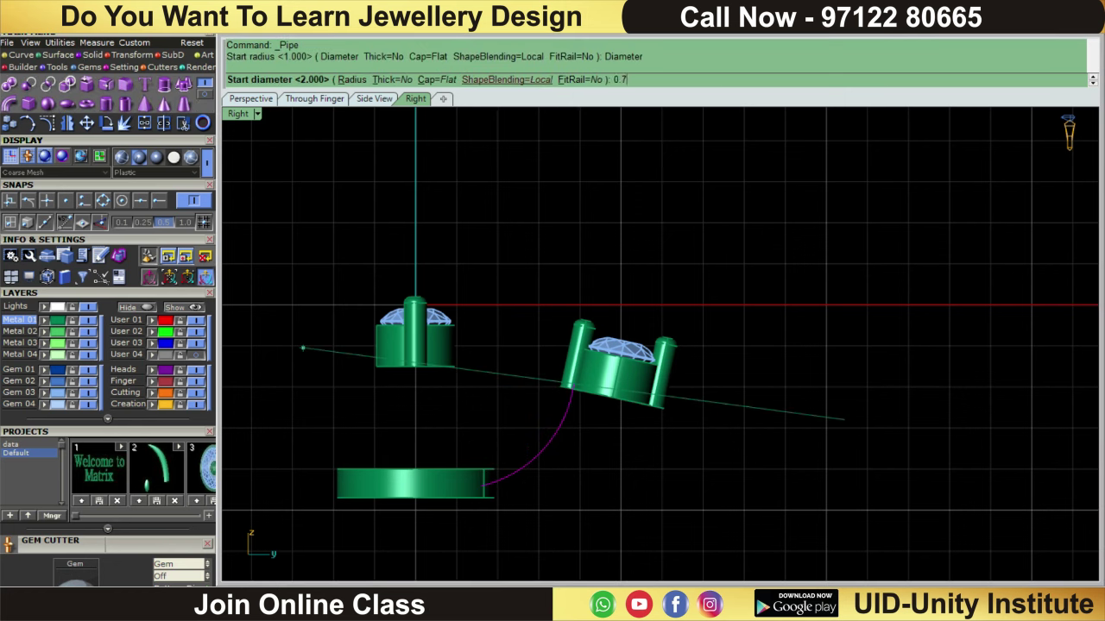
{"action": "key", "text": "Return"}
{"action": "key", "text": "Return"}
{"action": "key", "text": "Return"}
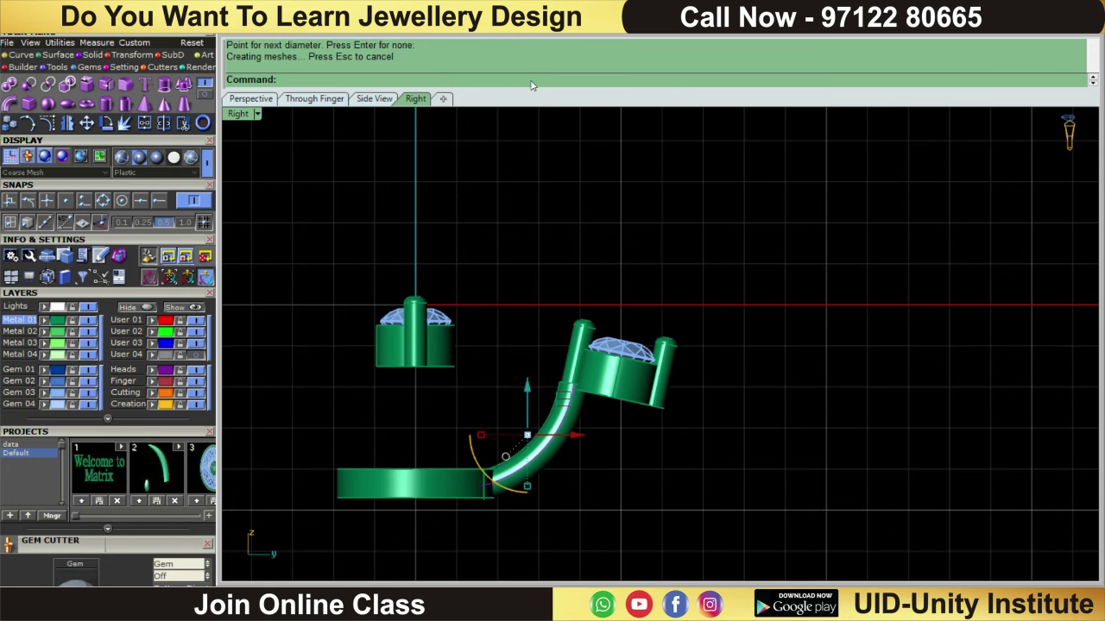
{"action": "scroll", "coordinate": [760, 440], "scroll_direction": "up", "scroll_amount": 2}
{"action": "key", "text": "ctrl+F1"}
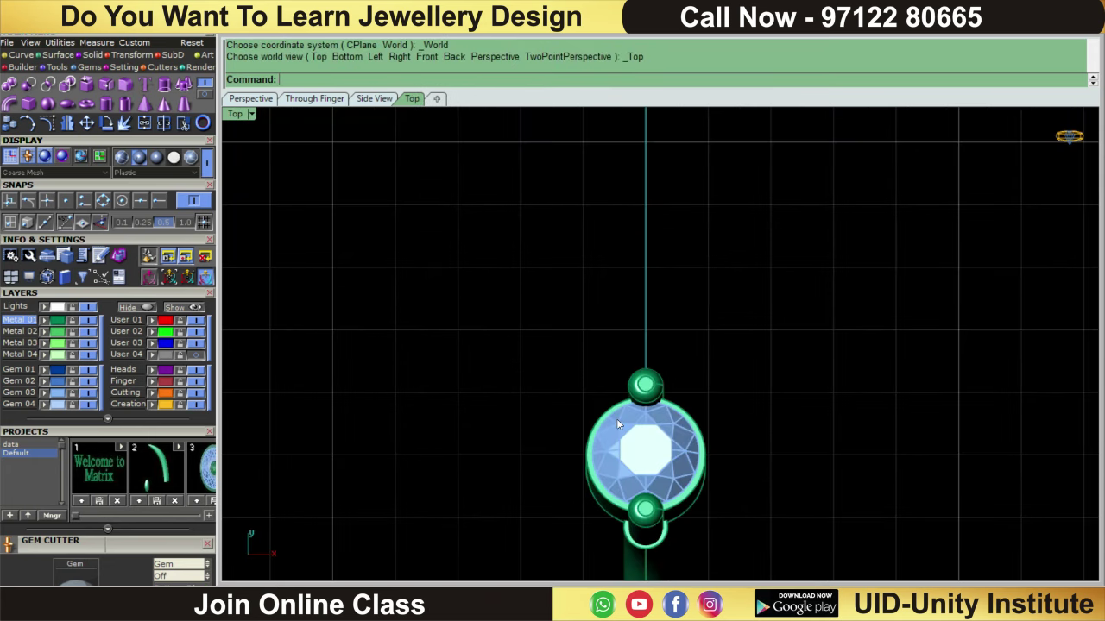
{"action": "scroll", "coordinate": [616, 419], "scroll_direction": "up", "scroll_amount": 1}
{"action": "right_click_drag", "start_coordinate": [683, 514], "coordinate": [682, 391]}
{"action": "key", "text": "ctrl+z"}
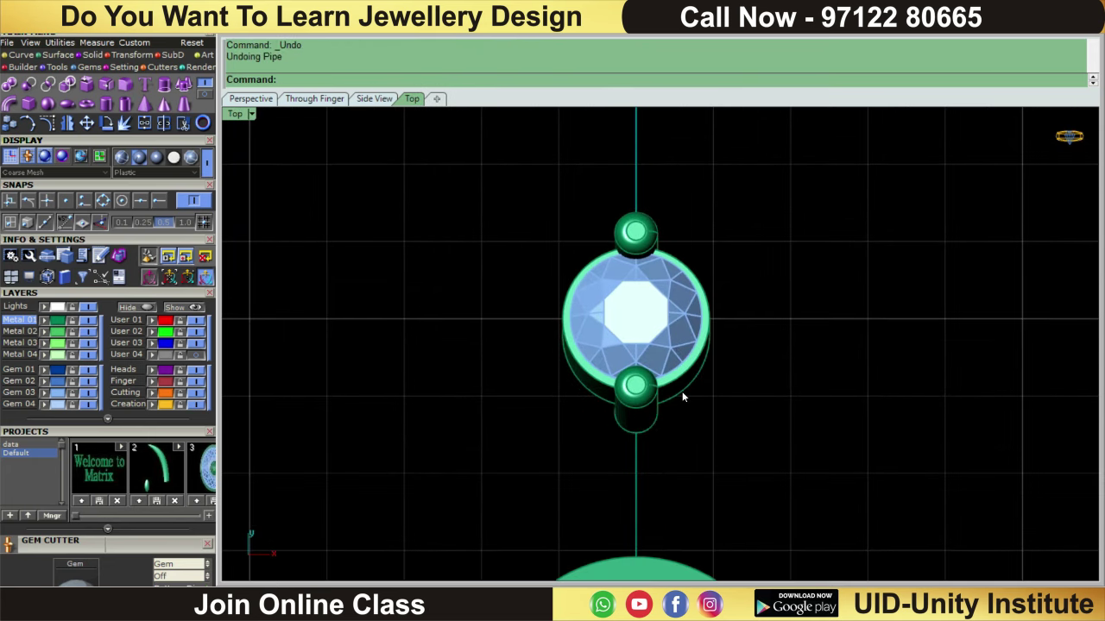
{"action": "key", "text": "ctrl+F3"}
Show the arc's control points and adjust its top end point
{"action": "left_click_drag", "start_coordinate": [701, 460], "coordinate": [555, 434]}
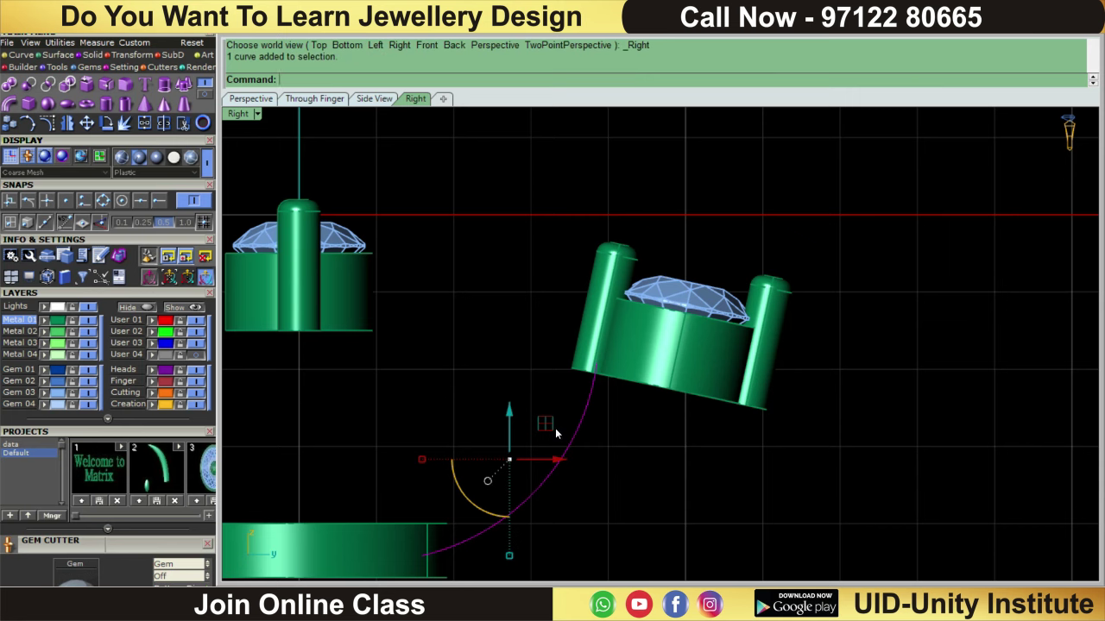
{"action": "key", "text": "F10"}
{"action": "left_click", "coordinate": [596, 363]}
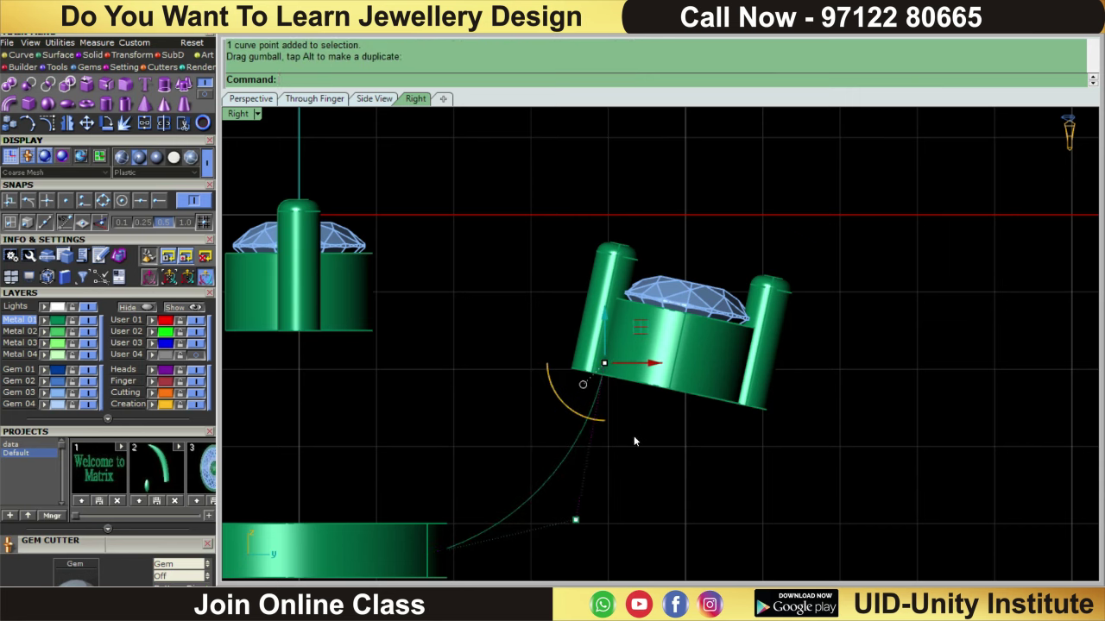
{"action": "key", "text": "Escape"}
{"action": "key", "text": "Escape"}
Pipe the arc with the default diameters and view it from the Top
{"action": "left_click", "coordinate": [567, 456]}
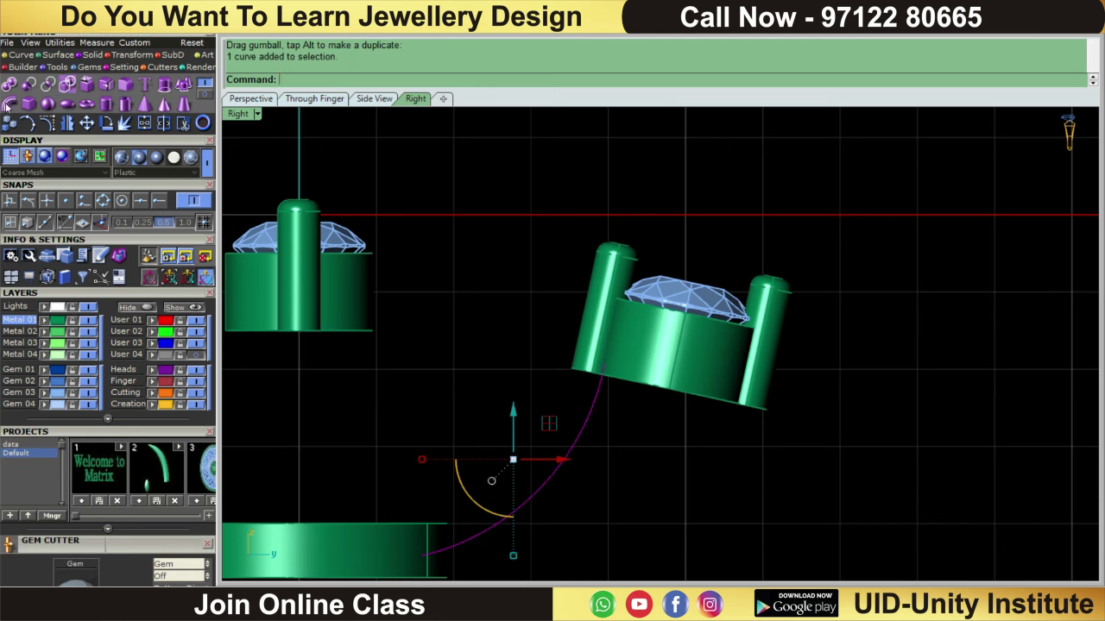
{"action": "left_click", "coordinate": [99, 107]}
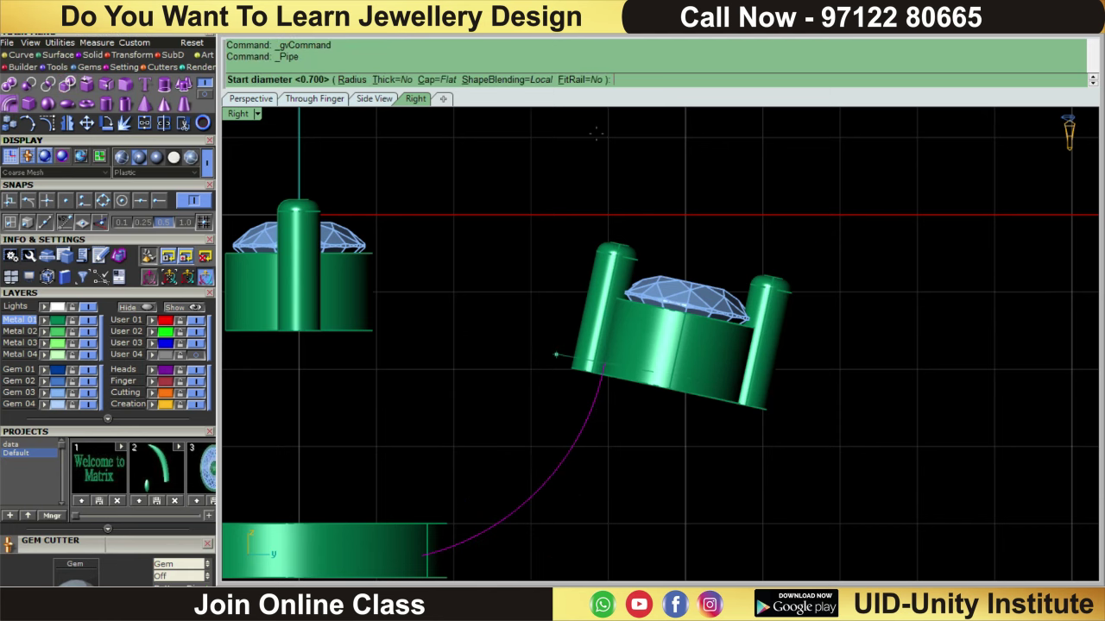
{"action": "key", "text": "Return"}
{"action": "key", "text": "Return"}
{"action": "key", "text": "Return"}
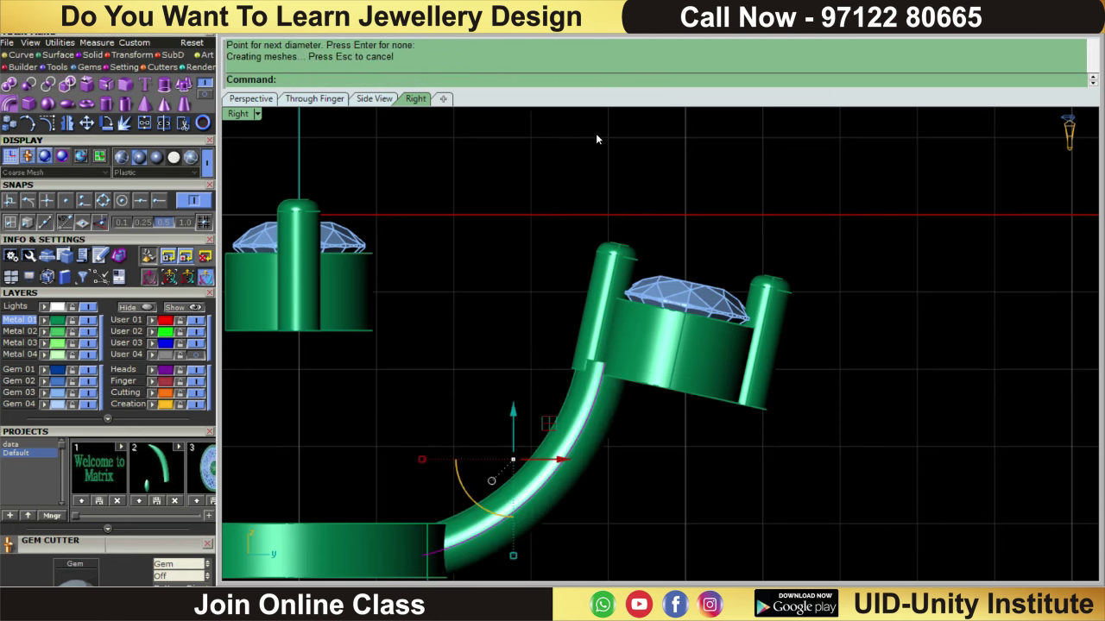
{"action": "key", "text": "ctrl+F1"}
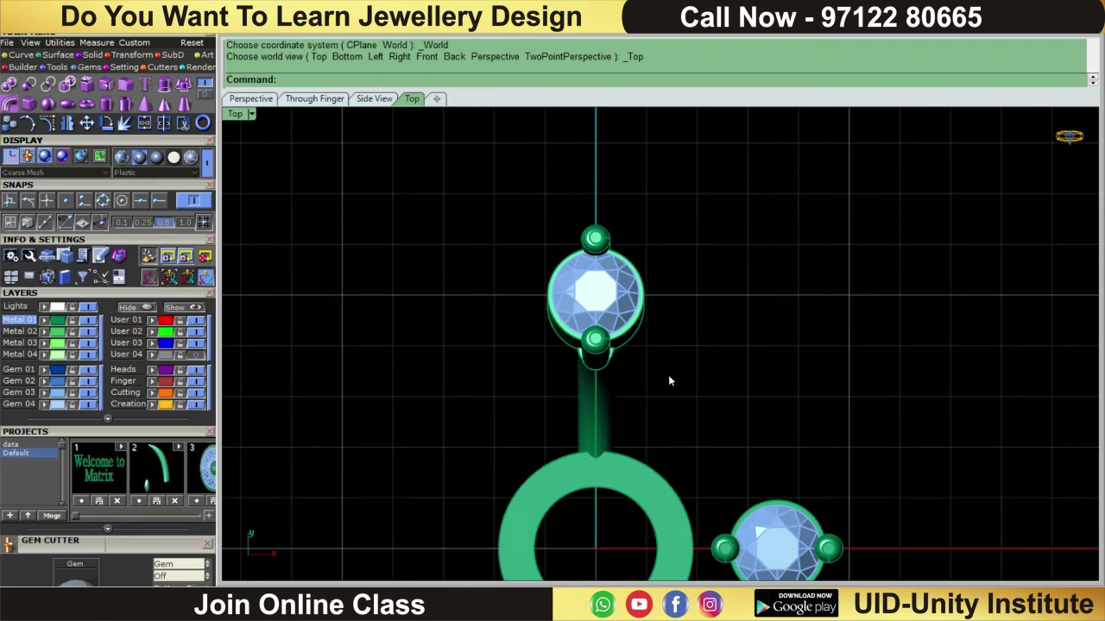
Group the gem head, its prongs and the pipe arm
{"action": "left_click_drag", "start_coordinate": [668, 374], "coordinate": [531, 369]}
{"action": "scroll", "coordinate": [608, 423], "scroll_direction": "up", "scroll_amount": 1}
{"action": "scroll", "coordinate": [608, 423], "scroll_direction": "up", "scroll_amount": 2}
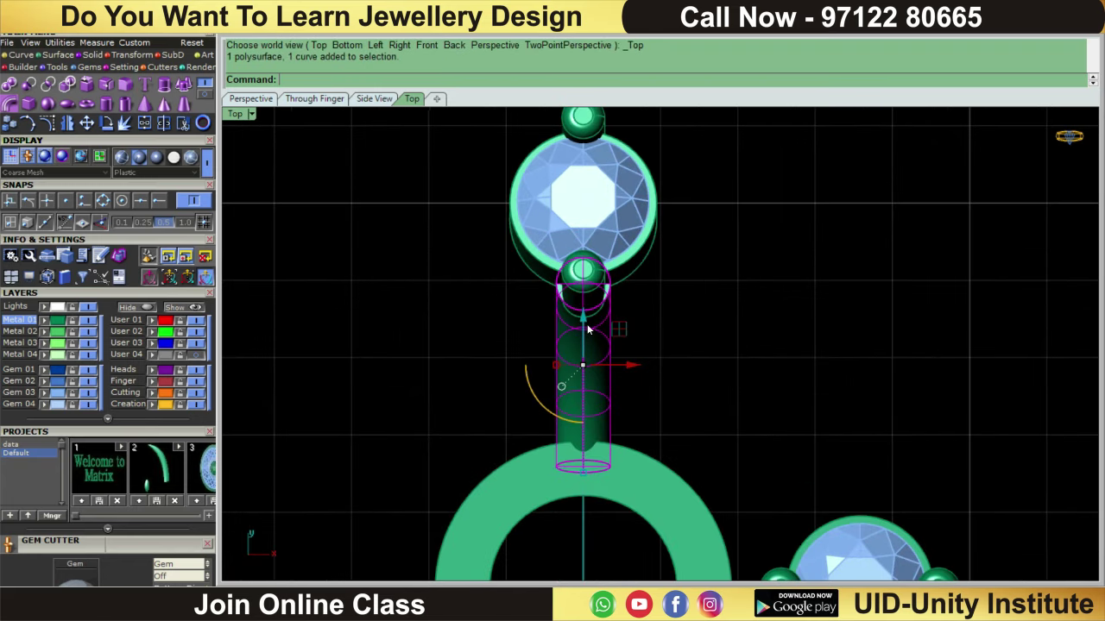
{"action": "left_click_drag", "start_coordinate": [588, 329], "coordinate": [588, 332]}
{"action": "scroll", "coordinate": [712, 207], "scroll_direction": "down", "scroll_amount": 3}
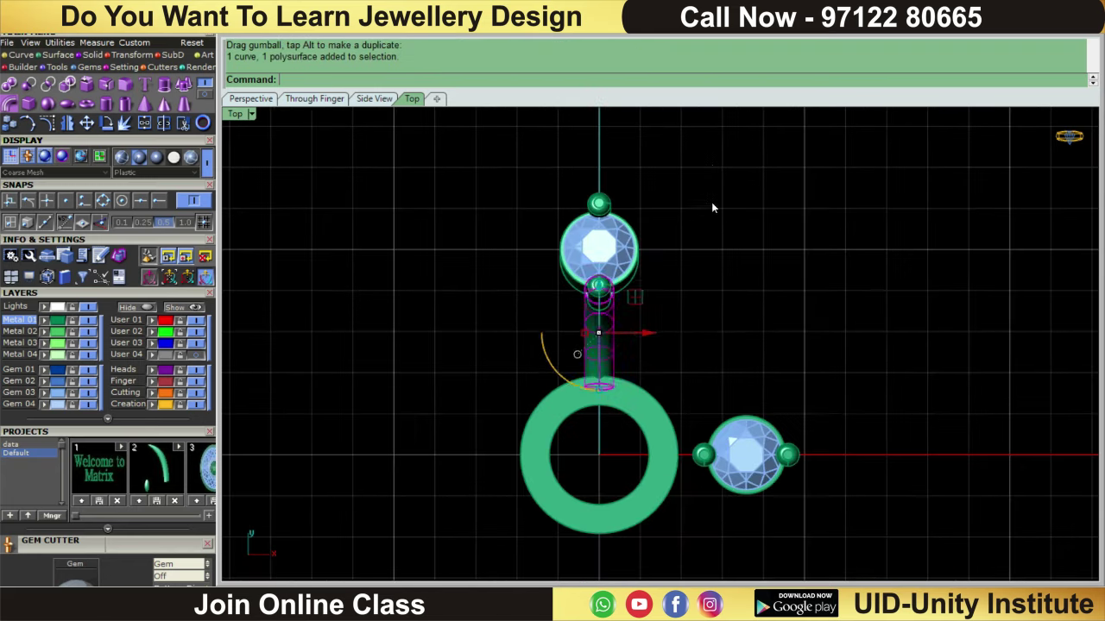
{"action": "left_click_drag", "start_coordinate": [713, 168], "coordinate": [496, 330]}
{"action": "type", "text": "g"}
{"action": "key", "text": "Return"}
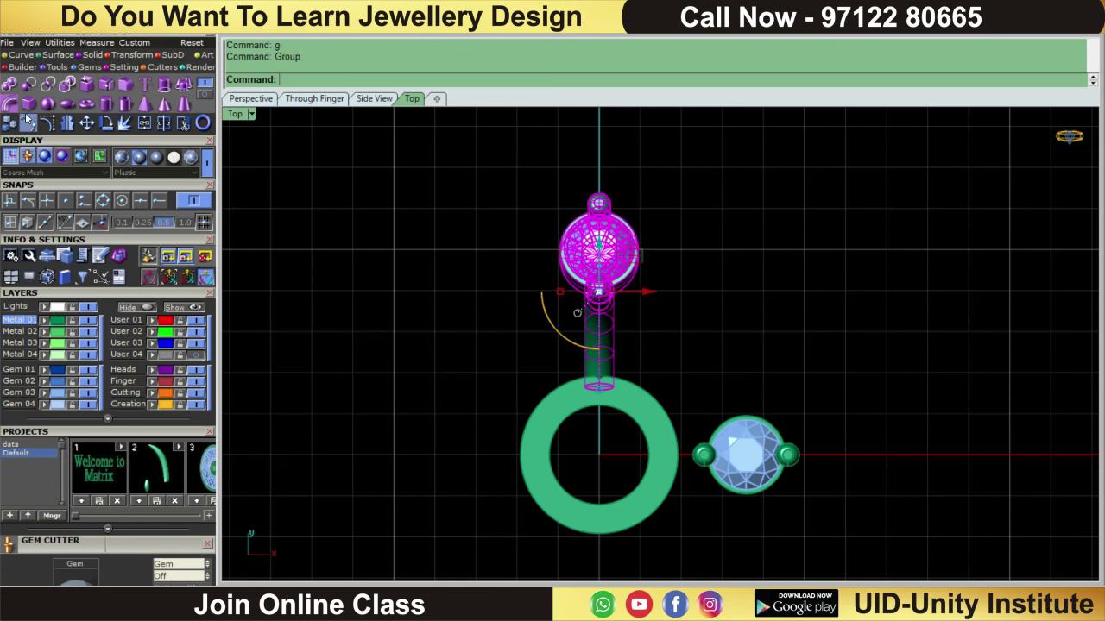
Start a polar array of the group from the Transform tools
{"action": "right_click_drag", "start_coordinate": [373, 252], "coordinate": [348, 290]}
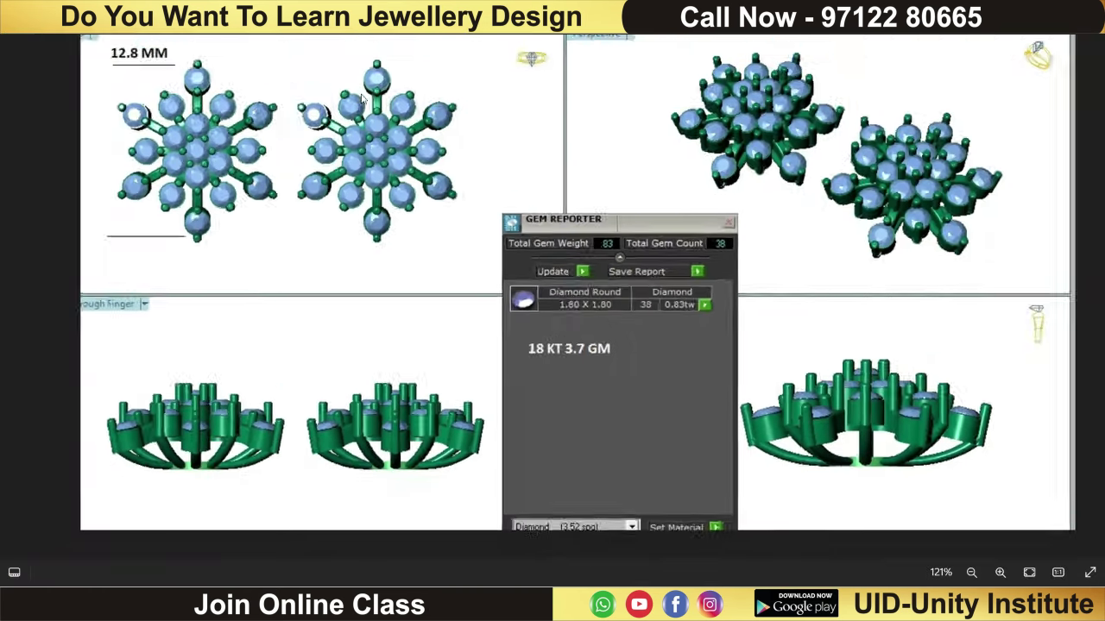
{"action": "scroll", "coordinate": [362, 99], "scroll_direction": "up", "scroll_amount": 2}
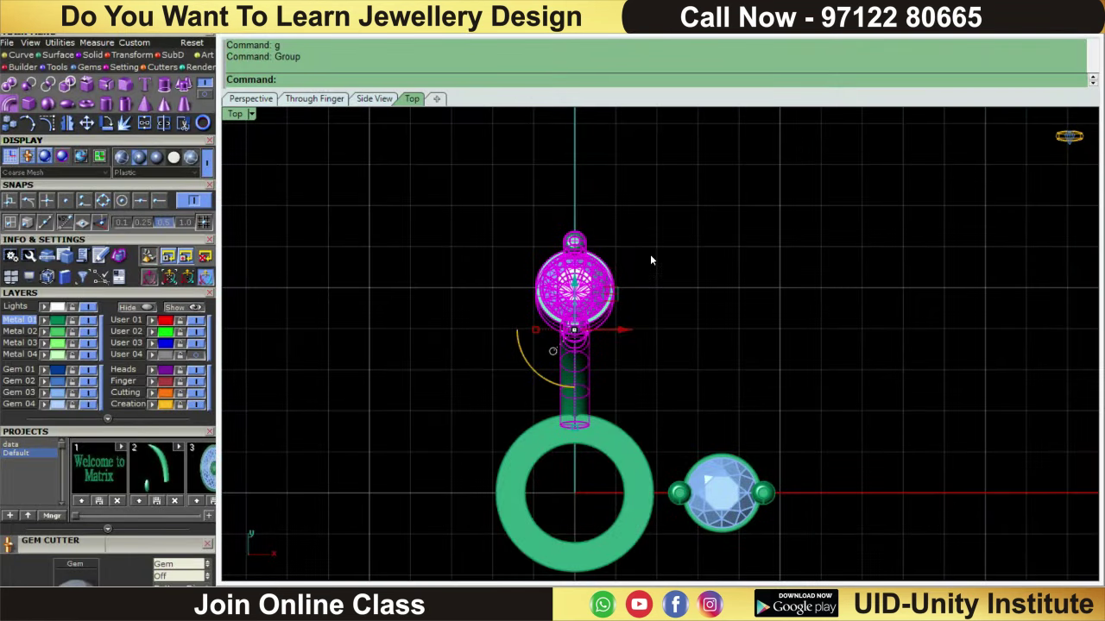
{"action": "left_click", "coordinate": [130, 54]}
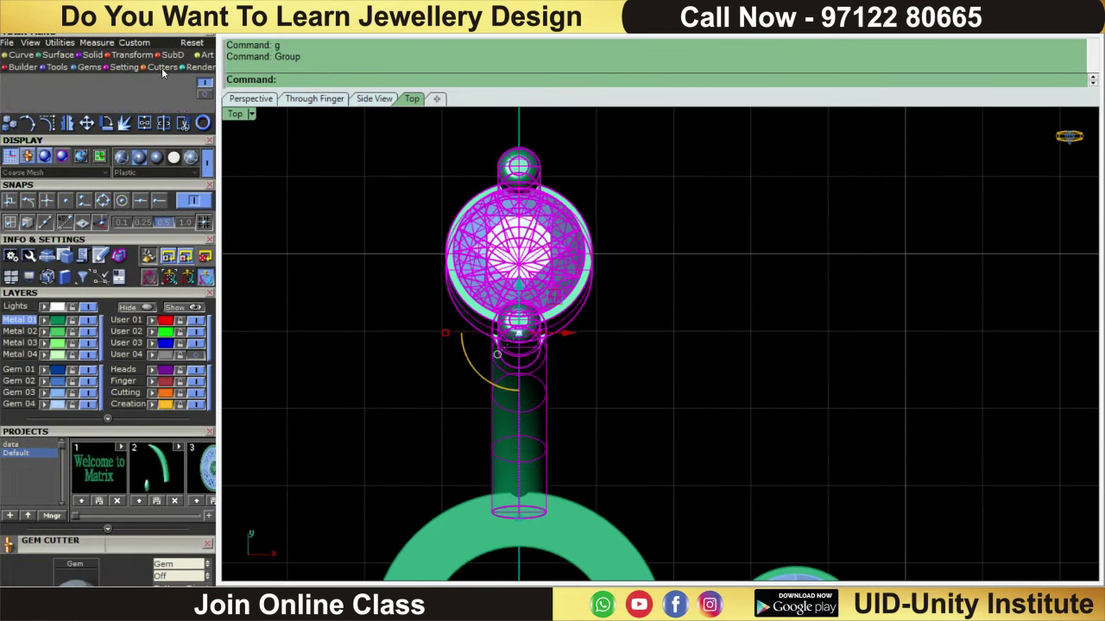
{"action": "left_click", "coordinate": [164, 84]}
{"action": "scroll", "coordinate": [724, 343], "scroll_direction": "down", "scroll_amount": 4}
Polar-array the group around 0,0,0 with 6 items over 360°
{"action": "right_click_drag", "start_coordinate": [724, 343], "coordinate": [702, 380]}
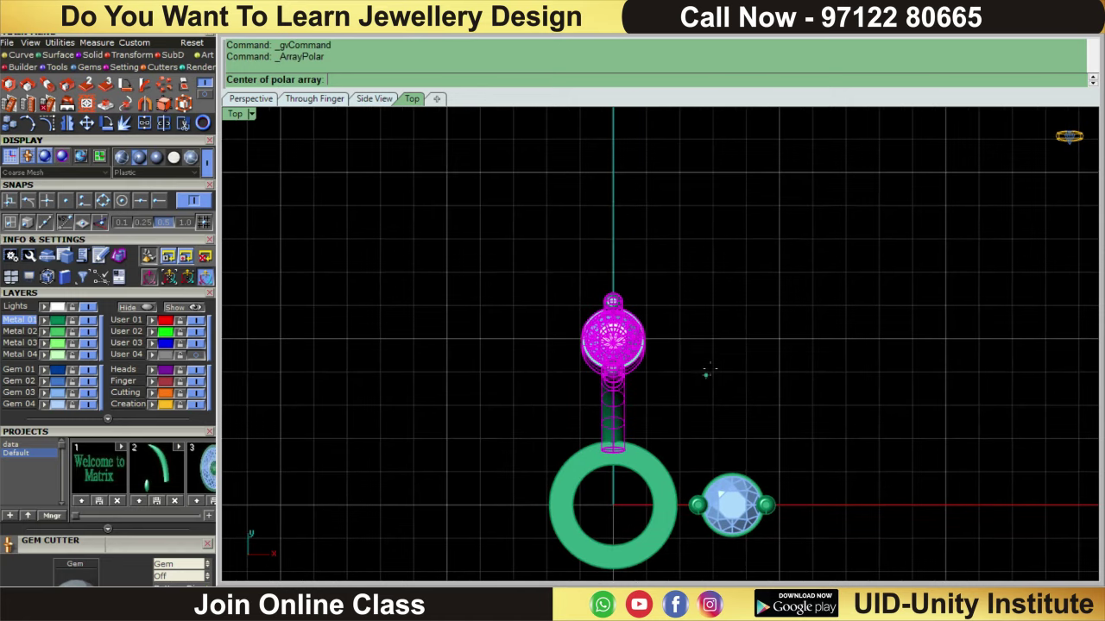
{"action": "type", "text": "0,0,0"}
{"action": "key", "text": "Return"}
{"action": "key", "text": "Return"}
{"action": "key", "text": "Return"}
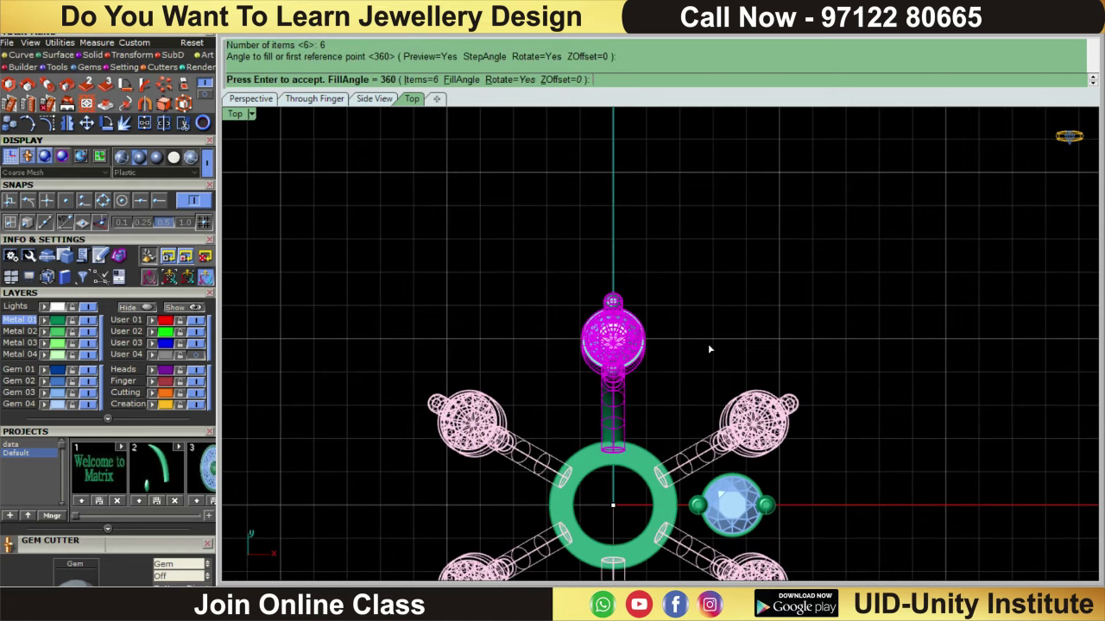
{"action": "key", "text": "Return"}
{"action": "scroll", "coordinate": [708, 344], "scroll_direction": "down", "scroll_amount": 3}
{"action": "key", "text": "Return"}
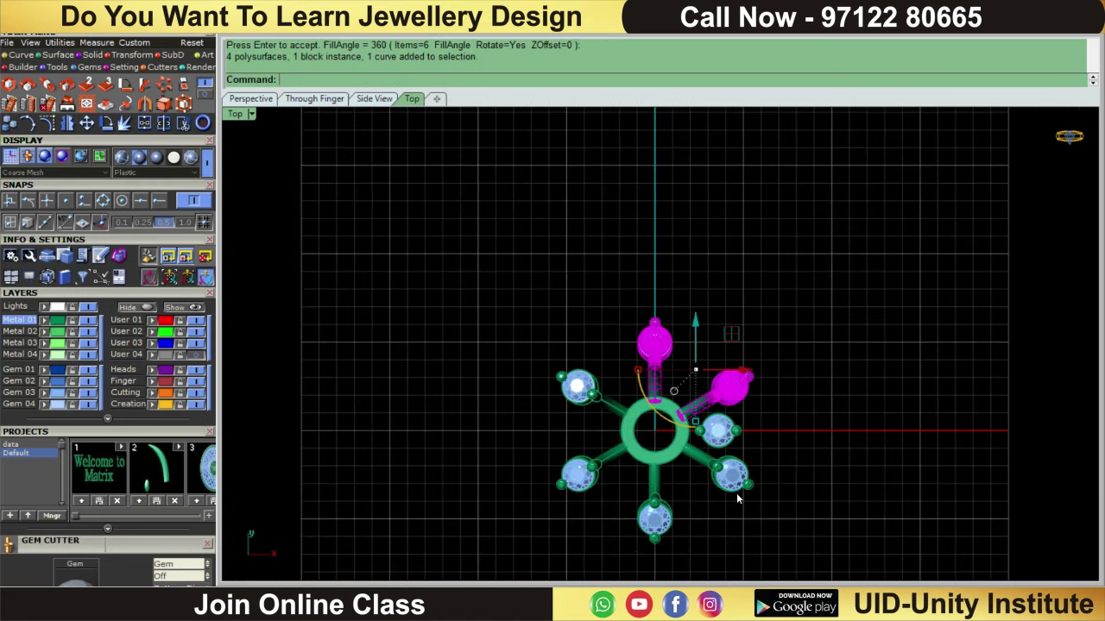
Group all six arrayed arms and switch to the Front view
{"action": "left_click", "coordinate": [583, 380], "text": "shift"}
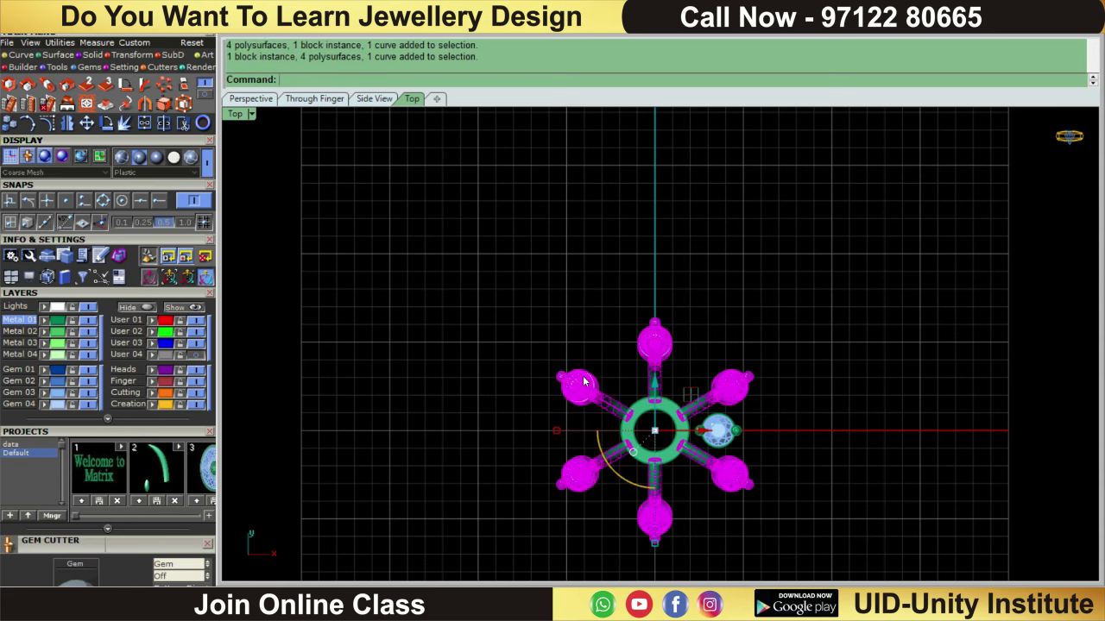
{"action": "type", "text": "g"}
{"action": "key", "text": "Return"}
{"action": "left_click", "coordinate": [850, 418]}
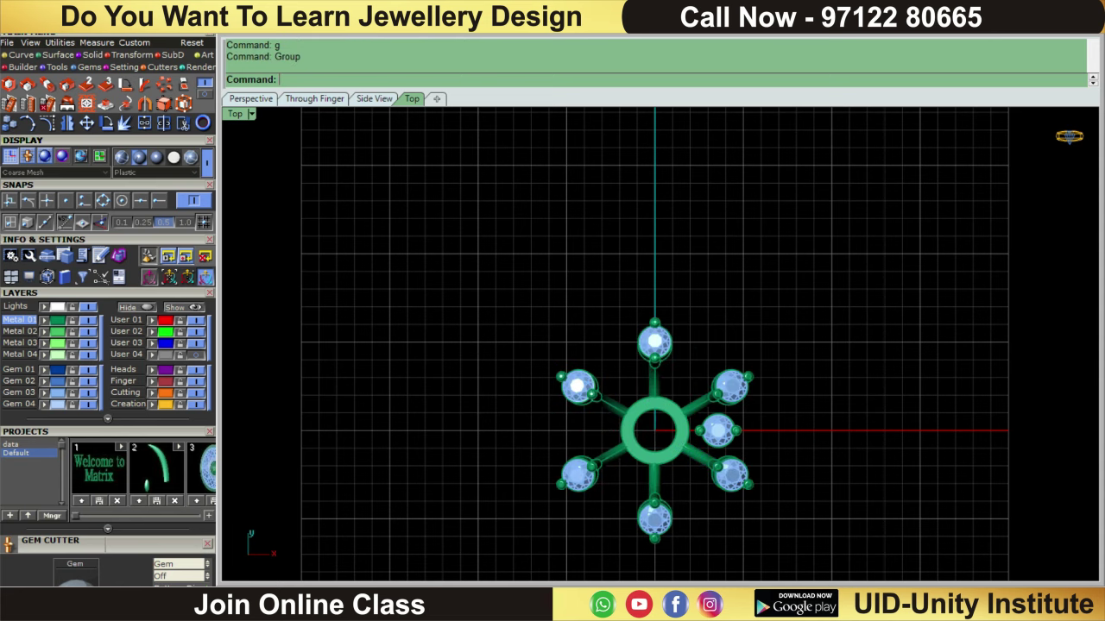
{"action": "key", "text": "ctrl+F2"}
{"action": "scroll", "coordinate": [742, 432], "scroll_direction": "up", "scroll_amount": 3}
{"action": "scroll", "coordinate": [699, 354], "scroll_direction": "up", "scroll_amount": 3}
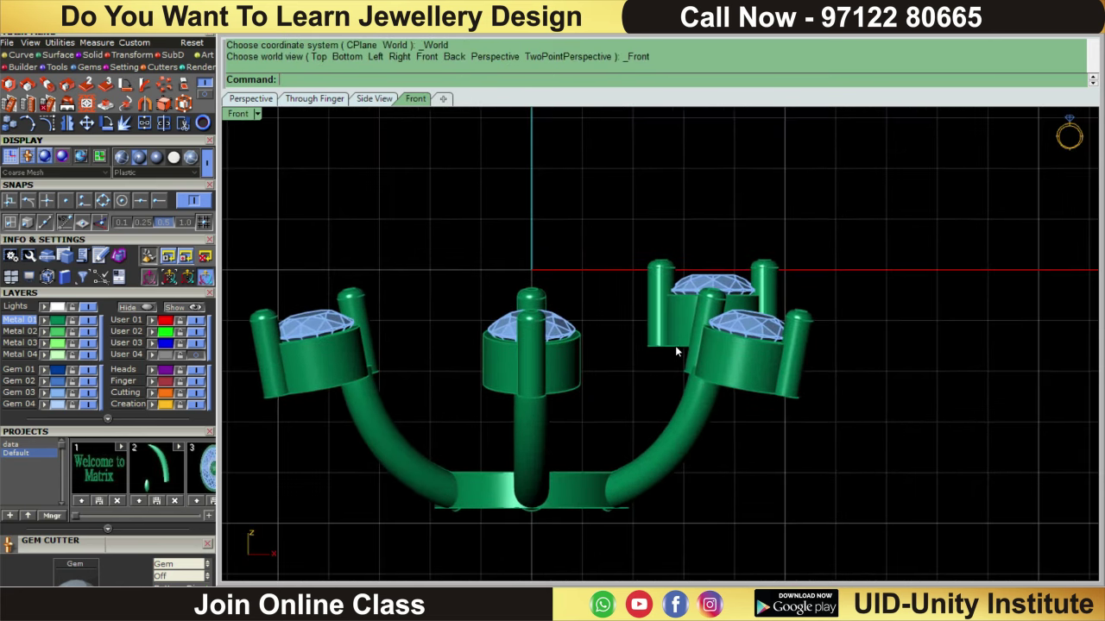
Draw an arc from the ring hub to the inner gem head, setting its start direction
{"action": "scroll", "coordinate": [666, 388], "scroll_direction": "down", "scroll_amount": 3}
{"action": "scroll", "coordinate": [646, 466], "scroll_direction": "up", "scroll_amount": 3}
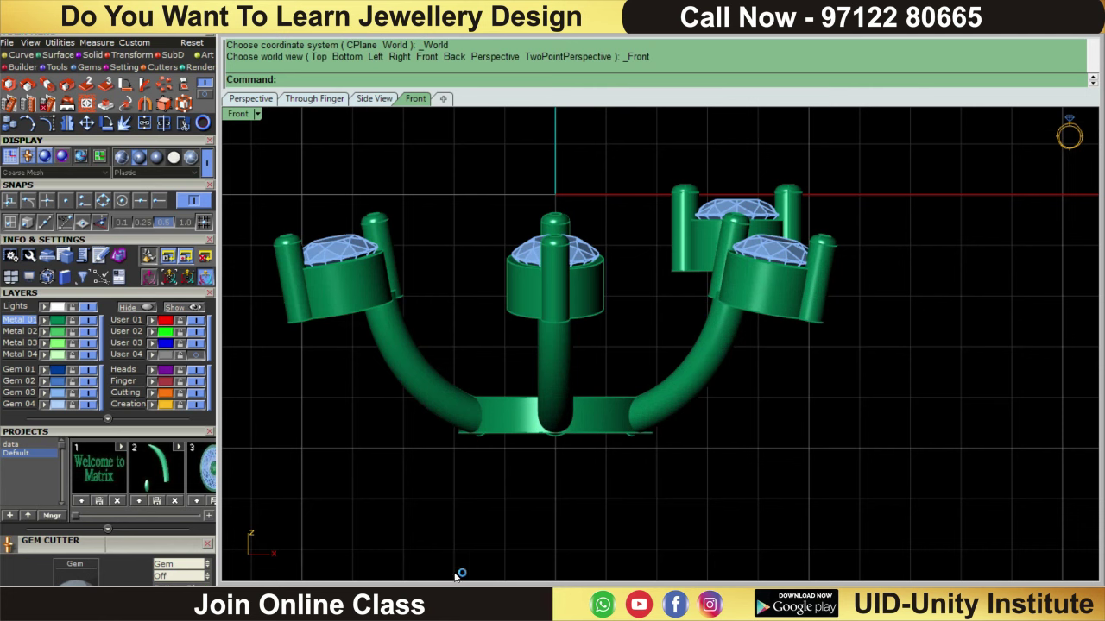
{"action": "left_click", "coordinate": [22, 57]}
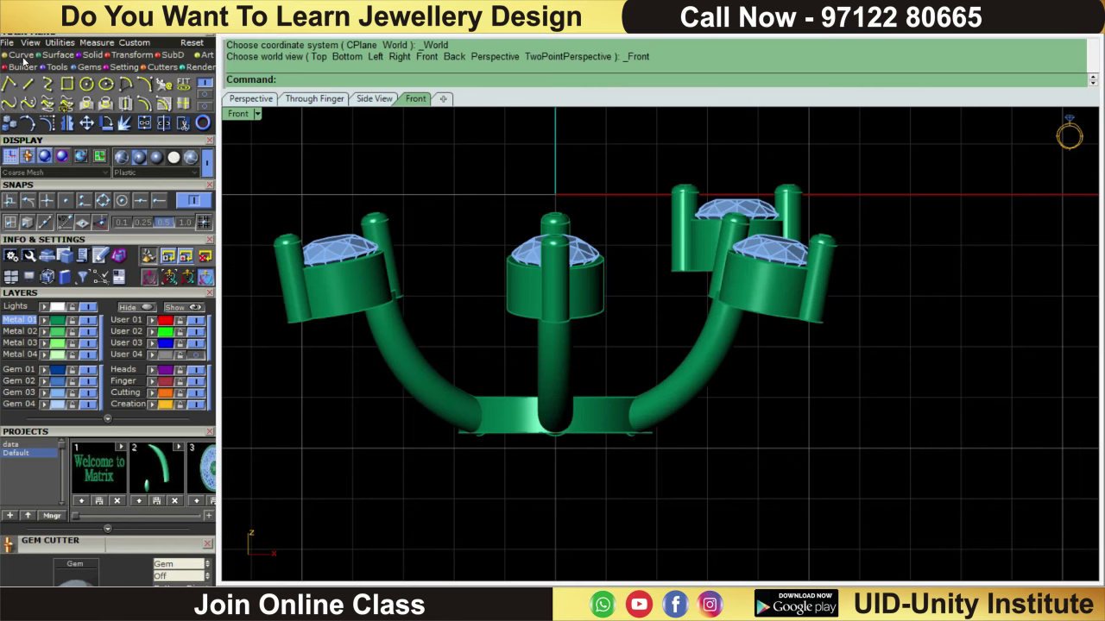
{"action": "left_click", "coordinate": [145, 84]}
{"action": "scroll", "coordinate": [764, 285], "scroll_direction": "up", "scroll_amount": 2}
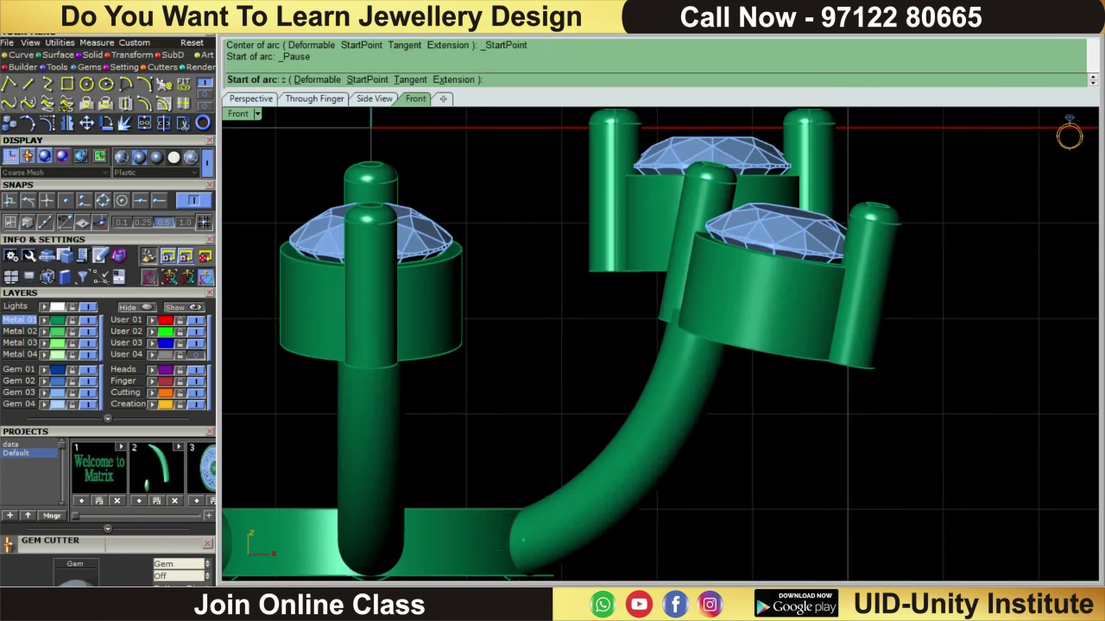
{"action": "scroll", "coordinate": [536, 509], "scroll_direction": "down", "scroll_amount": 5}
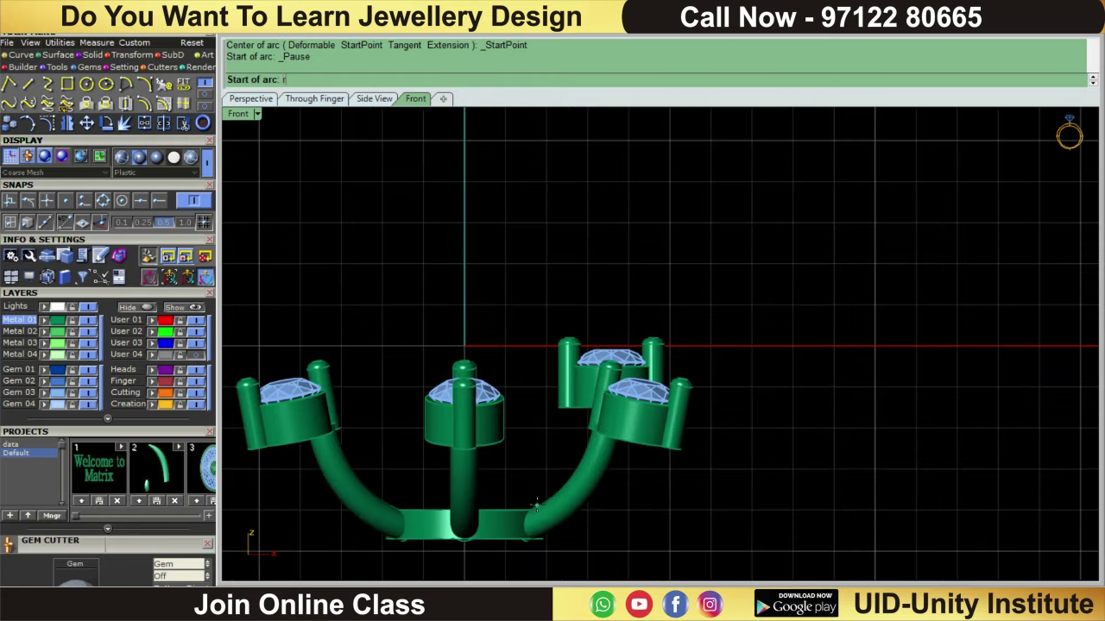
{"action": "key", "text": "ctrl+F3"}
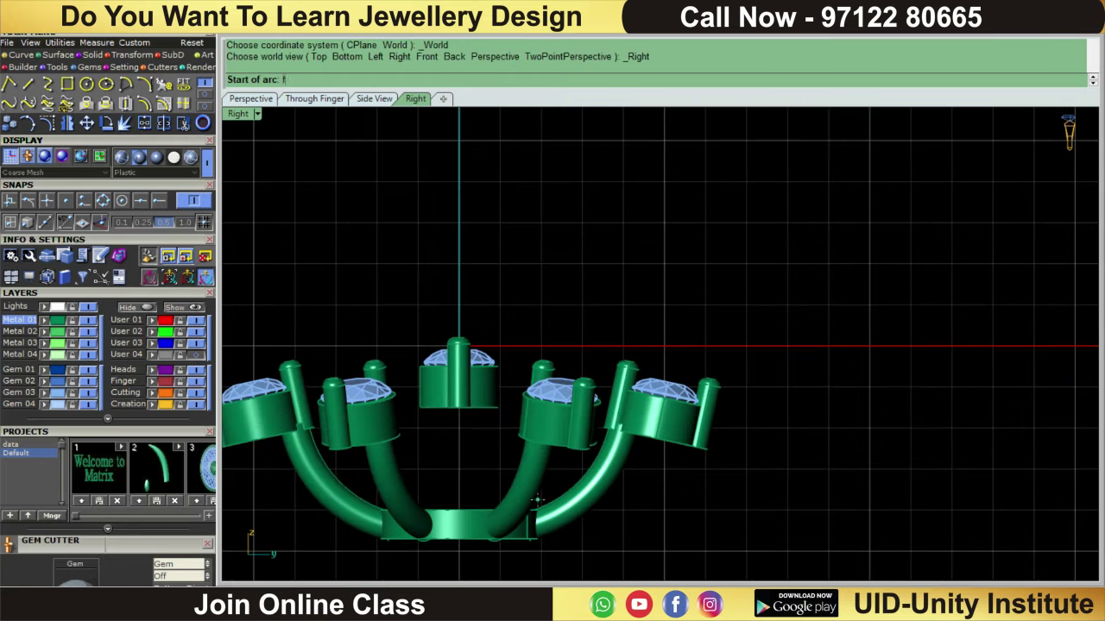
{"action": "key", "text": "ctrl+F2"}
{"action": "scroll", "coordinate": [526, 500], "scroll_direction": "up", "scroll_amount": 3}
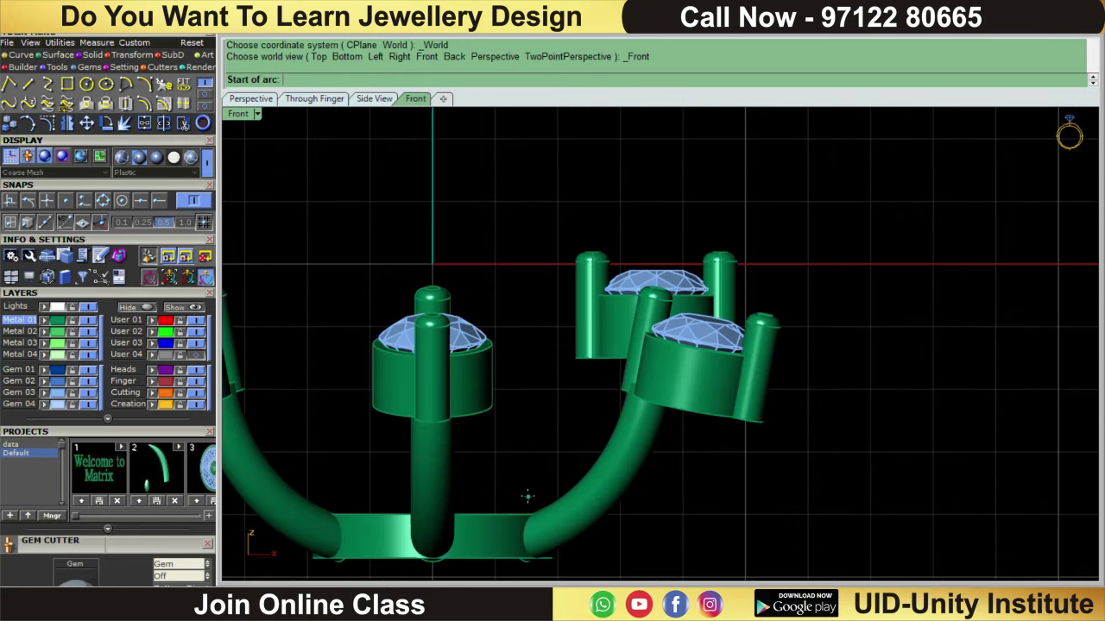
{"action": "left_click", "coordinate": [516, 535]}
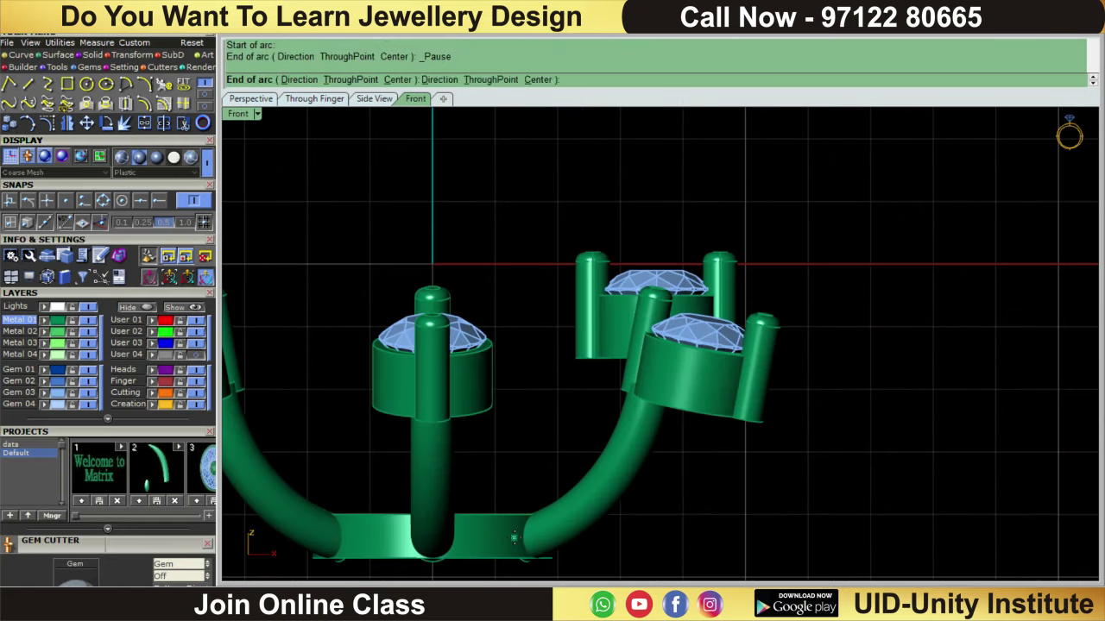
{"action": "left_click", "coordinate": [596, 346]}
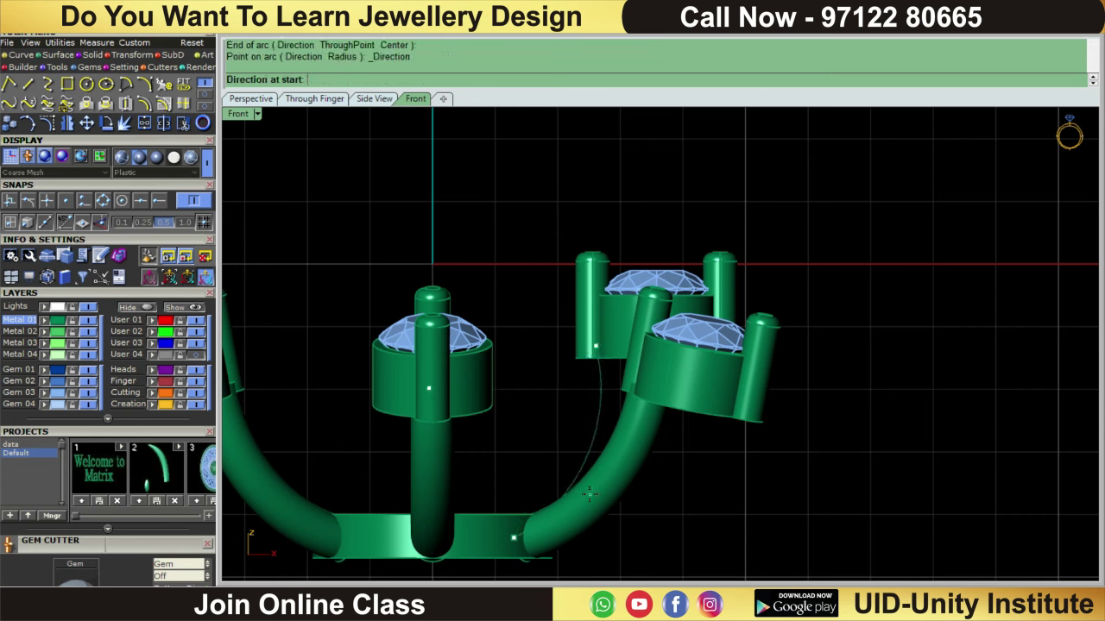
{"action": "left_click", "coordinate": [584, 495]}
Select the new arc and view it from the Top
{"action": "left_click", "coordinate": [590, 434]}
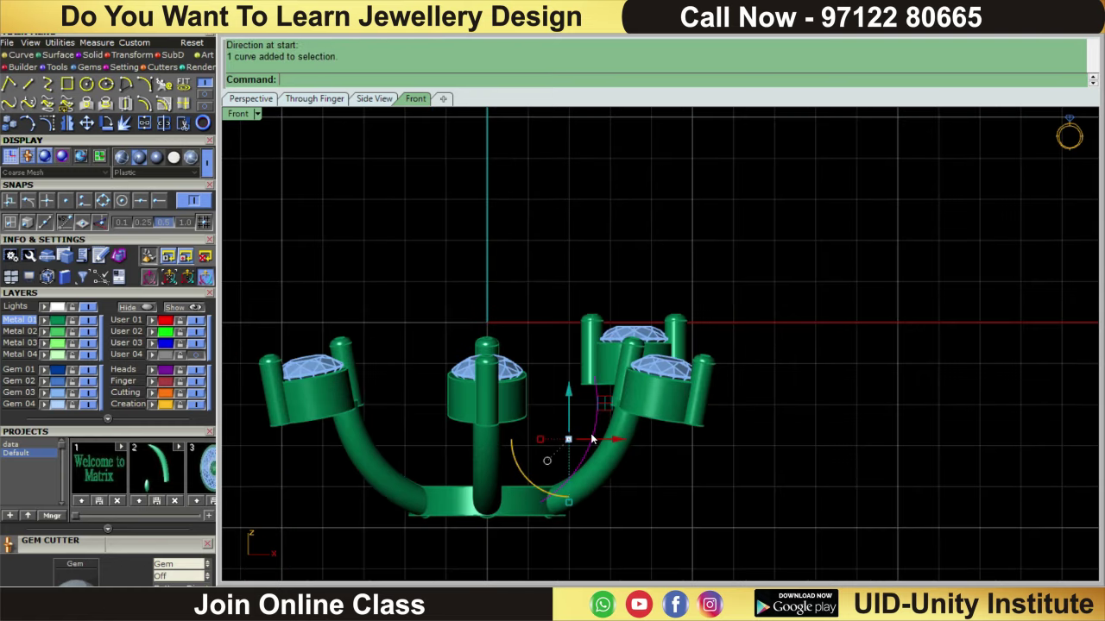
{"action": "key", "text": "ctrl+F1"}
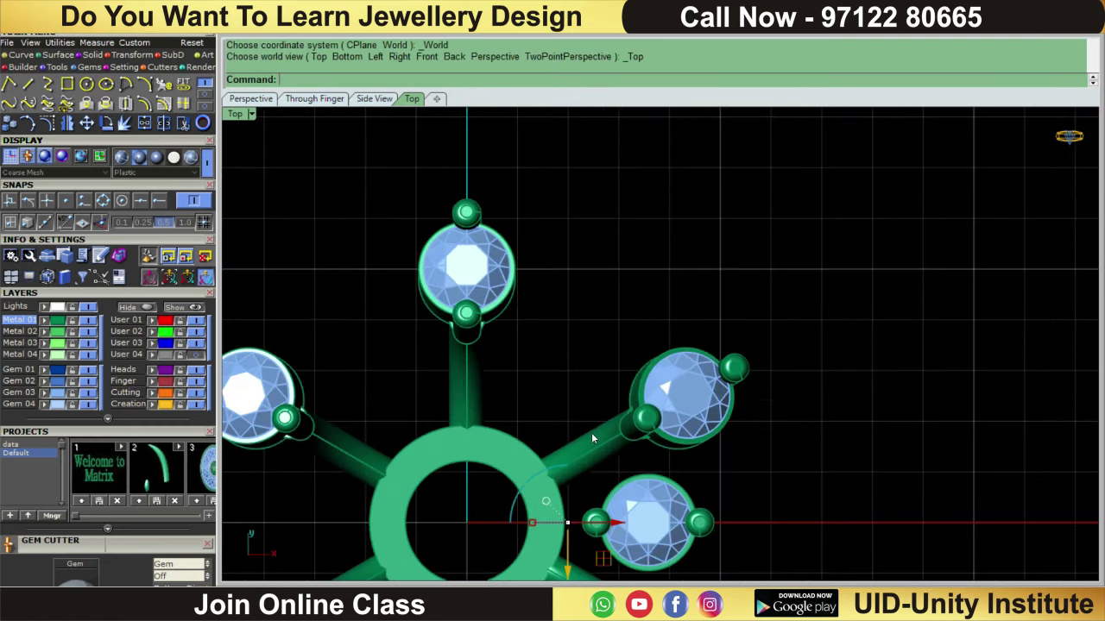
{"action": "scroll", "coordinate": [597, 402], "scroll_direction": "down", "scroll_amount": 2}
{"action": "scroll", "coordinate": [598, 400], "scroll_direction": "up", "scroll_amount": 3}
{"action": "scroll", "coordinate": [599, 402], "scroll_direction": "down", "scroll_amount": 3}
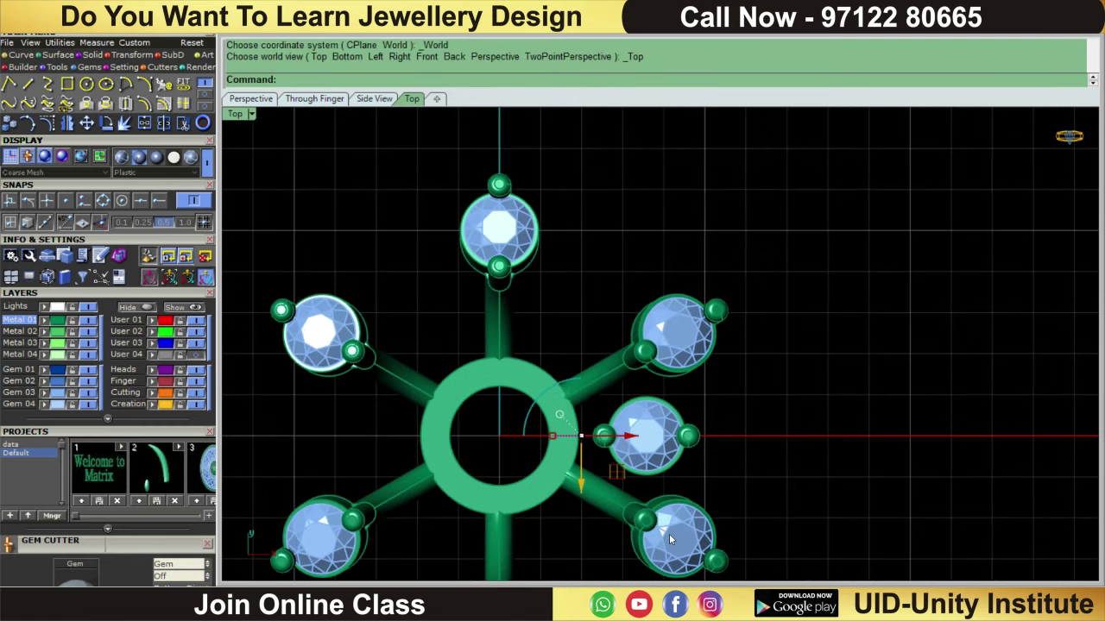
Pipe the new arc with the default 0.7 diameters
{"action": "left_click", "coordinate": [97, 55]}
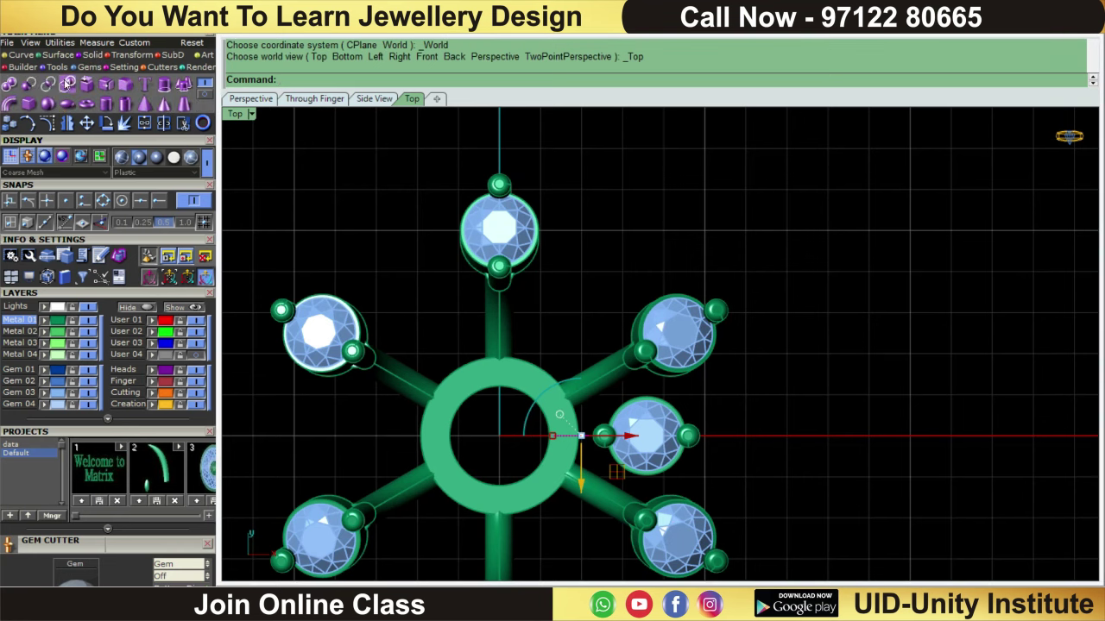
{"action": "left_click", "coordinate": [67, 83]}
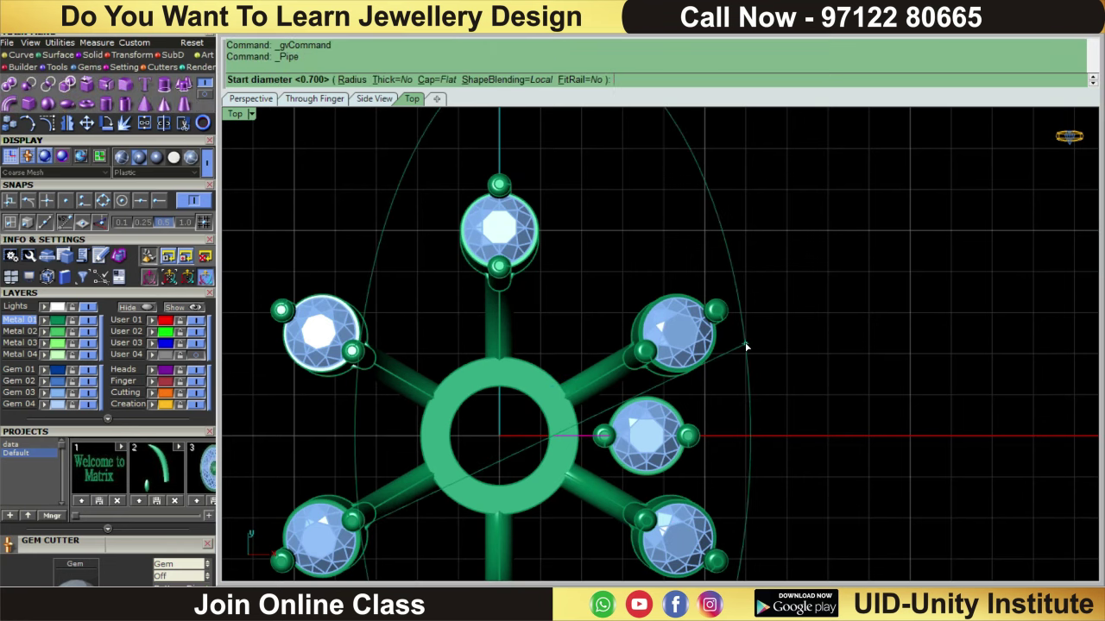
{"action": "key", "text": "Return"}
{"action": "key", "text": "Return"}
{"action": "key", "text": "Return"}
{"action": "scroll", "coordinate": [757, 414], "scroll_direction": "down", "scroll_amount": 1}
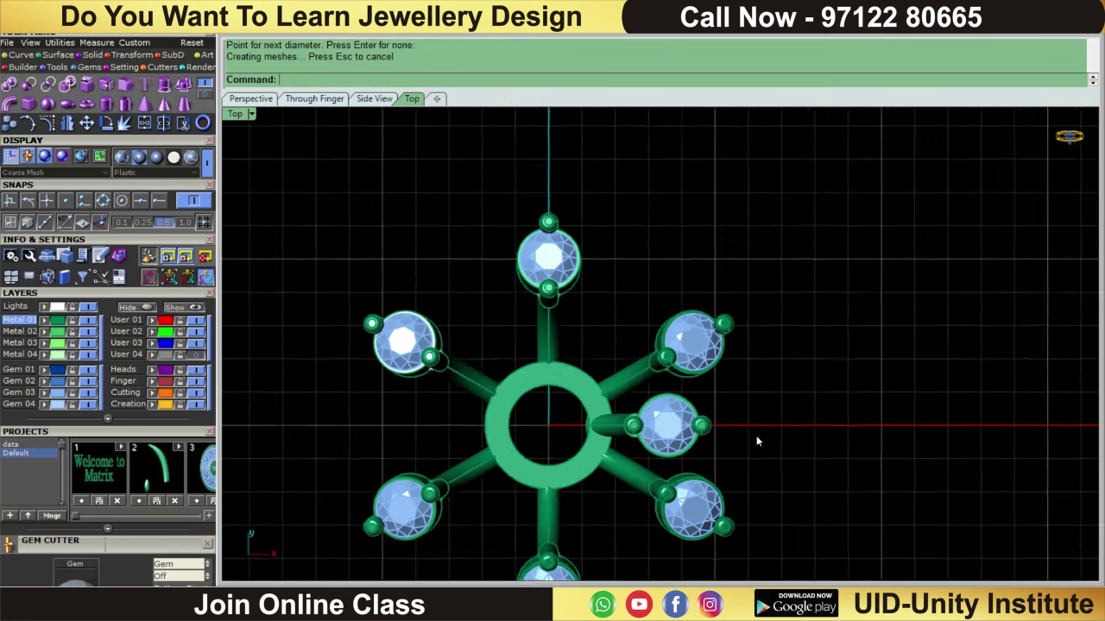
{"action": "right_click_drag", "start_coordinate": [757, 442], "coordinate": [683, 413]}
{"action": "scroll", "coordinate": [682, 413], "scroll_direction": "up", "scroll_amount": 2}
Nudge the new pipe stem into position using the Front view
{"action": "left_click", "coordinate": [620, 380]}
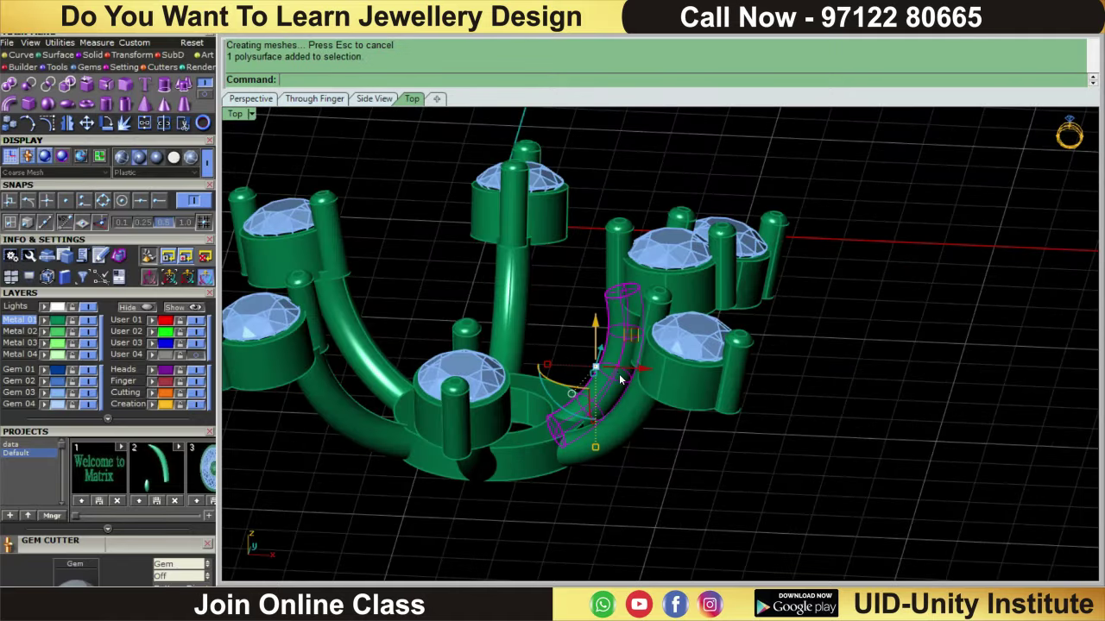
{"action": "left_click_drag", "start_coordinate": [595, 368], "coordinate": [604, 367]}
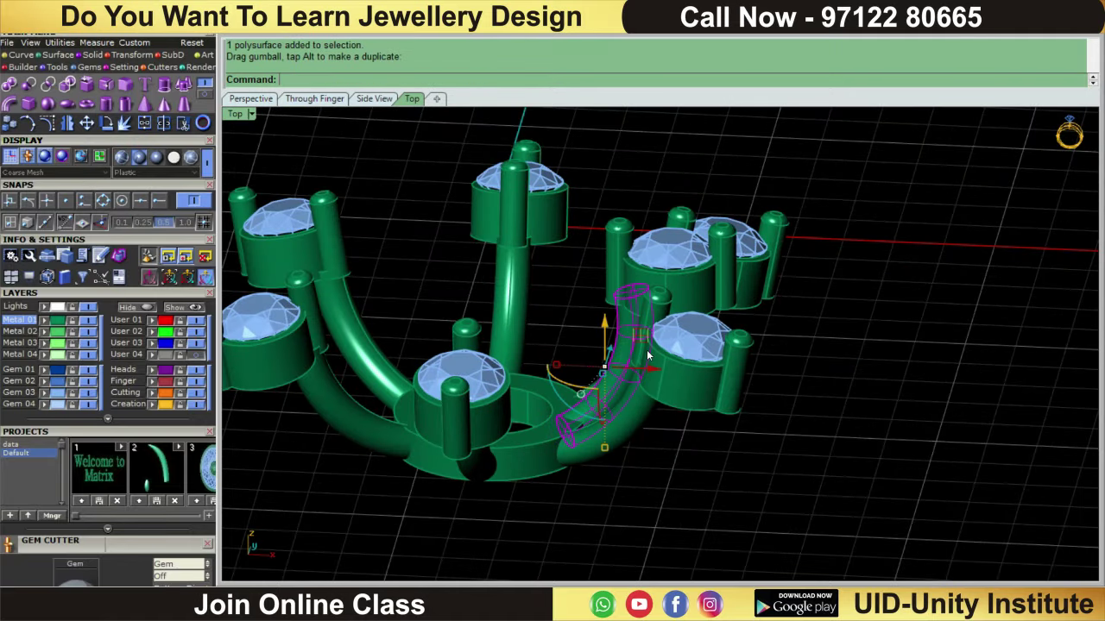
{"action": "key", "text": "ctrl+F2"}
{"action": "left_click_drag", "start_coordinate": [624, 282], "coordinate": [621, 277]}
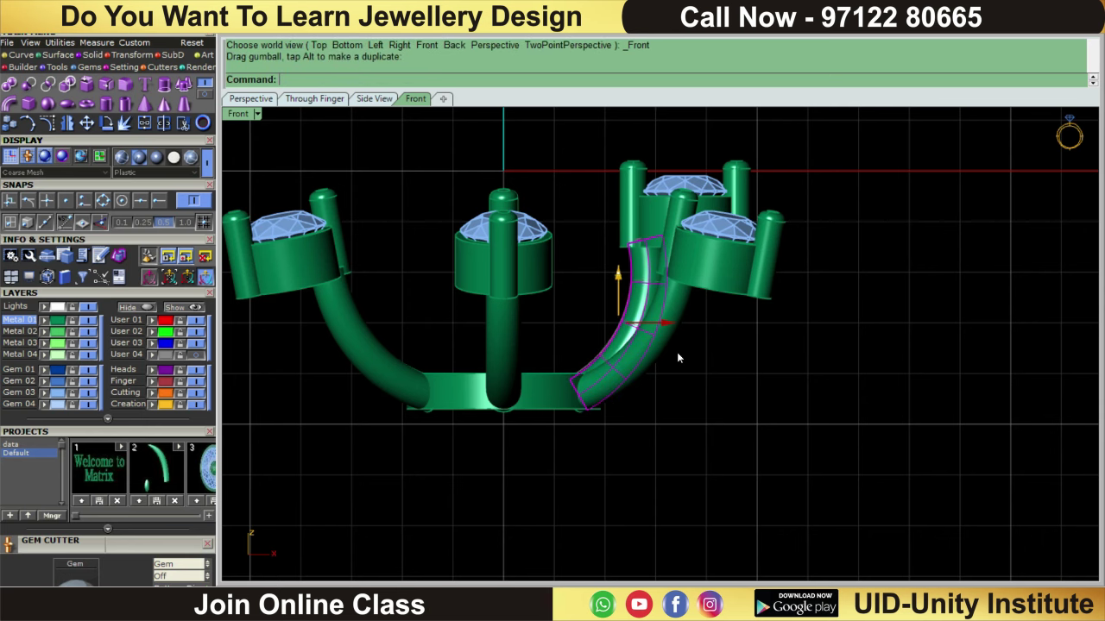
{"action": "left_click", "coordinate": [791, 387]}
{"action": "scroll", "coordinate": [791, 382], "scroll_direction": "down", "scroll_amount": 3}
{"action": "scroll", "coordinate": [731, 350], "scroll_direction": "up", "scroll_amount": 4}
Check the pipe stem's placement from the Top view
{"action": "key", "text": "ctrl+F1"}
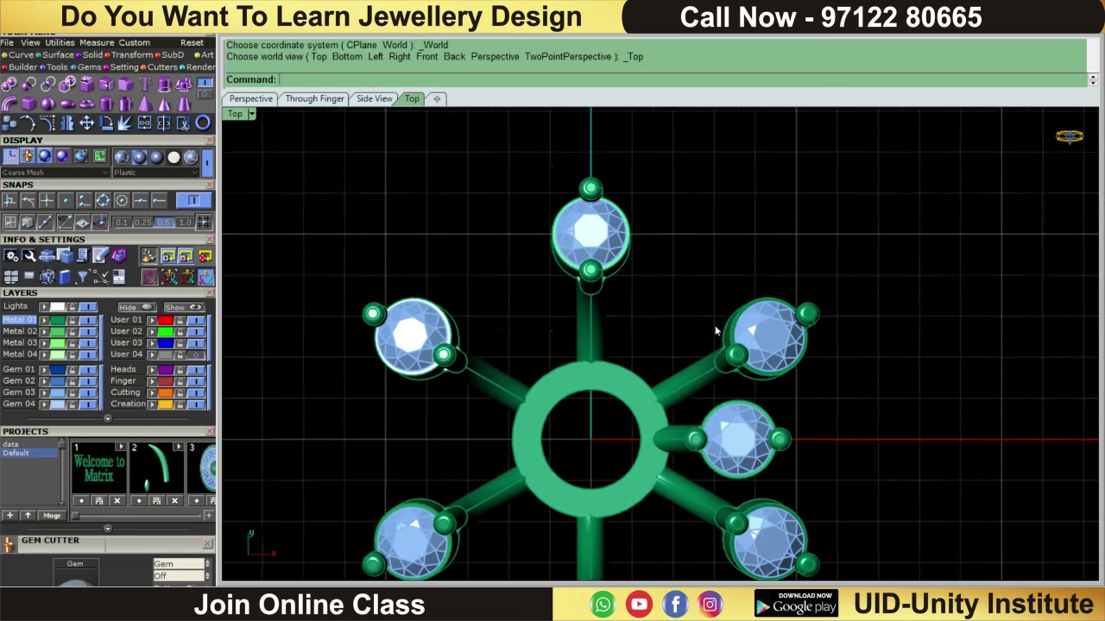
{"action": "scroll", "coordinate": [772, 419], "scroll_direction": "up", "scroll_amount": 2}
{"action": "scroll", "coordinate": [773, 419], "scroll_direction": "up", "scroll_amount": 1}
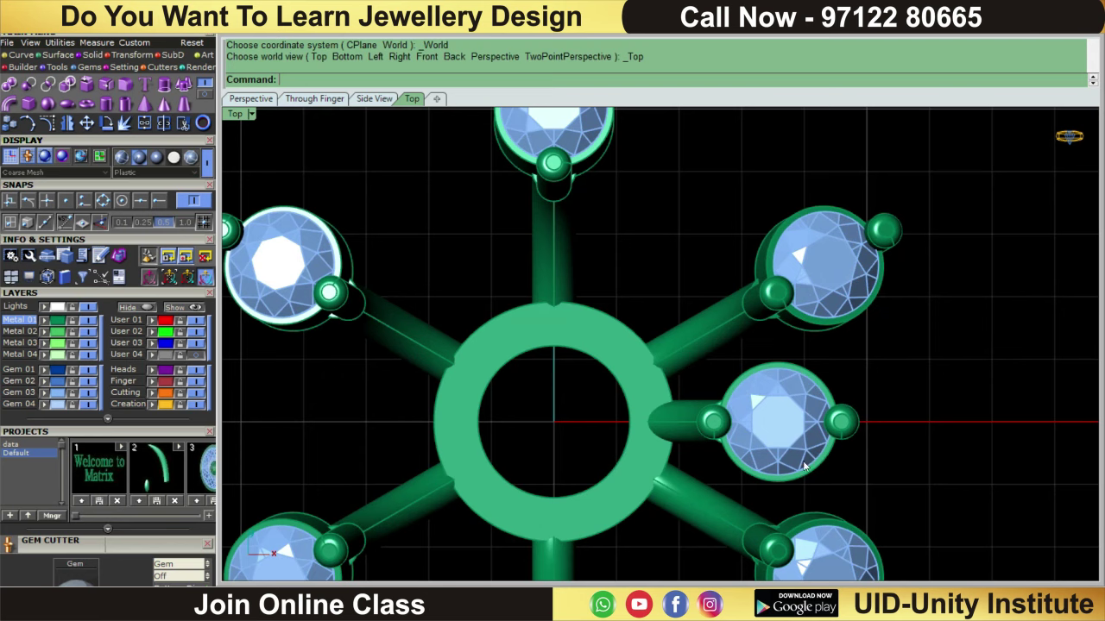
{"action": "scroll", "coordinate": [963, 374], "scroll_direction": "up", "scroll_amount": 2}
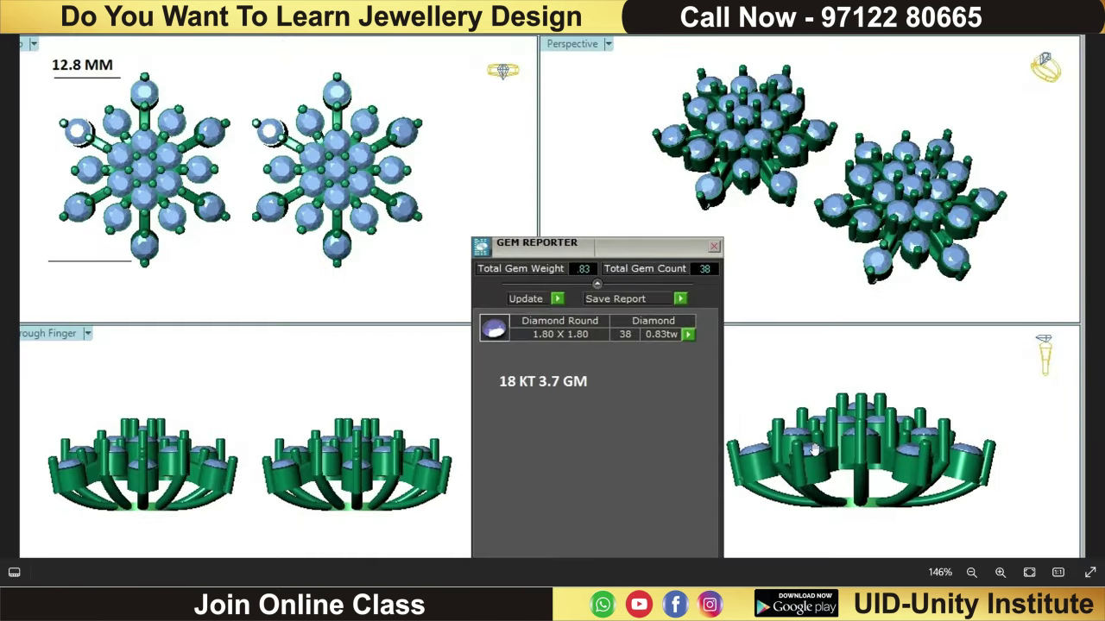
{"action": "scroll", "coordinate": [946, 484], "scroll_direction": "up", "scroll_amount": 3}
{"action": "scroll", "coordinate": [889, 457], "scroll_direction": "down", "scroll_amount": 1}
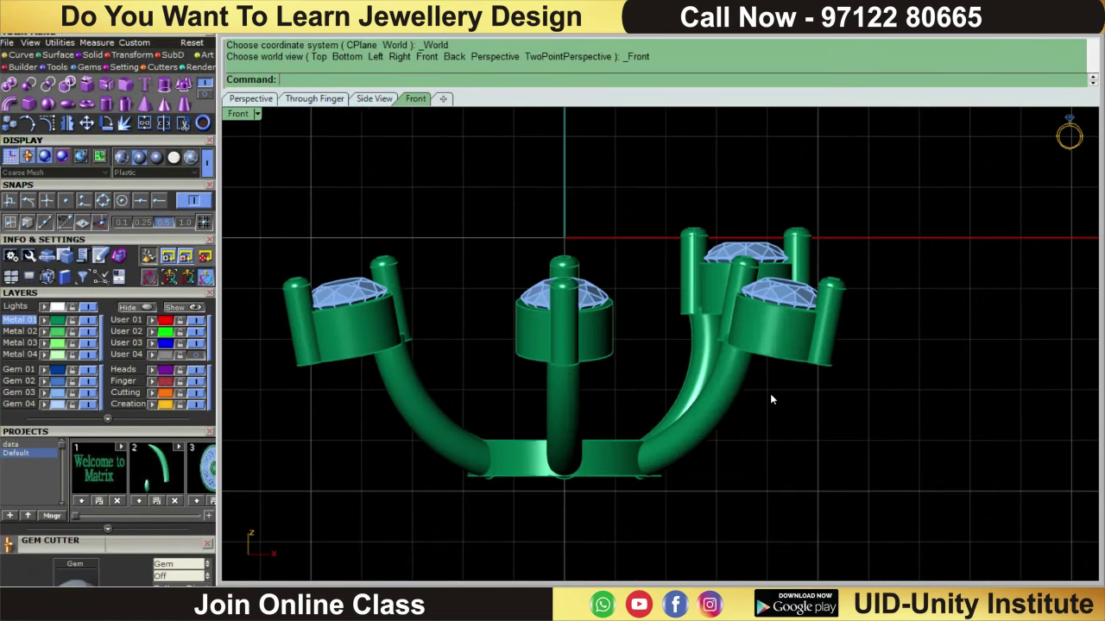
Undo the recent arm edits, removing both curved side arms and the last pipe
{"action": "key", "text": "ctrl+z"}
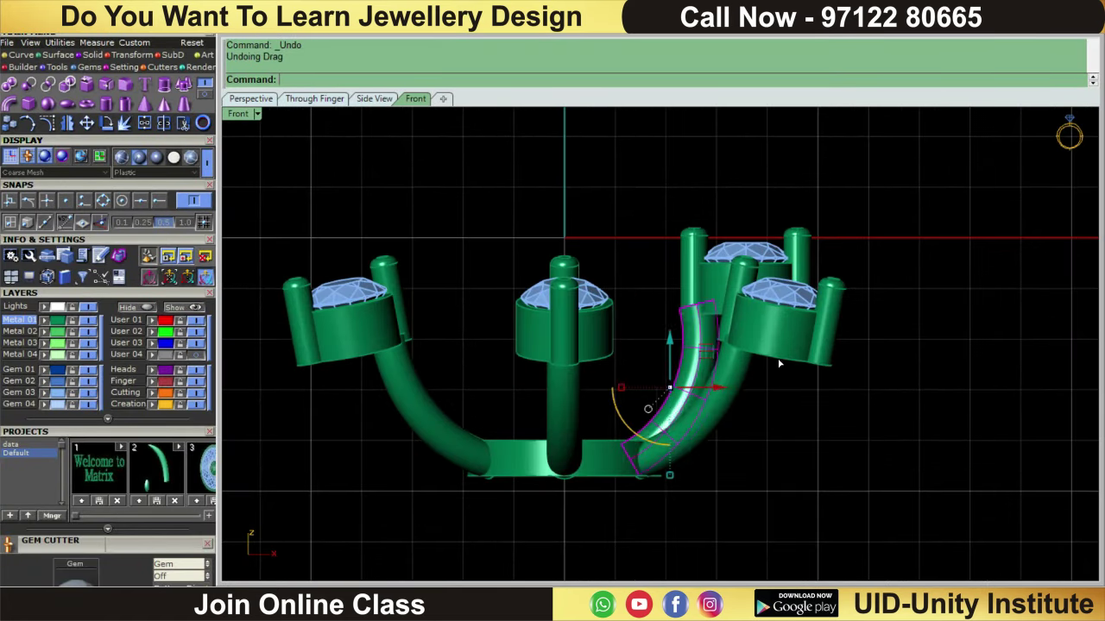
{"action": "key", "text": "ctrl+z"}
{"action": "key", "text": "ctrl+a"}
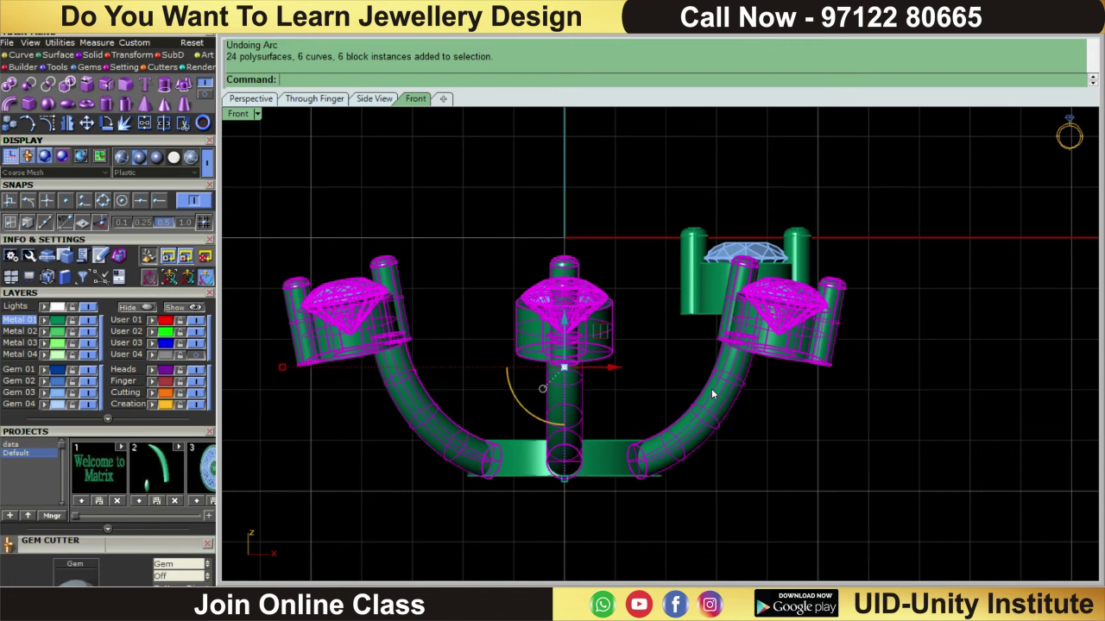
{"action": "key", "text": "ctrl+z"}
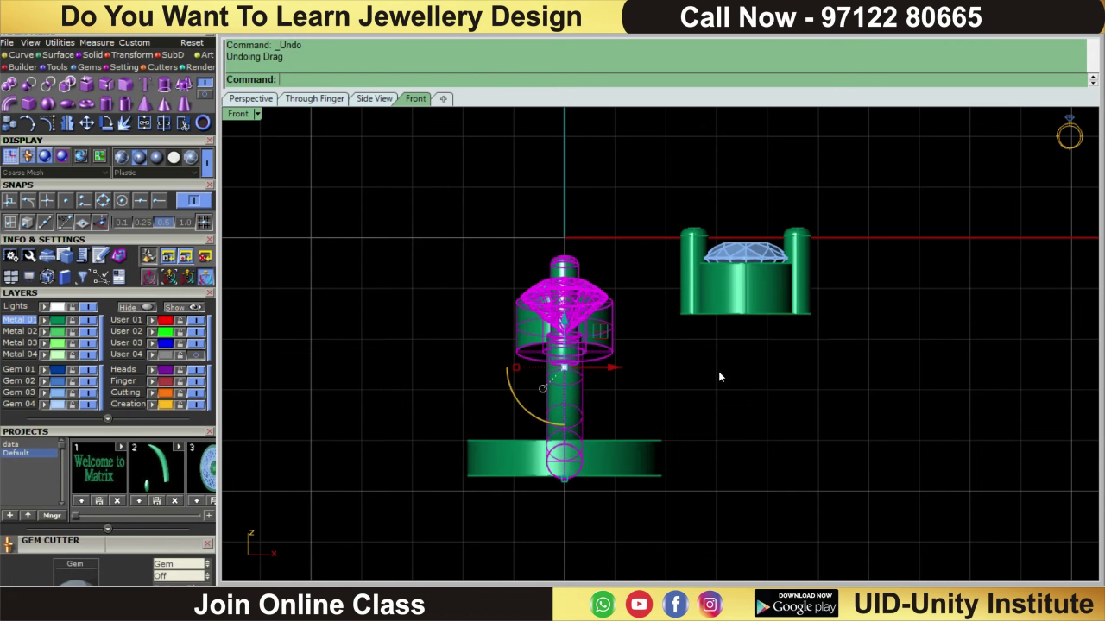
{"action": "key", "text": "ctrl+z"}
Delete the leftover connecting curve in the Right view
{"action": "key", "text": "ctrl+F3"}
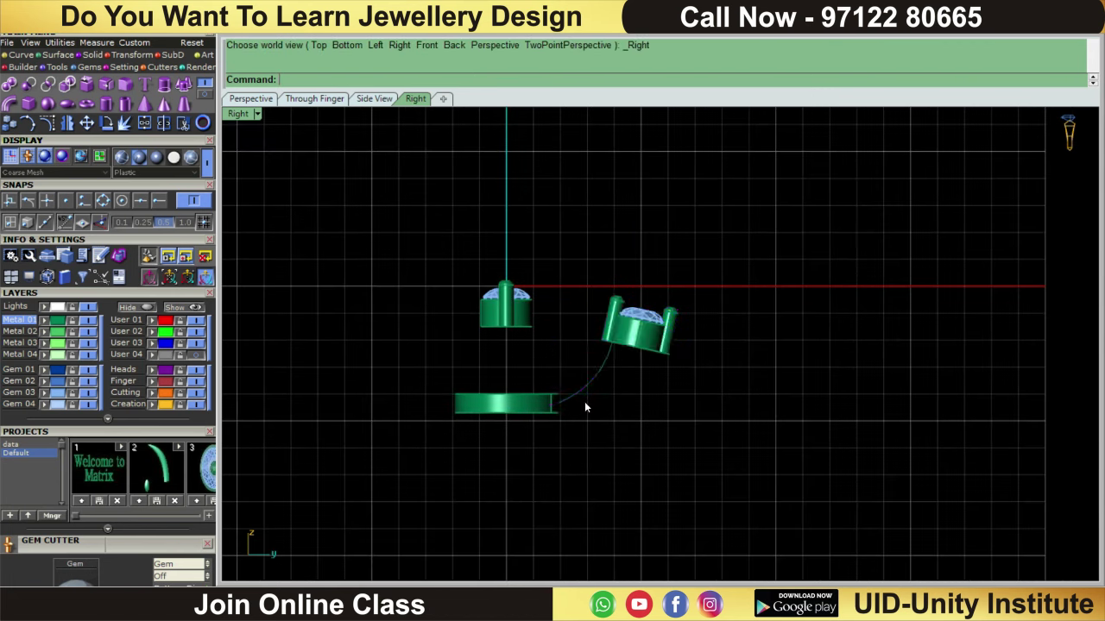
{"action": "left_click_drag", "start_coordinate": [686, 399], "coordinate": [596, 365]}
{"action": "key", "text": "Delete"}
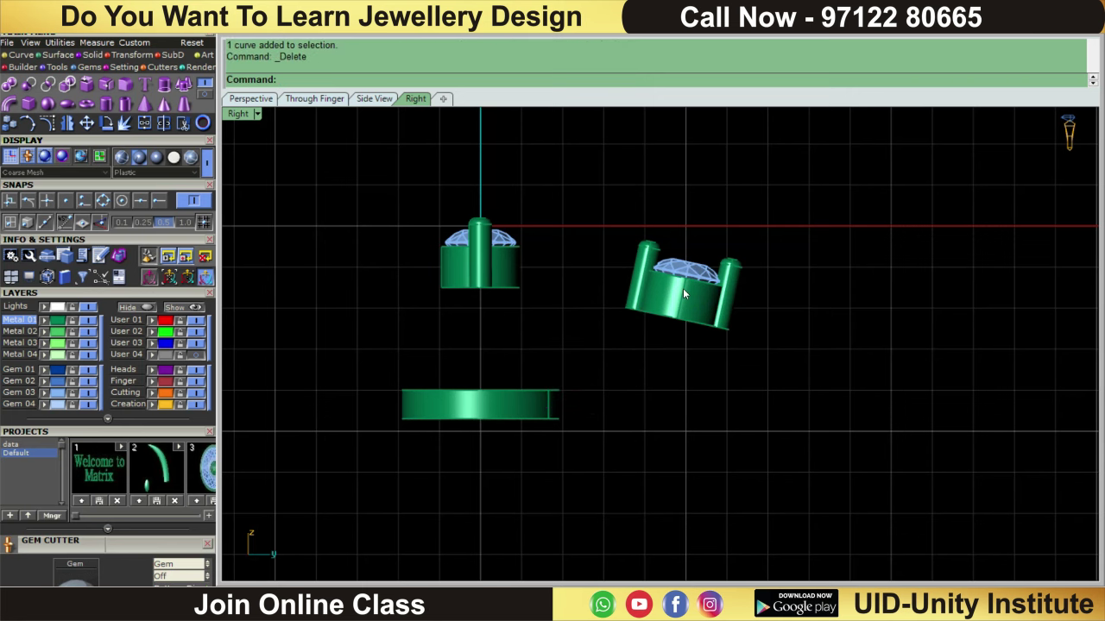
{"action": "scroll", "coordinate": [686, 298], "scroll_direction": "up", "scroll_amount": 2}
{"action": "scroll", "coordinate": [681, 319], "scroll_direction": "up", "scroll_amount": 1}
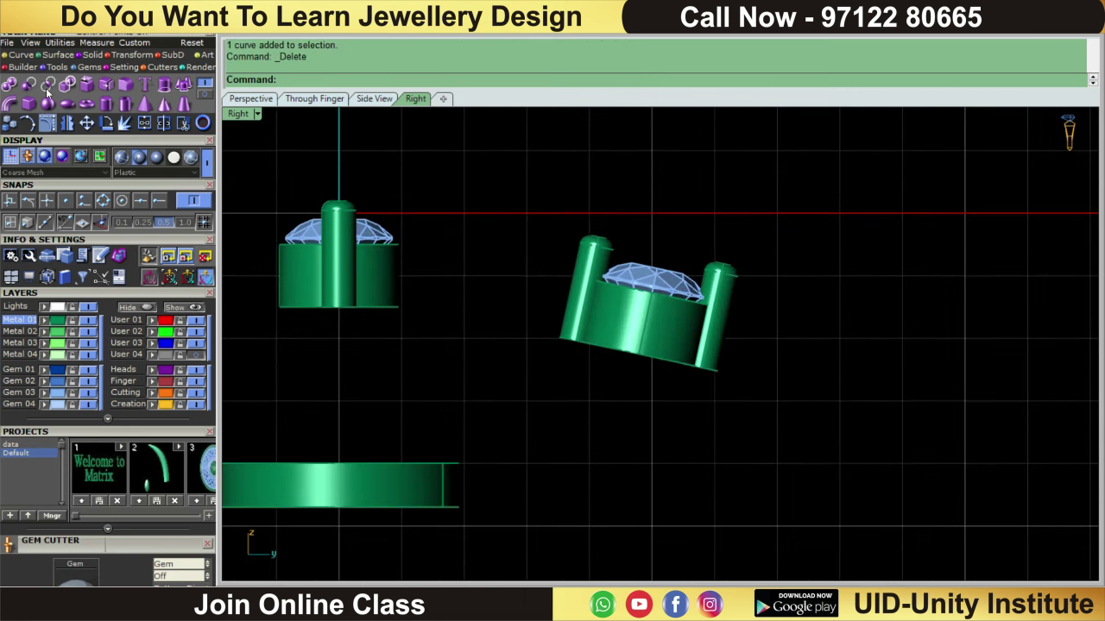
Draw an arc from the hub edge up to beneath the tilted gem head
{"action": "left_click", "coordinate": [22, 55]}
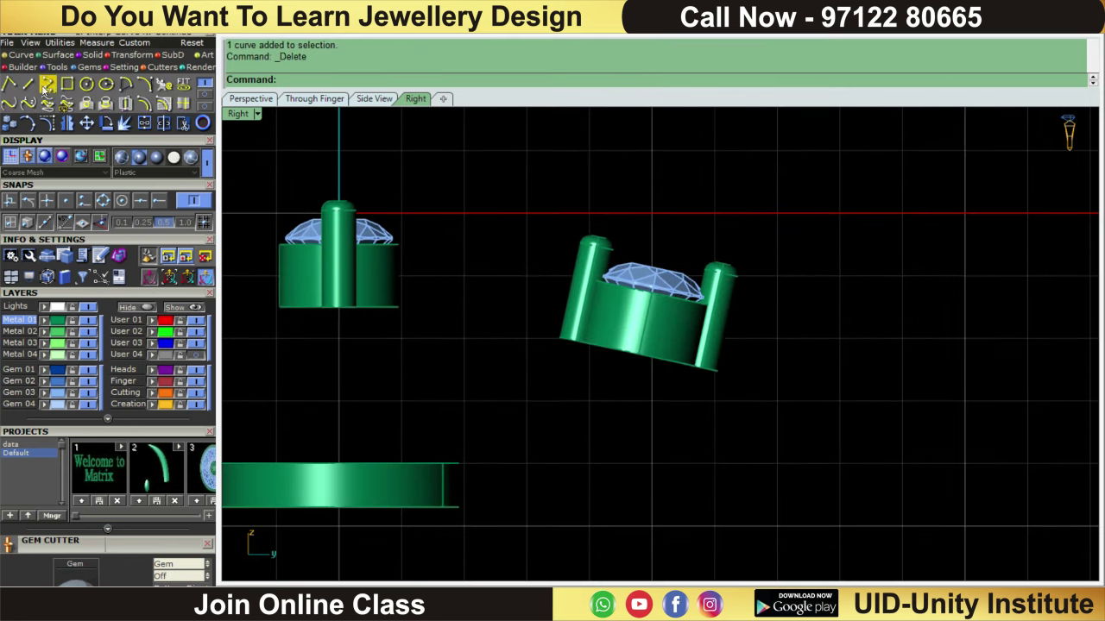
{"action": "left_click", "coordinate": [126, 83]}
{"action": "scroll", "coordinate": [387, 447], "scroll_direction": "up", "scroll_amount": 1}
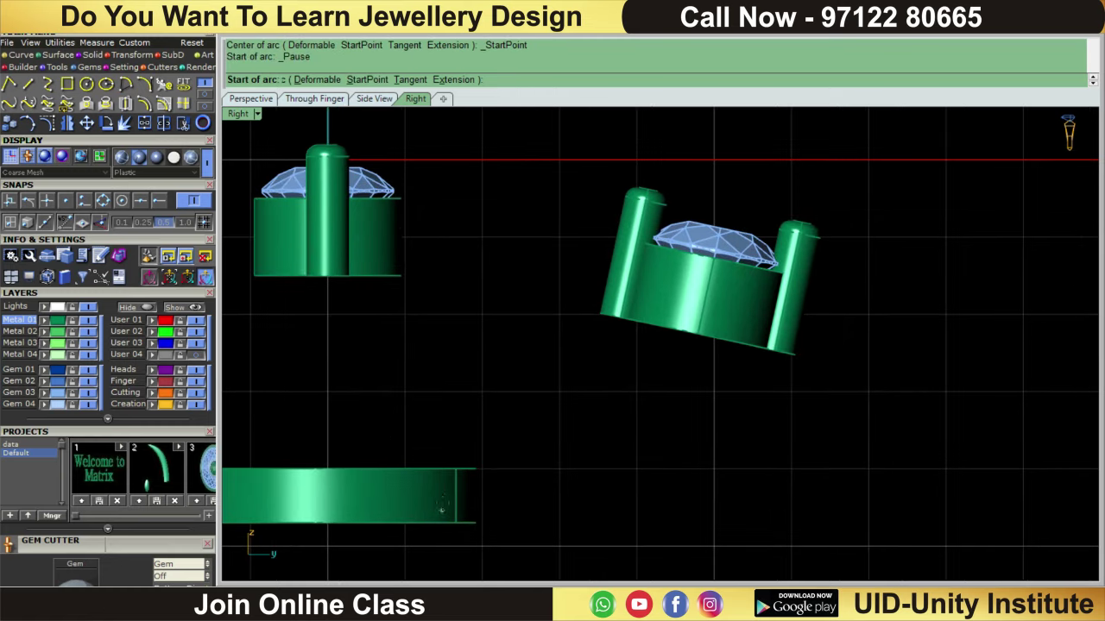
{"action": "left_click", "coordinate": [450, 498]}
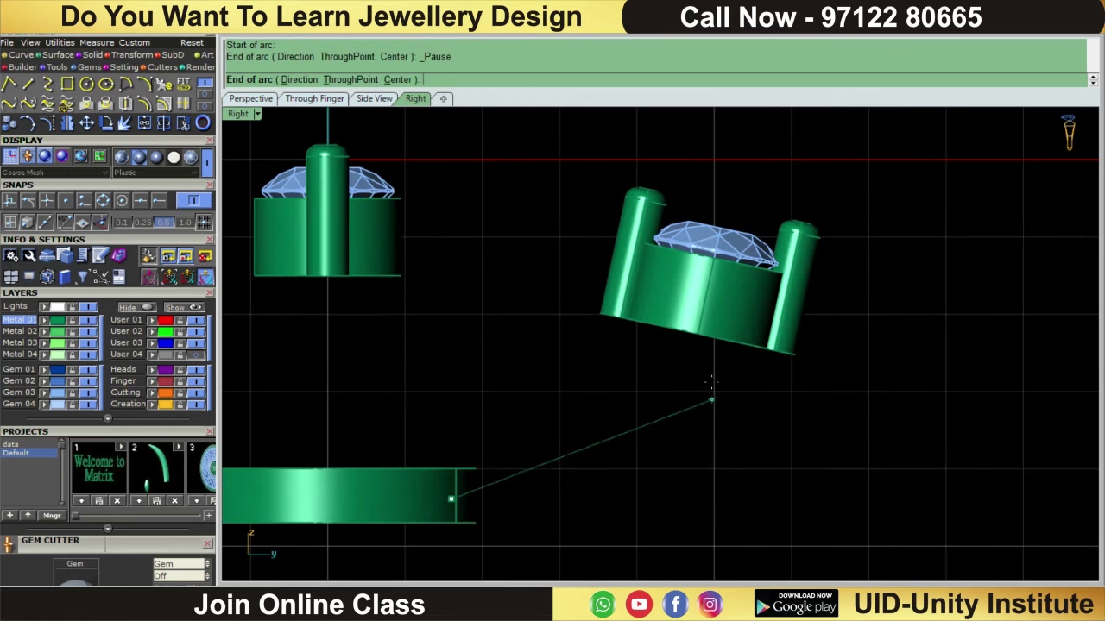
{"action": "left_click", "coordinate": [767, 336]}
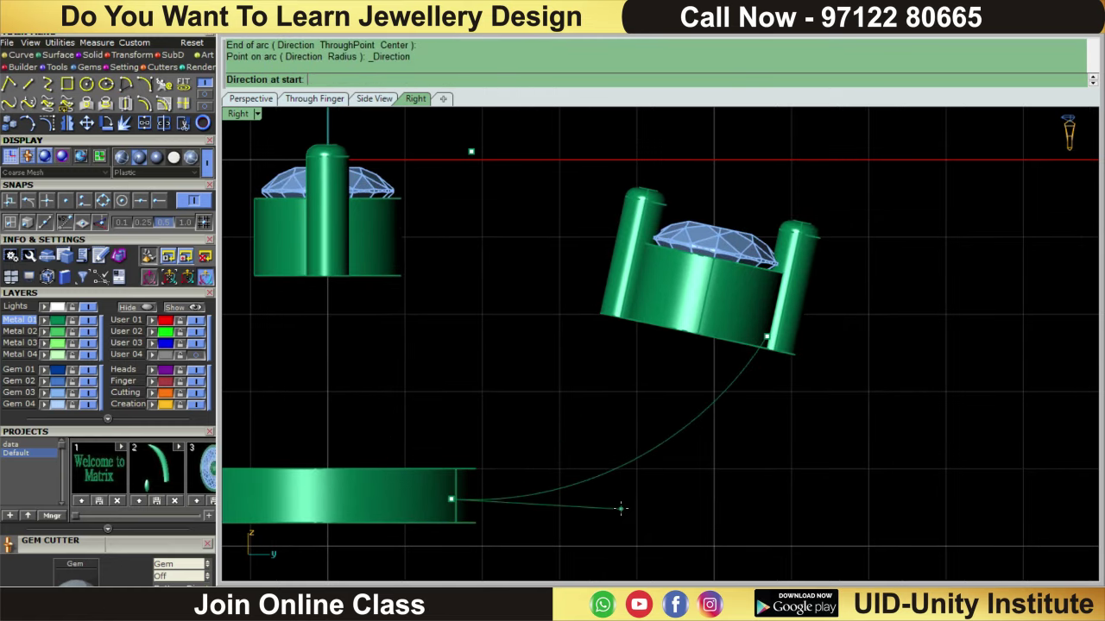
{"action": "left_click", "coordinate": [616, 503]}
Pipe the arc at the default 0.7 diameter and select it with the tilted head
{"action": "left_click_drag", "start_coordinate": [800, 516], "coordinate": [608, 423]}
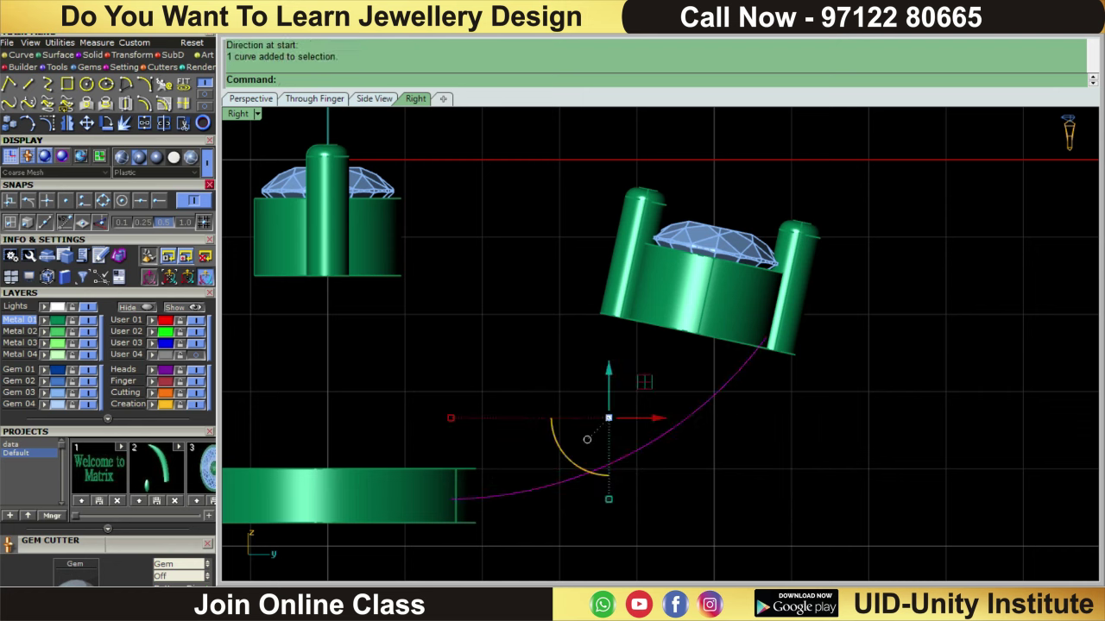
{"action": "left_click", "coordinate": [121, 54]}
{"action": "left_click", "coordinate": [93, 55]}
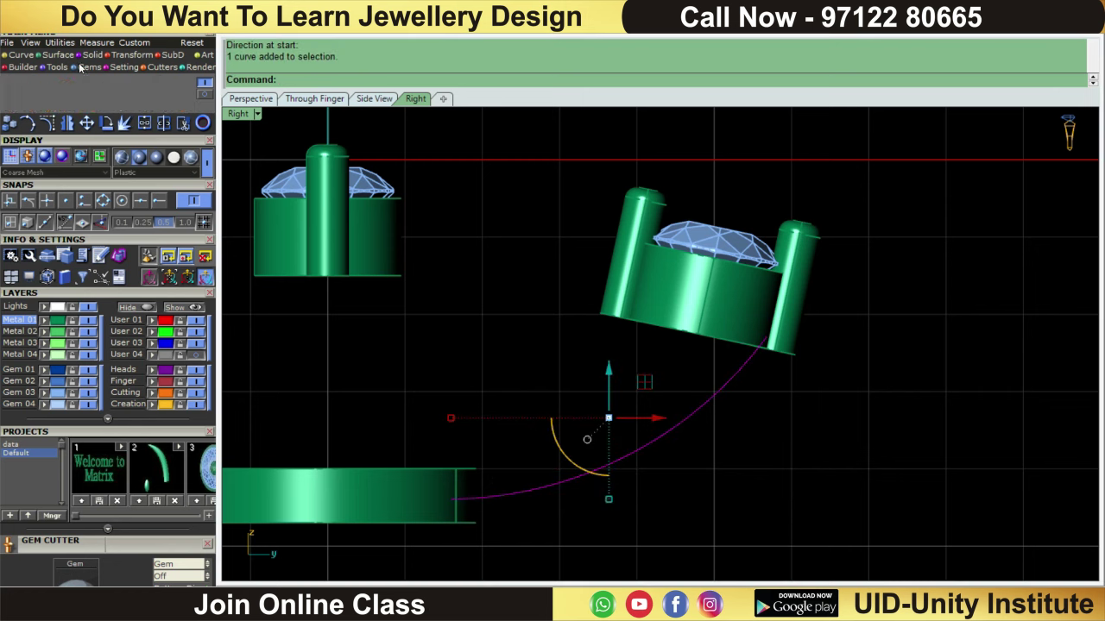
{"action": "left_click", "coordinate": [15, 104]}
{"action": "key", "text": "Return"}
{"action": "key", "text": "Return"}
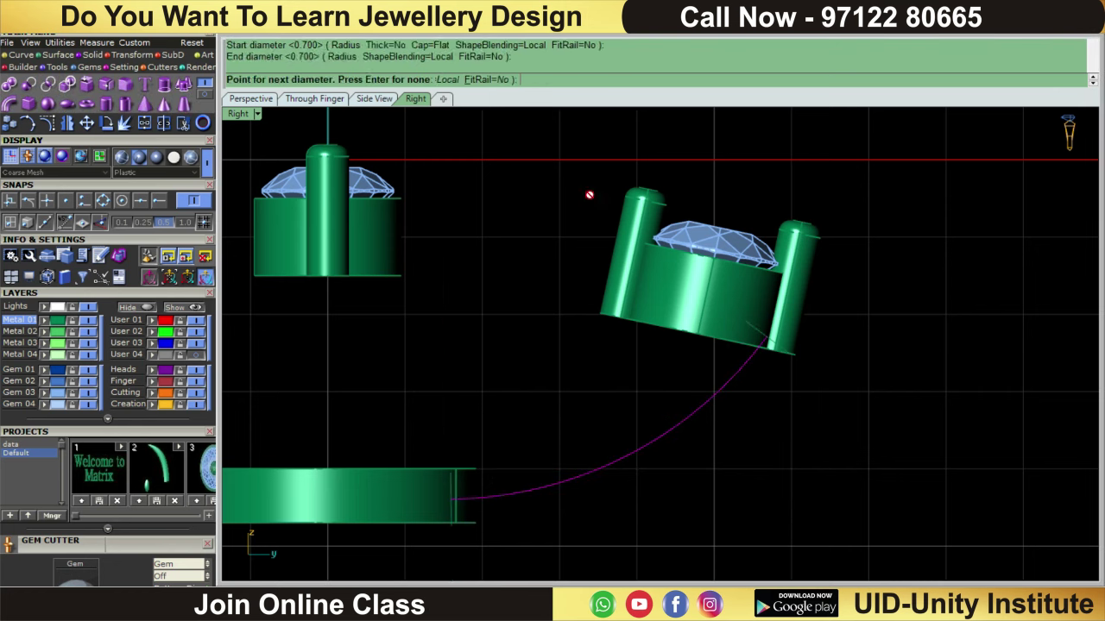
{"action": "key", "text": "Return"}
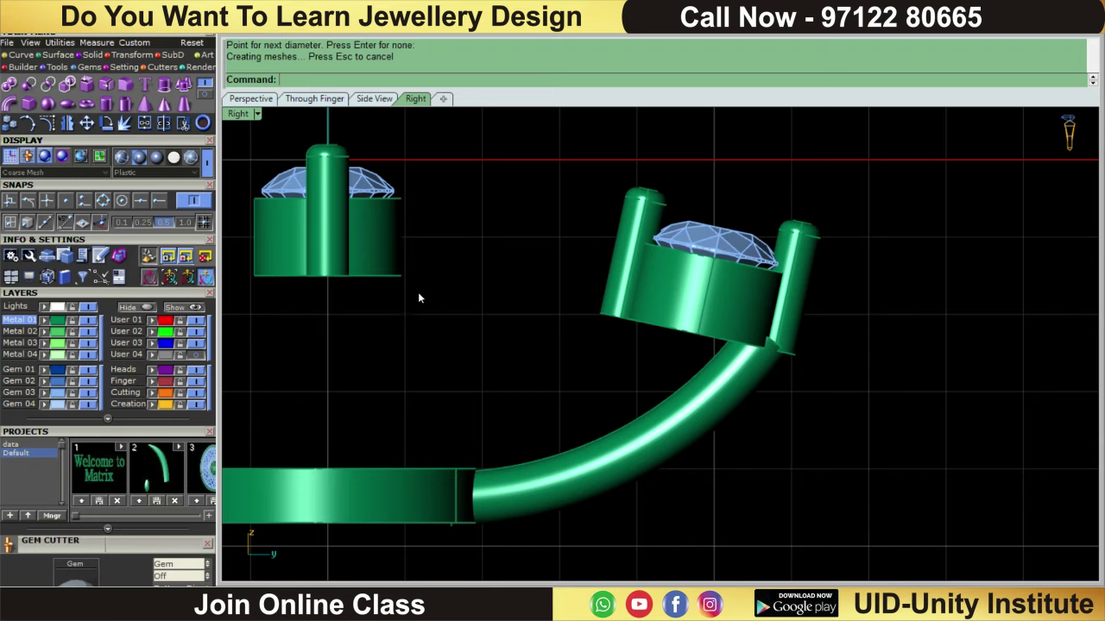
{"action": "scroll", "coordinate": [419, 298], "scroll_direction": "down", "scroll_amount": 3}
{"action": "left_click_drag", "start_coordinate": [688, 294], "coordinate": [545, 392]}
{"action": "type", "text": "g"}
{"action": "key", "text": "Return"}
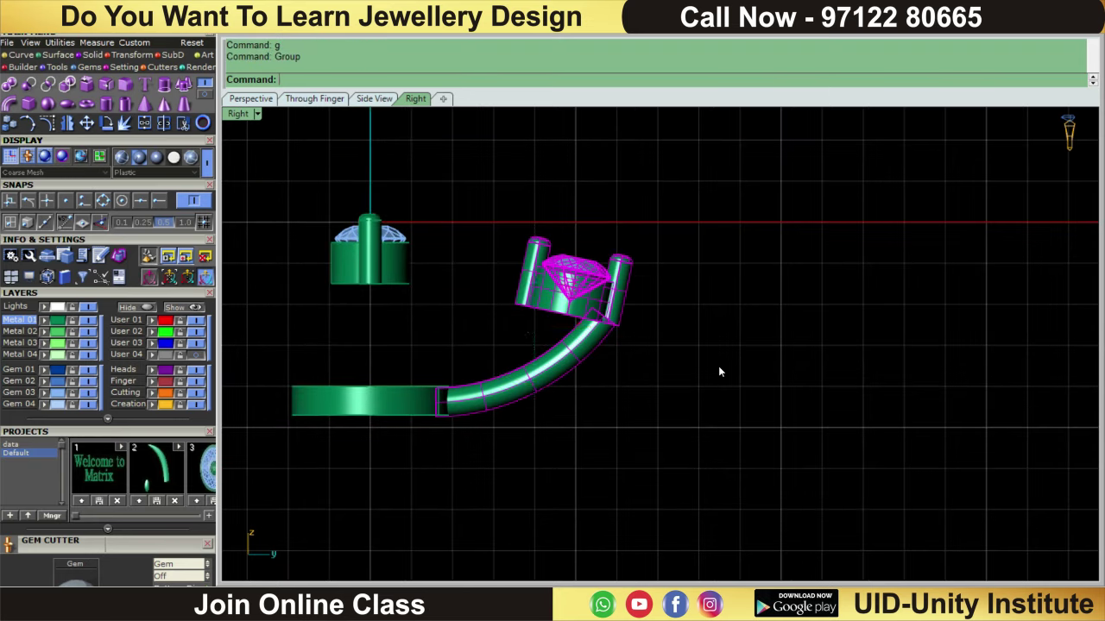
{"action": "key", "text": "Escape"}
{"action": "key", "text": "ctrl+F2"}
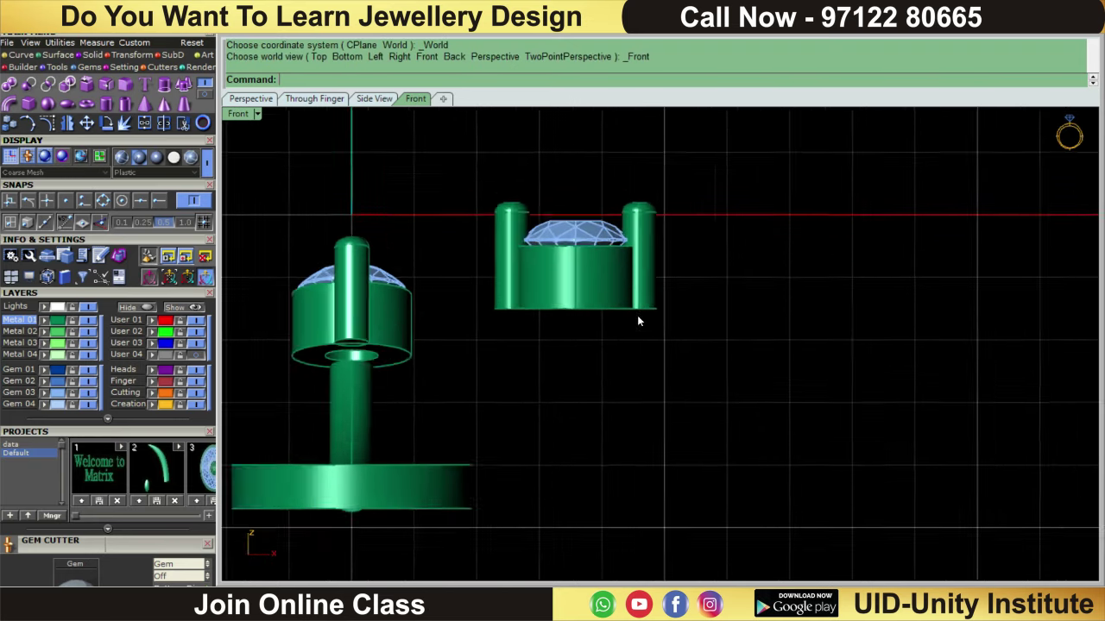
{"action": "left_click", "coordinate": [20, 54]}
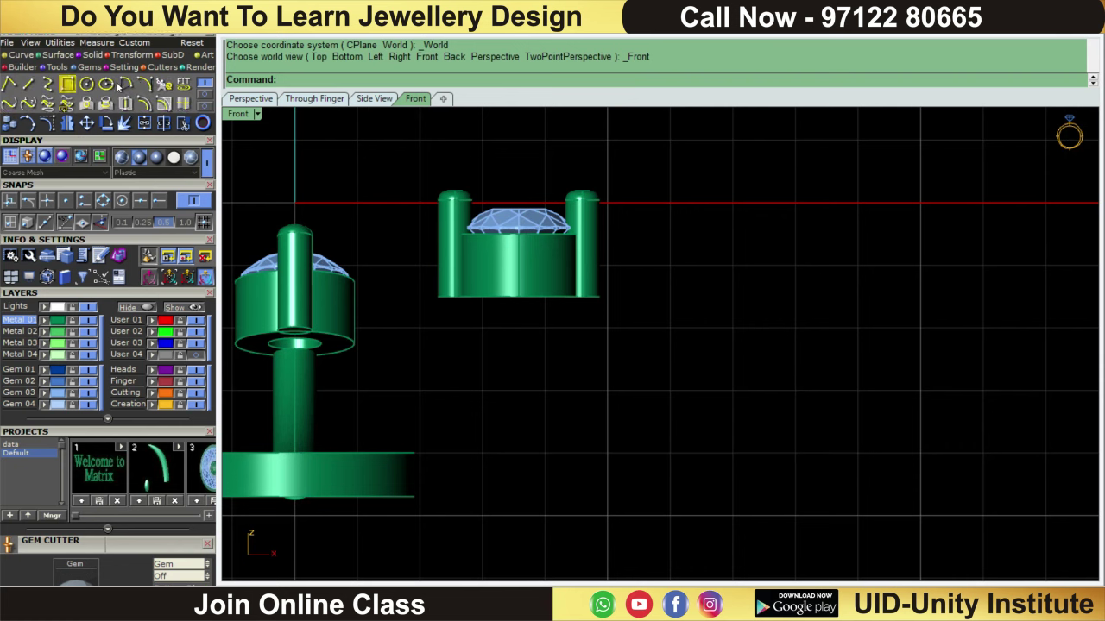
{"action": "left_click", "coordinate": [145, 104]}
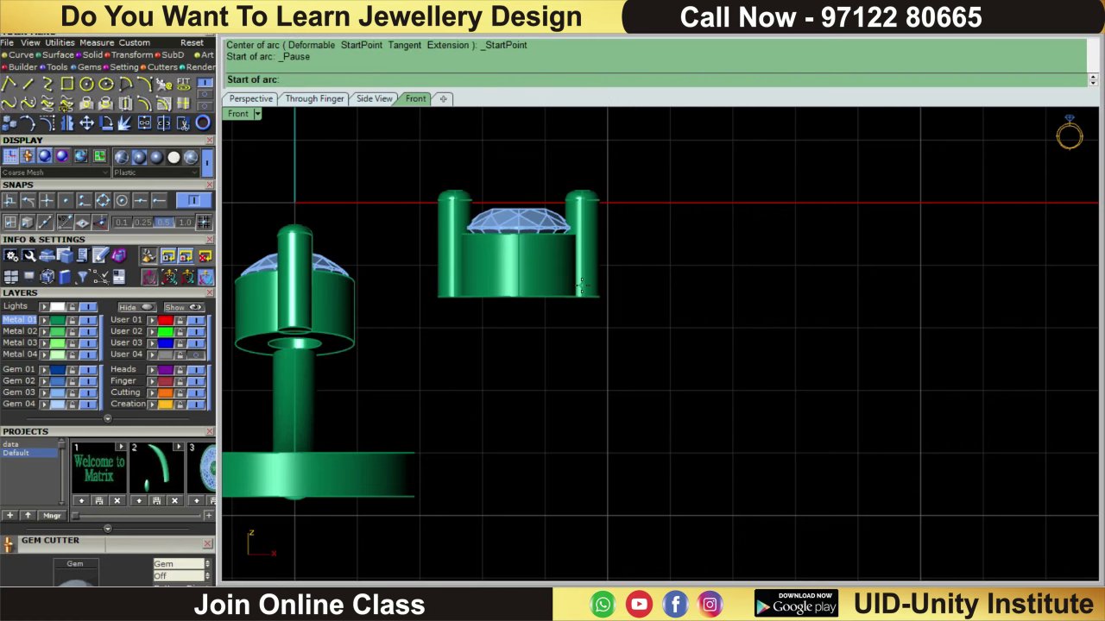
{"action": "key", "text": "Escape"}
{"action": "scroll", "coordinate": [543, 393], "scroll_direction": "down", "scroll_amount": 3}
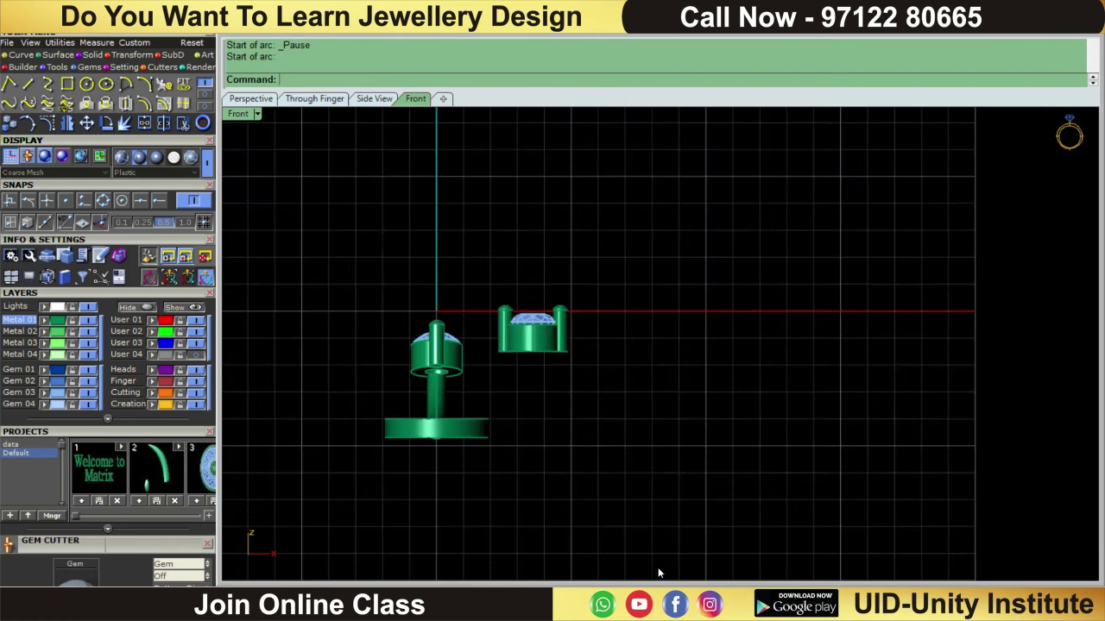
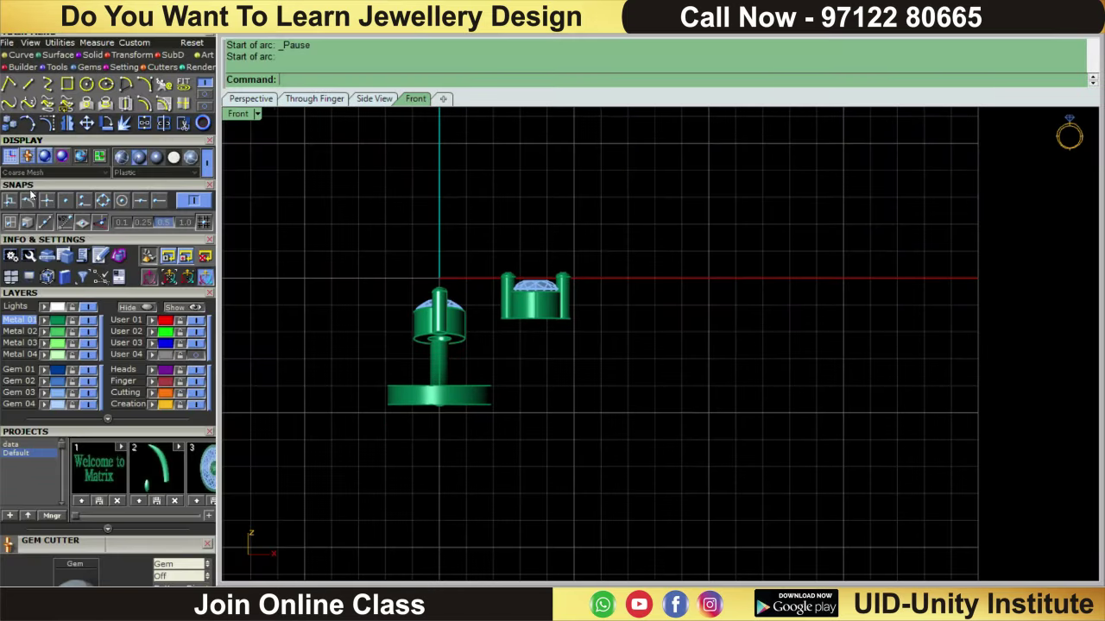
Draw an arc in Front view from the right bezel head's base to the gallery edge
{"action": "left_click", "coordinate": [146, 84]}
{"action": "scroll", "coordinate": [554, 295], "scroll_direction": "up", "scroll_amount": 3}
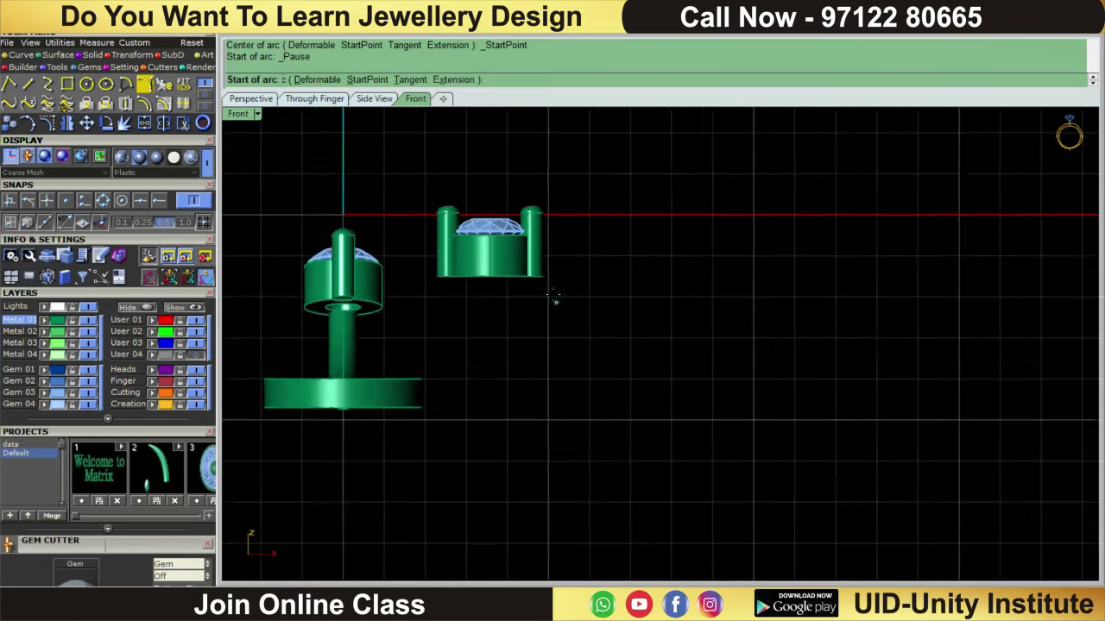
{"action": "left_click", "coordinate": [521, 264]}
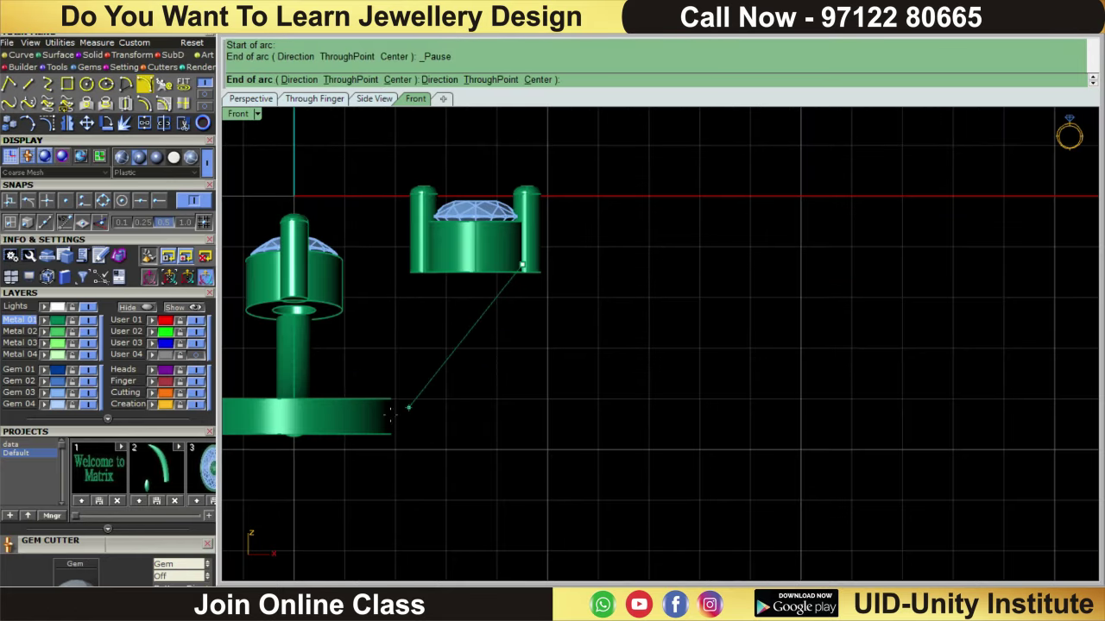
{"action": "left_click", "coordinate": [381, 418]}
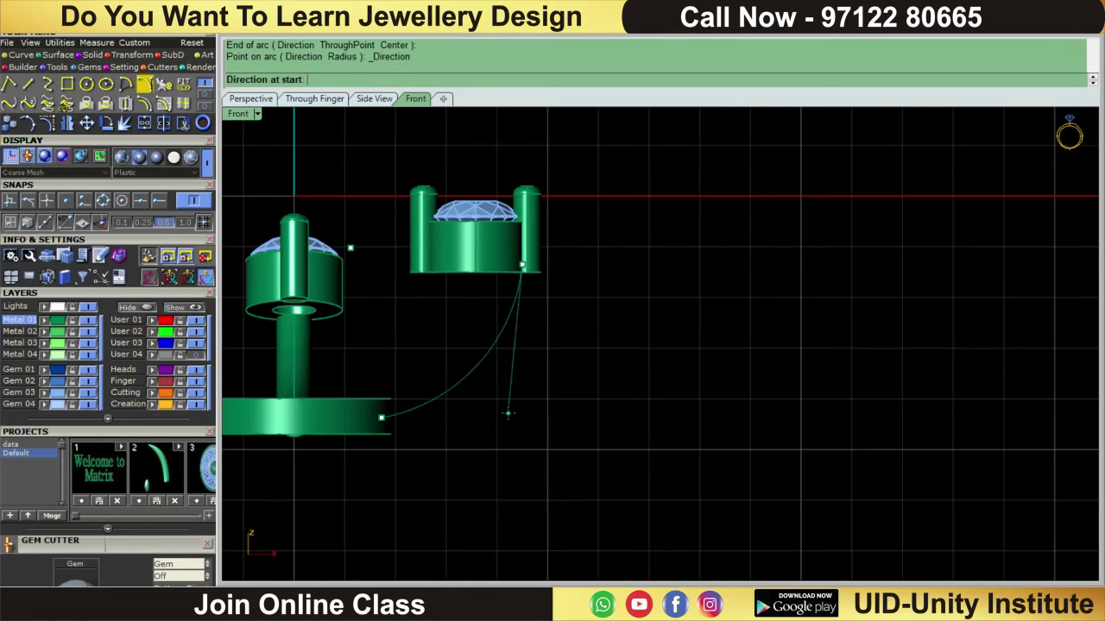
{"action": "left_click", "coordinate": [509, 418]}
{"action": "left_click", "coordinate": [496, 345]}
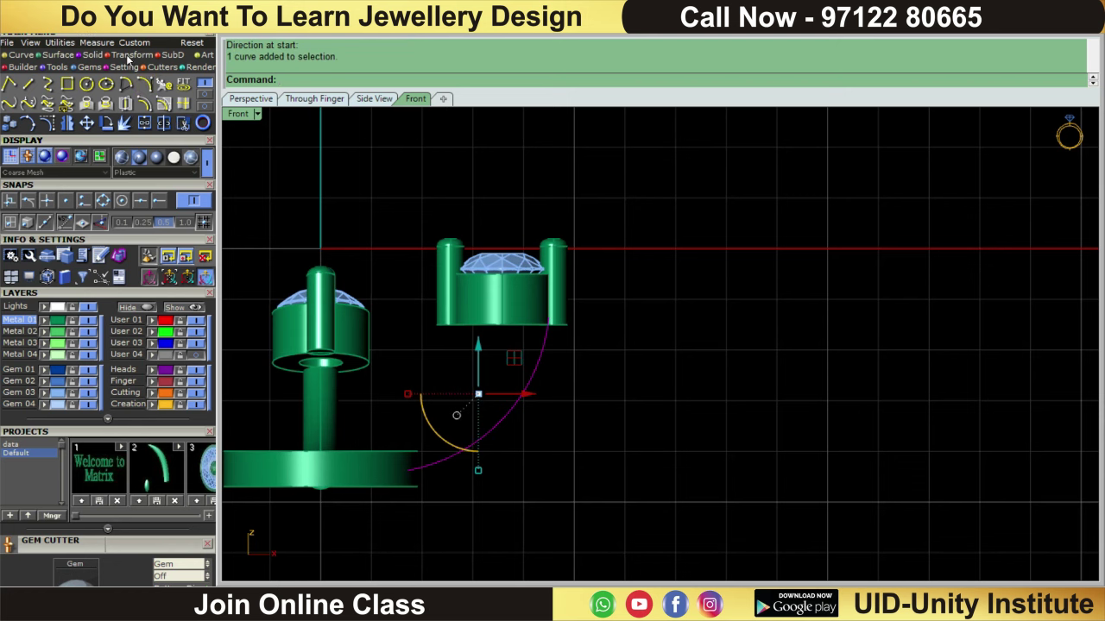
Pipe the arc at 0.7 diameter and select the pipe with the bezel head and gem
{"action": "left_click", "coordinate": [90, 54]}
{"action": "left_click", "coordinate": [10, 103]}
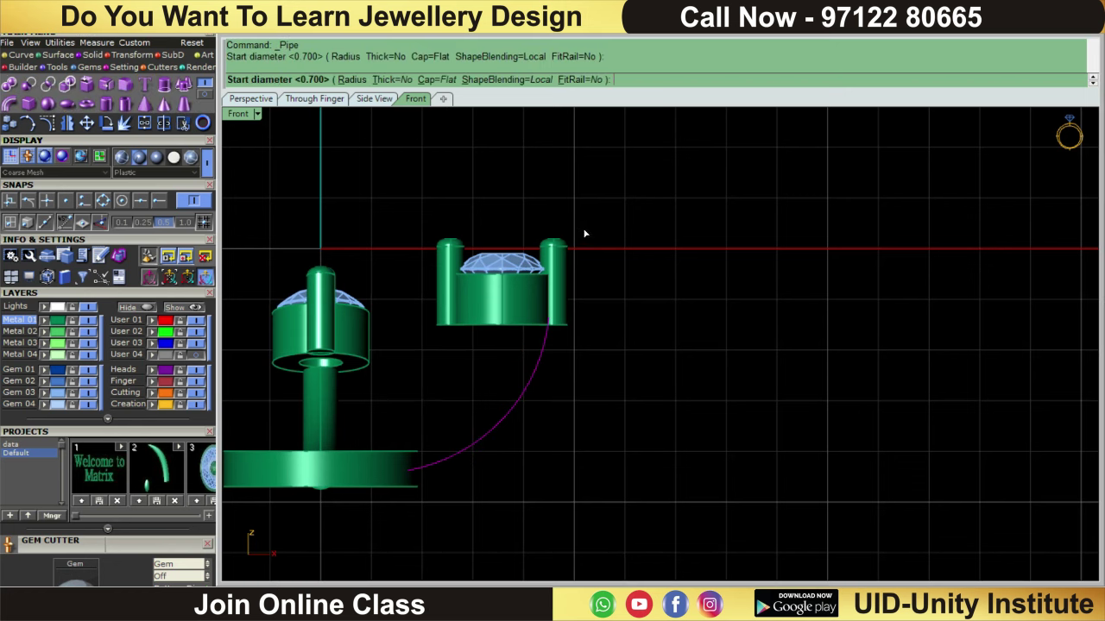
{"action": "key", "text": "Return"}
{"action": "key", "text": "Return"}
{"action": "left_click_drag", "start_coordinate": [634, 383], "coordinate": [457, 354]}
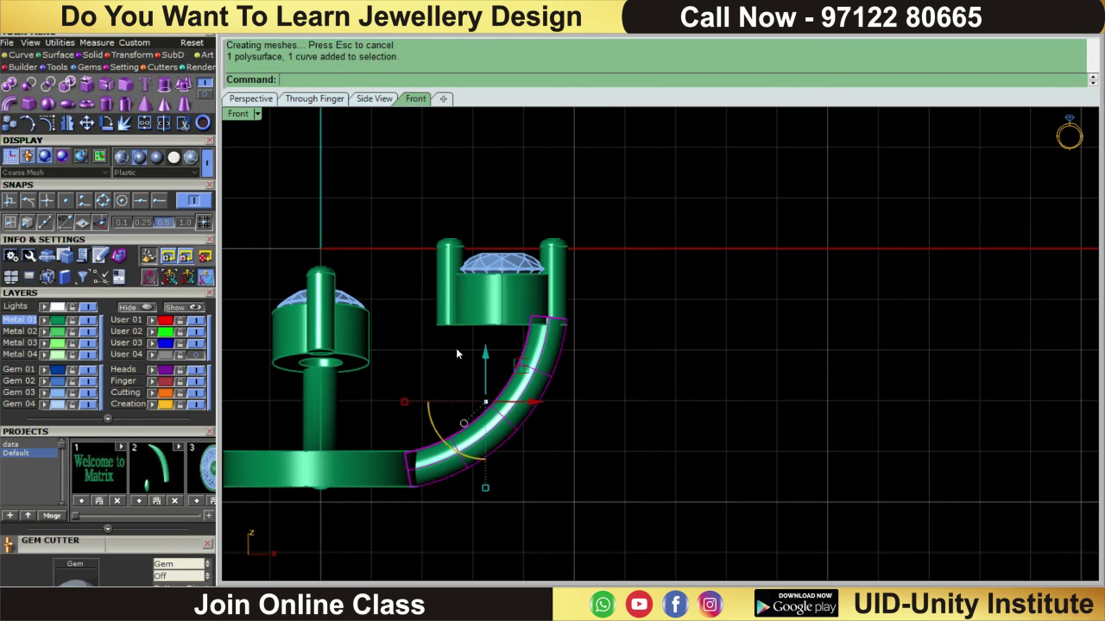
{"action": "scroll", "coordinate": [458, 354], "scroll_direction": "down", "scroll_amount": 3}
{"action": "left_click_drag", "start_coordinate": [592, 244], "coordinate": [472, 340]}
Switch to Top view and centre the ring to inspect the right gem arm
{"action": "key", "text": "ctrl+F1"}
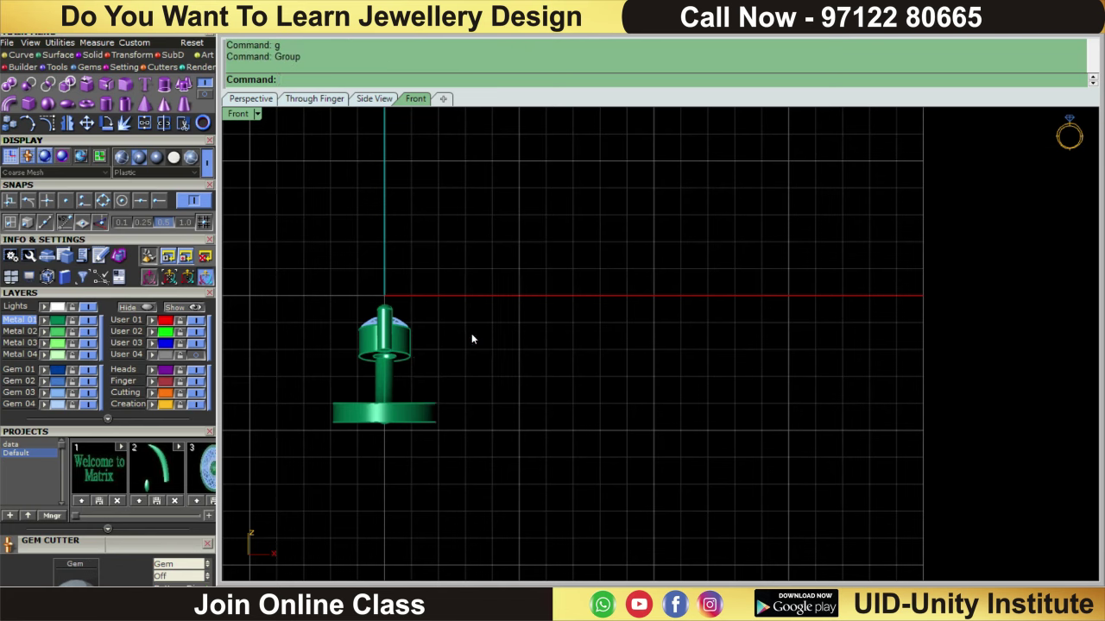
{"action": "left_click", "coordinate": [565, 260]}
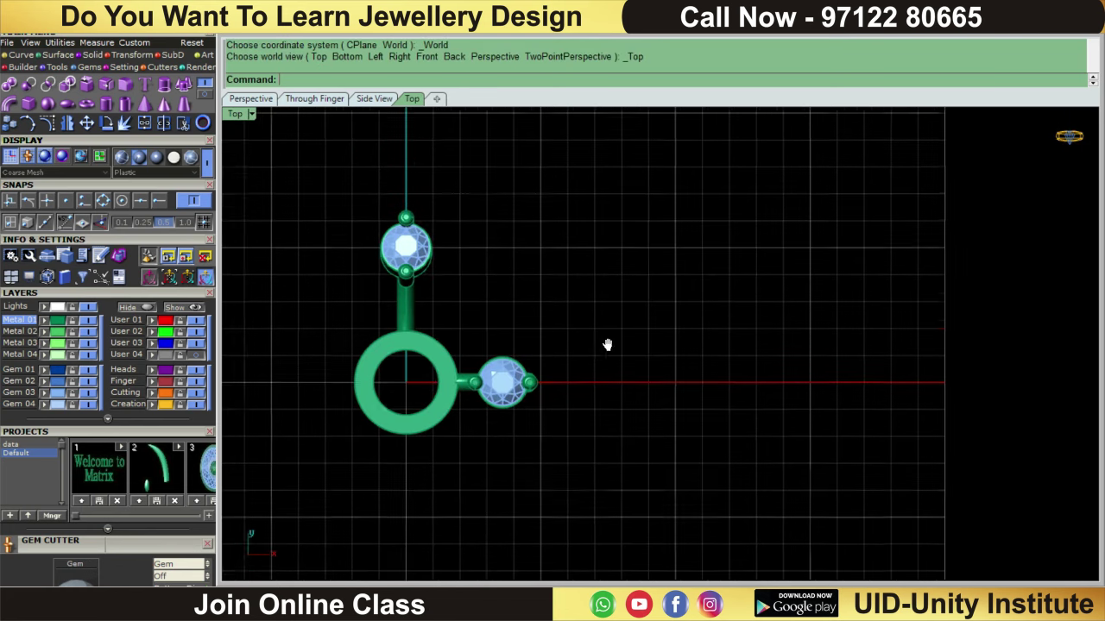
{"action": "right_click_drag", "start_coordinate": [395, 250], "coordinate": [434, 340]}
{"action": "left_click_drag", "start_coordinate": [522, 468], "coordinate": [529, 466]}
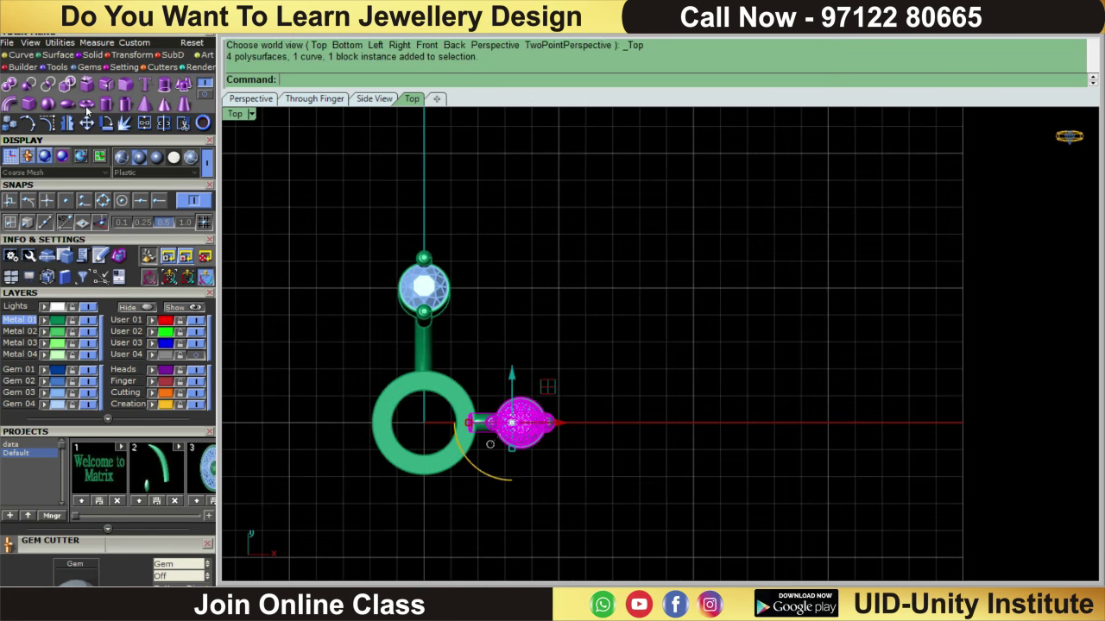
{"action": "left_click", "coordinate": [718, 363]}
Zoom in on the design and select the top gem arm
{"action": "scroll", "coordinate": [454, 420], "scroll_direction": "up", "scroll_amount": 4}
{"action": "scroll", "coordinate": [552, 411], "scroll_direction": "down", "scroll_amount": 3}
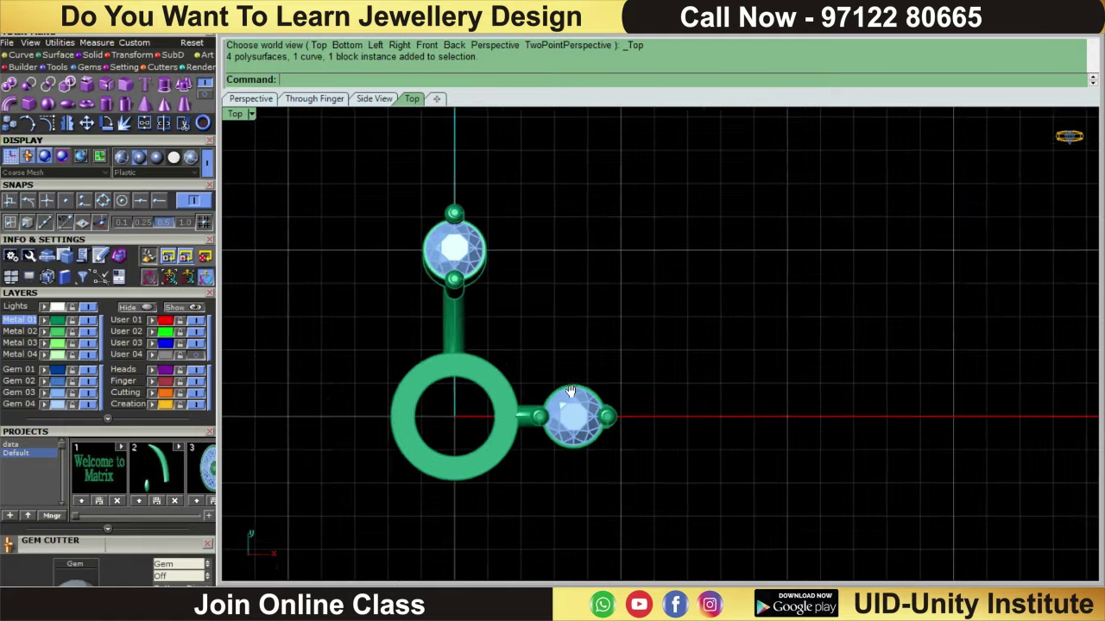
{"action": "scroll", "coordinate": [565, 372], "scroll_direction": "up", "scroll_amount": 3}
{"action": "scroll", "coordinate": [571, 396], "scroll_direction": "down", "scroll_amount": 2}
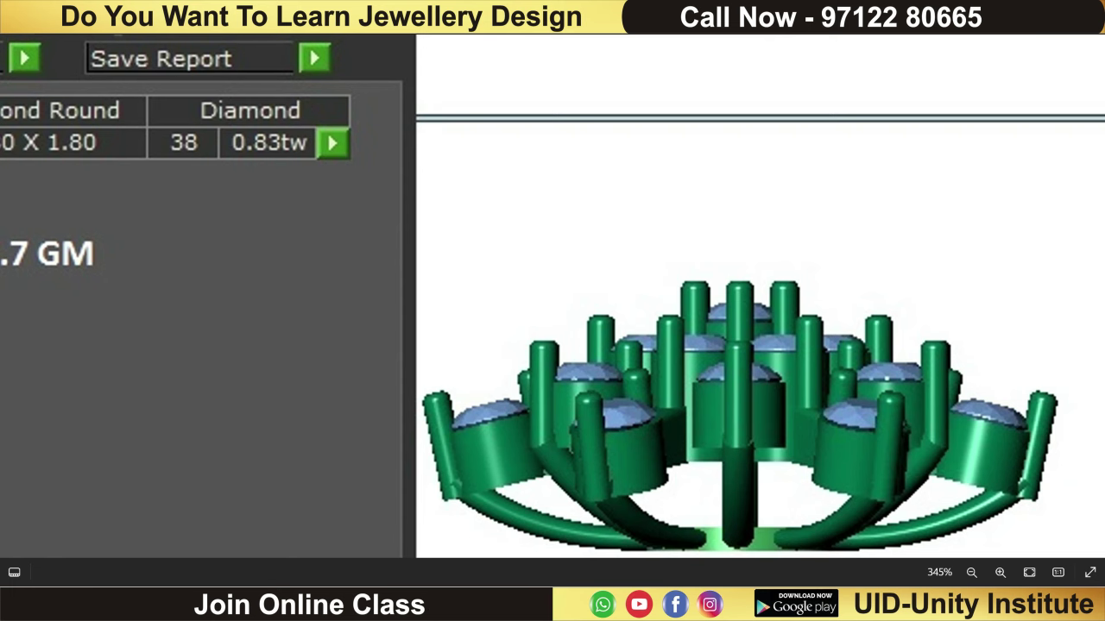
{"action": "scroll", "coordinate": [660, 554], "scroll_direction": "up", "scroll_amount": 2}
{"action": "scroll", "coordinate": [545, 368], "scroll_direction": "up", "scroll_amount": 2}
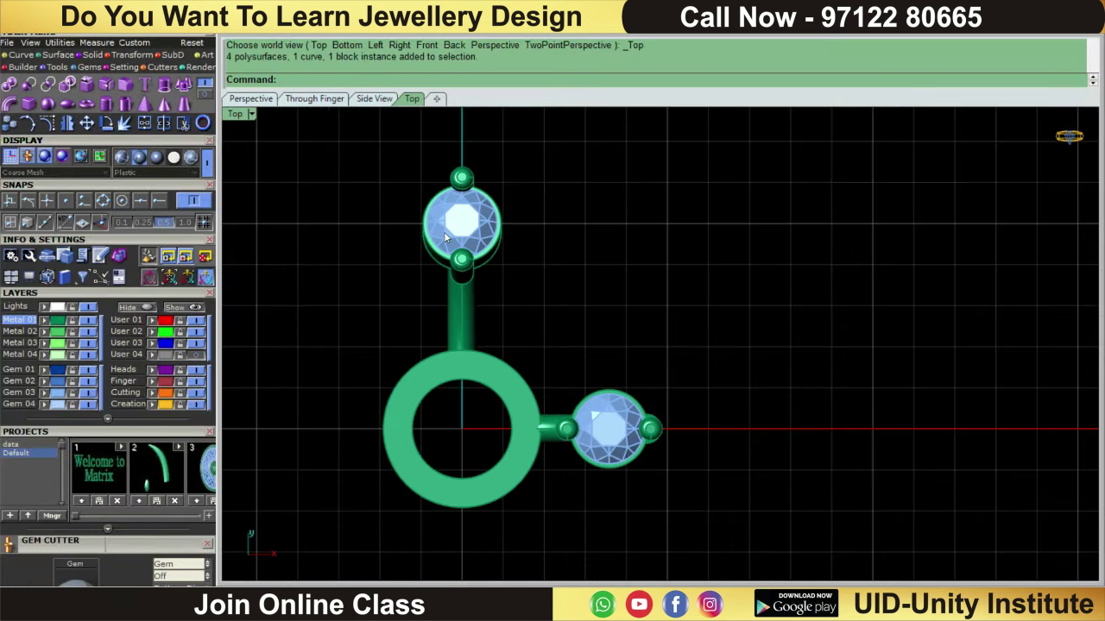
{"action": "left_click", "coordinate": [445, 235]}
Polar-array the top gem arm six times around centre 0,0,0
{"action": "left_click", "coordinate": [135, 54]}
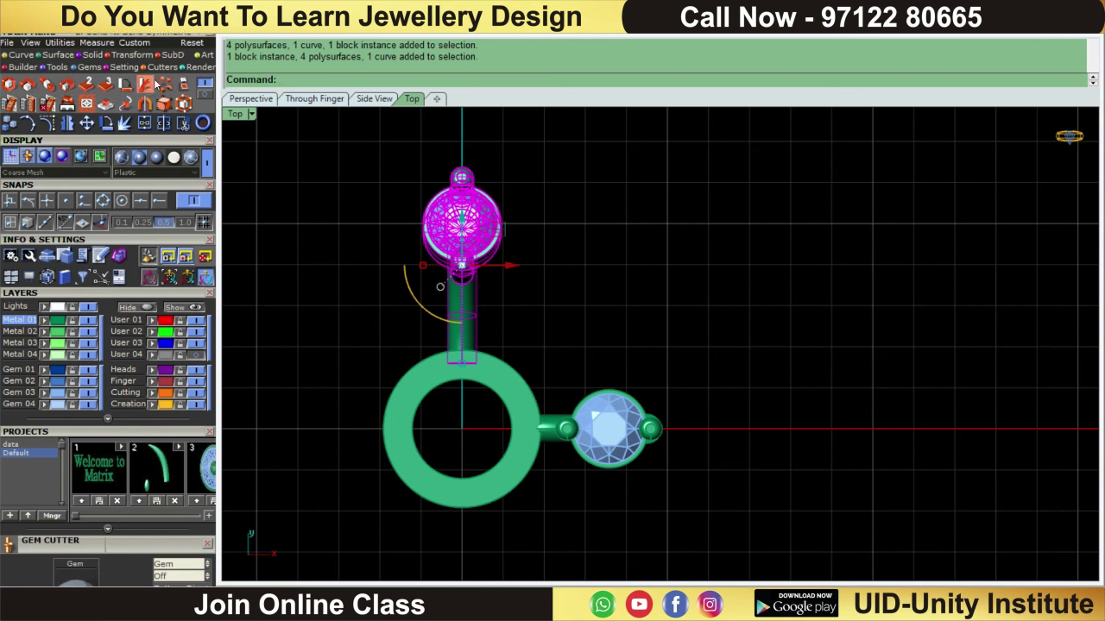
{"action": "left_click", "coordinate": [164, 84]}
{"action": "scroll", "coordinate": [616, 296], "scroll_direction": "up", "scroll_amount": 2}
{"action": "type", "text": "0"}
{"action": "key", "text": "Return"}
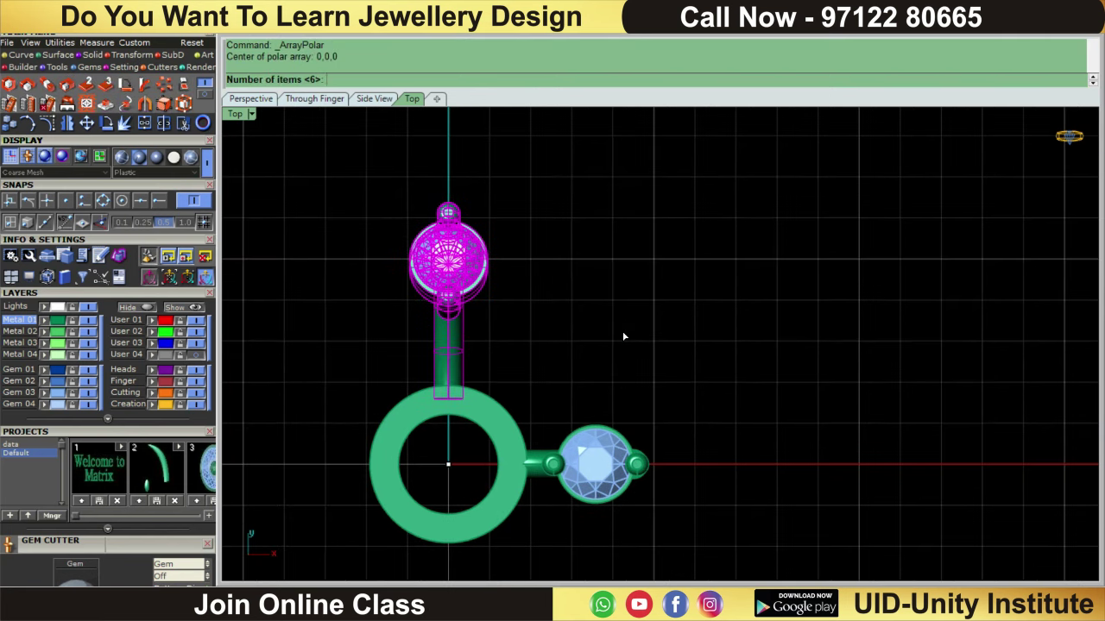
{"action": "type", "text": "6"}
{"action": "key", "text": "Return"}
{"action": "key", "text": "Return"}
{"action": "key", "text": "Return"}
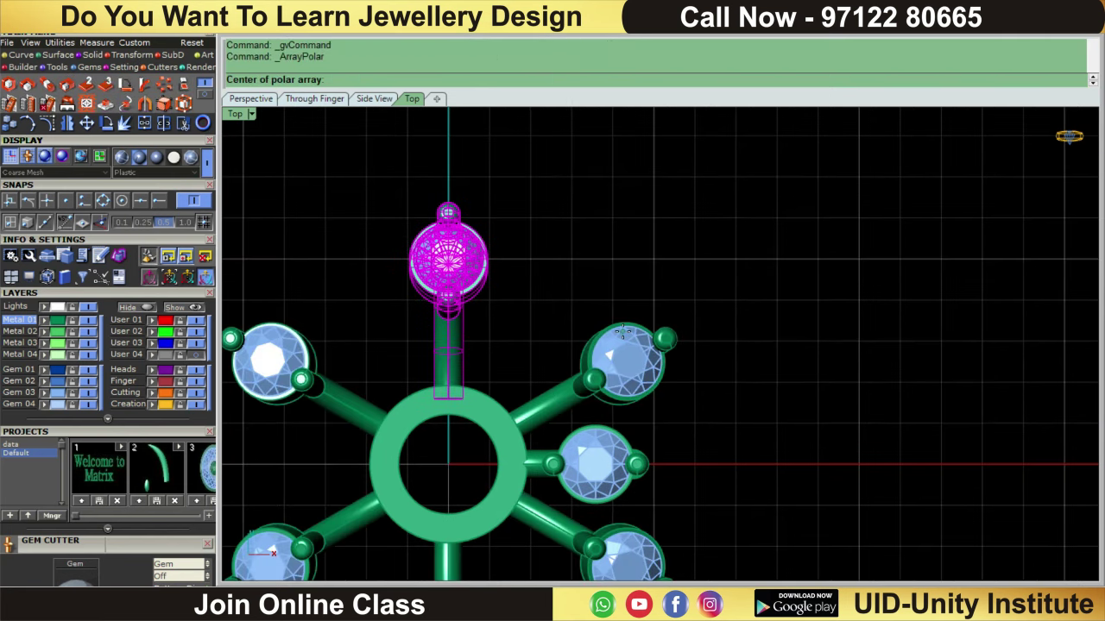
{"action": "key", "text": "Escape"}
Select all six arrayed gem arms and ungroup them
{"action": "scroll", "coordinate": [624, 337], "scroll_direction": "down", "scroll_amount": 2}
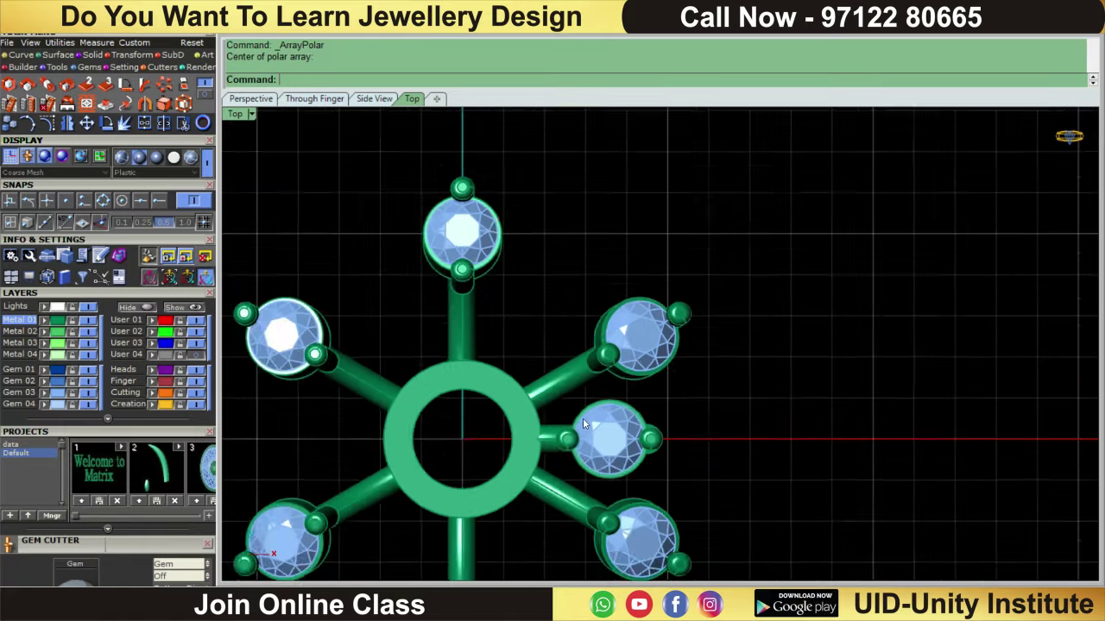
{"action": "scroll", "coordinate": [582, 418], "scroll_direction": "up", "scroll_amount": 2}
{"action": "left_click", "coordinate": [555, 363]}
{"action": "scroll", "coordinate": [554, 345], "scroll_direction": "down", "scroll_amount": 2}
{"action": "left_click", "coordinate": [473, 289], "text": "shift"}
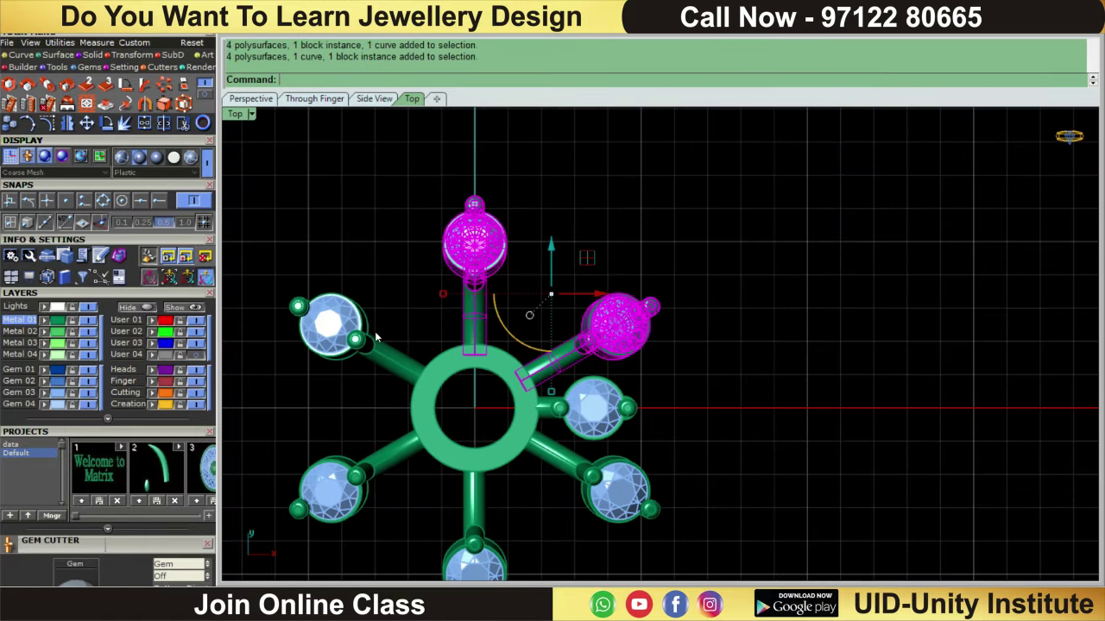
{"action": "left_click", "coordinate": [378, 339], "text": "shift"}
{"action": "left_click", "coordinate": [357, 472], "text": "shift"}
{"action": "left_click", "coordinate": [490, 522], "text": "shift"}
{"action": "left_click", "coordinate": [593, 470], "text": "shift"}
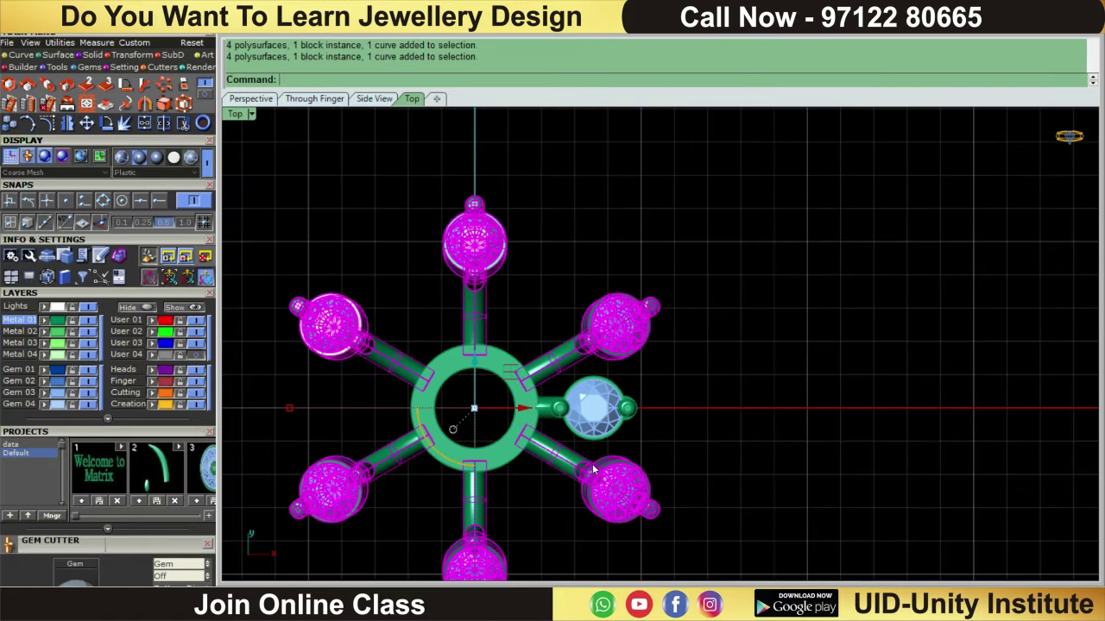
{"action": "type", "text": "ungroup"}
{"action": "key", "text": "Return"}
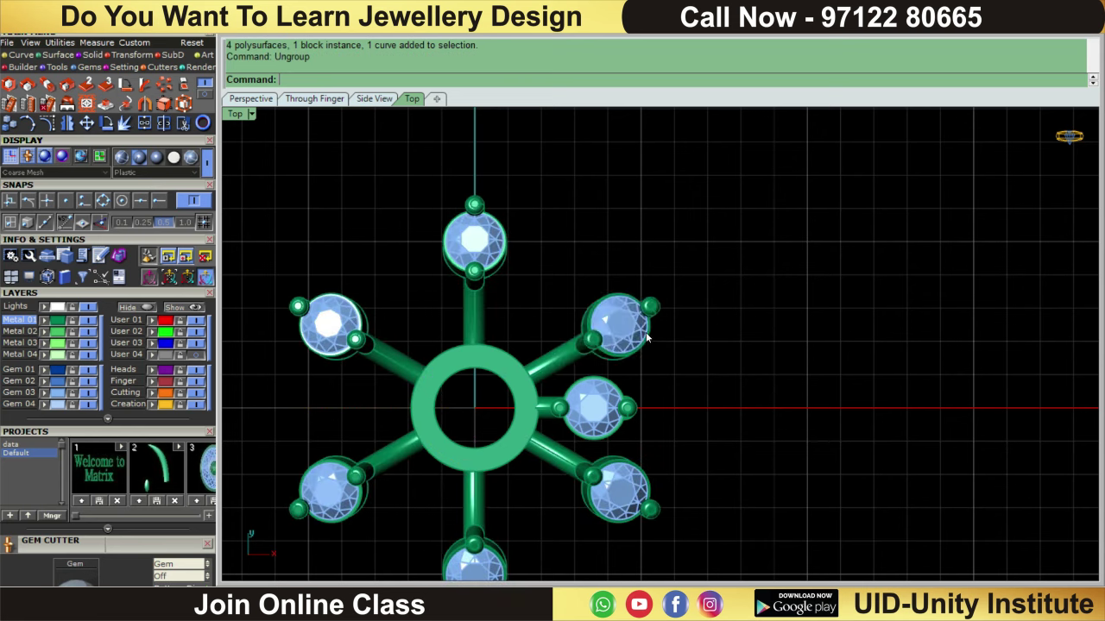
Group the six outer gems together
{"action": "left_click", "coordinate": [653, 321]}
{"action": "left_click", "coordinate": [474, 246], "text": "shift"}
{"action": "left_click", "coordinate": [363, 320], "text": "shift"}
{"action": "left_click", "coordinate": [321, 479], "text": "shift"}
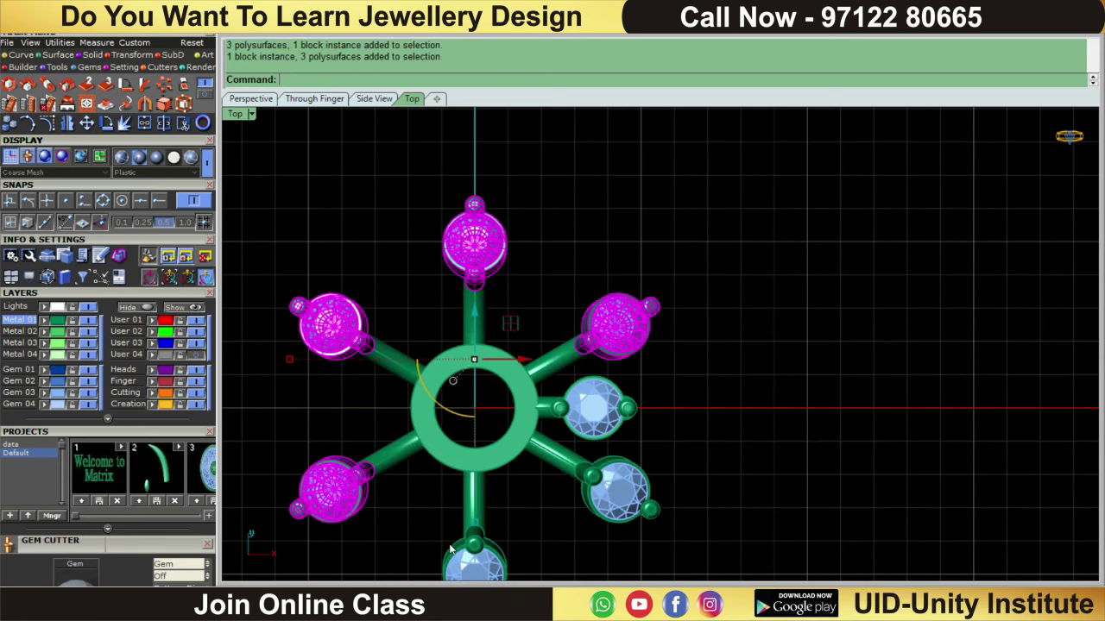
{"action": "left_click", "coordinate": [449, 546], "text": "shift"}
{"action": "left_click", "coordinate": [621, 493], "text": "shift"}
{"action": "type", "text": "g"}
{"action": "key", "text": "Return"}
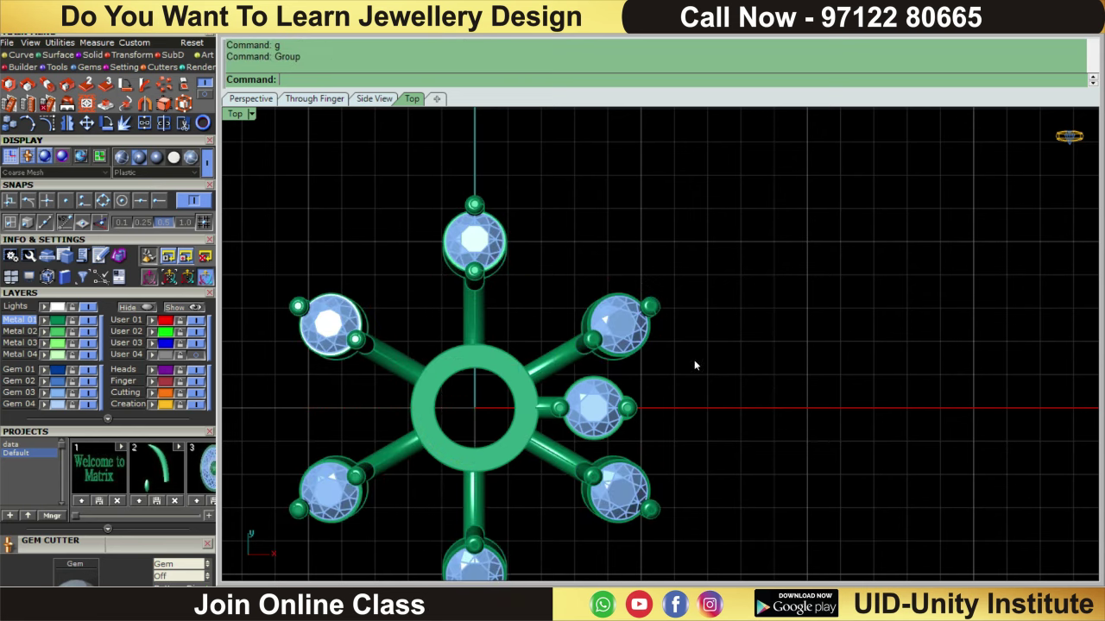
Group the six arms' prongs together
{"action": "left_click", "coordinate": [543, 361]}
{"action": "left_click", "coordinate": [476, 322], "text": "shift"}
{"action": "left_click", "coordinate": [390, 355], "text": "shift"}
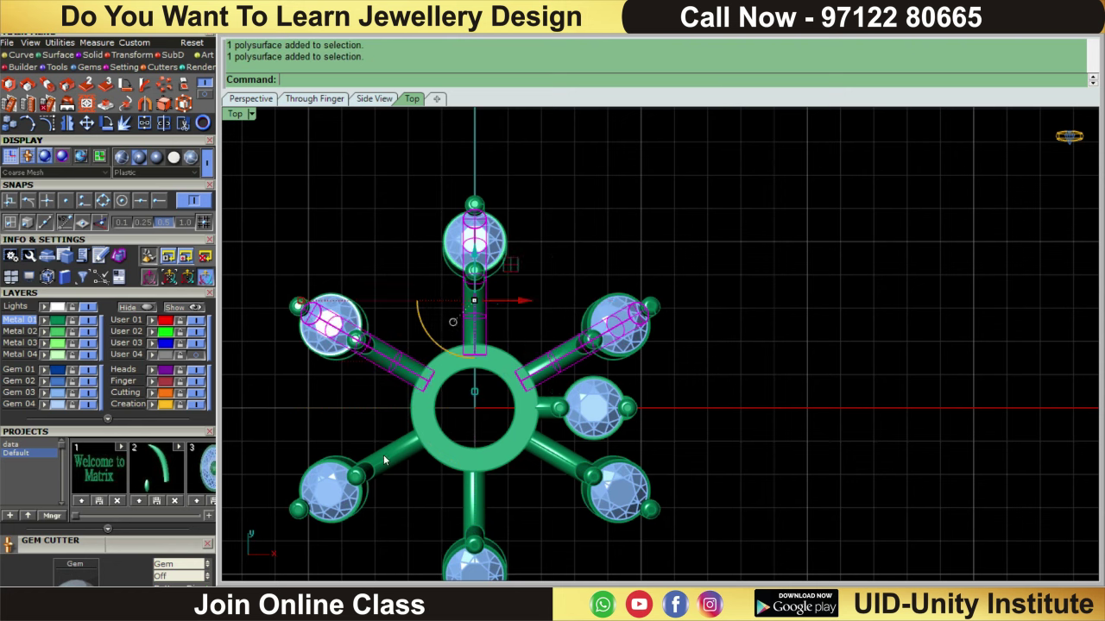
{"action": "left_click", "coordinate": [393, 447], "text": "shift"}
{"action": "left_click", "coordinate": [474, 494], "text": "shift"}
{"action": "left_click", "coordinate": [543, 451], "text": "shift"}
{"action": "type", "text": "g"}
{"action": "key", "text": "Return"}
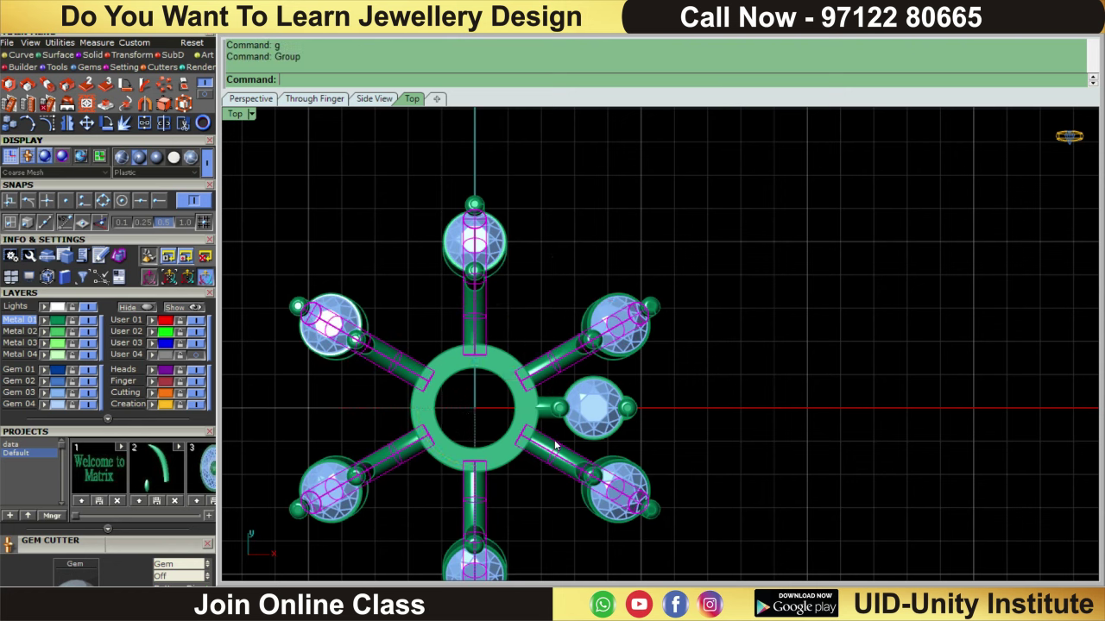
Ungroup the short right gem arm and begin a polar array of it
{"action": "left_click", "coordinate": [628, 409]}
{"action": "scroll", "coordinate": [613, 384], "scroll_direction": "up", "scroll_amount": 2}
{"action": "type", "text": "u"}
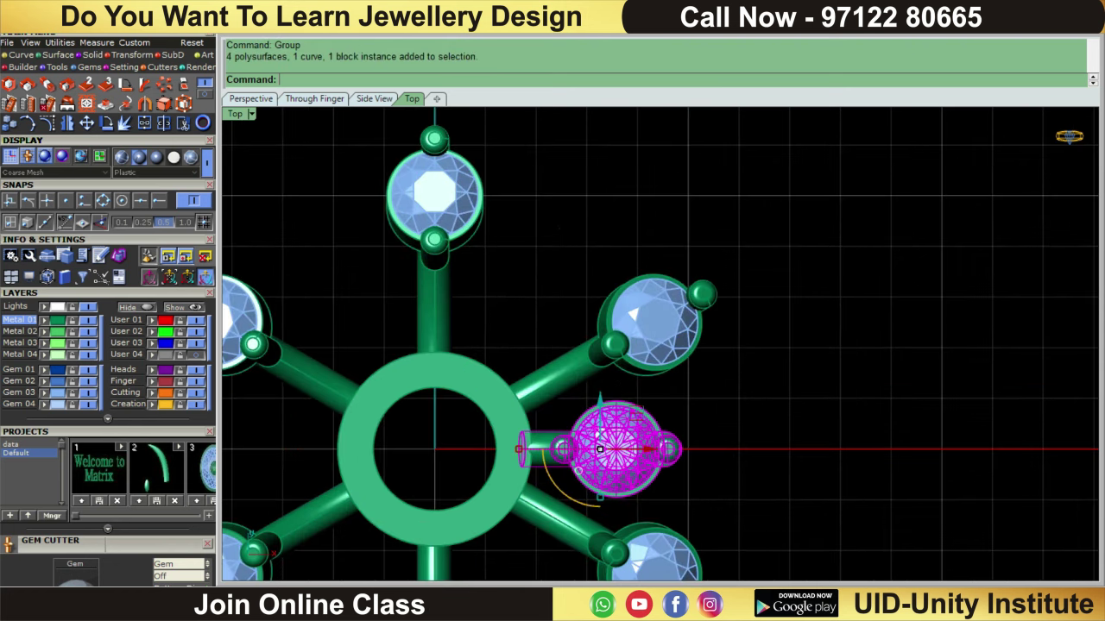
{"action": "type", "text": "ngroup"}
{"action": "key", "text": "Return"}
{"action": "scroll", "coordinate": [588, 303], "scroll_direction": "down", "scroll_amount": 3}
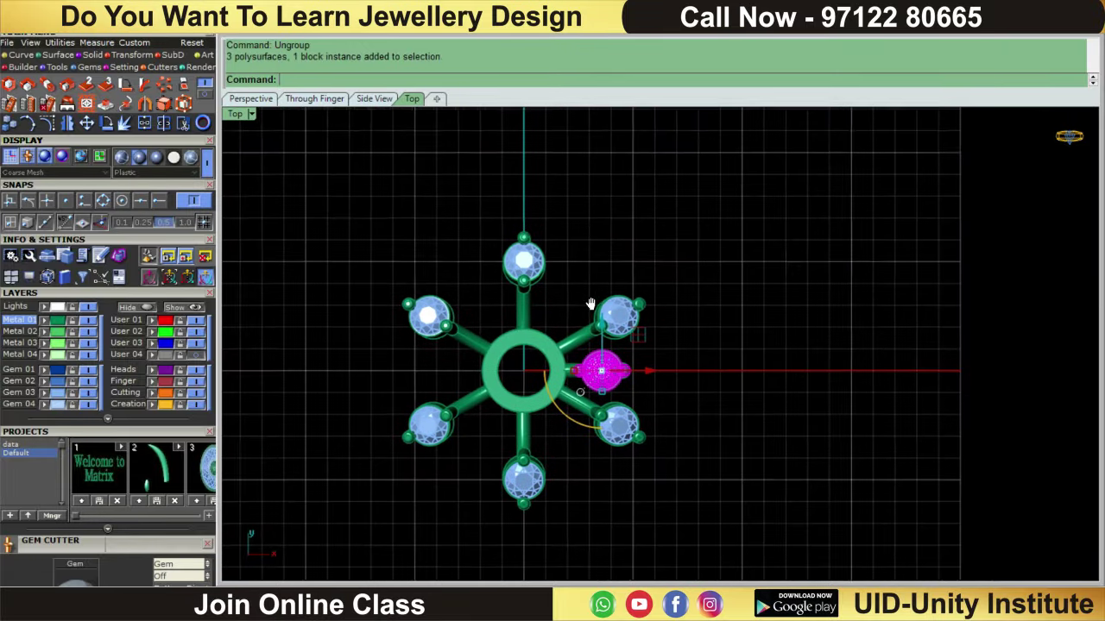
{"action": "left_click", "coordinate": [164, 84]}
Complete the six-copy polar array of the short arm about the origin
{"action": "type", "text": "0"}
{"action": "key", "text": "Return"}
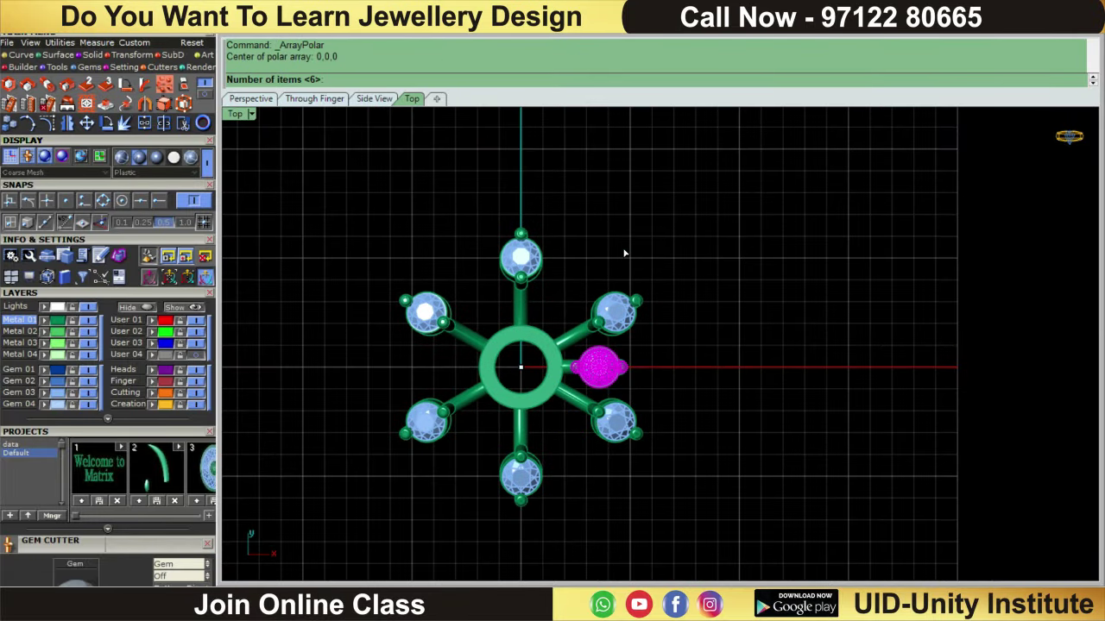
{"action": "key", "text": "Return"}
{"action": "key", "text": "Return"}
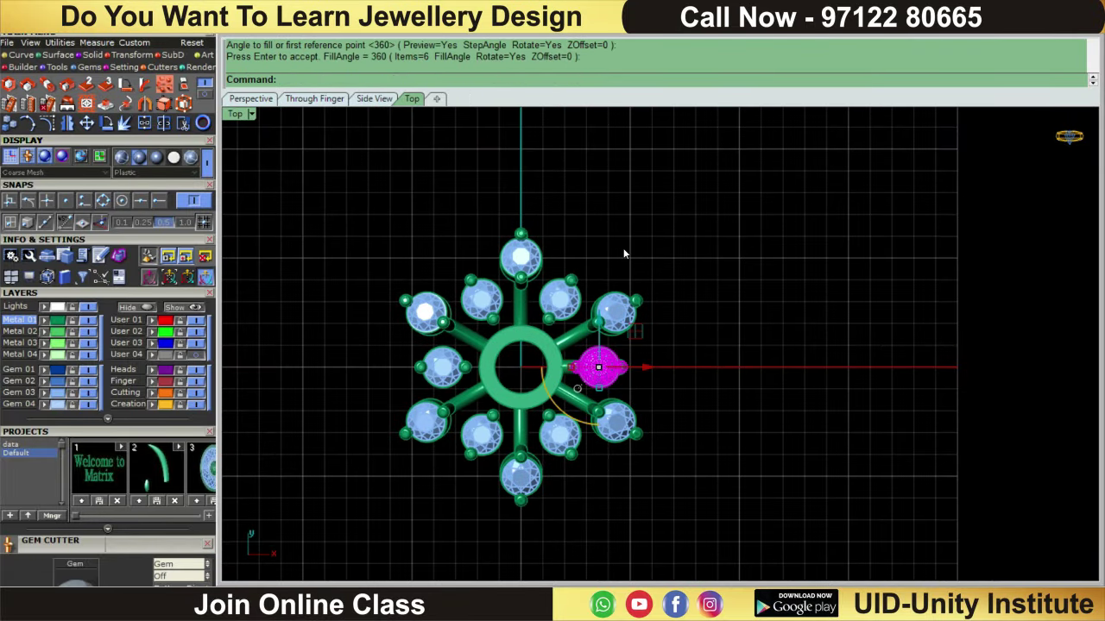
{"action": "scroll", "coordinate": [624, 250], "scroll_direction": "up", "scroll_amount": 2}
{"action": "scroll", "coordinate": [591, 280], "scroll_direction": "up", "scroll_amount": 1}
Group the five inner gems together
{"action": "left_click", "coordinate": [557, 290]}
{"action": "left_click", "coordinate": [433, 303], "text": "shift"}
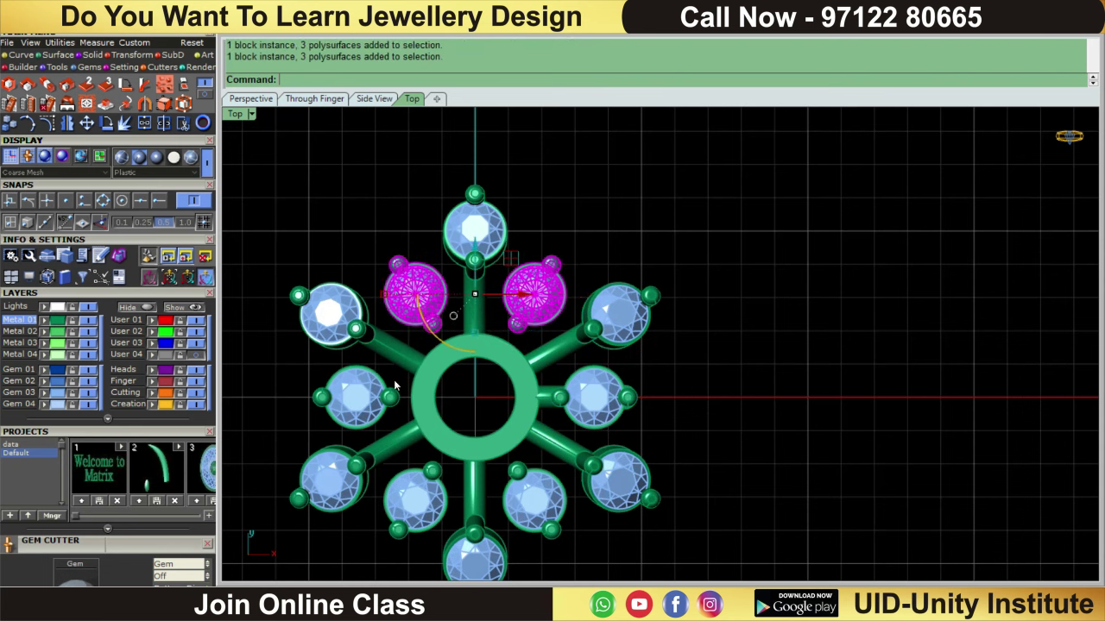
{"action": "left_click", "coordinate": [393, 389], "text": "shift"}
{"action": "left_click", "coordinate": [410, 483], "text": "shift"}
{"action": "left_click", "coordinate": [530, 488], "text": "shift"}
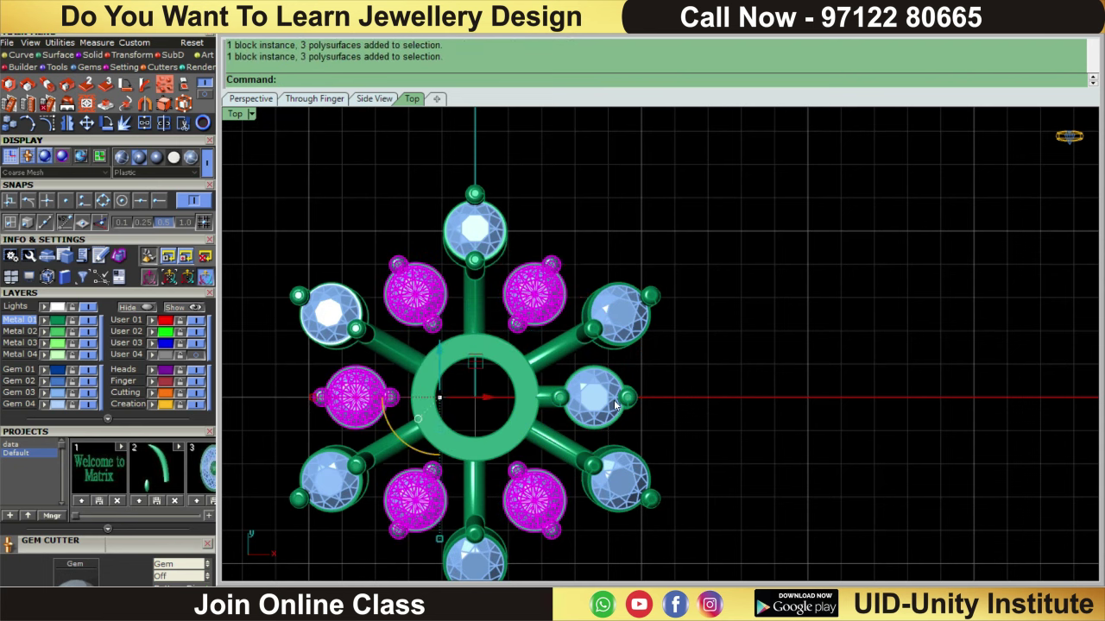
{"action": "type", "text": "g"}
{"action": "key", "text": "Return"}
Polar-array the right inner prong tube six times around 0,0,0
{"action": "scroll", "coordinate": [582, 414], "scroll_direction": "up", "scroll_amount": 3}
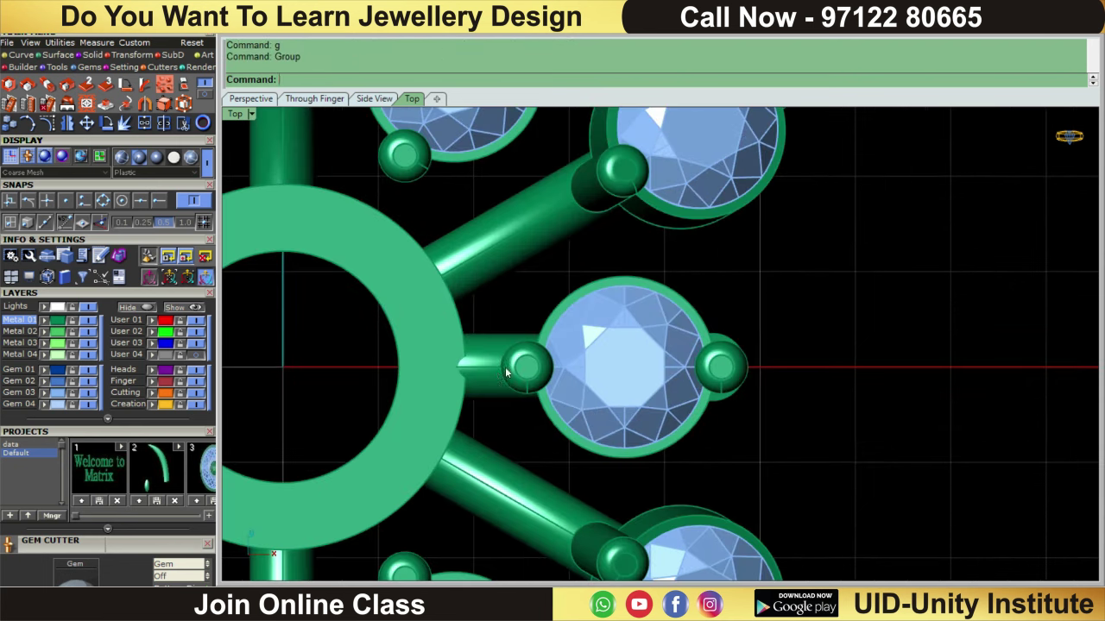
{"action": "left_click", "coordinate": [508, 373]}
{"action": "scroll", "coordinate": [508, 373], "scroll_direction": "down", "scroll_amount": 2}
{"action": "scroll", "coordinate": [507, 373], "scroll_direction": "down", "scroll_amount": 2}
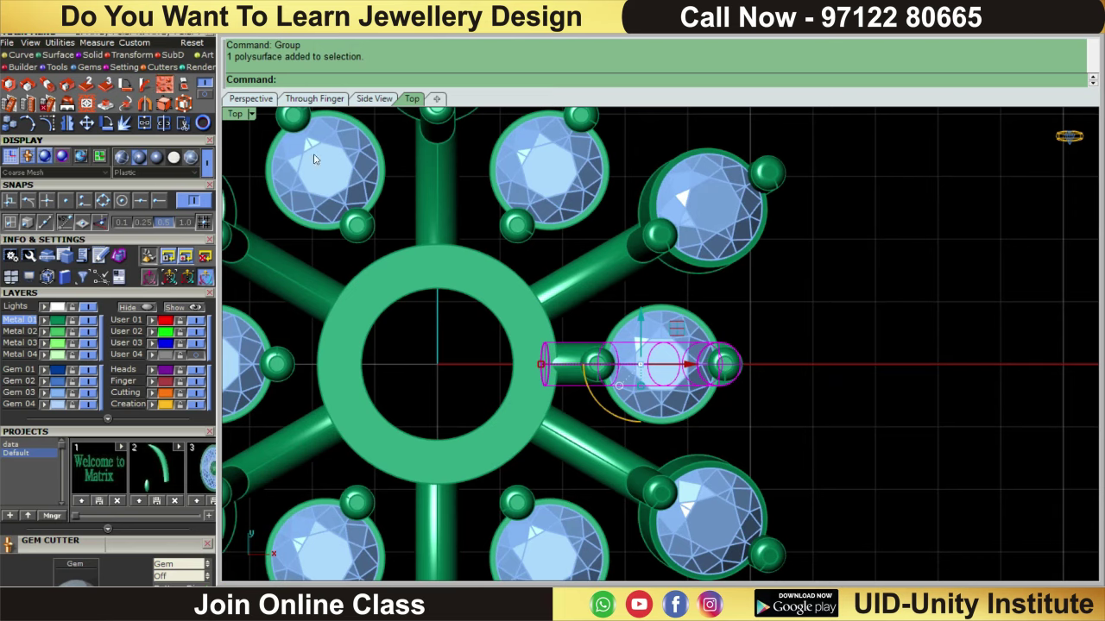
{"action": "left_click", "coordinate": [164, 84]}
{"action": "scroll", "coordinate": [496, 293], "scroll_direction": "down", "scroll_amount": 1}
{"action": "type", "text": "0,0,0"}
{"action": "key", "text": "Return"}
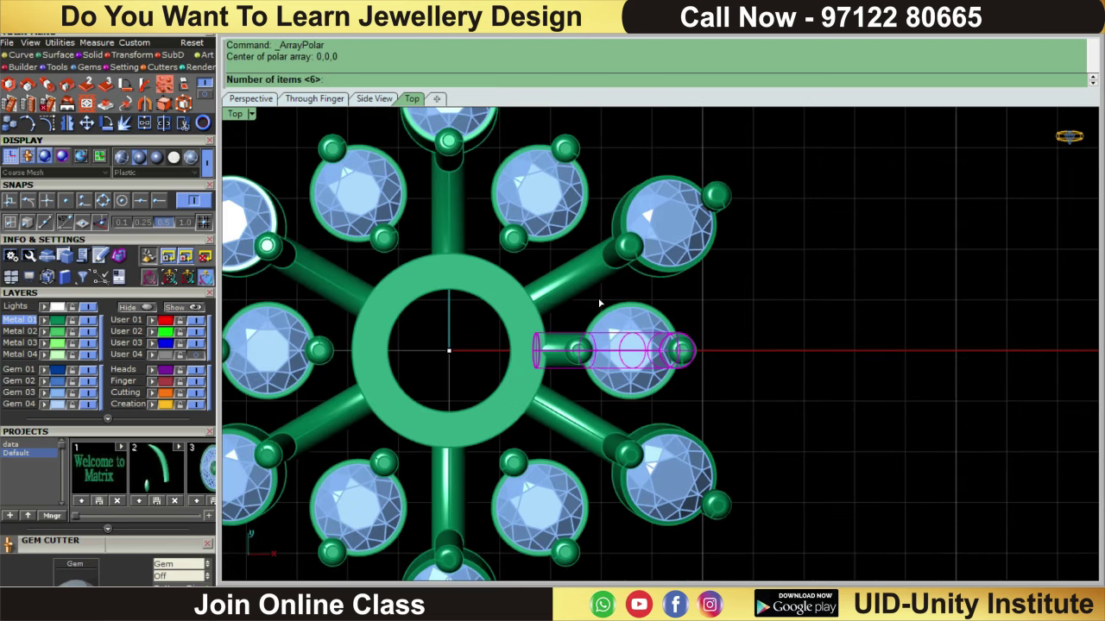
{"action": "key", "text": "Return"}
{"action": "key", "text": "Return"}
{"action": "key", "text": "Return"}
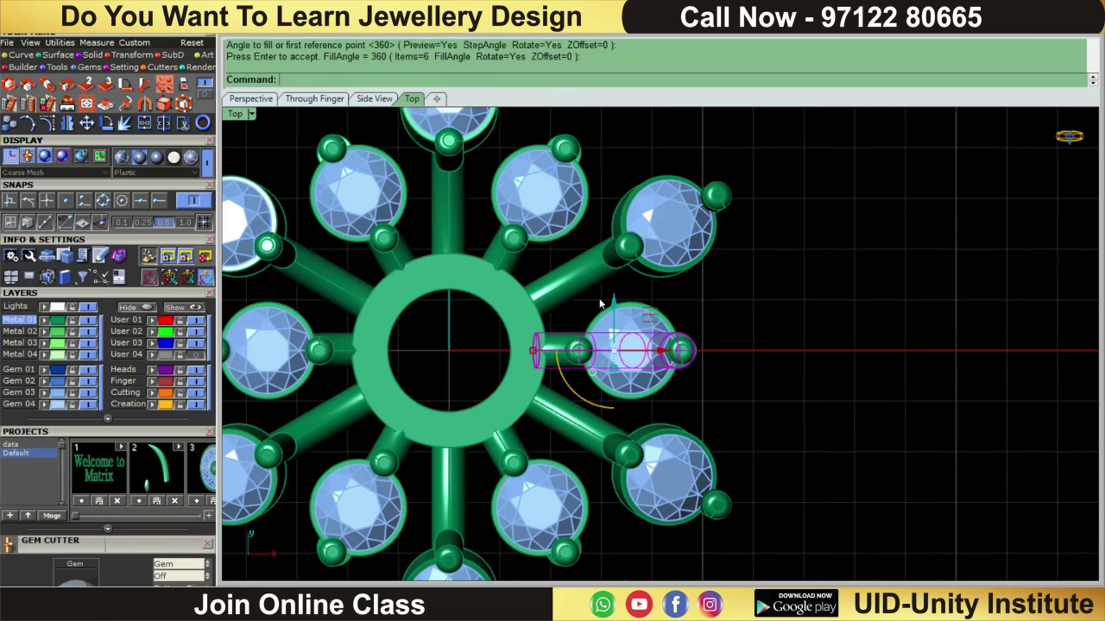
Select the six new prong tubes and group them into one
{"action": "left_click", "coordinate": [490, 251]}
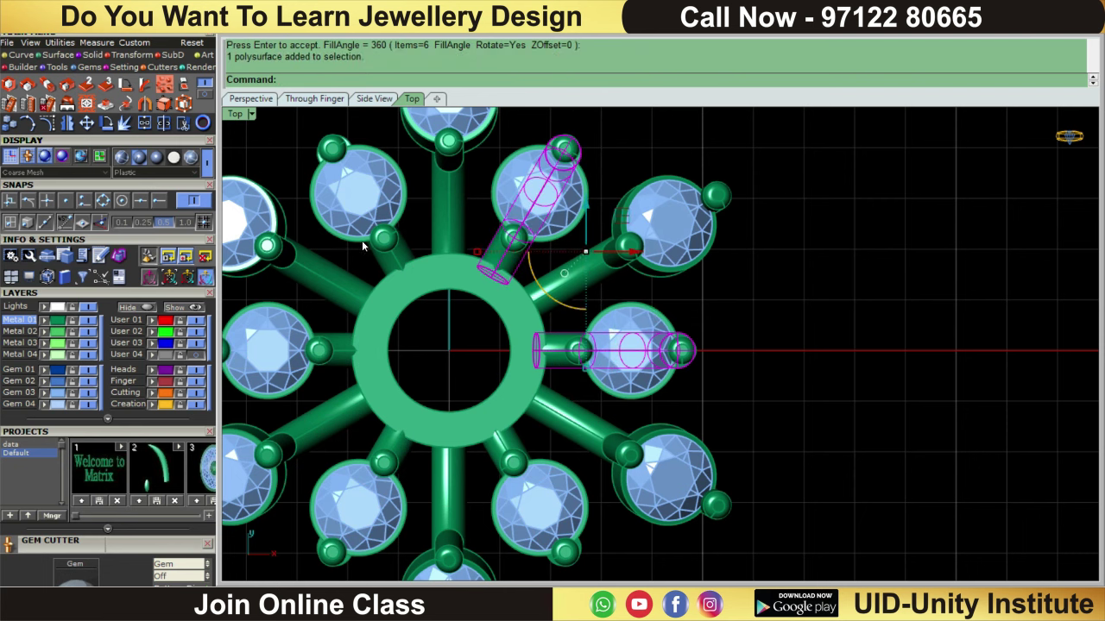
{"action": "left_click", "coordinate": [390, 261]}
{"action": "right_click_drag", "start_coordinate": [390, 261], "coordinate": [540, 198]}
{"action": "scroll", "coordinate": [489, 247], "scroll_direction": "up", "scroll_amount": 5}
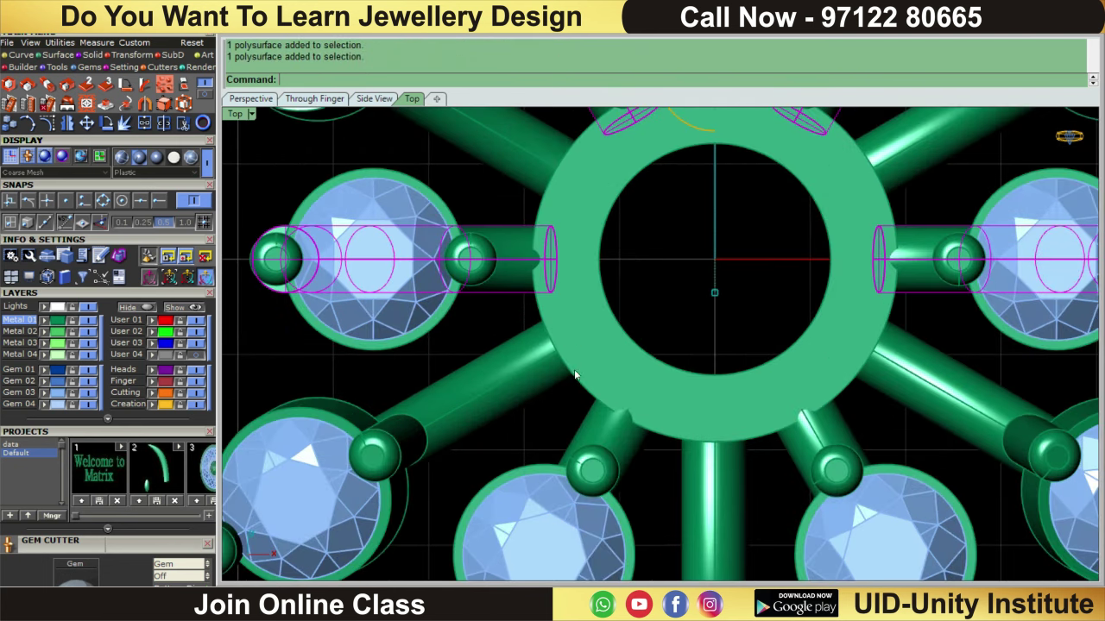
{"action": "left_click", "coordinate": [609, 449], "text": "shift"}
{"action": "scroll", "coordinate": [807, 437], "scroll_direction": "down", "scroll_amount": 3}
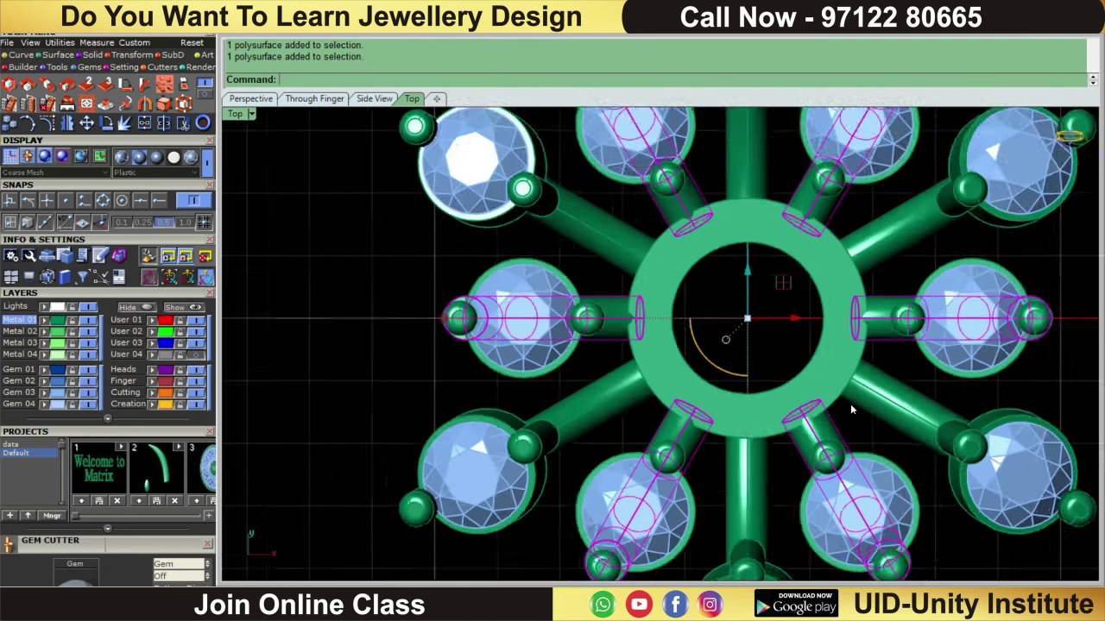
{"action": "right_click_drag", "start_coordinate": [850, 404], "coordinate": [702, 410]}
{"action": "key", "text": "ctrl+g"}
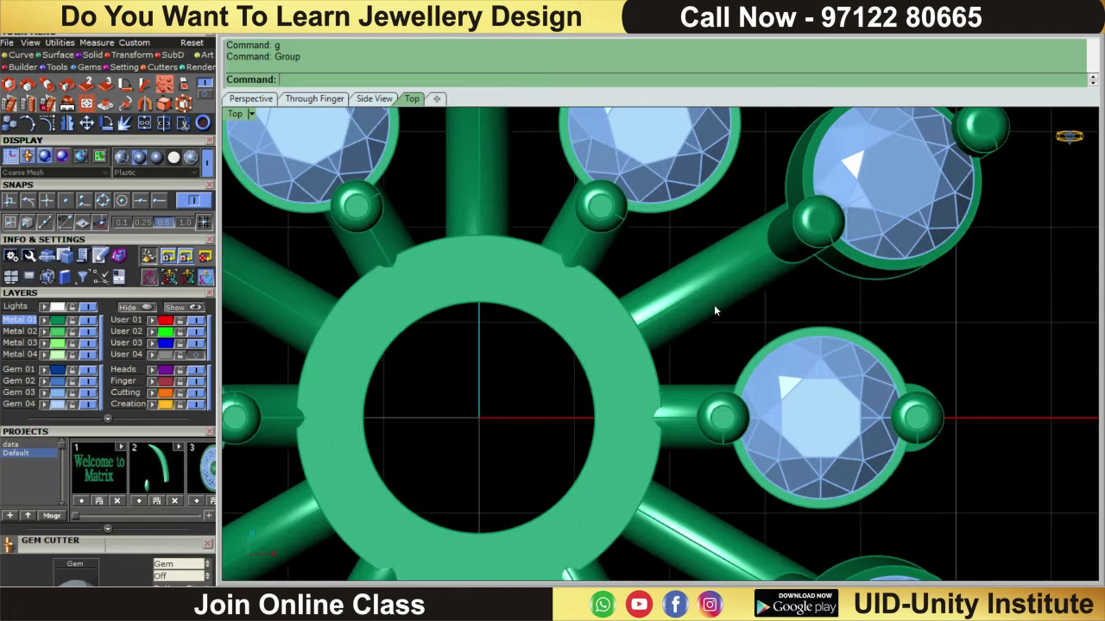
{"action": "scroll", "coordinate": [714, 307], "scroll_direction": "up", "scroll_amount": 3}
{"action": "left_click", "coordinate": [594, 250]}
{"action": "scroll", "coordinate": [568, 307], "scroll_direction": "down", "scroll_amount": 5}
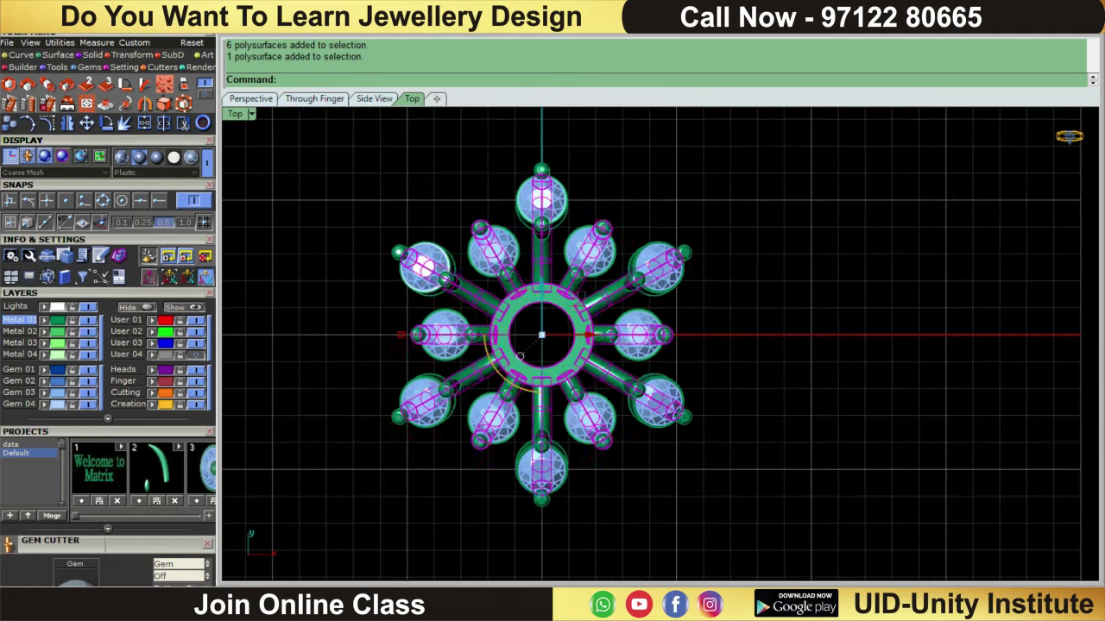
{"action": "type", "text": "g"}
{"action": "key", "text": "Return"}
{"action": "key", "text": "Escape"}
Reveal the hidden central gem cluster and return to a top-down view
{"action": "scroll", "coordinate": [585, 237], "scroll_direction": "up", "scroll_amount": 3}
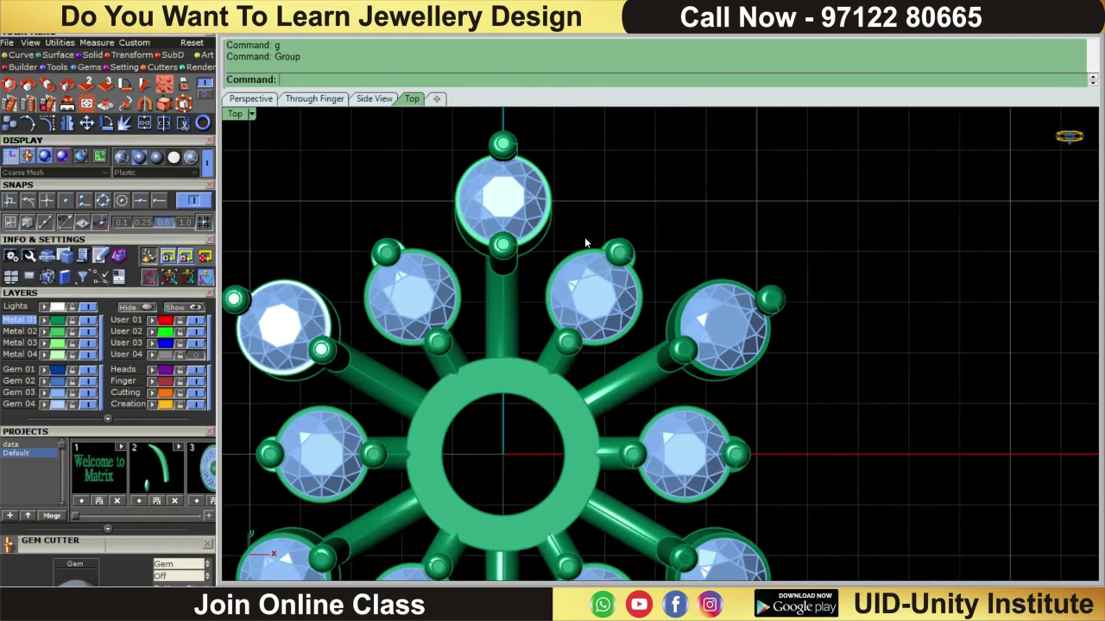
{"action": "scroll", "coordinate": [591, 230], "scroll_direction": "down", "scroll_amount": 2}
{"action": "key", "text": "ctrl+shift+h"}
{"action": "key", "text": "ctrl+a"}
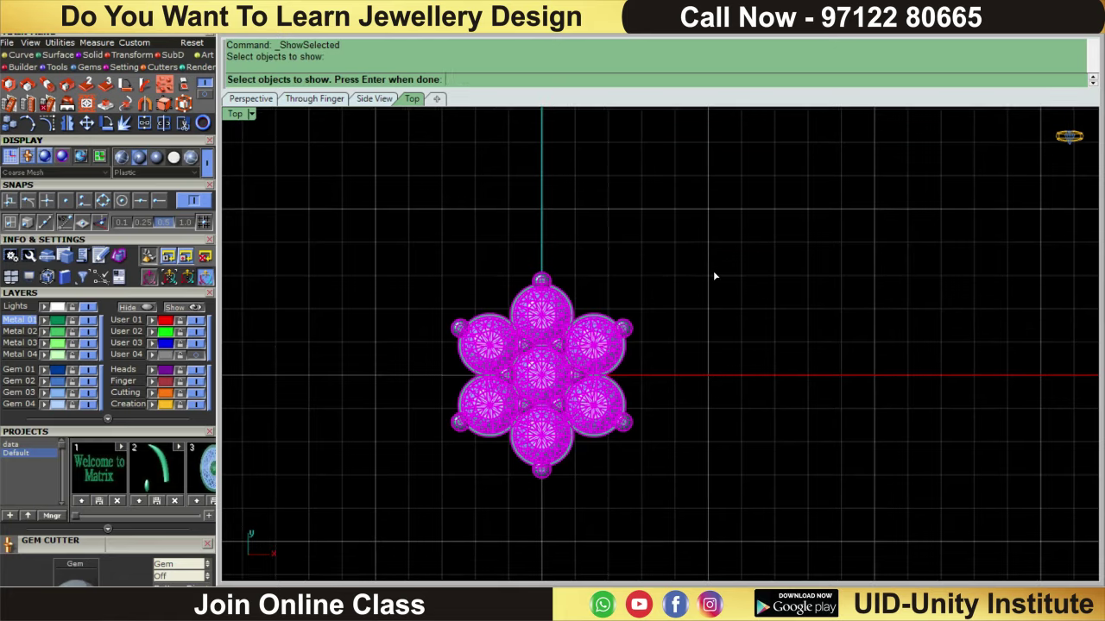
{"action": "key", "text": "Return"}
{"action": "mouse_move", "coordinate": [713, 270]}
{"action": "right_mouse_down"}
{"action": "mouse_move", "coordinate": [692, 269]}
{"action": "mouse_move", "coordinate": [665, 446]}
{"action": "mouse_move", "coordinate": [705, 393]}
{"action": "right_mouse_up"}
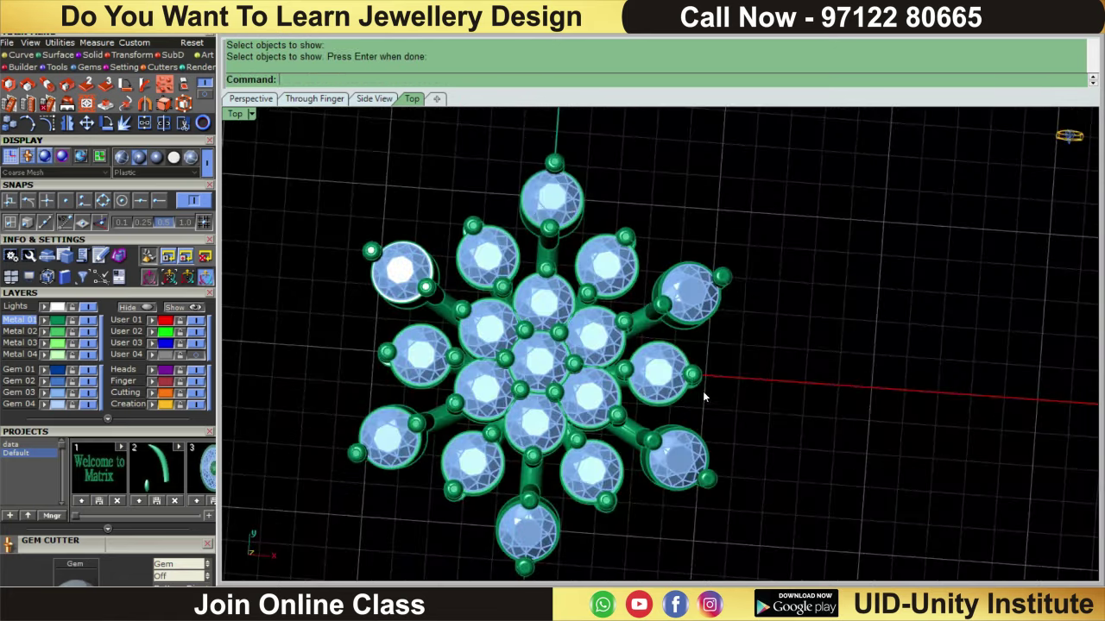
{"action": "key", "text": "ctrl+F1"}
{"action": "scroll", "coordinate": [645, 375], "scroll_direction": "down", "scroll_amount": 3}
Select the centre gems, invert the selection, and hide everything else
{"action": "right_click_drag", "start_coordinate": [646, 376], "coordinate": [698, 391]}
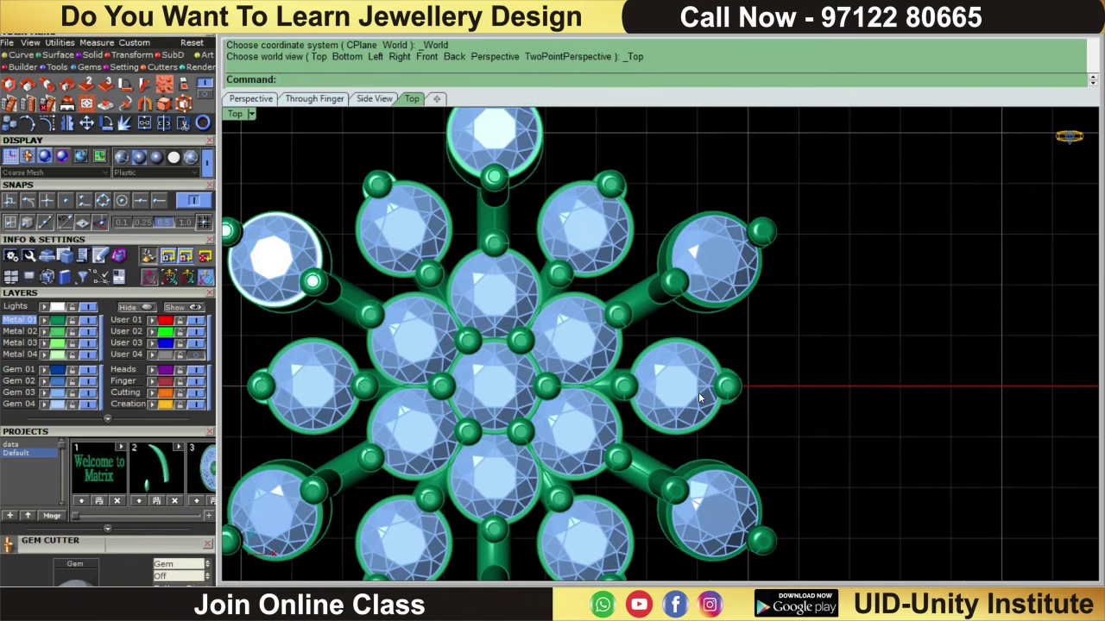
{"action": "left_click", "coordinate": [577, 359], "text": "shift"}
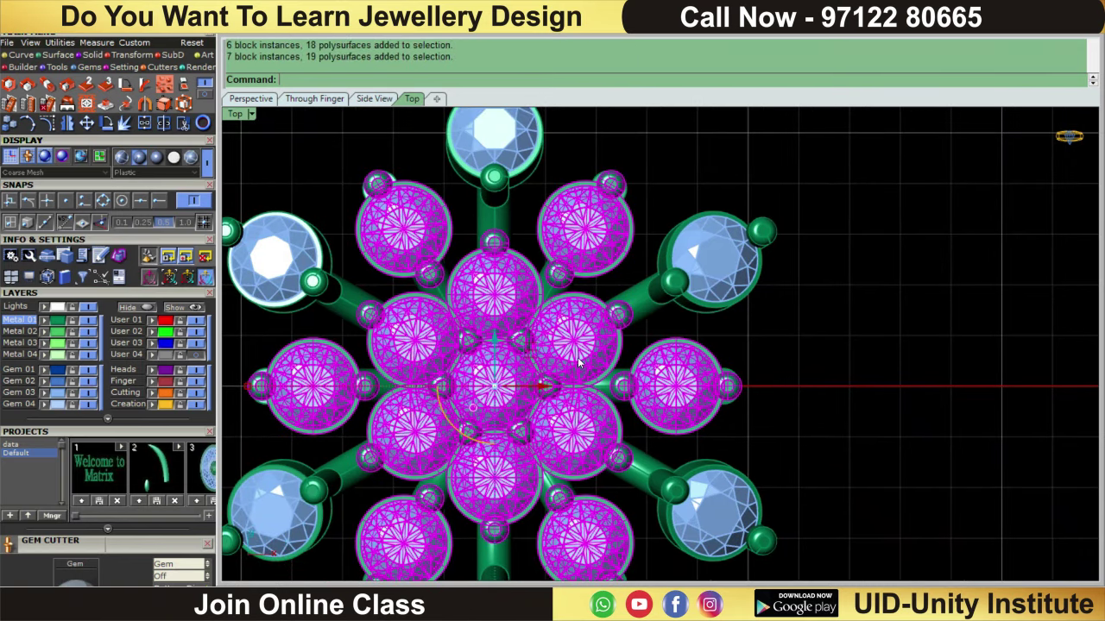
{"action": "key", "text": "ctrl+i"}
{"action": "type", "text": "H"}
{"action": "key", "text": "Return"}
{"action": "scroll", "coordinate": [766, 338], "scroll_direction": "down", "scroll_amount": 3}
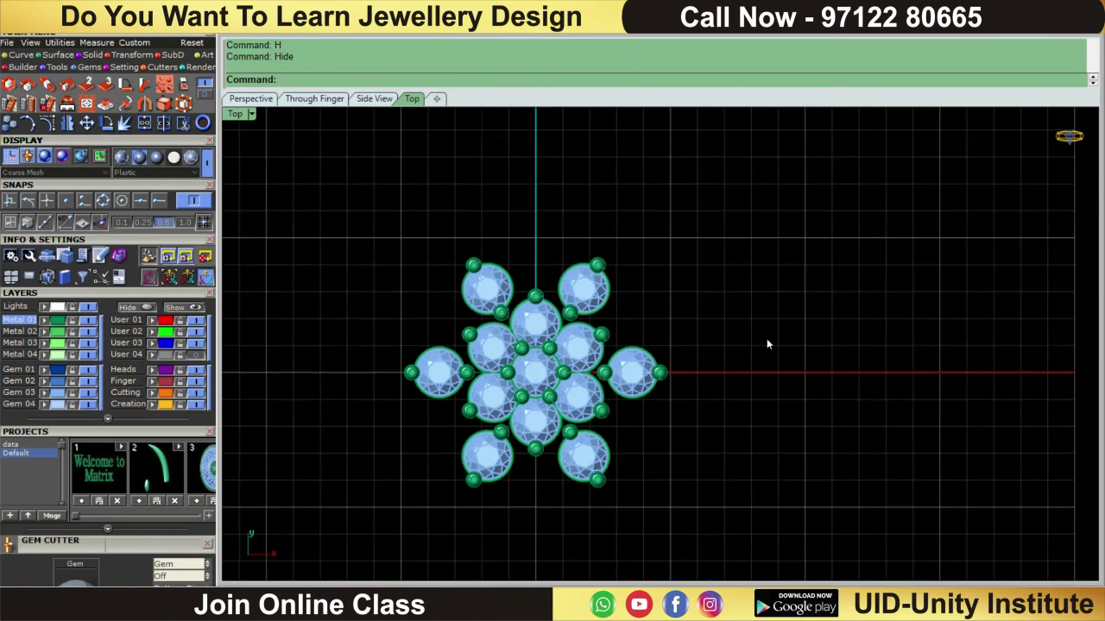
{"action": "scroll", "coordinate": [520, 555], "scroll_direction": "up", "scroll_amount": 2}
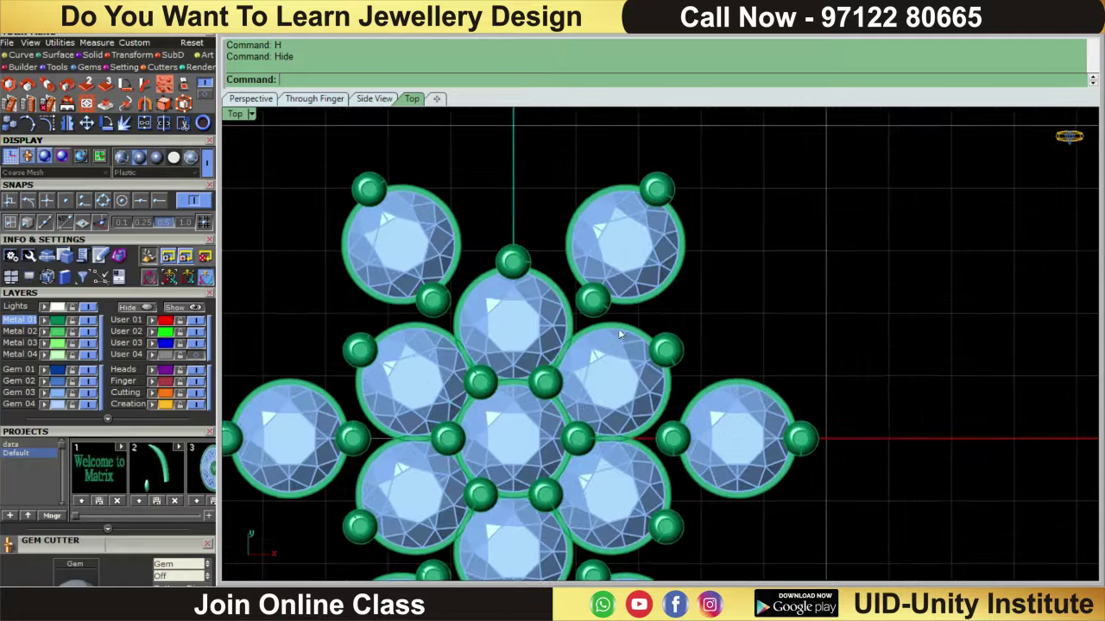
Draw a straight centre line from the bezel junction to the right outer gem's prong
{"action": "left_click", "coordinate": [22, 54]}
{"action": "left_click", "coordinate": [27, 83]}
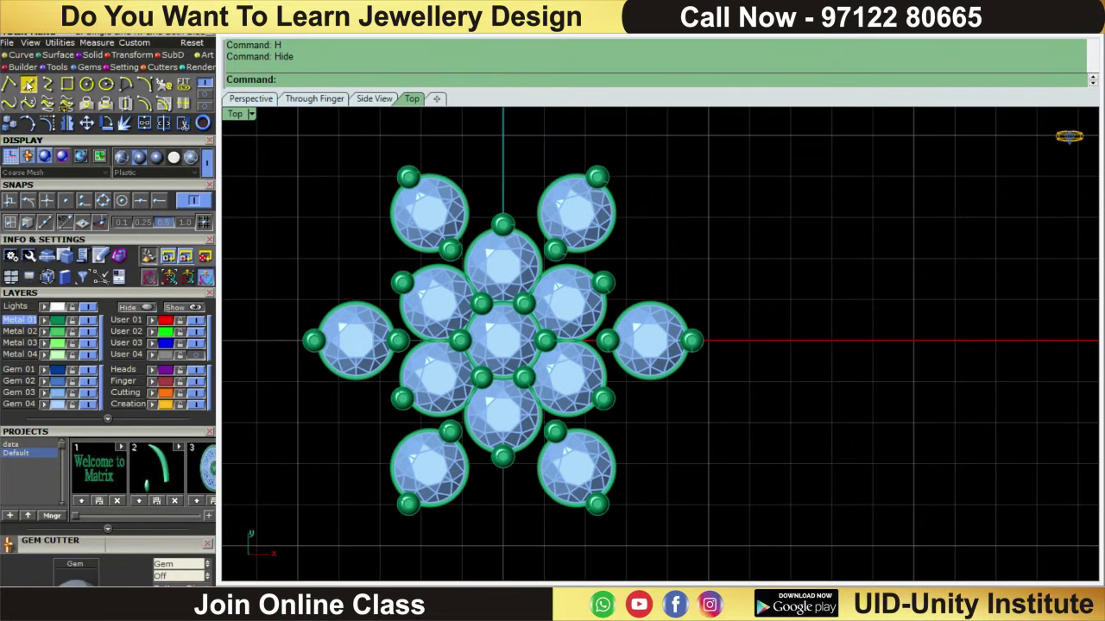
{"action": "scroll", "coordinate": [637, 362], "scroll_direction": "up", "scroll_amount": 3}
{"action": "scroll", "coordinate": [595, 354], "scroll_direction": "up", "scroll_amount": 2}
{"action": "scroll", "coordinate": [587, 362], "scroll_direction": "up", "scroll_amount": 1}
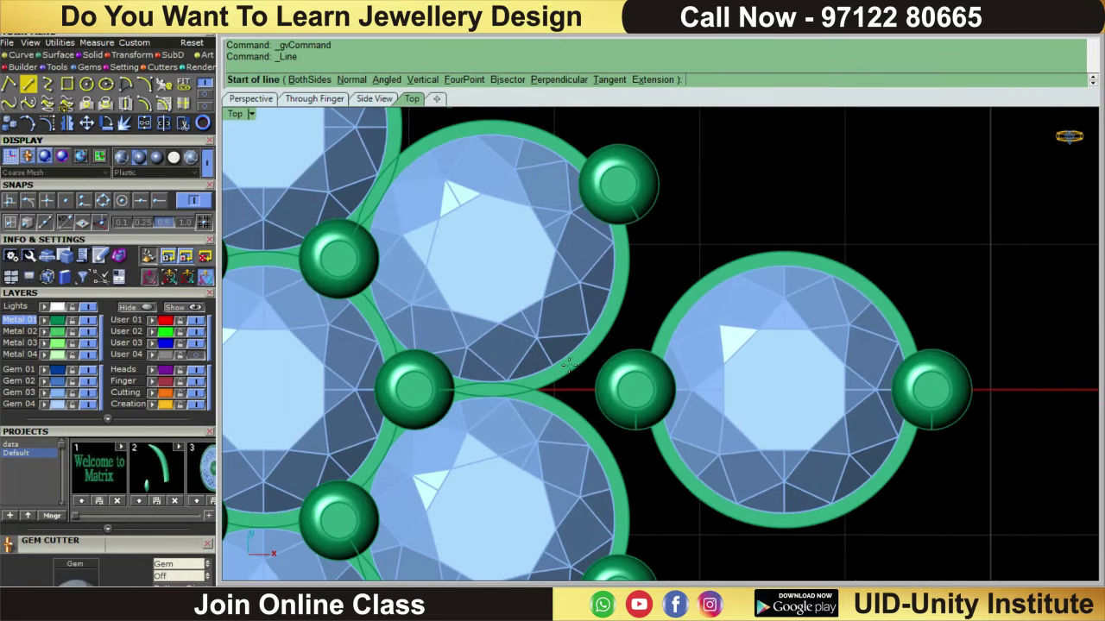
{"action": "scroll", "coordinate": [498, 386], "scroll_direction": "up", "scroll_amount": 2}
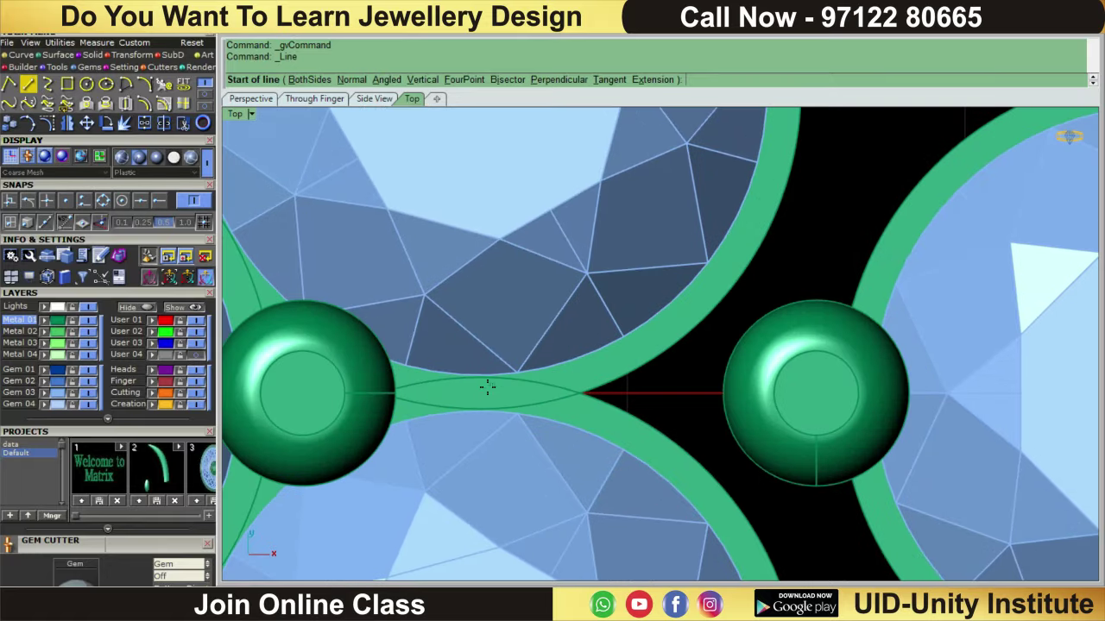
{"action": "left_click", "coordinate": [482, 393]}
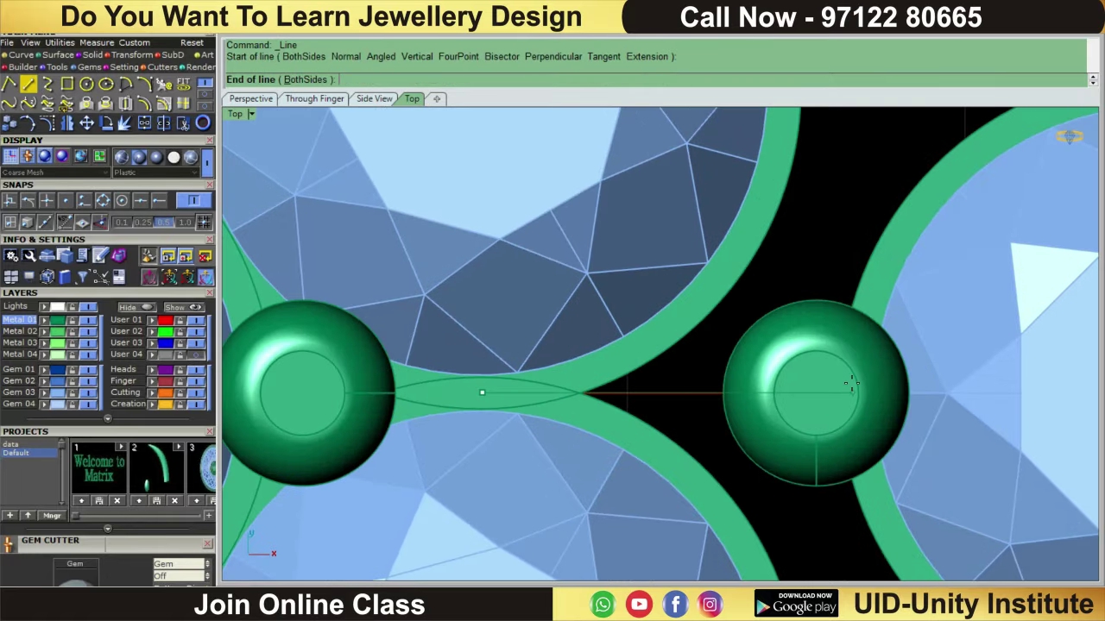
{"action": "left_click", "coordinate": [681, 393]}
{"action": "left_click", "coordinate": [681, 391]}
{"action": "scroll", "coordinate": [695, 392], "scroll_direction": "down", "scroll_amount": 3}
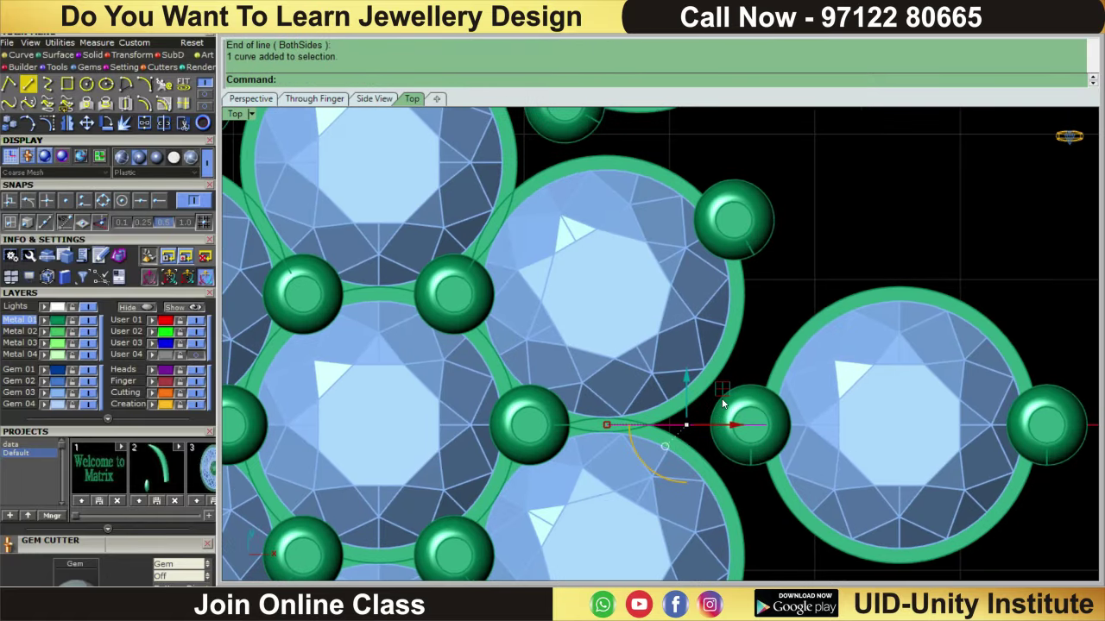
Offset the line 0.35 to both sides, shift the offsets right, and loft between them
{"action": "type", "text": "o"}
{"action": "key", "text": "Return"}
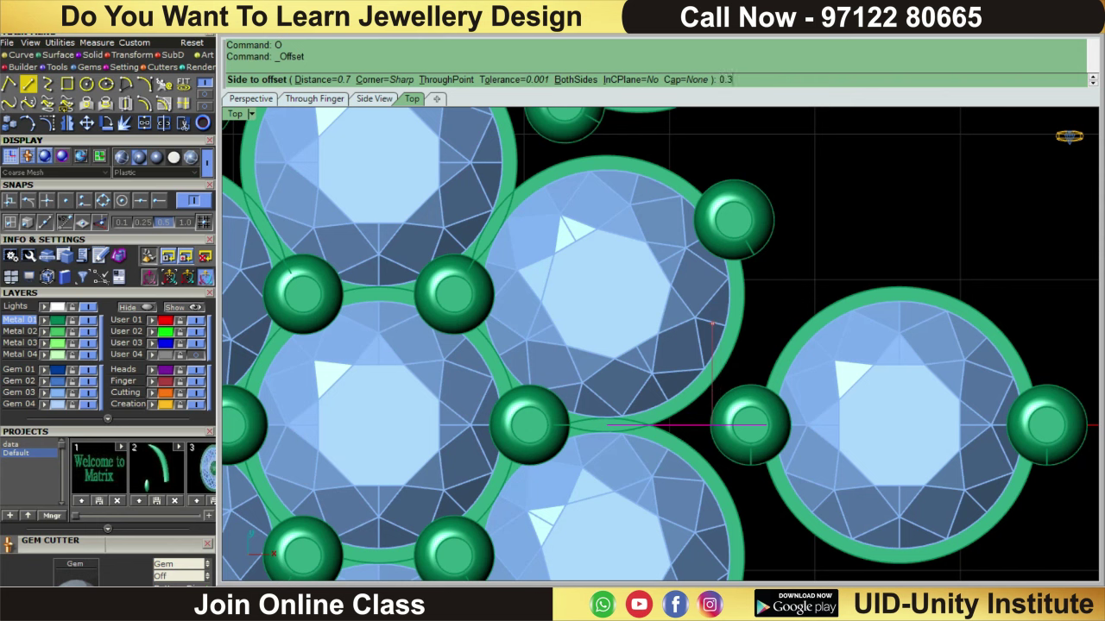
{"action": "type", "text": "5"}
{"action": "key", "text": "Return"}
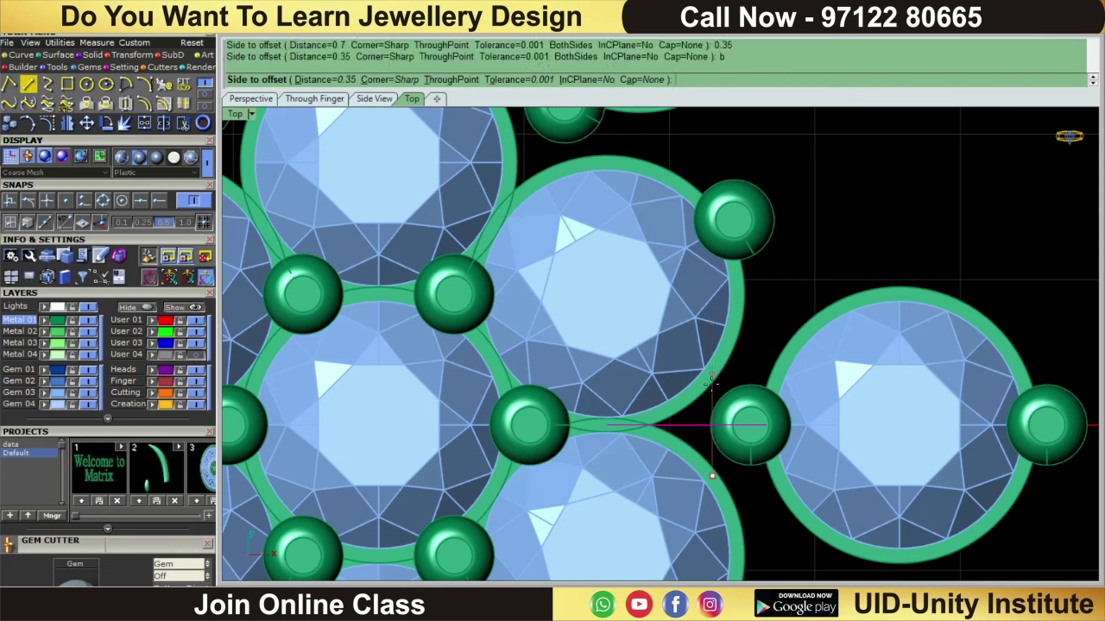
{"action": "left_click", "coordinate": [713, 390]}
{"action": "left_click", "coordinate": [756, 378]}
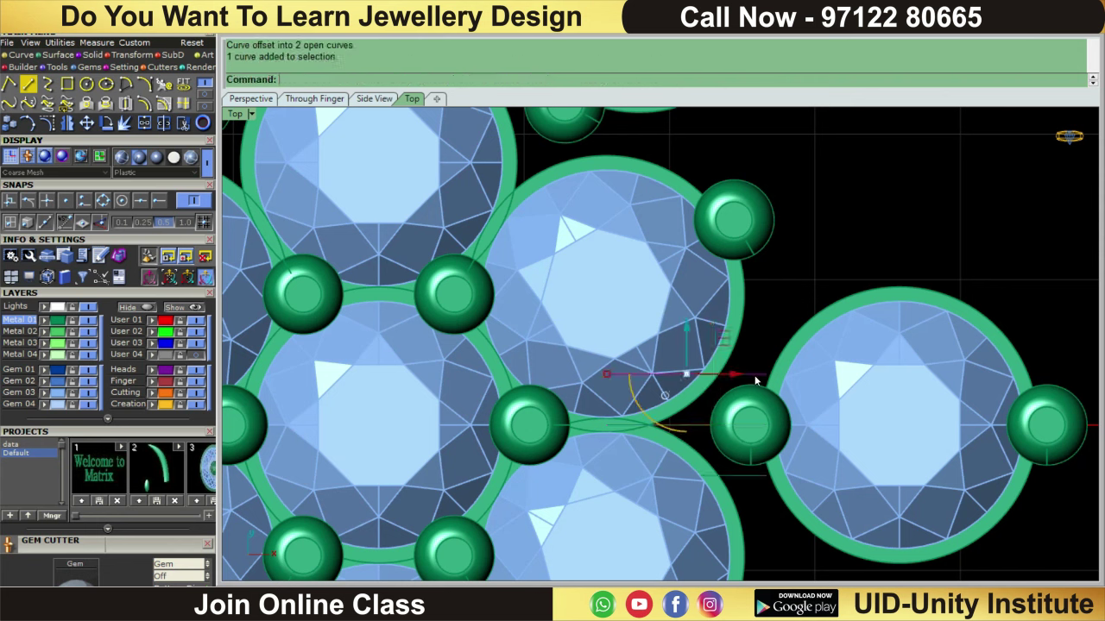
{"action": "left_click", "coordinate": [744, 476]}
{"action": "left_click_drag", "start_coordinate": [732, 429], "coordinate": [762, 423]}
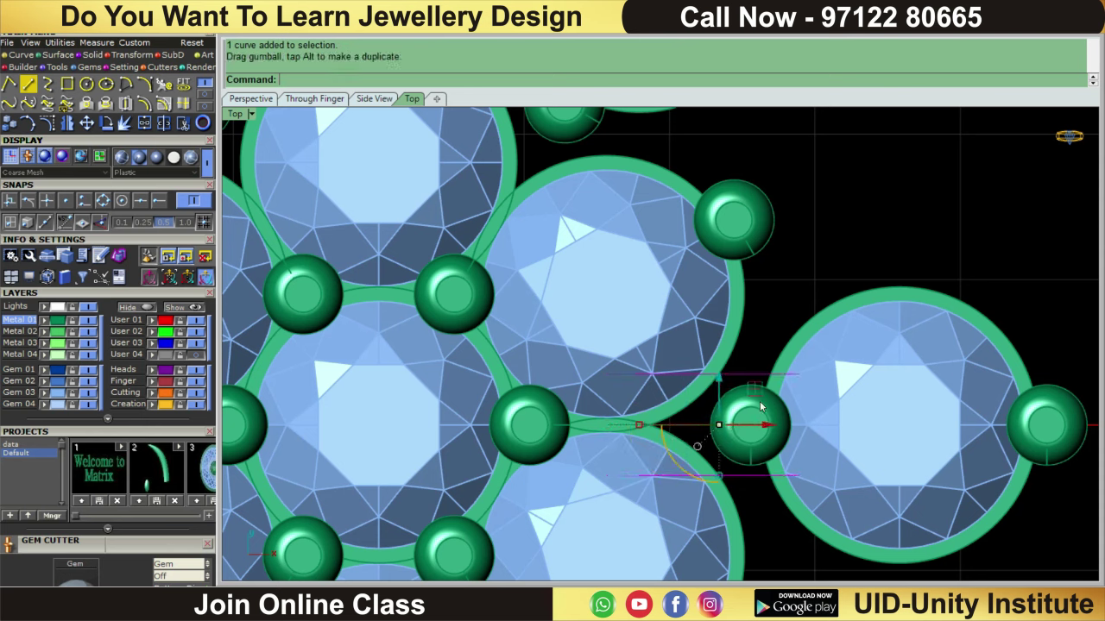
{"action": "type", "text": "l"}
{"action": "key", "text": "Return"}
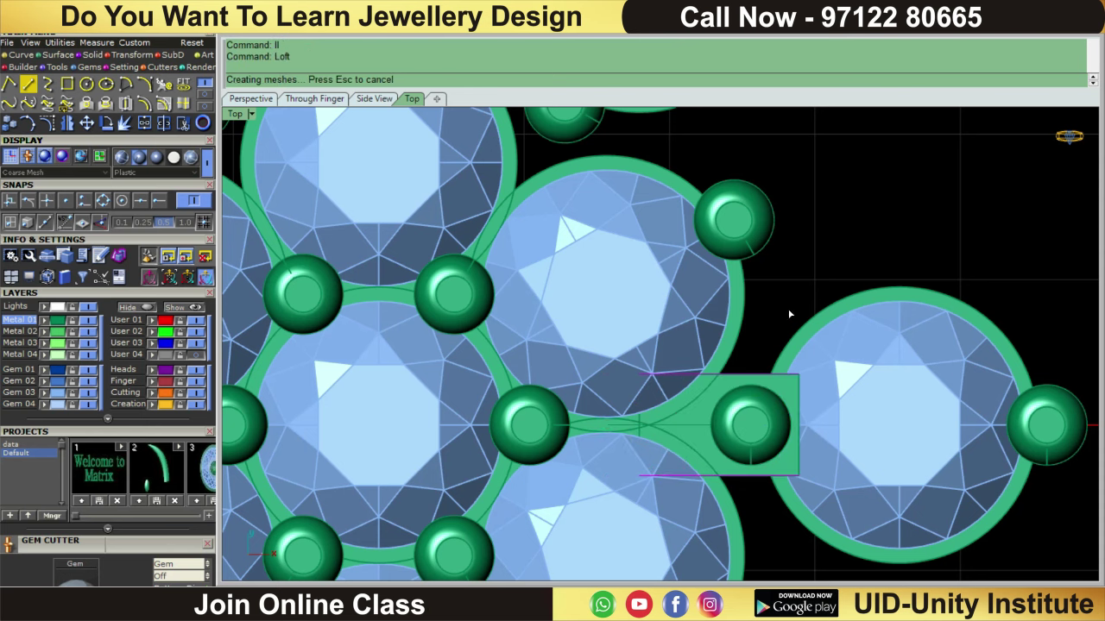
Thicken the lofted bridge surface downward into a 0.7-thick solid with OffsetSrf
{"action": "left_click", "coordinate": [722, 462]}
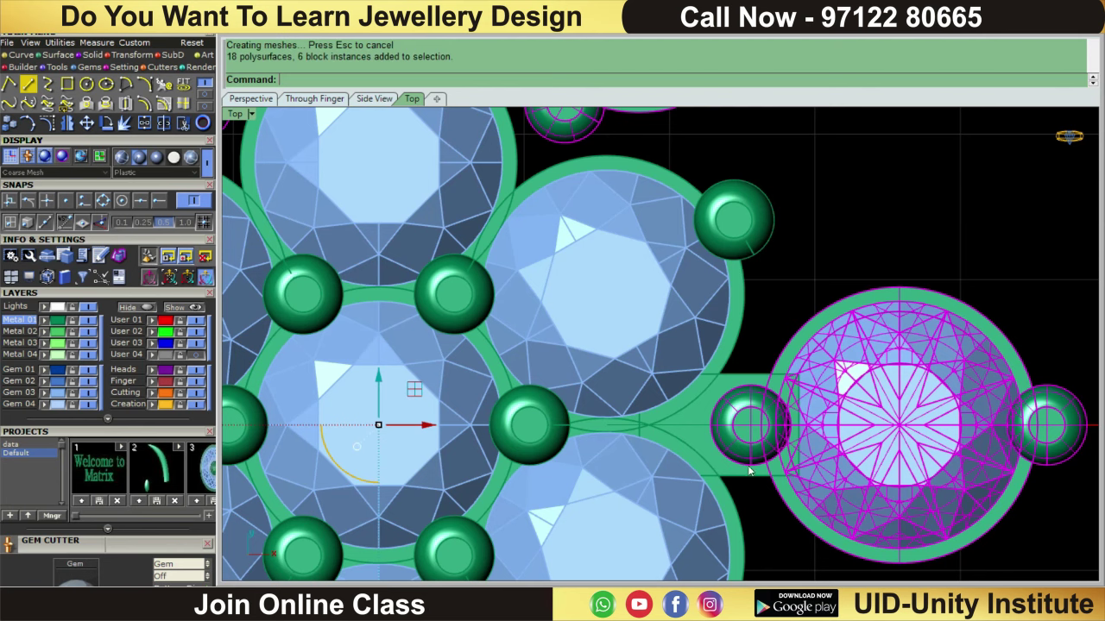
{"action": "left_click", "coordinate": [729, 458]}
{"action": "right_click_drag", "start_coordinate": [732, 449], "coordinate": [732, 371], "text": "ctrl+shift"}
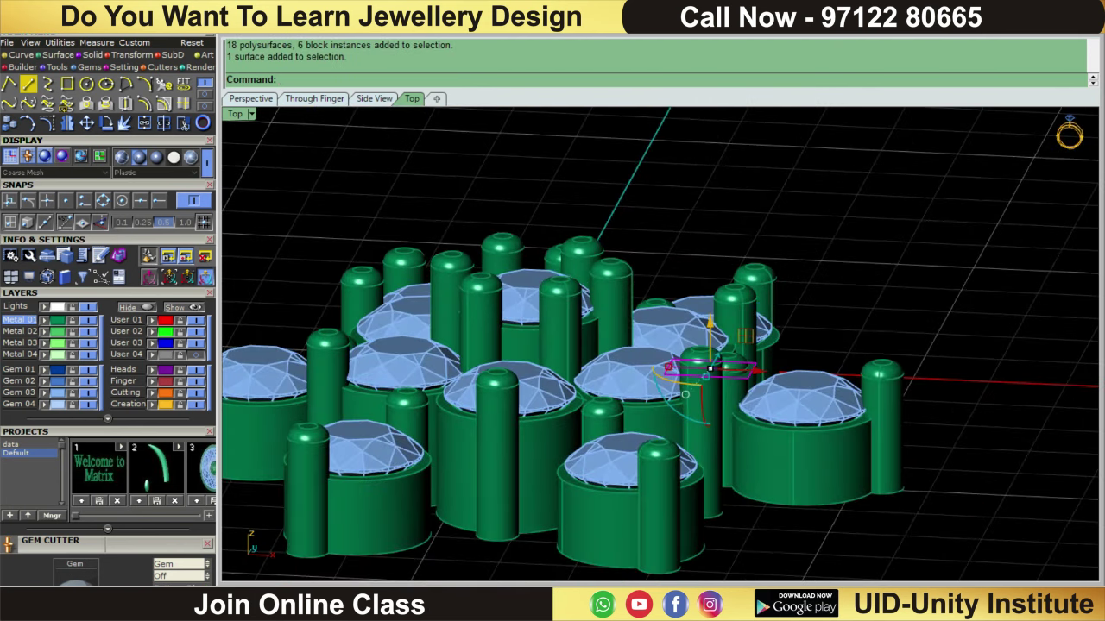
{"action": "type", "text": "of"}
{"action": "key", "text": "Return"}
{"action": "type", "text": "f"}
{"action": "key", "text": "Return"}
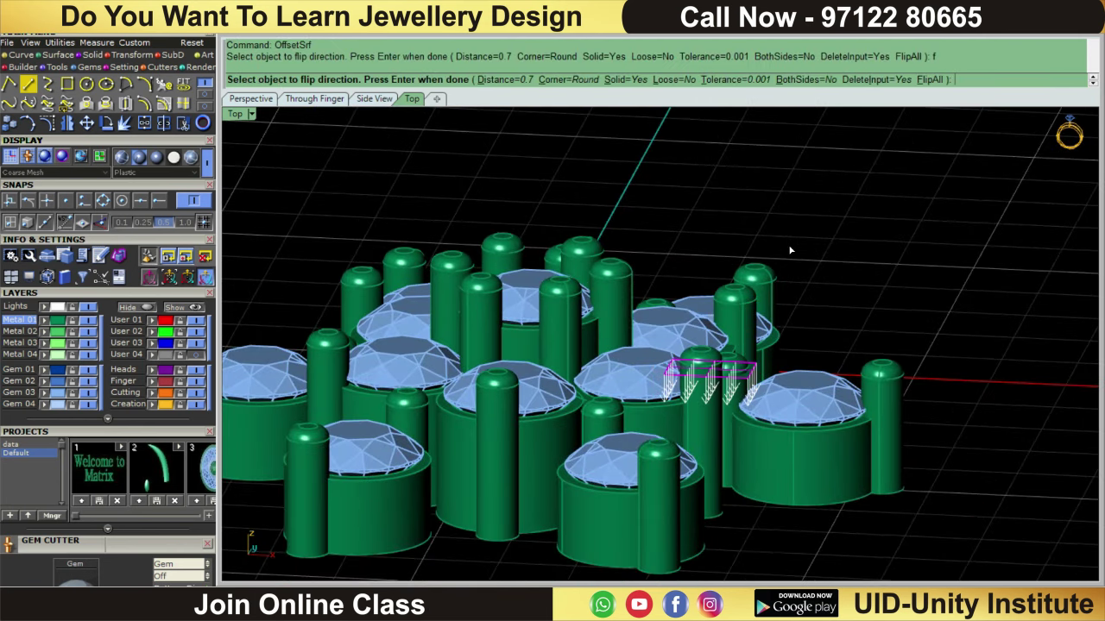
{"action": "key", "text": "Return"}
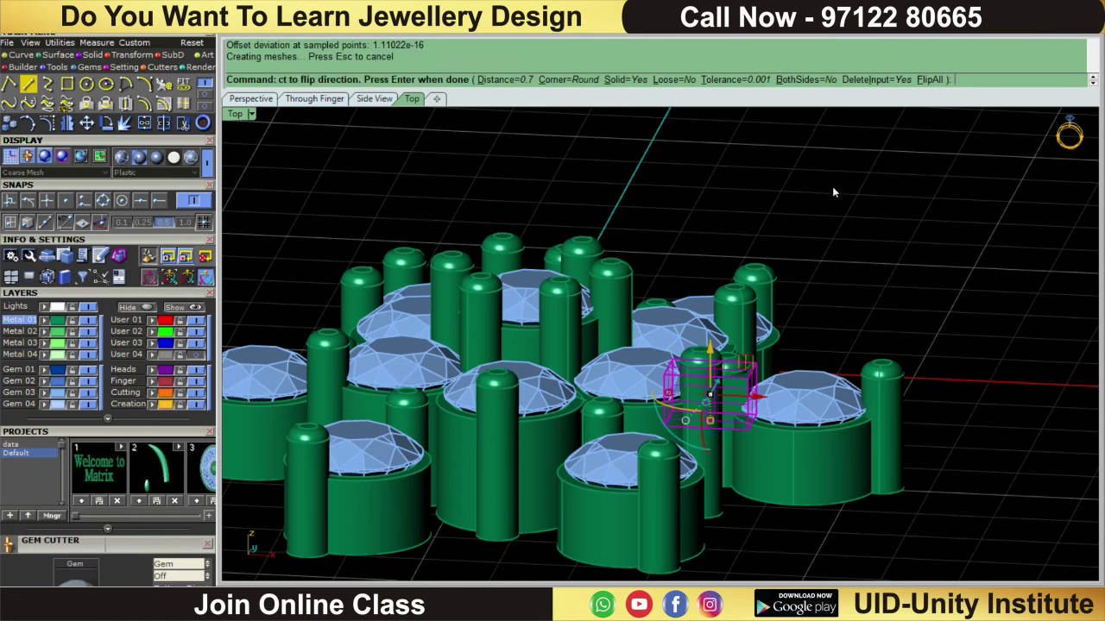
Lower the bridge solid beneath the gem bezels, checking it in Front and Top views
{"action": "left_click", "coordinate": [713, 357]}
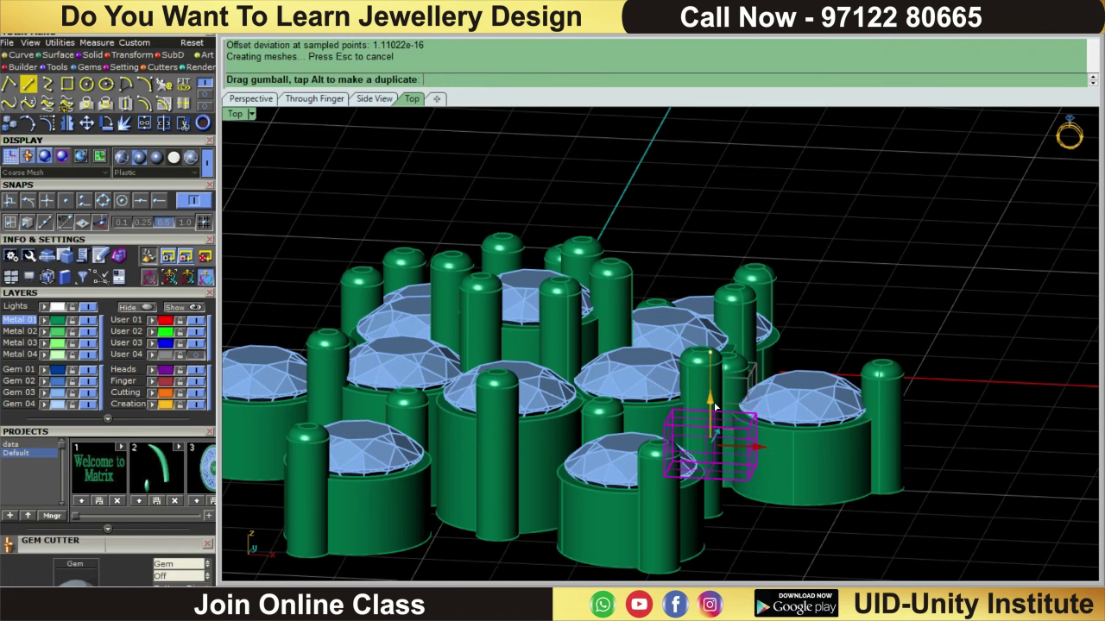
{"action": "right_click_drag", "start_coordinate": [840, 256], "coordinate": [830, 393], "text": "ctrl+shift"}
{"action": "key", "text": "F3"}
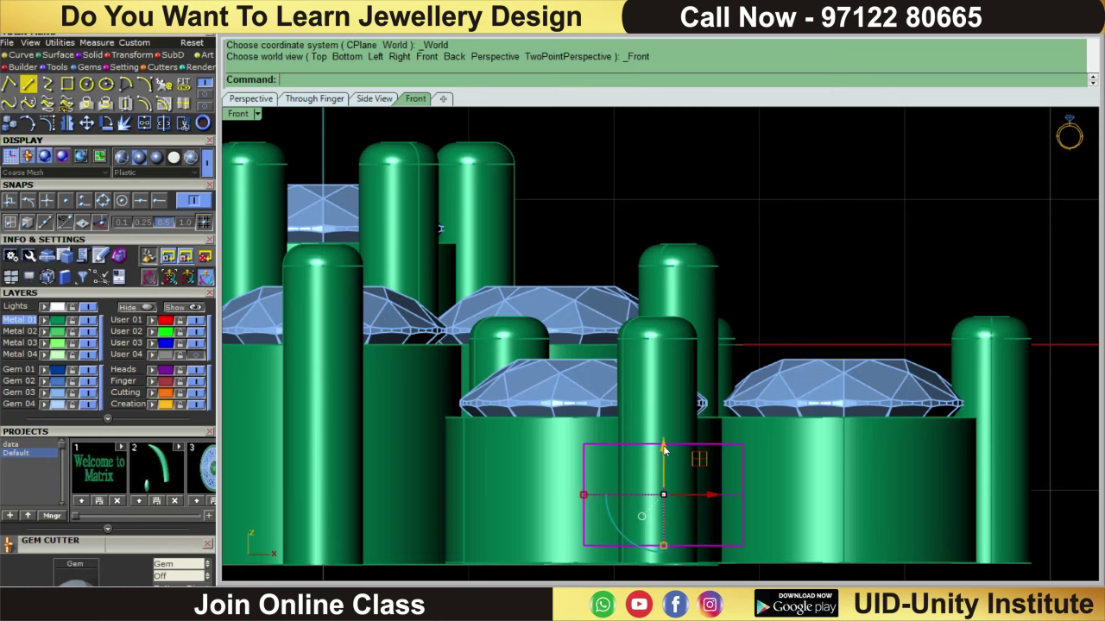
{"action": "left_click", "coordinate": [664, 455]}
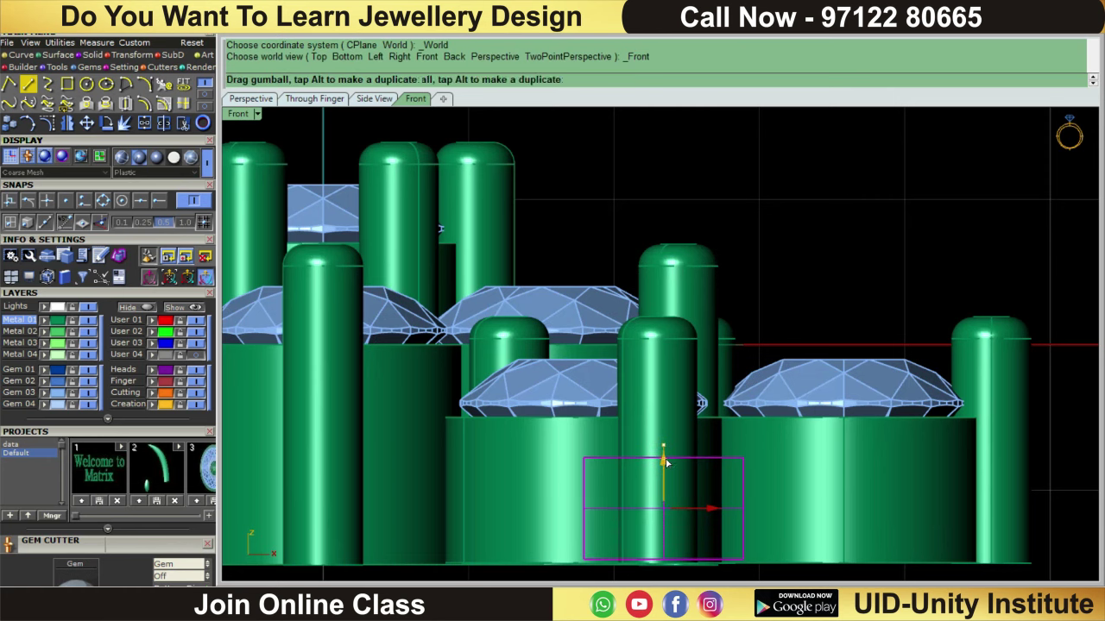
{"action": "key", "text": "F2"}
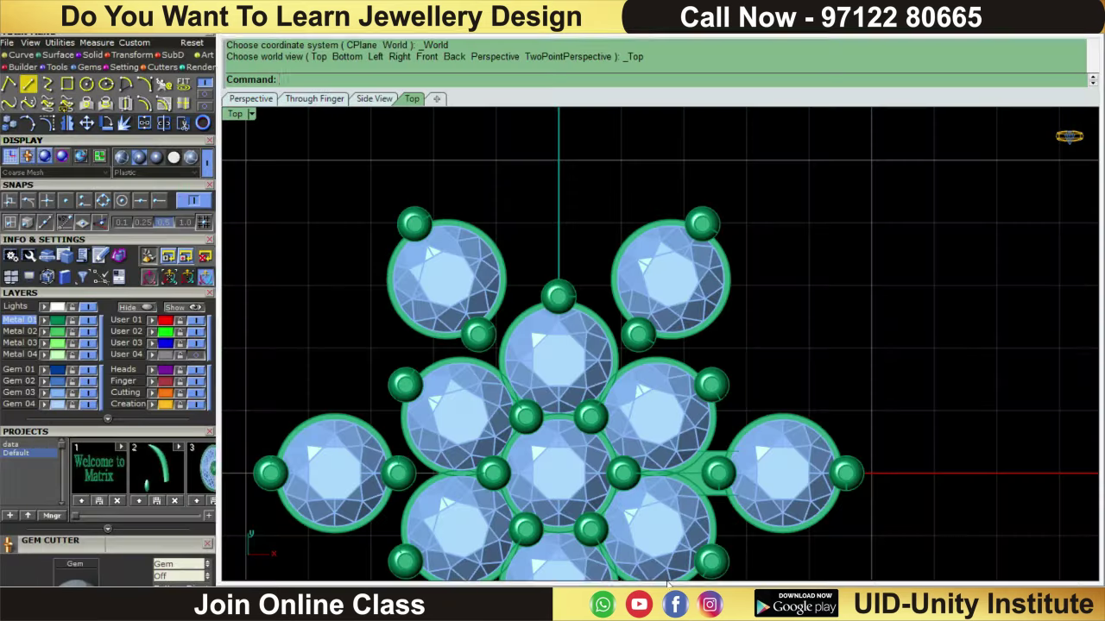
Fillet the bridge edges at the outer bezel and prongs with a 0.15 radius in a tilted 3D view
{"action": "scroll", "coordinate": [740, 380], "scroll_direction": "up", "scroll_amount": 5}
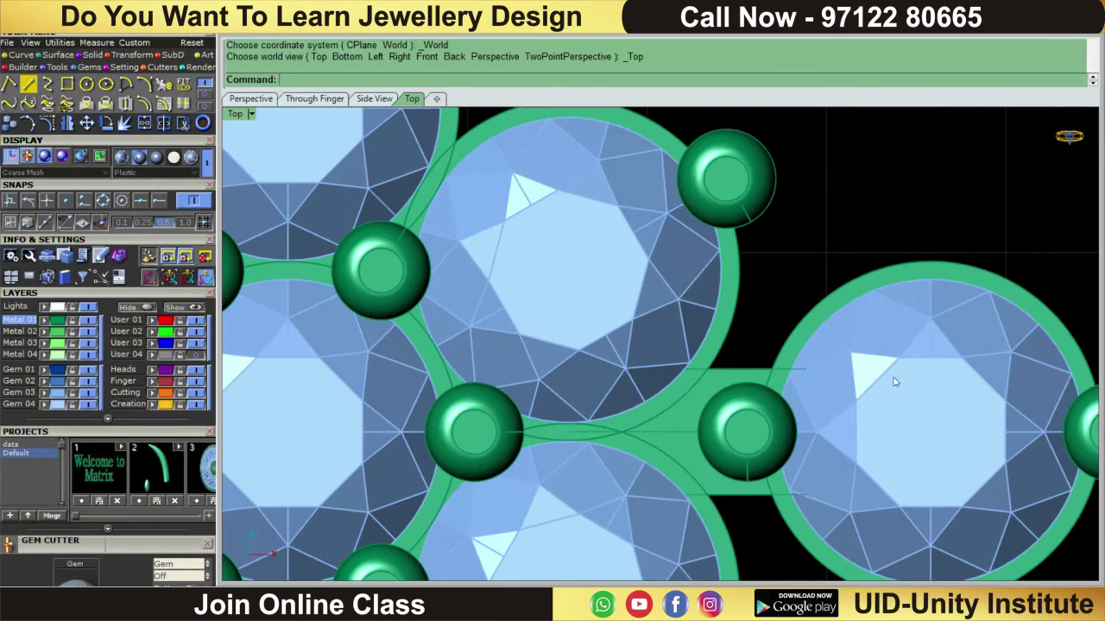
{"action": "scroll", "coordinate": [894, 382], "scroll_direction": "down", "scroll_amount": 5}
{"action": "right_click_drag", "start_coordinate": [936, 396], "coordinate": [253, 175], "text": "ctrl+shift"}
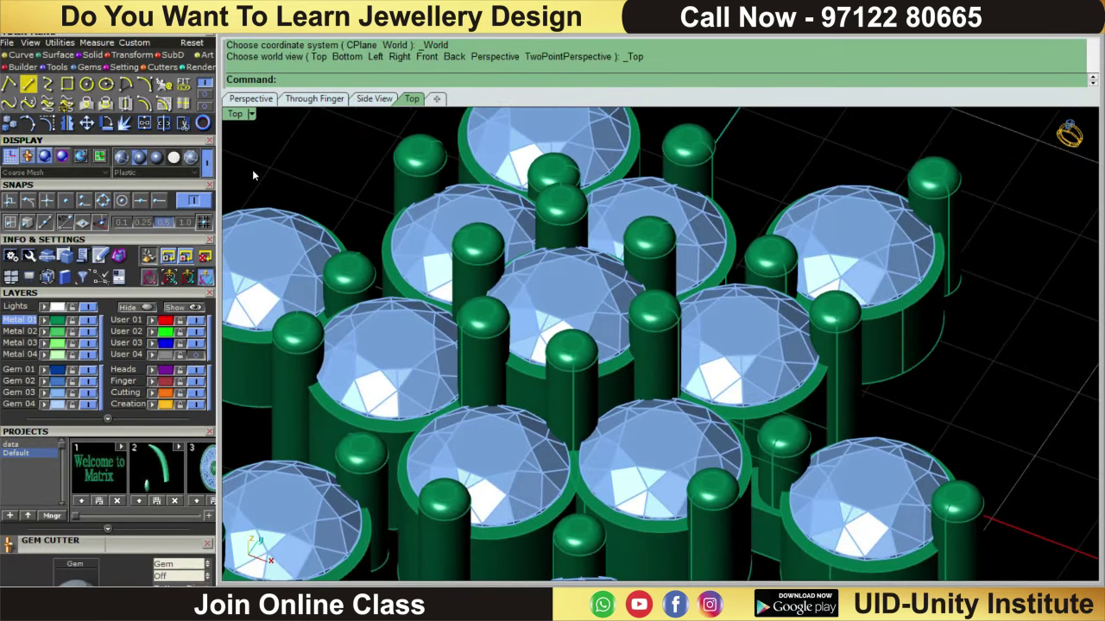
{"action": "left_click", "coordinate": [92, 55]}
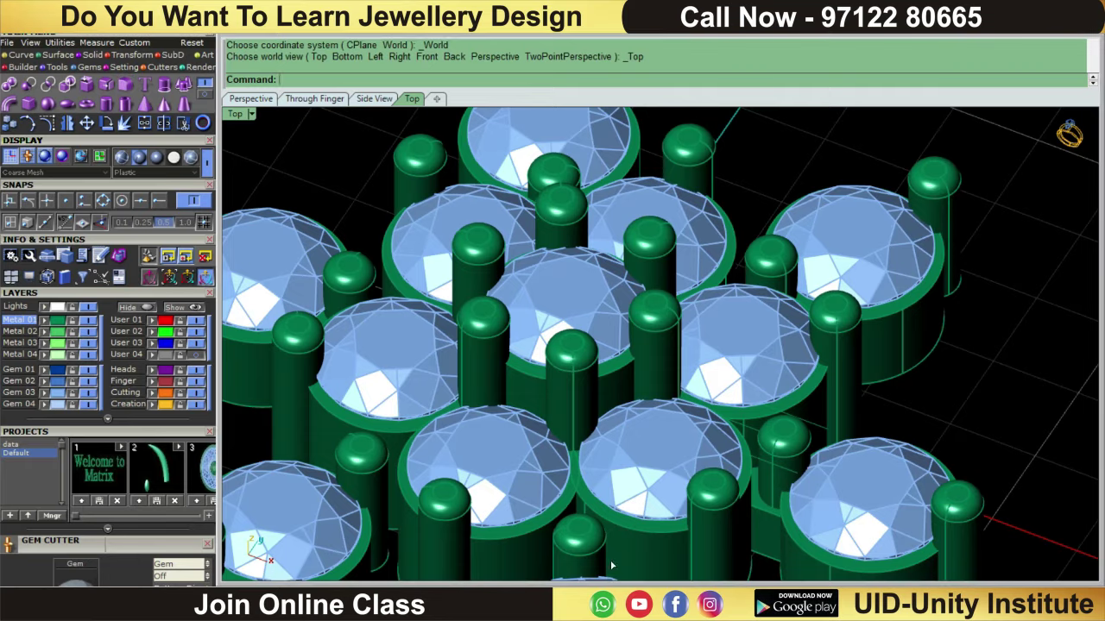
{"action": "scroll", "coordinate": [780, 512], "scroll_direction": "up", "scroll_amount": 3}
{"action": "scroll", "coordinate": [781, 512], "scroll_direction": "up", "scroll_amount": 2}
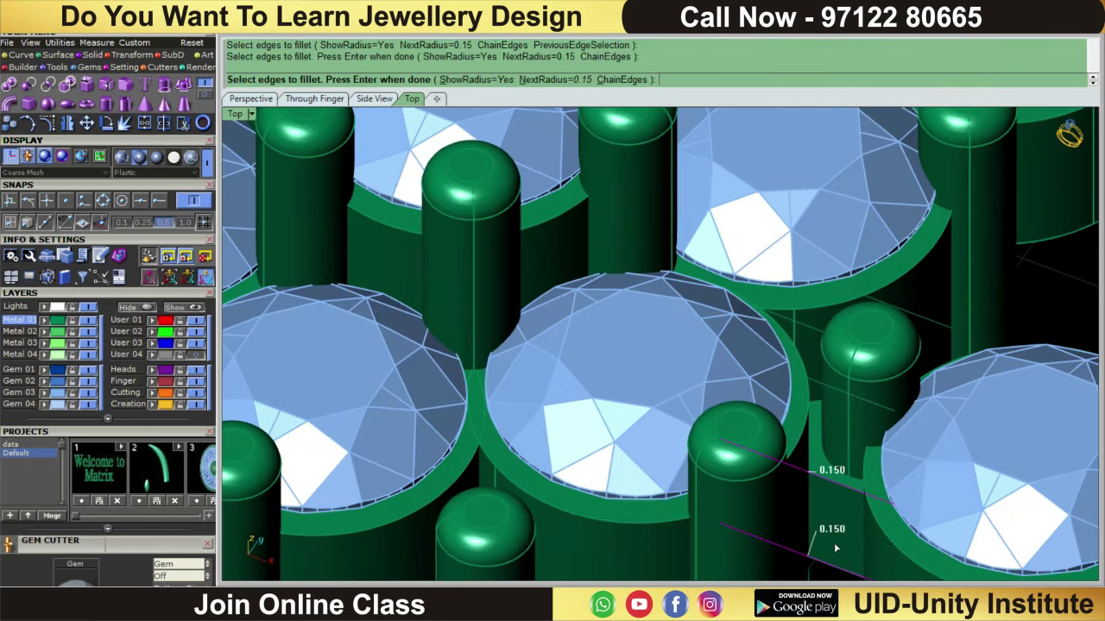
{"action": "scroll", "coordinate": [834, 548], "scroll_direction": "down", "scroll_amount": 3}
{"action": "scroll", "coordinate": [418, 461], "scroll_direction": "up", "scroll_amount": 2}
{"action": "scroll", "coordinate": [418, 461], "scroll_direction": "up", "scroll_amount": 3}
{"action": "left_click", "coordinate": [383, 457]}
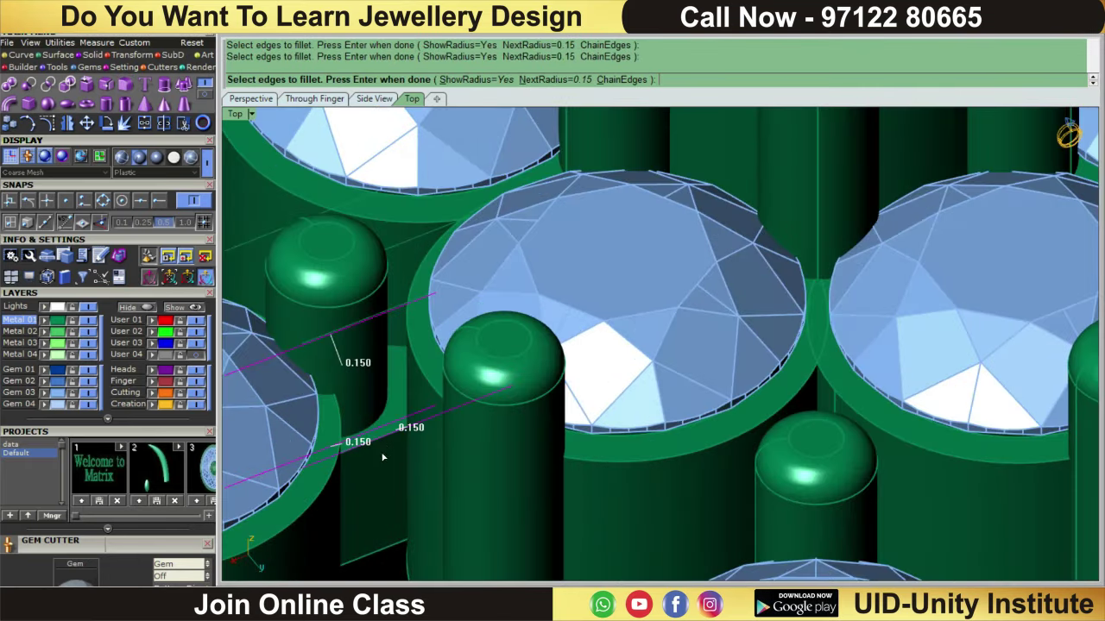
{"action": "key", "text": "Return"}
{"action": "key", "text": "Return"}
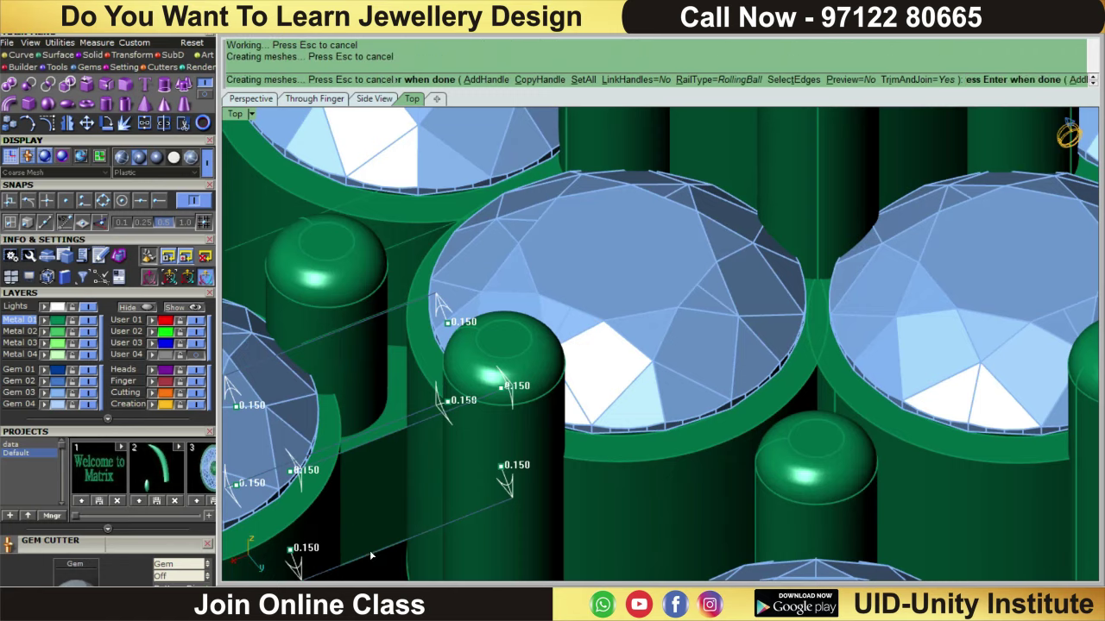
{"action": "scroll", "coordinate": [372, 548], "scroll_direction": "down", "scroll_amount": 1}
{"action": "scroll", "coordinate": [372, 544], "scroll_direction": "down", "scroll_amount": 2}
{"action": "left_click", "coordinate": [412, 98]}
Polar-array the bridge into 6 copies over 360° around the origin 0,0,0
{"action": "scroll", "coordinate": [744, 305], "scroll_direction": "up", "scroll_amount": 2}
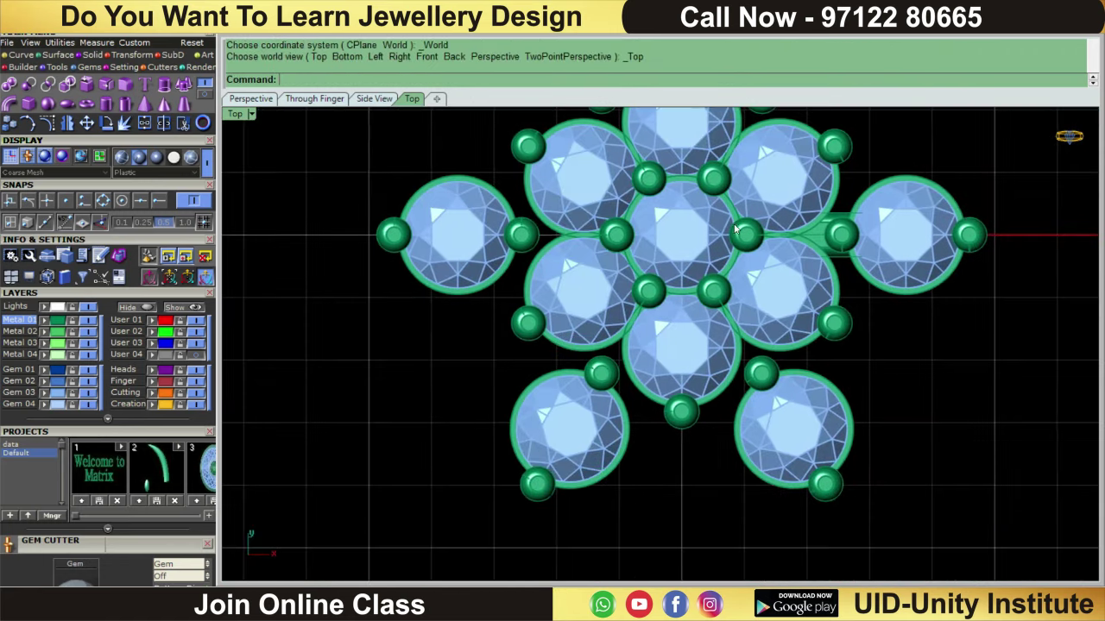
{"action": "scroll", "coordinate": [744, 304], "scroll_direction": "up", "scroll_amount": 2}
{"action": "left_click", "coordinate": [743, 406]}
{"action": "scroll", "coordinate": [733, 409], "scroll_direction": "down", "scroll_amount": 3}
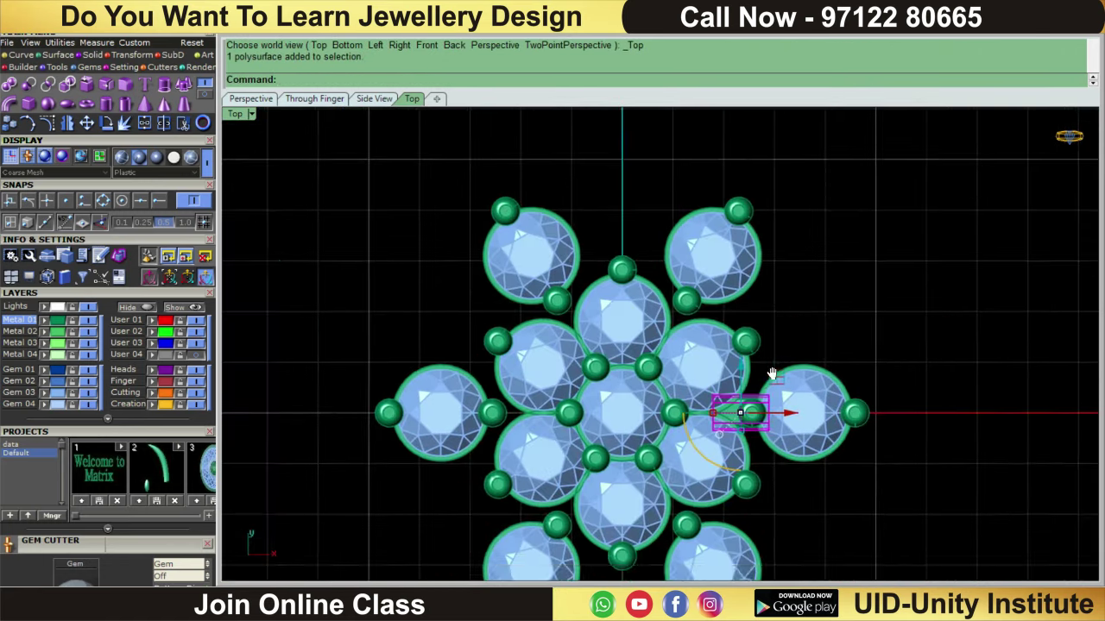
{"action": "left_click", "coordinate": [143, 55]}
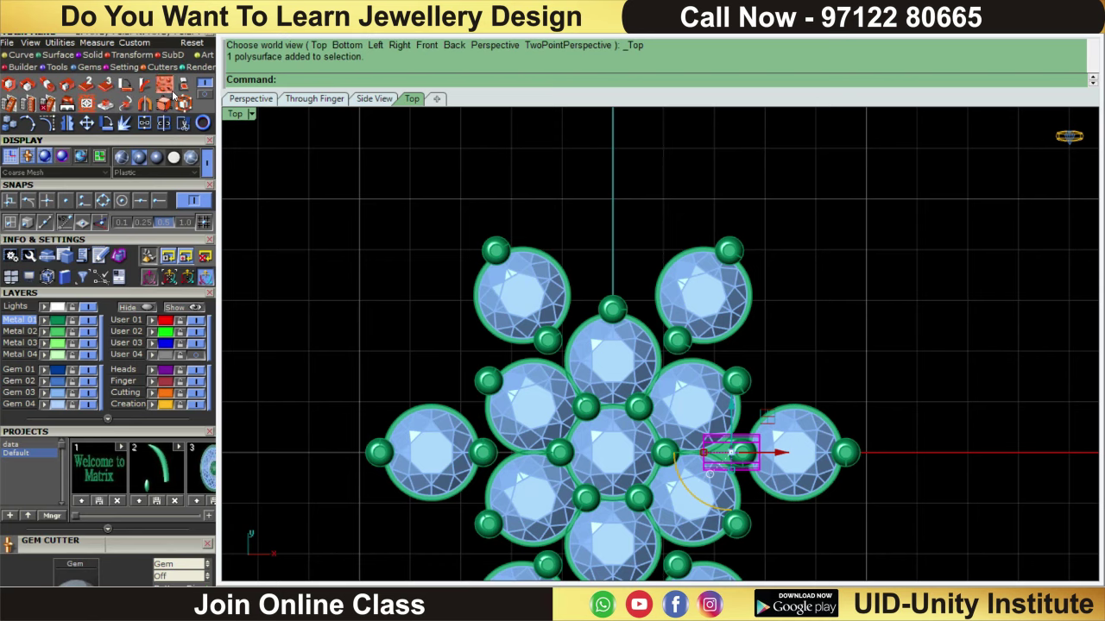
{"action": "left_click", "coordinate": [164, 84]}
{"action": "scroll", "coordinate": [594, 248], "scroll_direction": "down", "scroll_amount": 2}
{"action": "type", "text": "0"}
{"action": "key", "text": "Return"}
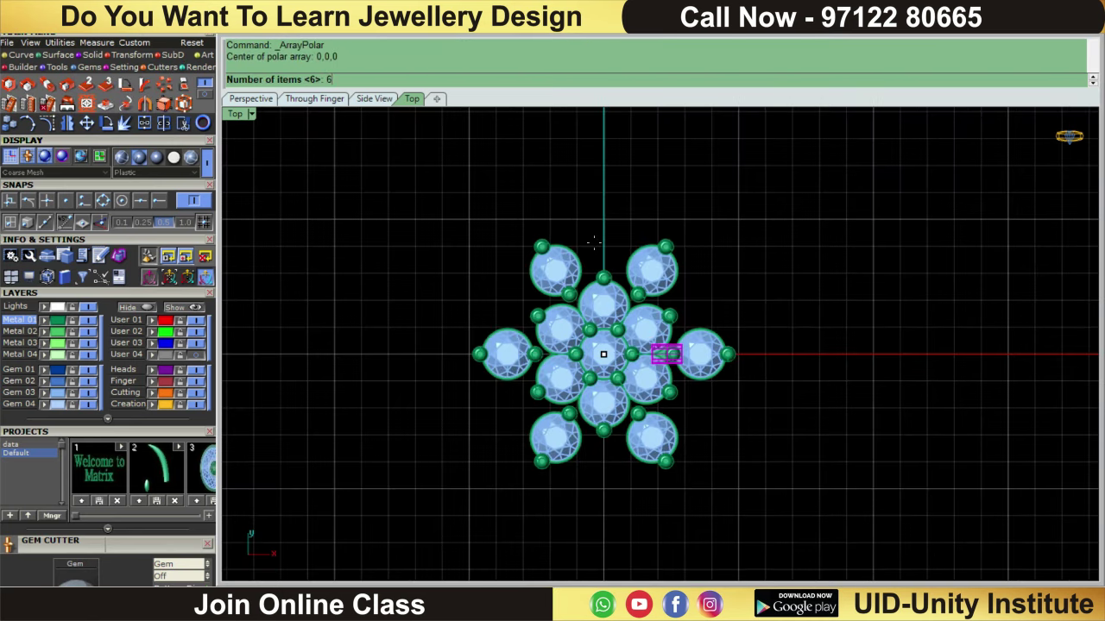
{"action": "key", "text": "Return"}
{"action": "key", "text": "Return"}
{"action": "key", "text": "Return"}
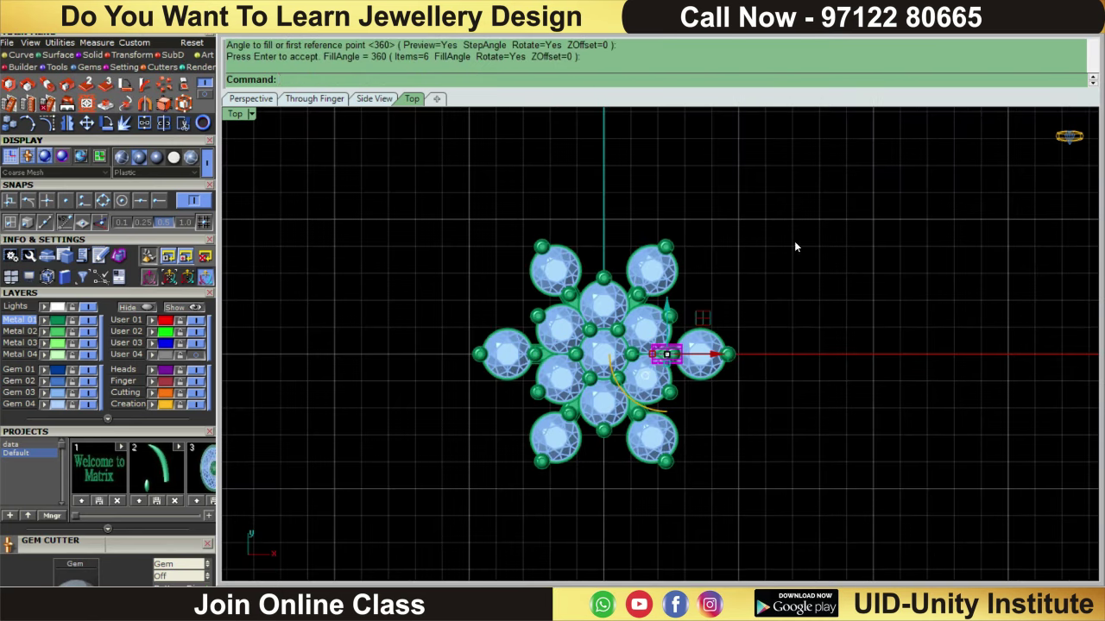
Group all parts except the outer gems and their prongs, then hide that group
{"action": "scroll", "coordinate": [588, 362], "scroll_direction": "up", "scroll_amount": 2}
{"action": "key", "text": "ctrl+i"}
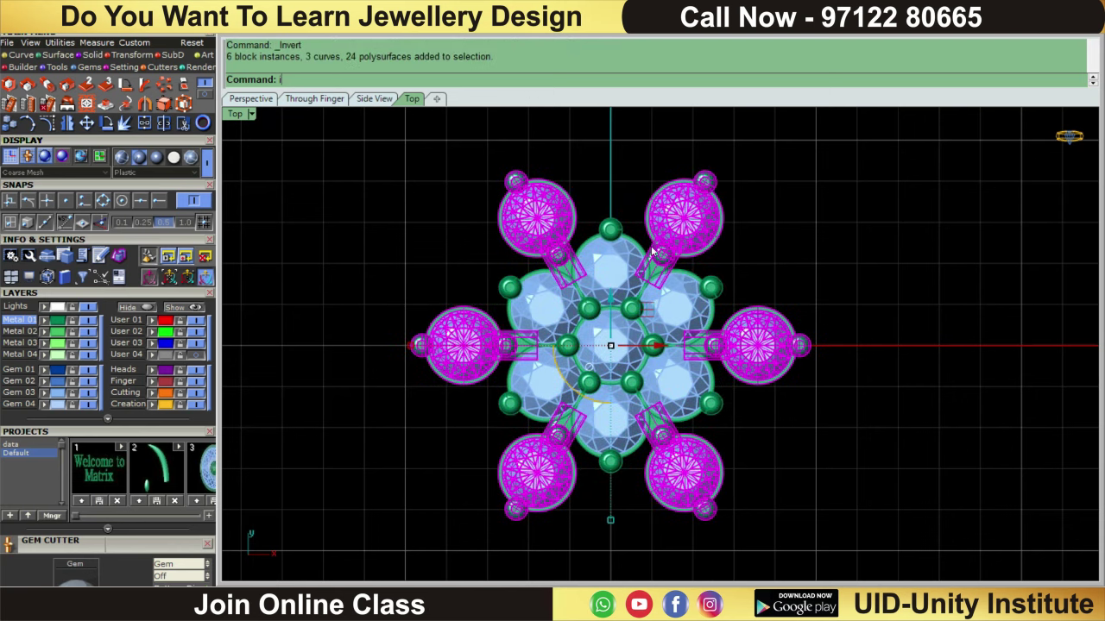
{"action": "left_click", "coordinate": [689, 210], "text": "ctrl"}
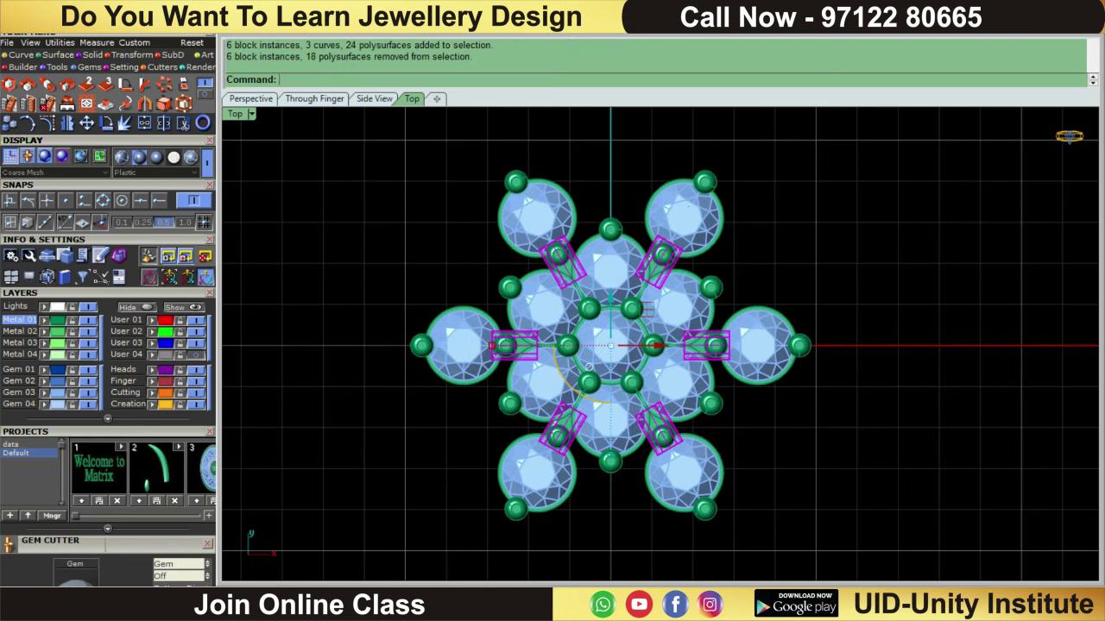
{"action": "type", "text": "g"}
{"action": "key", "text": "Return"}
{"action": "left_click", "coordinate": [797, 178]}
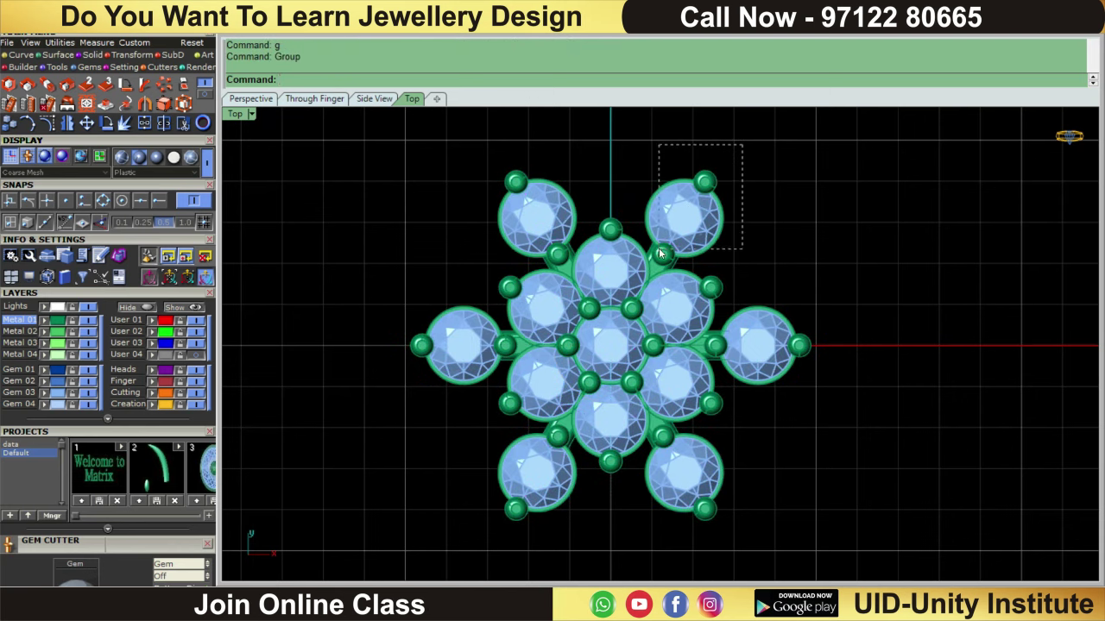
{"action": "left_click", "coordinate": [661, 253]}
{"action": "type", "text": "h"}
{"action": "key", "text": "Return"}
Show hidden objects and draw a line from the top outer head's centre to the cluster head's centre
{"action": "key", "text": "ctrl+shift+h"}
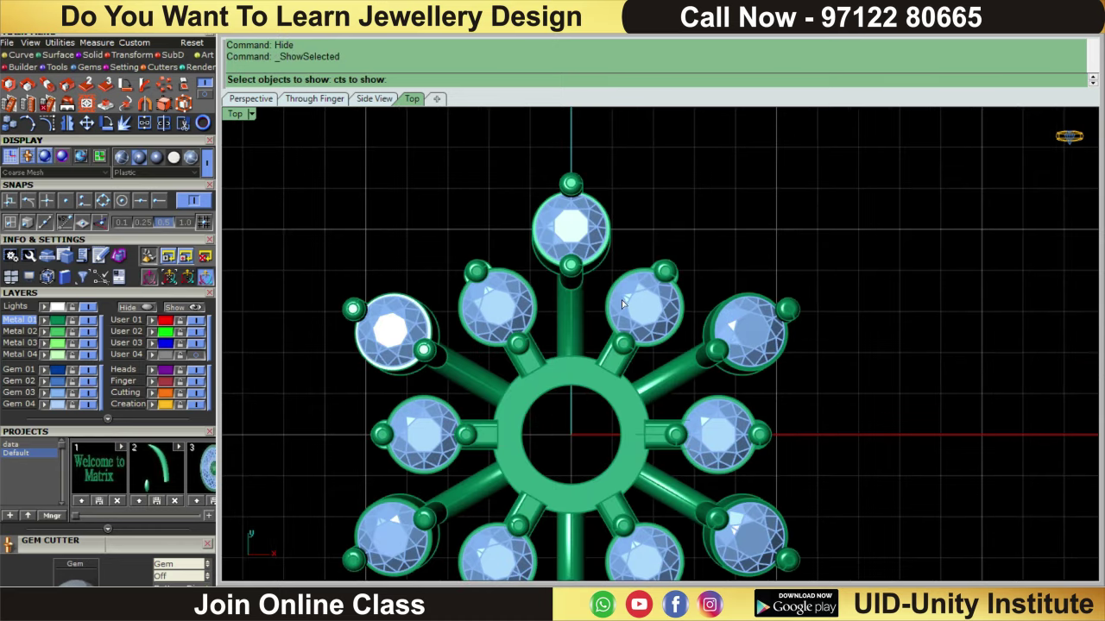
{"action": "key", "text": "Return"}
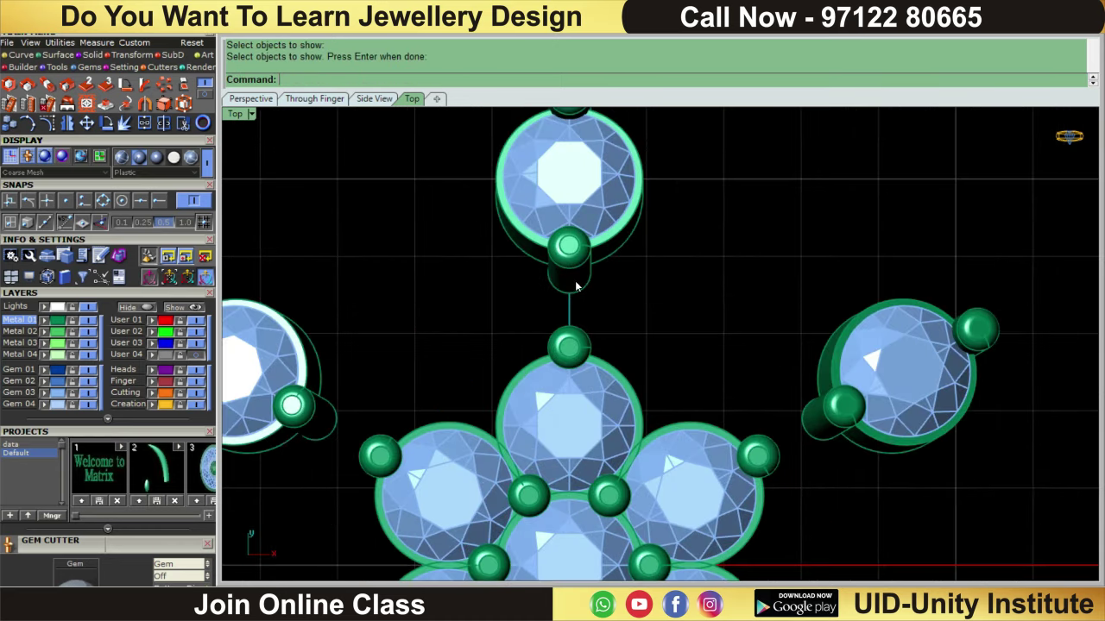
{"action": "left_click", "coordinate": [11, 56]}
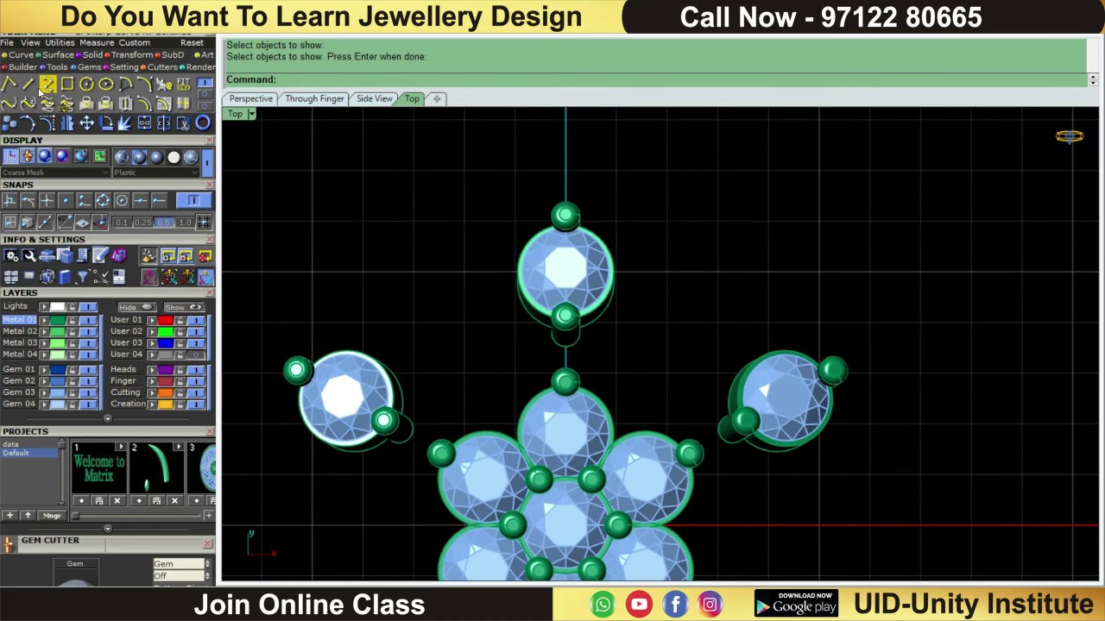
{"action": "left_click", "coordinate": [27, 83]}
{"action": "scroll", "coordinate": [661, 344], "scroll_direction": "up", "scroll_amount": 3}
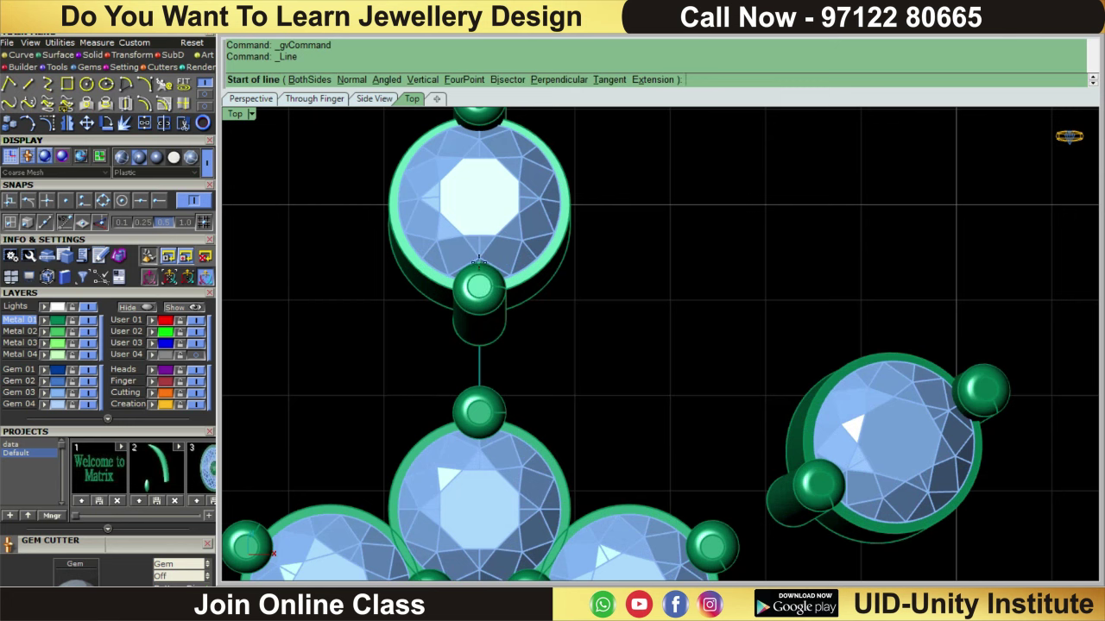
{"action": "left_click", "coordinate": [477, 282]}
{"action": "left_click", "coordinate": [477, 438]}
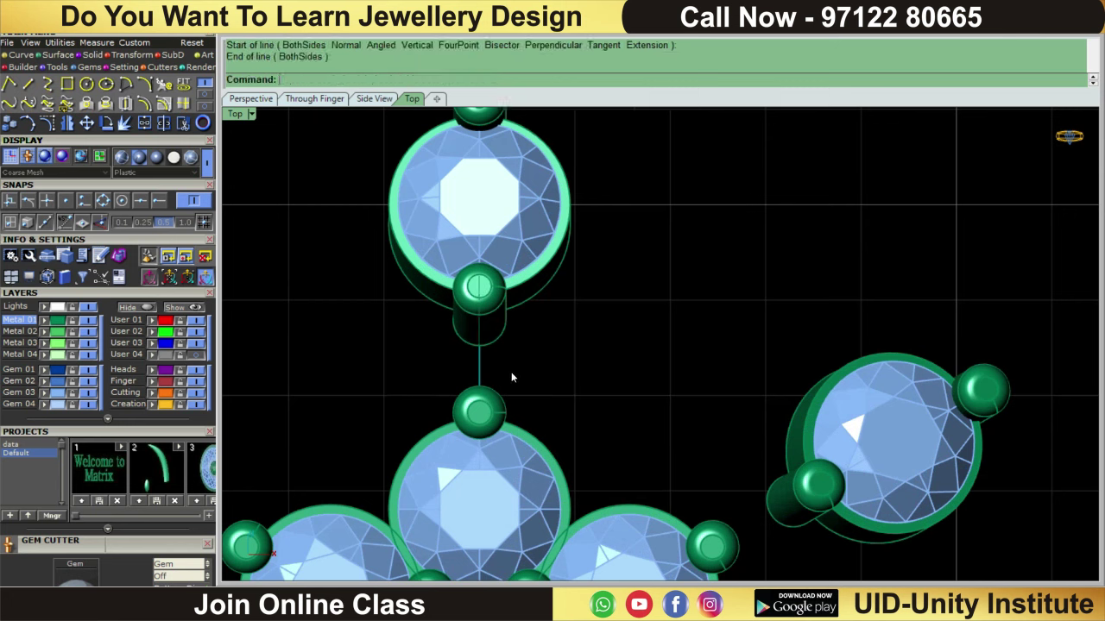
{"action": "right_click", "coordinate": [543, 346]}
{"action": "type", "text": "o"}
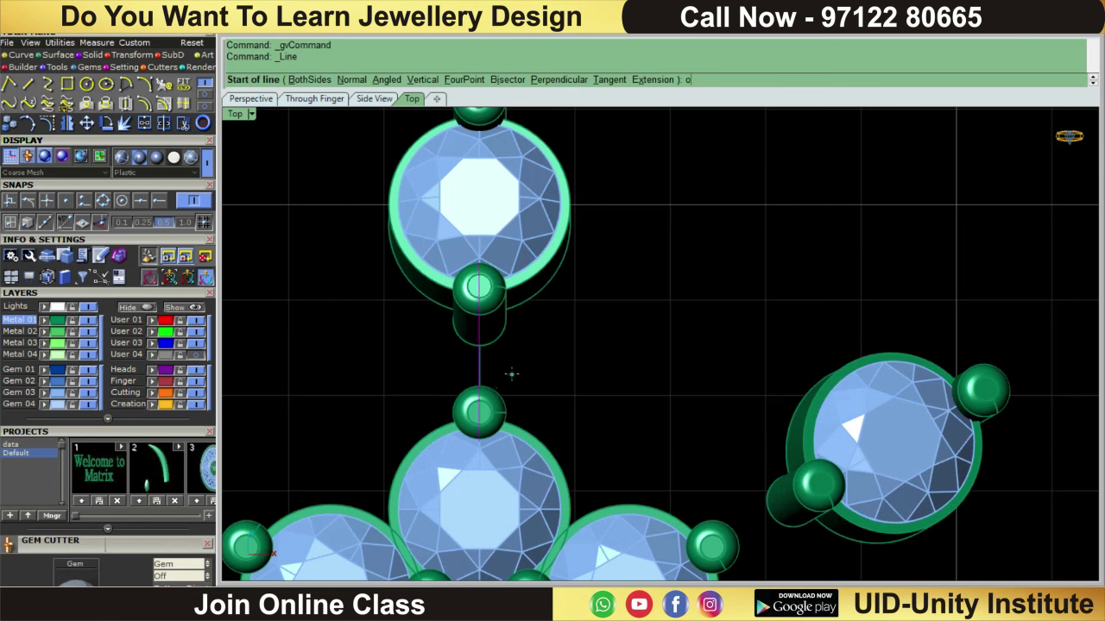
{"action": "key", "text": "Return"}
Offset the centre line 0.35 to both sides and delete the original line
{"action": "type", "text": "o"}
{"action": "key", "text": "Return"}
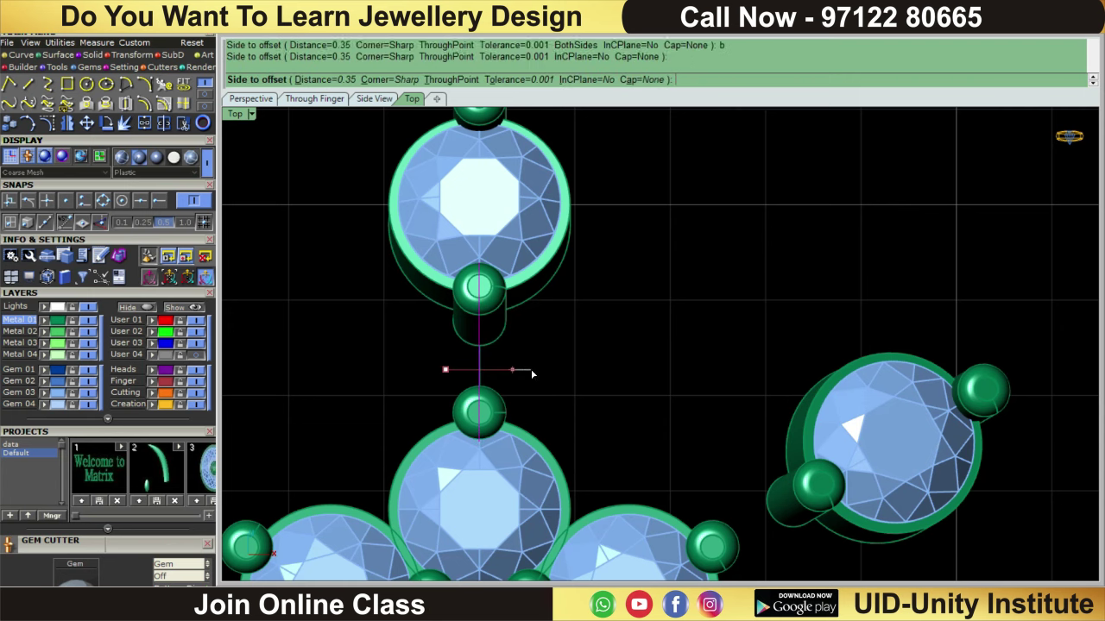
{"action": "left_click", "coordinate": [495, 373]}
{"action": "key", "text": "Delete"}
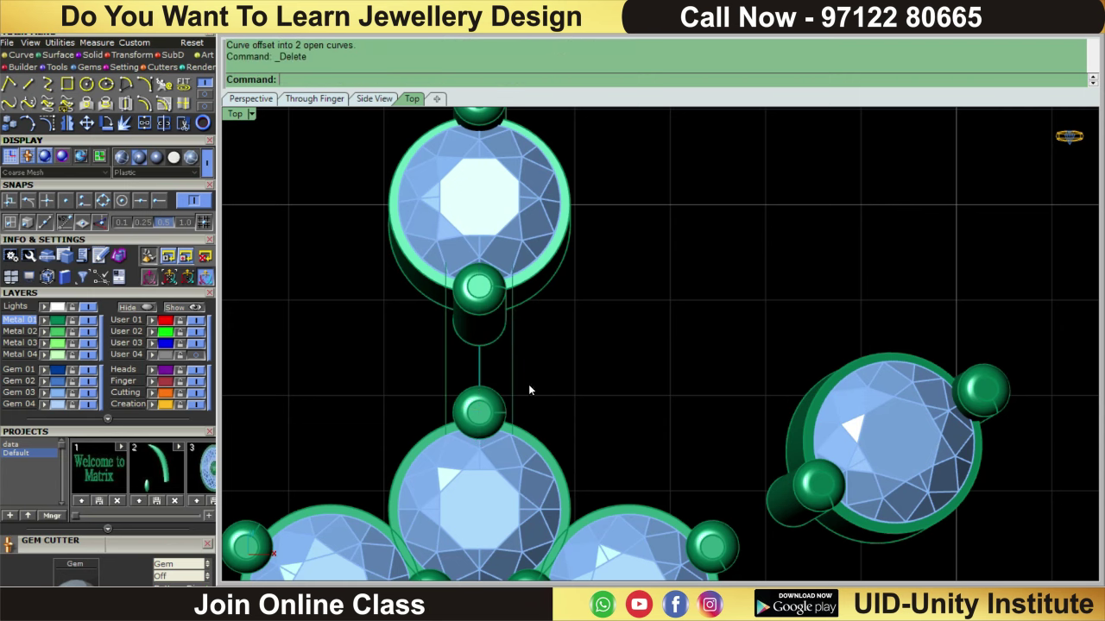
Loft the two offset lines into a flat strip surface bridging the bezels
{"action": "left_click_drag", "start_coordinate": [528, 384], "coordinate": [456, 359]}
{"action": "scroll", "coordinate": [456, 359], "scroll_direction": "up", "scroll_amount": 3}
{"action": "right_click_drag", "start_coordinate": [538, 294], "coordinate": [535, 356]}
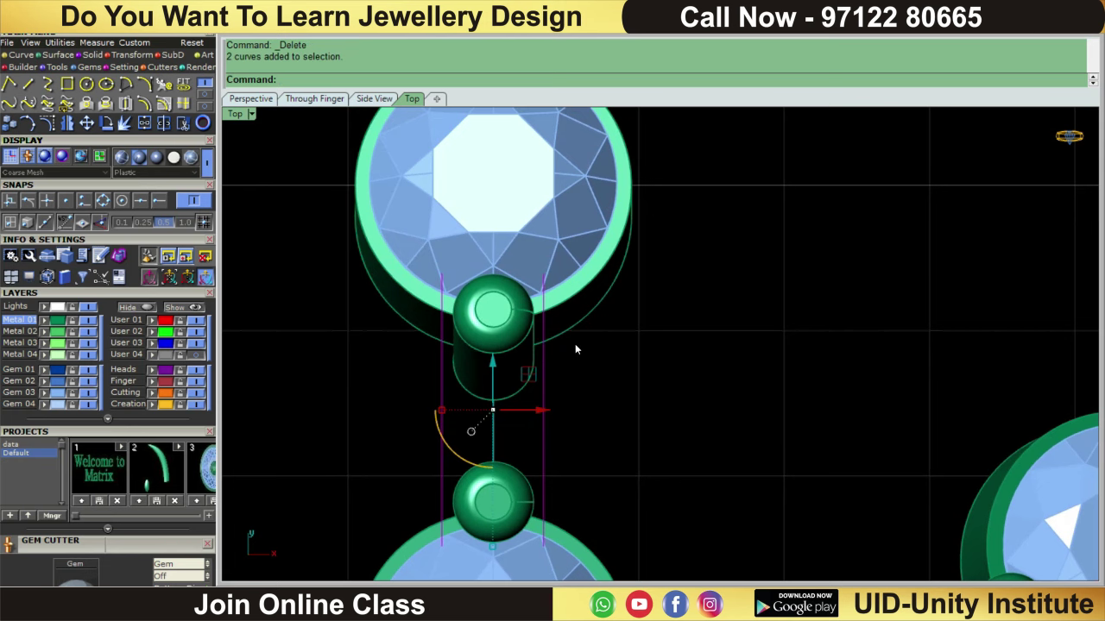
{"action": "type", "text": "ll"}
{"action": "key", "text": "Return"}
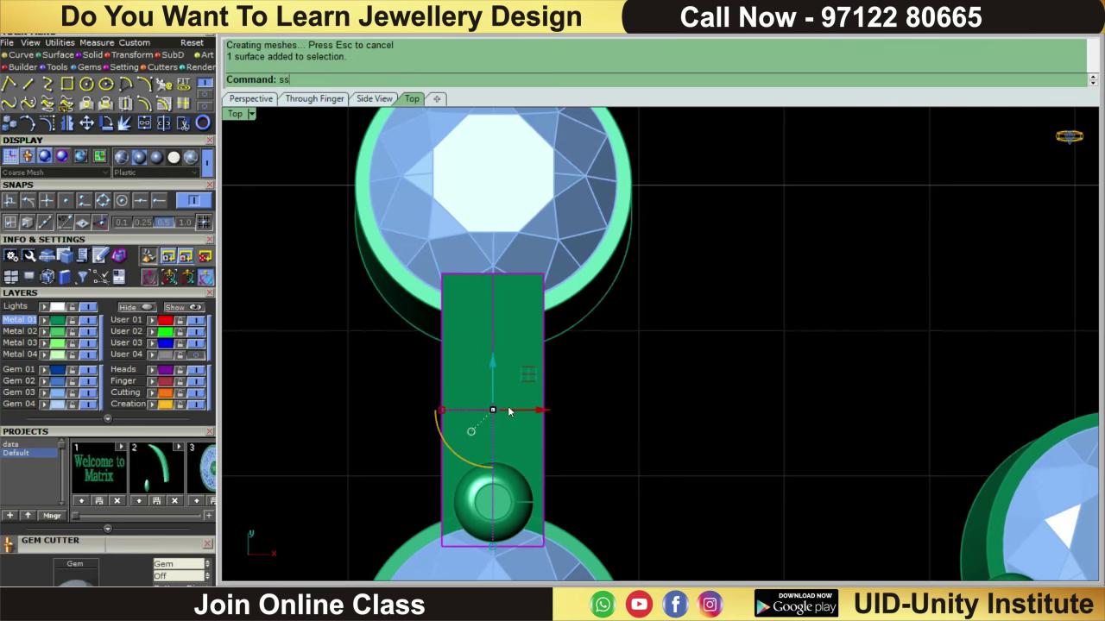
{"action": "key", "text": "Return"}
{"action": "right_click_drag", "start_coordinate": [723, 473], "coordinate": [502, 301], "text": "ctrl+shift"}
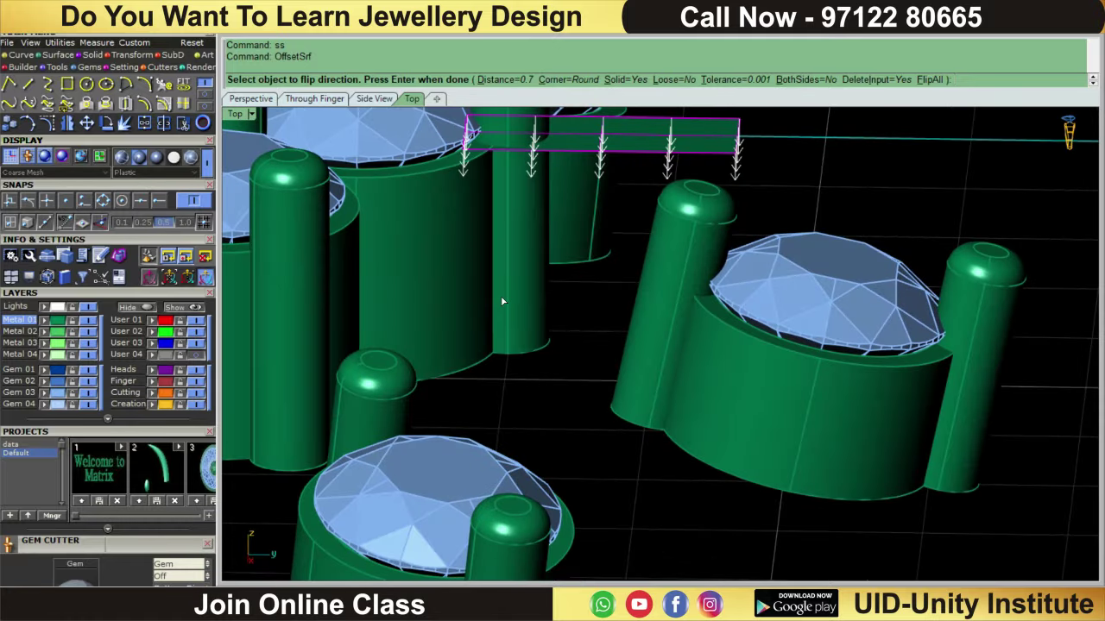
Finish thickening the strip into a solid and lower it in the Right side view
{"action": "key", "text": "Return"}
{"action": "key", "text": "ctrl+F3"}
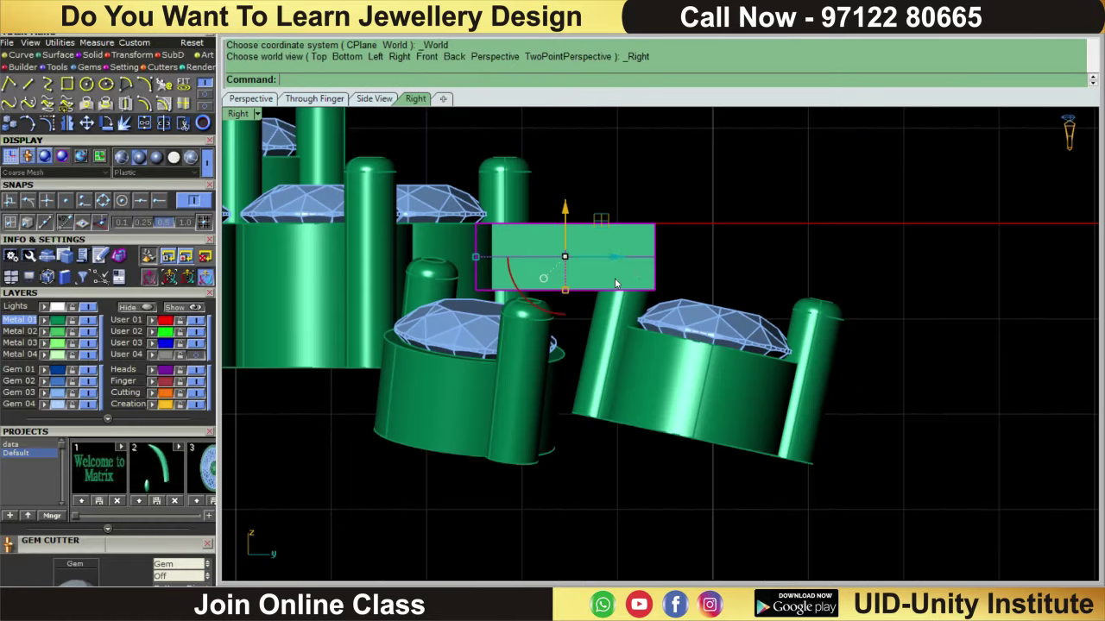
{"action": "left_click", "coordinate": [626, 268]}
{"action": "right_click_drag", "start_coordinate": [627, 267], "coordinate": [606, 331]}
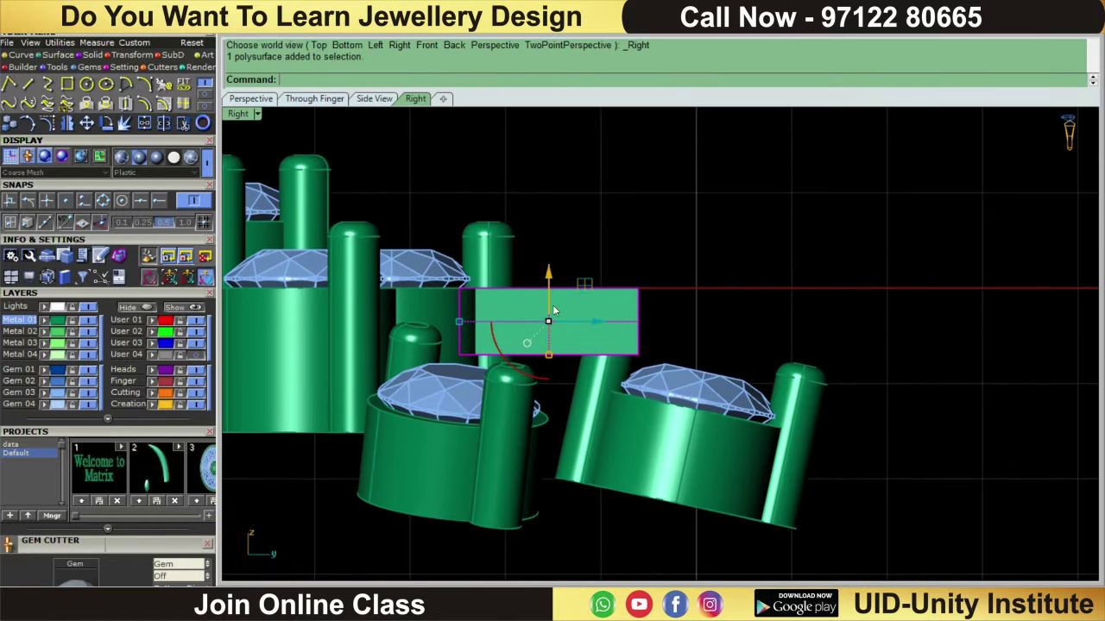
{"action": "left_click_drag", "start_coordinate": [542, 306], "coordinate": [541, 358]}
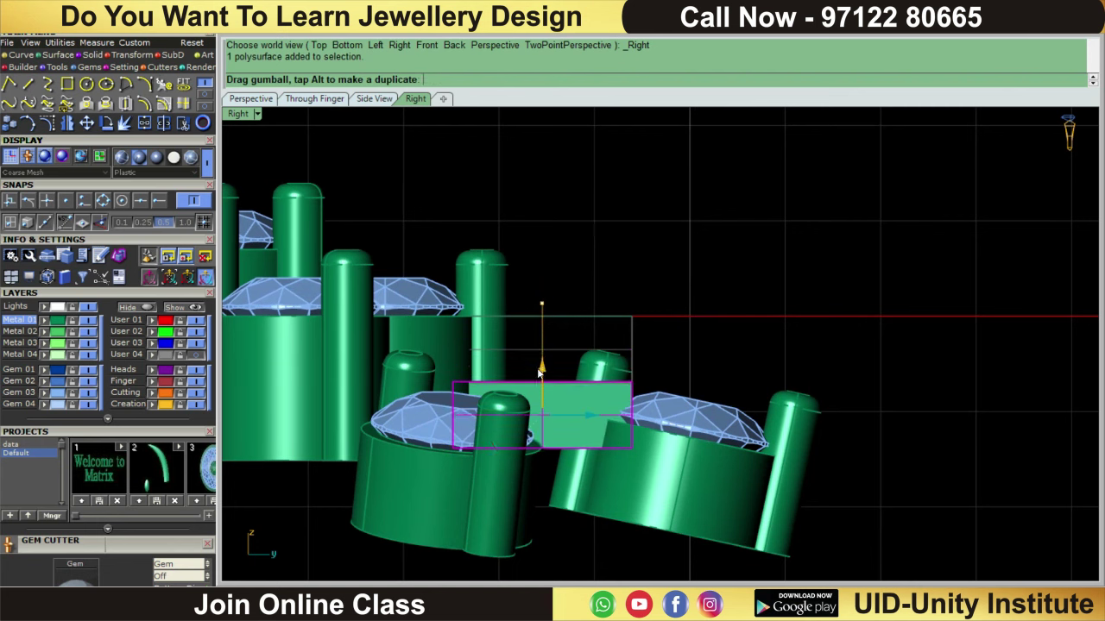
{"action": "left_click", "coordinate": [472, 481]}
{"action": "scroll", "coordinate": [846, 101], "scroll_direction": "down", "scroll_amount": 3}
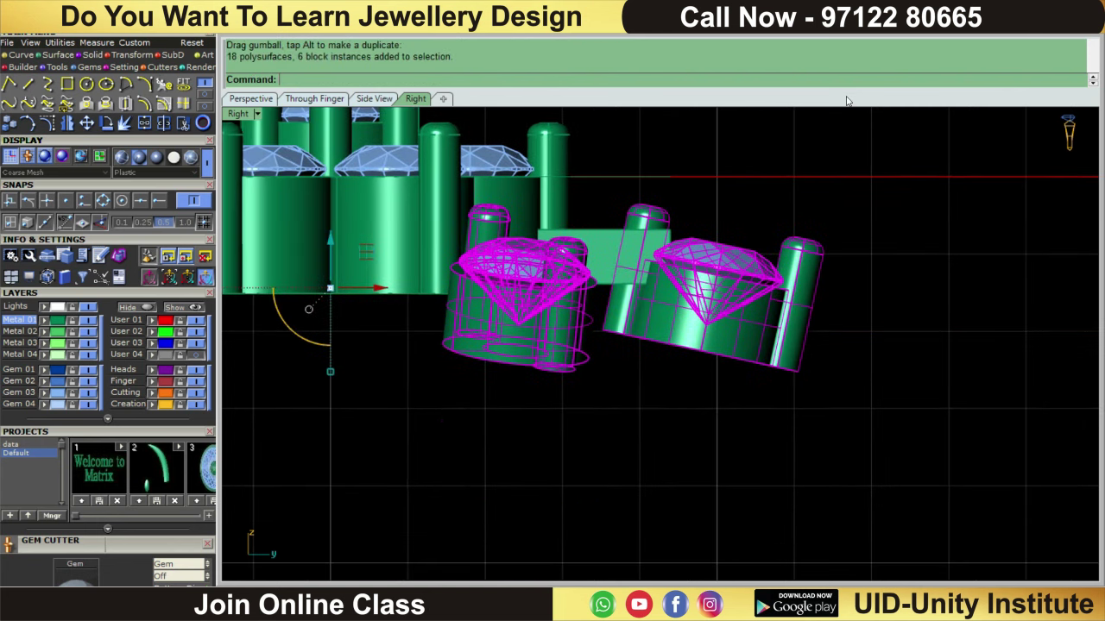
{"action": "scroll", "coordinate": [670, 214], "scroll_direction": "up", "scroll_amount": 3}
{"action": "left_click", "coordinate": [555, 299]}
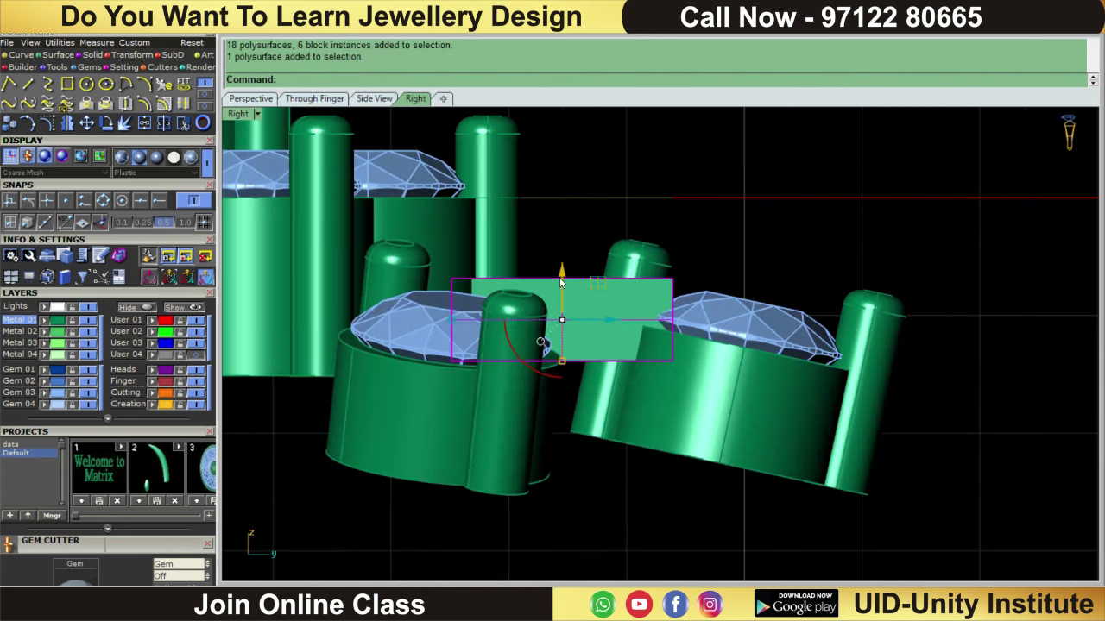
{"action": "left_click_drag", "start_coordinate": [561, 282], "coordinate": [561, 297]}
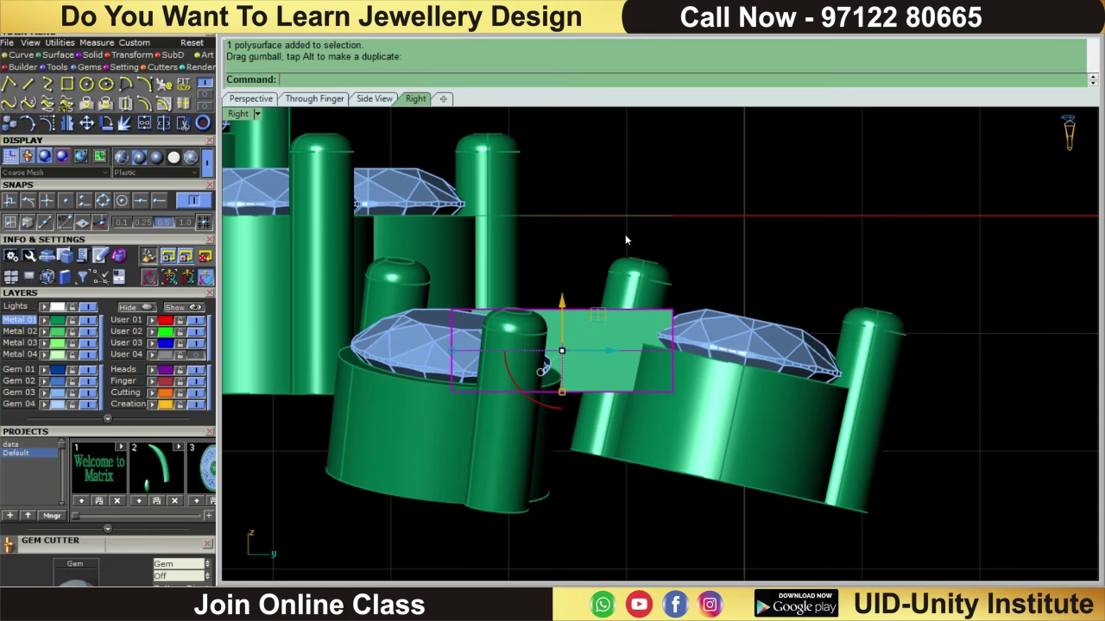
Turn on the bridge's control points and drag its right end down toward the lower bezel head
{"action": "left_click", "coordinate": [130, 56]}
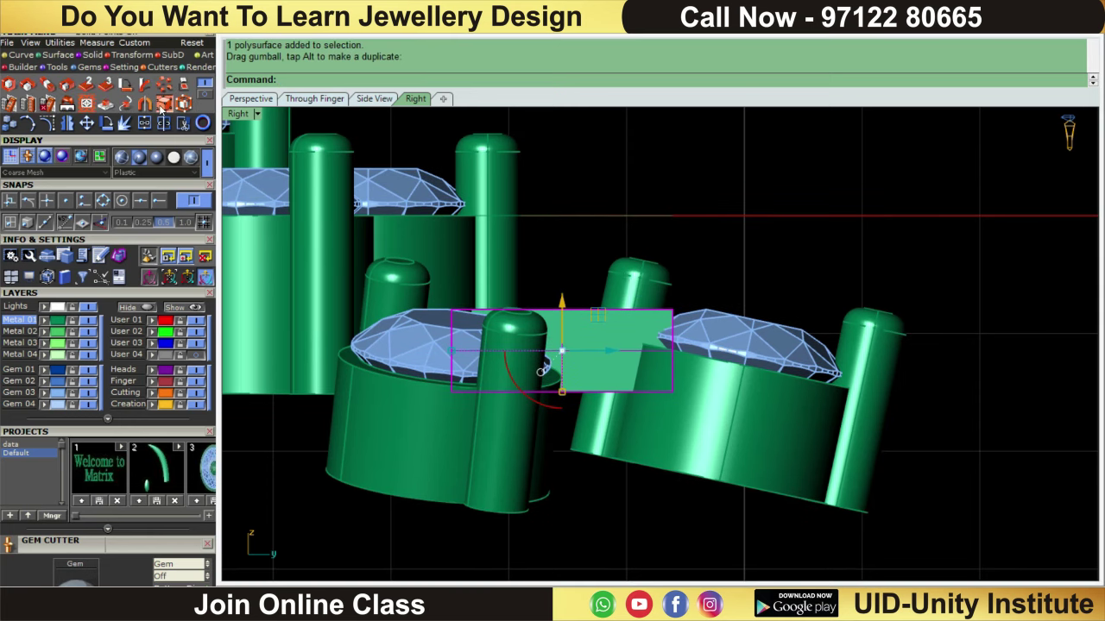
{"action": "left_click", "coordinate": [163, 104]}
{"action": "left_click_drag", "start_coordinate": [620, 199], "coordinate": [728, 505]}
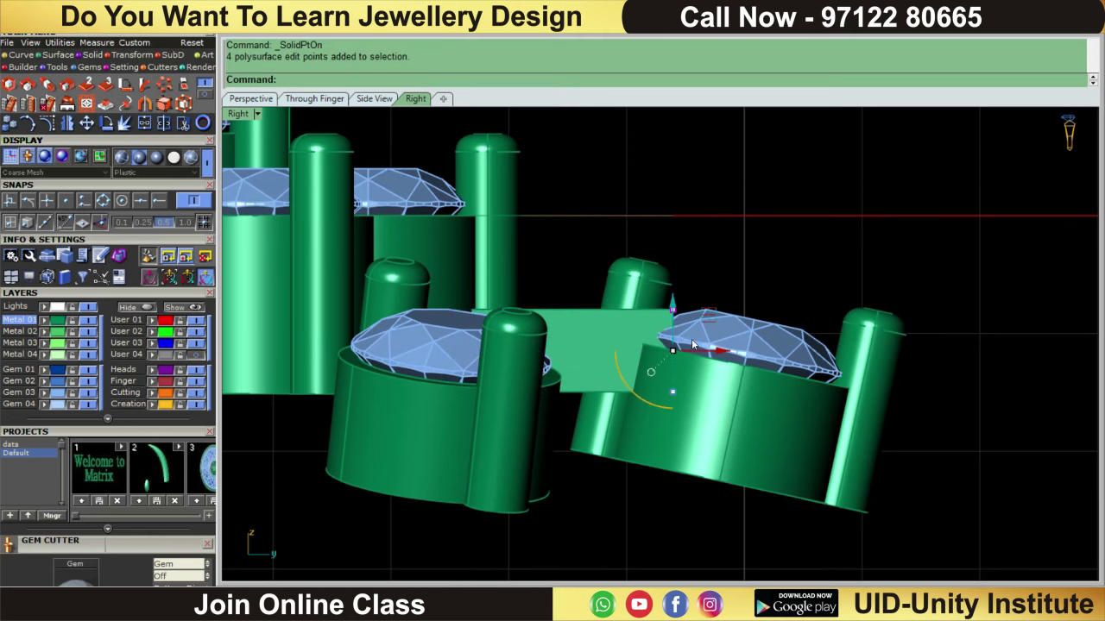
{"action": "left_click_drag", "start_coordinate": [672, 310], "coordinate": [658, 394]}
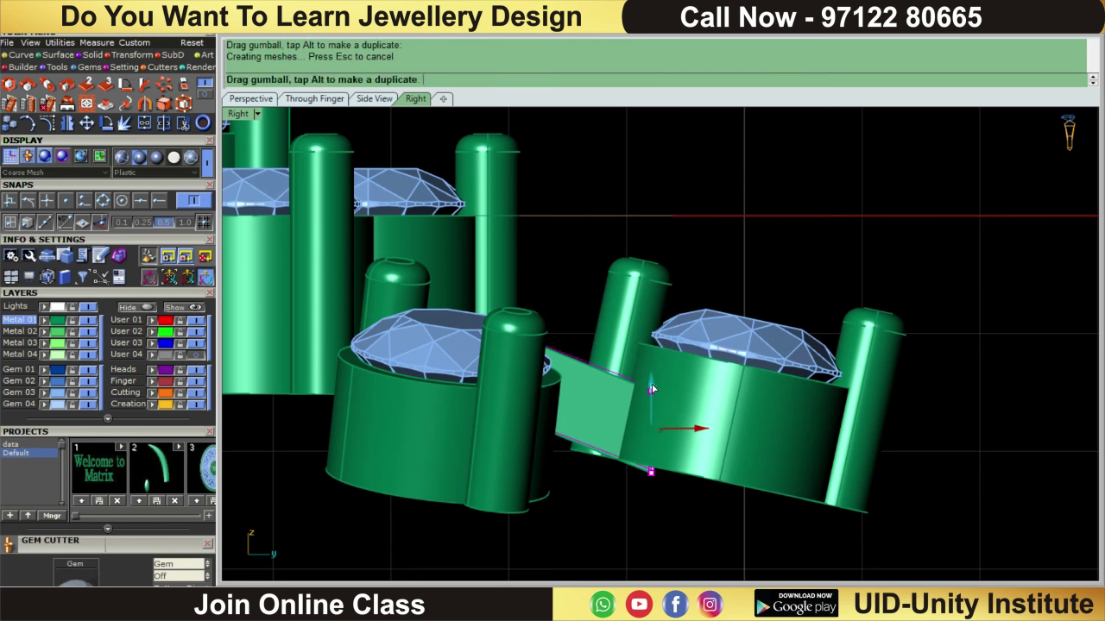
{"action": "scroll", "coordinate": [711, 285], "scroll_direction": "down", "scroll_amount": 3}
{"action": "mouse_move", "coordinate": [711, 285]}
{"action": "right_mouse_down"}
{"action": "mouse_move", "coordinate": [722, 526]}
{"action": "mouse_move", "coordinate": [683, 337]}
{"action": "right_mouse_up"}
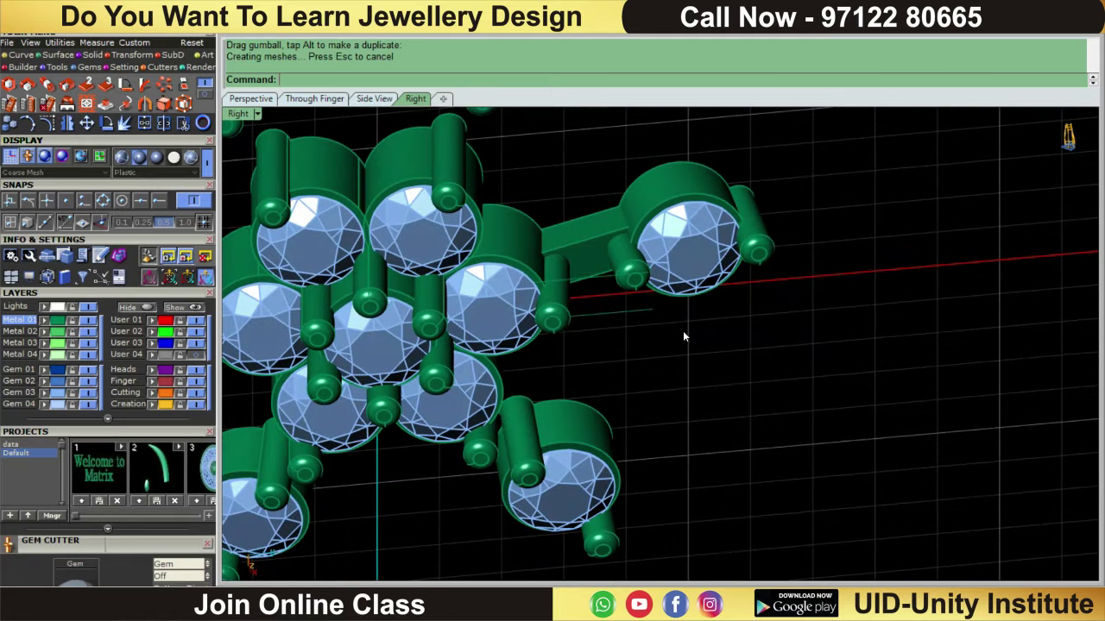
Fillet the sloping bridge's edges at both bezel heads with a 0.15 radius using FilletEdge
{"action": "key", "text": "ctrl+F1"}
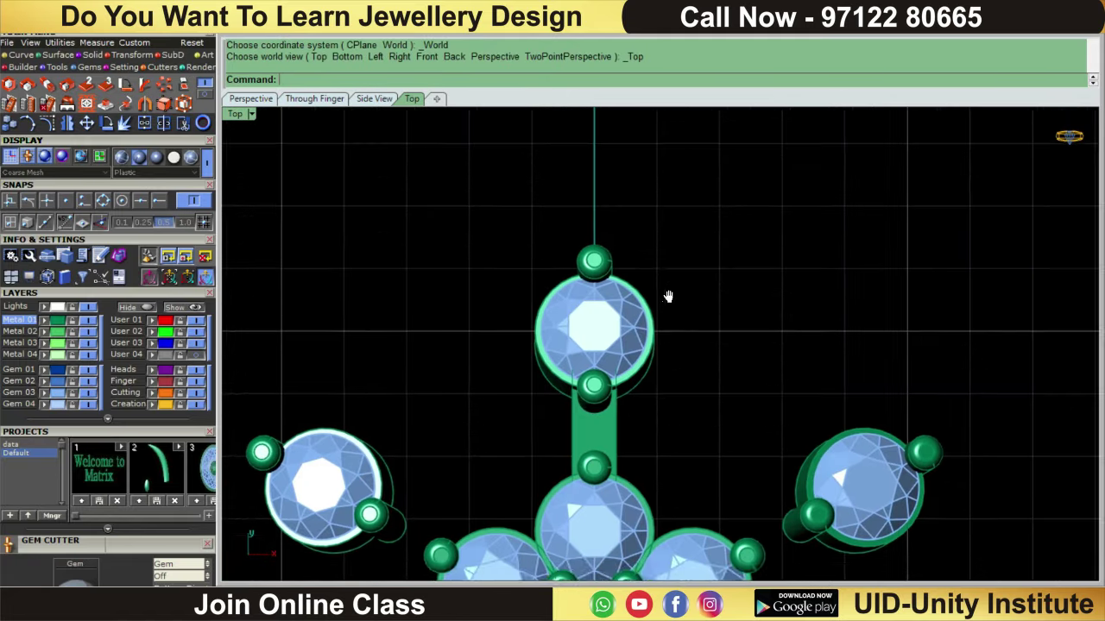
{"action": "scroll", "coordinate": [663, 423], "scroll_direction": "down", "scroll_amount": 2}
{"action": "right_click_drag", "start_coordinate": [731, 458], "coordinate": [301, 246]}
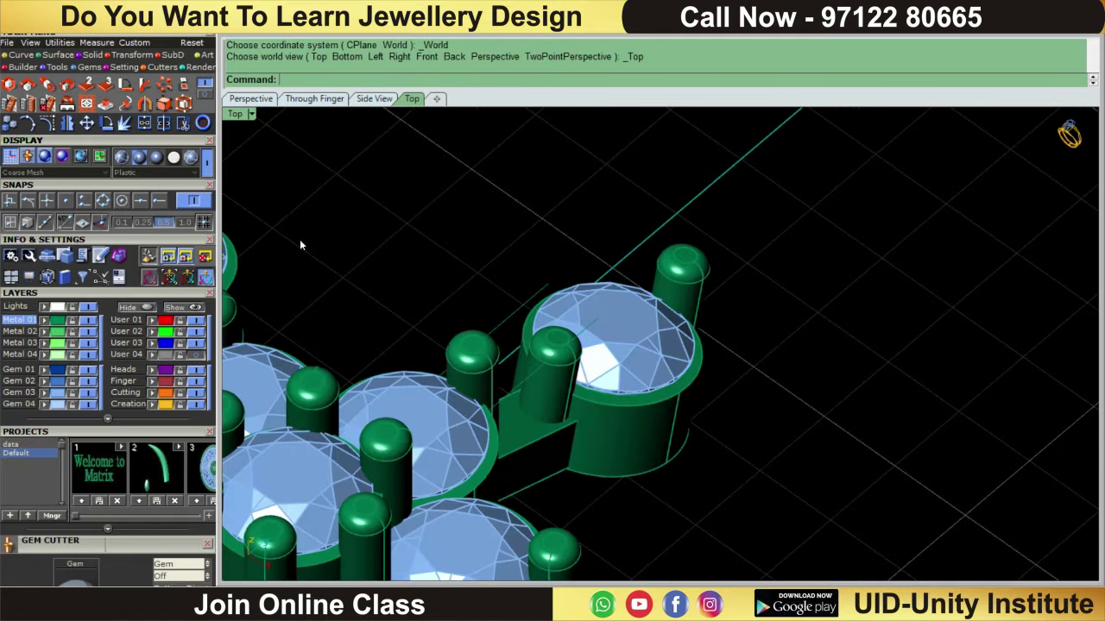
{"action": "left_click", "coordinate": [92, 55]}
{"action": "left_click", "coordinate": [125, 83]}
{"action": "scroll", "coordinate": [519, 518], "scroll_direction": "up", "scroll_amount": 3}
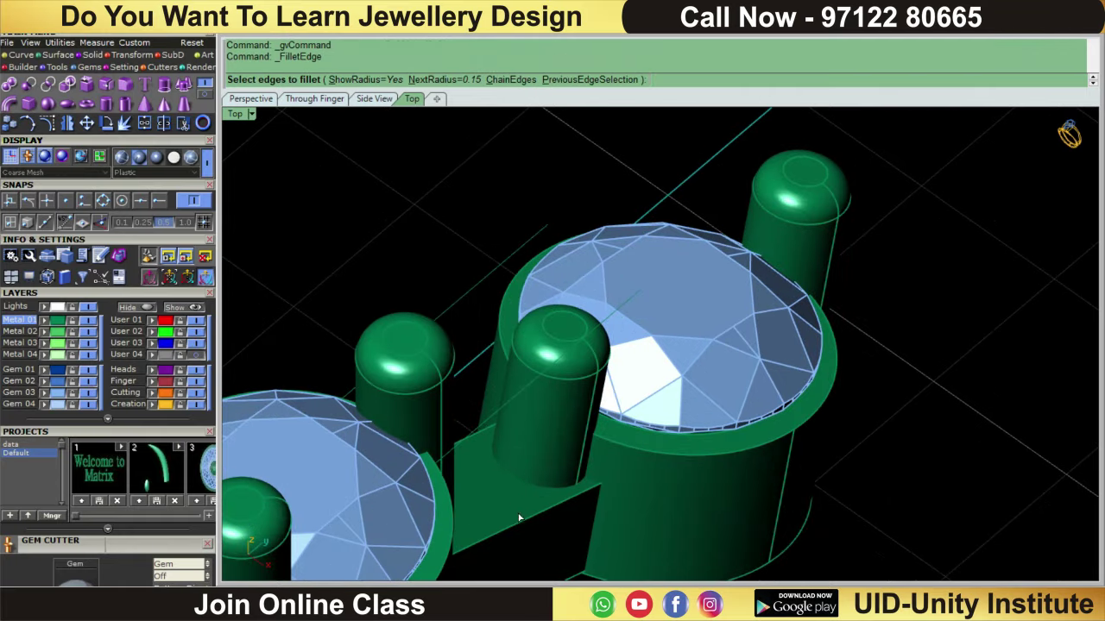
{"action": "left_click", "coordinate": [519, 521]}
{"action": "key", "text": "Escape"}
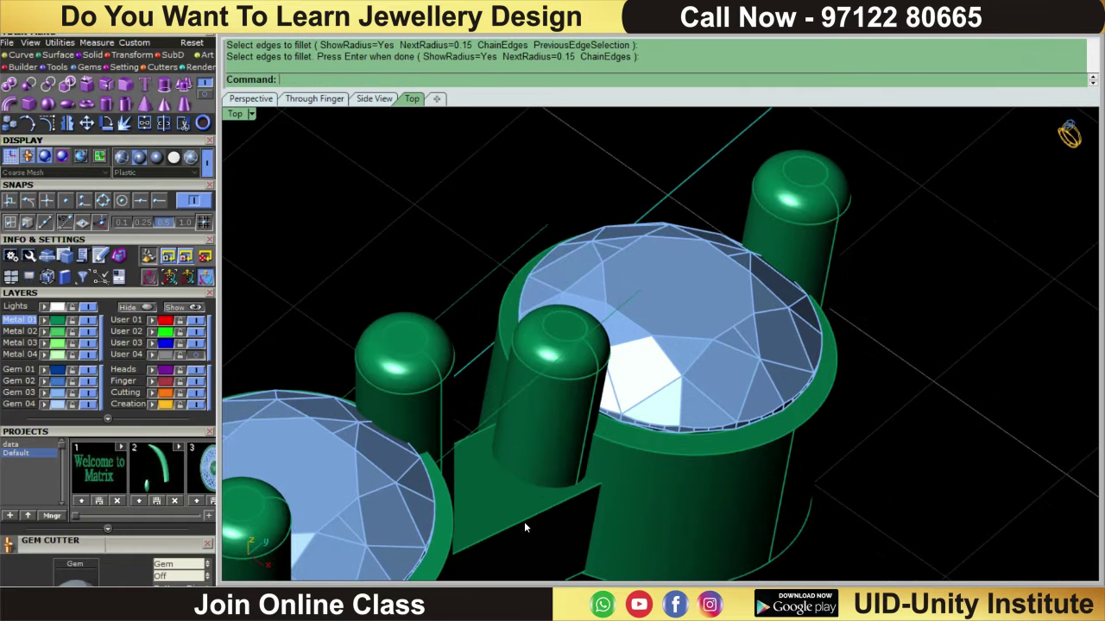
{"action": "key", "text": "Return"}
{"action": "left_click", "coordinate": [524, 521]}
{"action": "scroll", "coordinate": [477, 441], "scroll_direction": "down", "scroll_amount": 5}
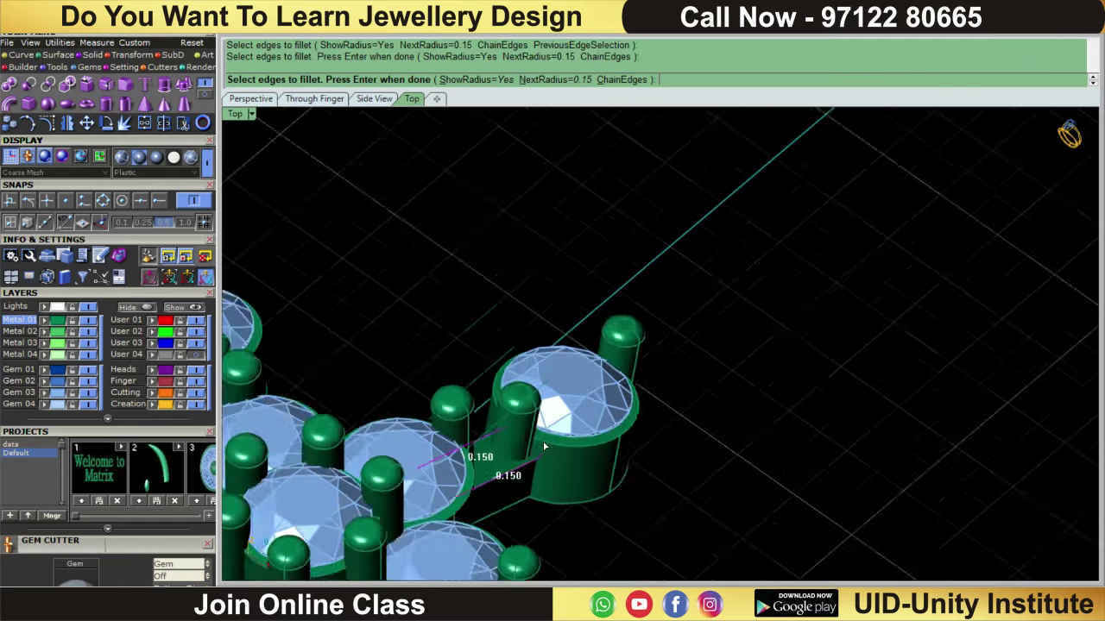
{"action": "right_click_drag", "start_coordinate": [478, 441], "coordinate": [546, 487]}
{"action": "left_click", "coordinate": [495, 464]}
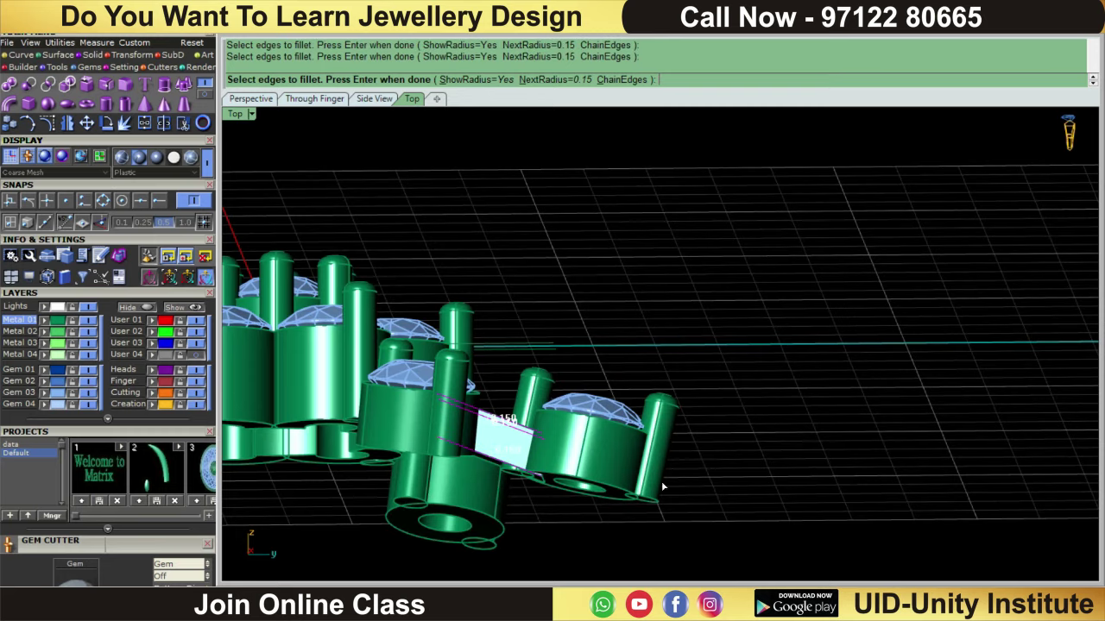
{"action": "right_click_drag", "start_coordinate": [494, 463], "coordinate": [493, 520]}
{"action": "key", "text": "Return"}
{"action": "key", "text": "Return"}
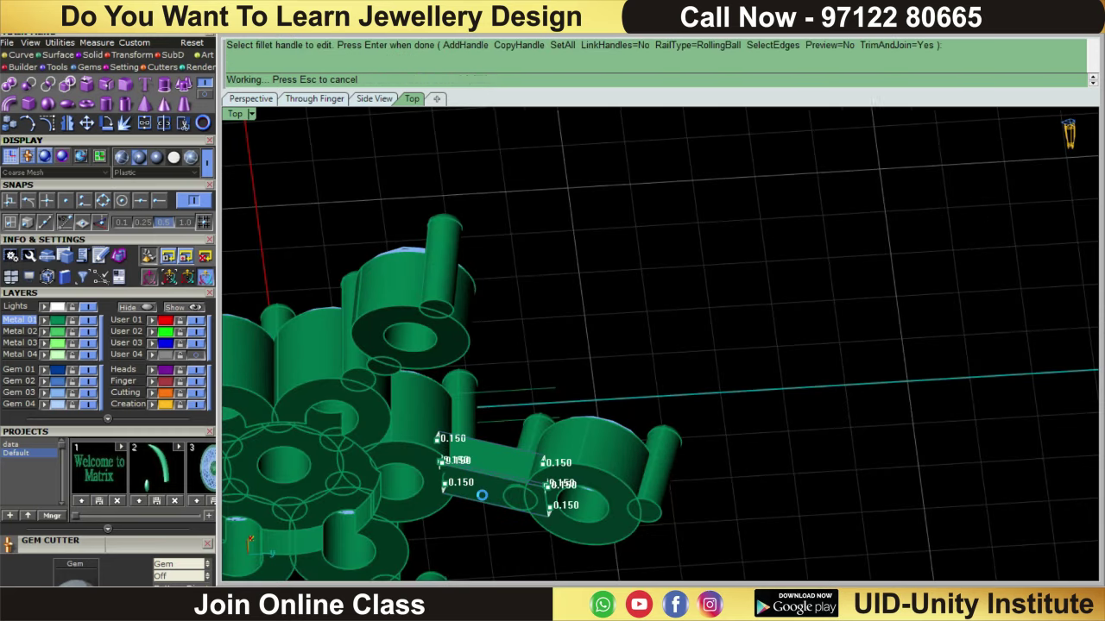
{"action": "left_click", "coordinate": [412, 98]}
Polar-array the sloping bridge into 6 copies over 360° around the origin
{"action": "scroll", "coordinate": [592, 391], "scroll_direction": "up", "scroll_amount": 3}
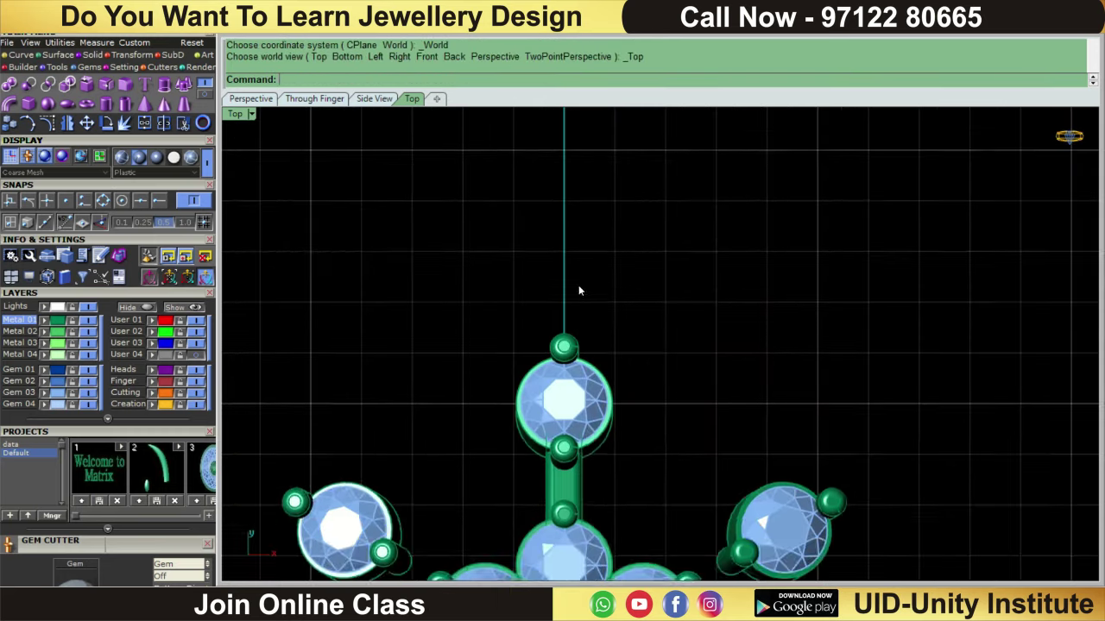
{"action": "scroll", "coordinate": [578, 285], "scroll_direction": "up", "scroll_amount": 3}
{"action": "left_click", "coordinate": [564, 530]}
{"action": "scroll", "coordinate": [563, 530], "scroll_direction": "down", "scroll_amount": 4}
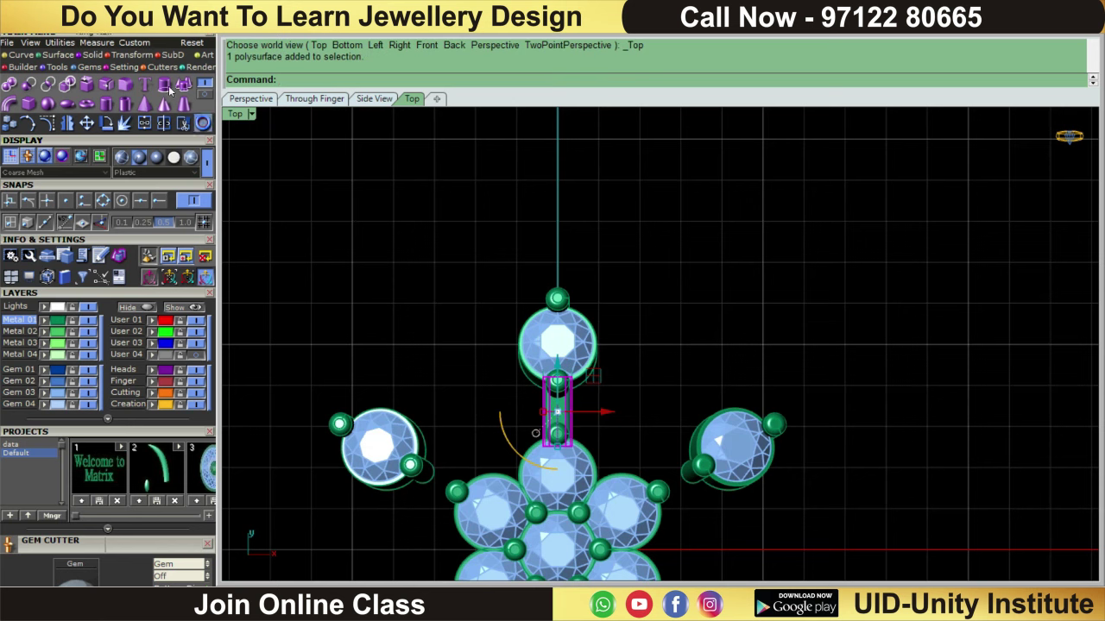
{"action": "left_click", "coordinate": [164, 84]}
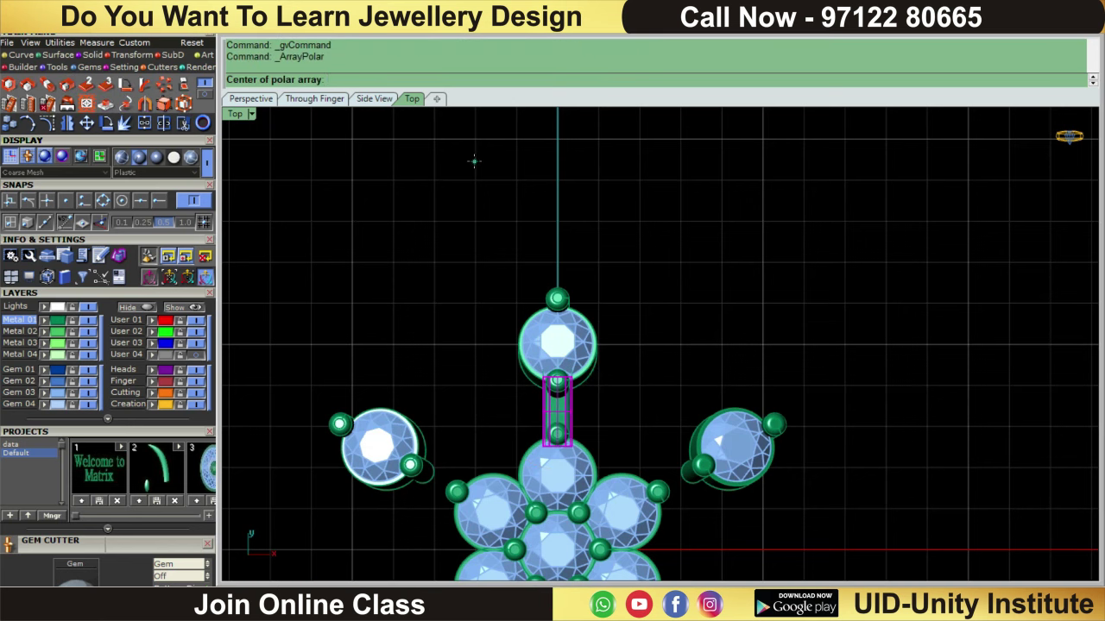
{"action": "type", "text": "0"}
{"action": "key", "text": "Return"}
{"action": "key", "text": "Return"}
{"action": "key", "text": "Return"}
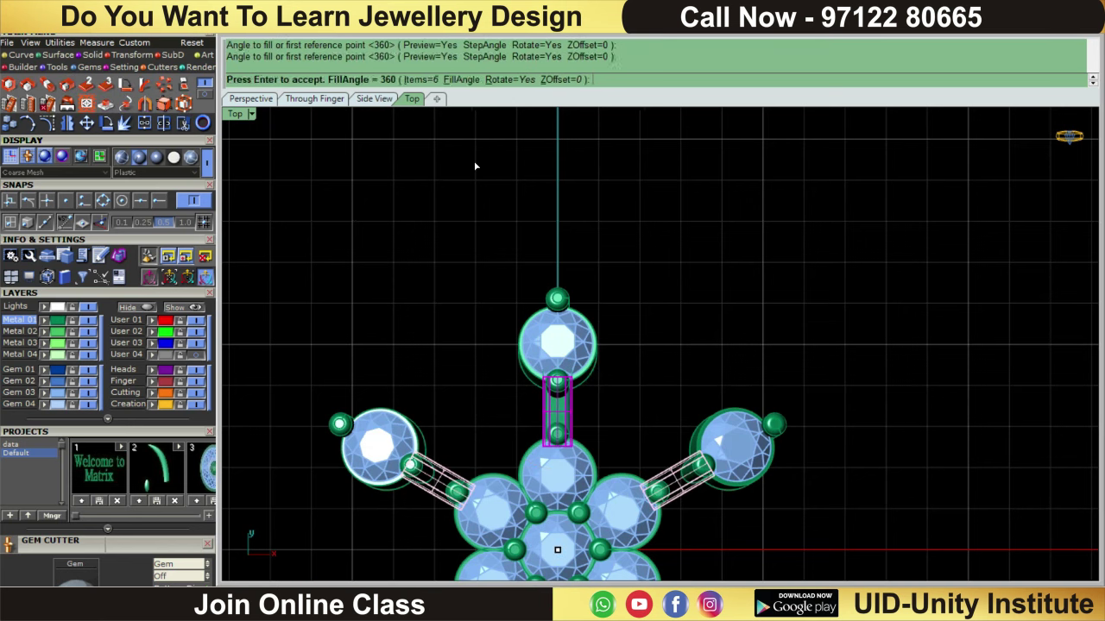
{"action": "key", "text": "Return"}
Invert the selection to group the outer arms, then bring back the hidden gallery
{"action": "scroll", "coordinate": [628, 338], "scroll_direction": "down", "scroll_amount": 2}
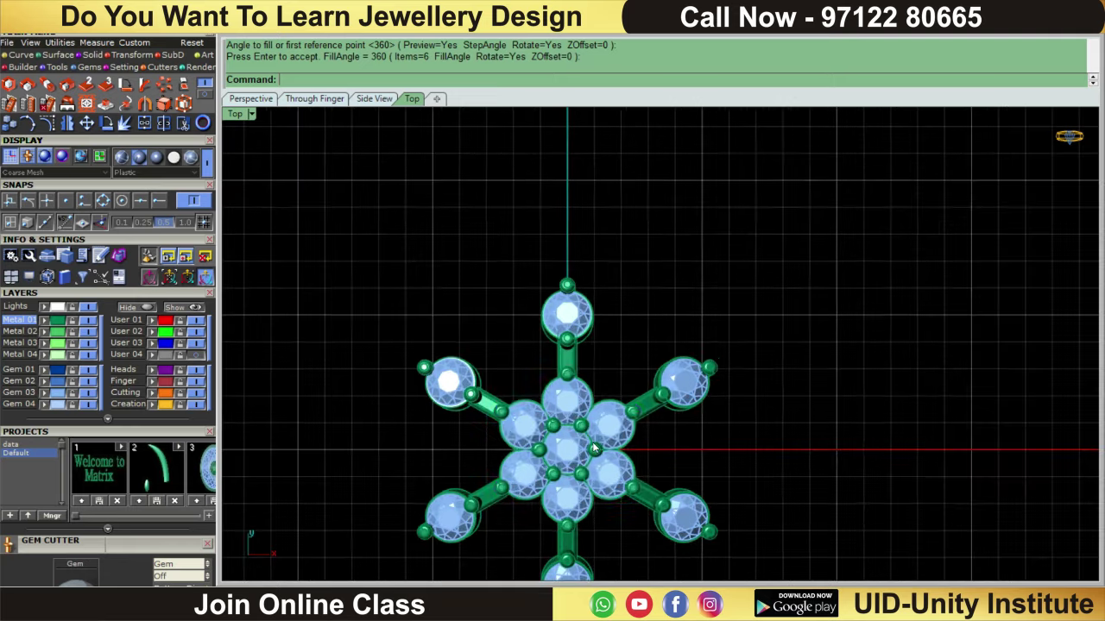
{"action": "key", "text": "Return"}
{"action": "scroll", "coordinate": [574, 206], "scroll_direction": "up", "scroll_amount": 5}
{"action": "key", "text": "ctrl+i"}
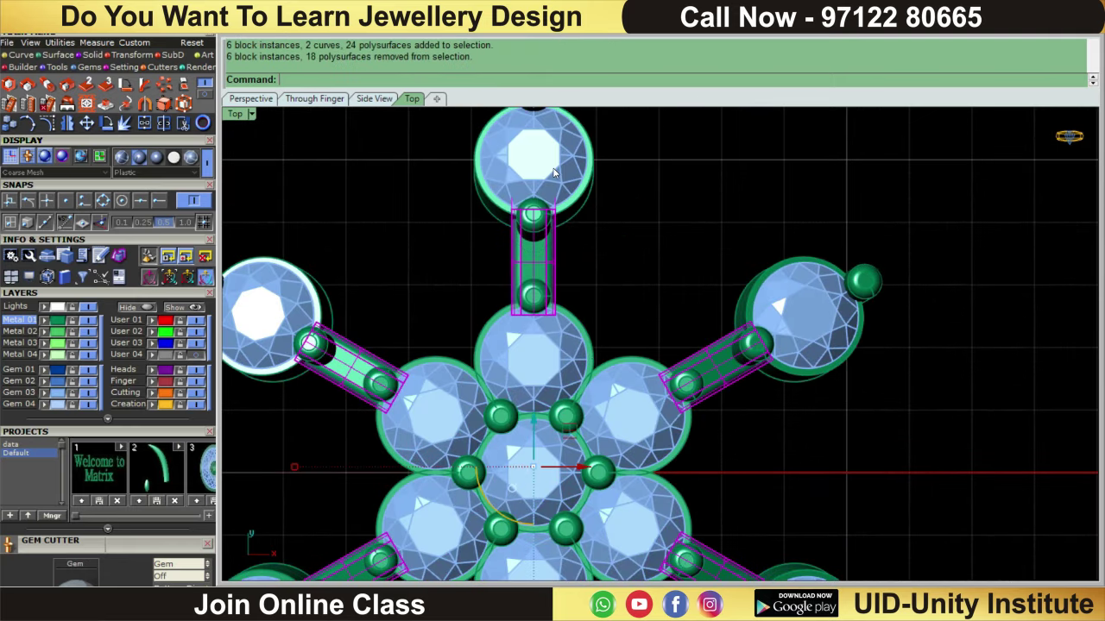
{"action": "scroll", "coordinate": [574, 205], "scroll_direction": "down", "scroll_amount": 3}
{"action": "type", "text": "g"}
{"action": "key", "text": "Return"}
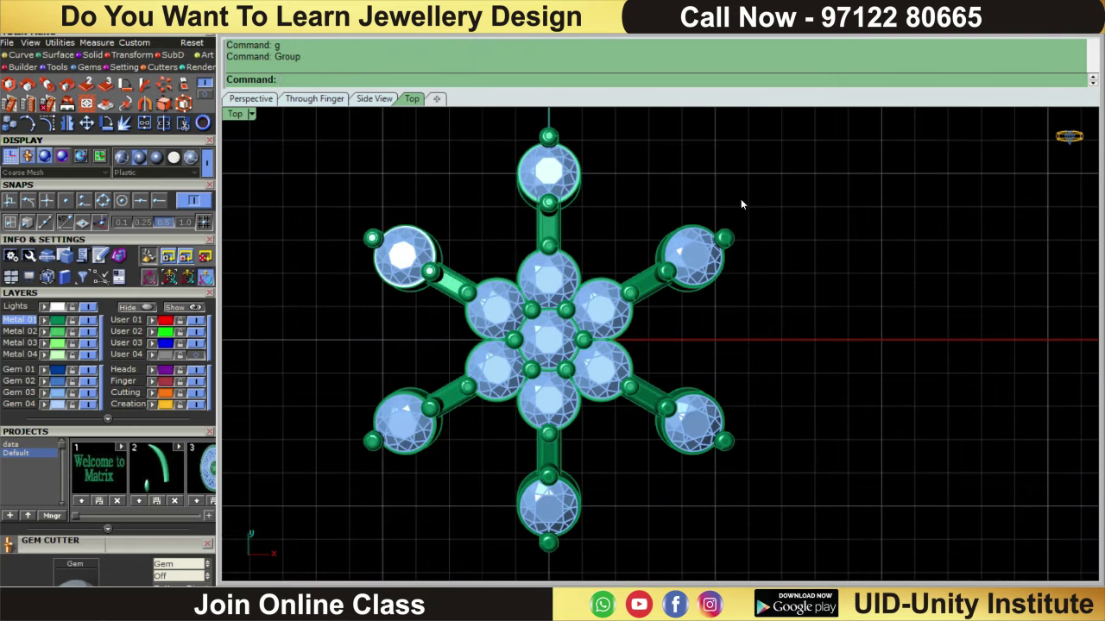
{"action": "key", "text": "ctrl+shift+h"}
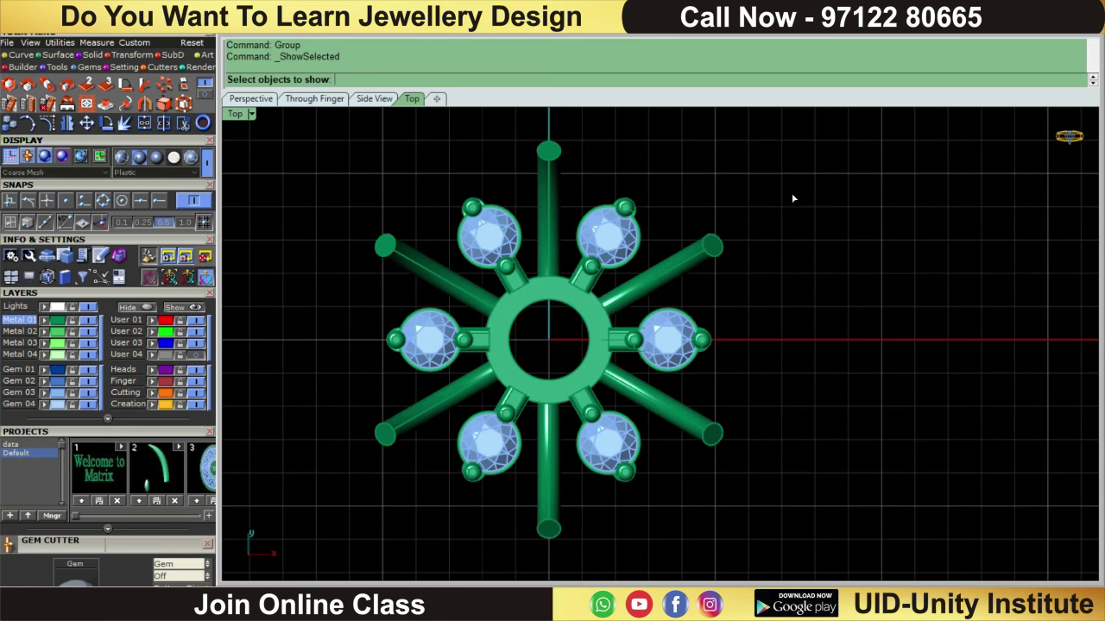
Show the hidden parts and, in Front view, group the bezel heads and top parts excluding the curved shanks
{"action": "key", "text": "ctrl+a"}
{"action": "key", "text": "Return"}
{"action": "key", "text": "ctrl+F2"}
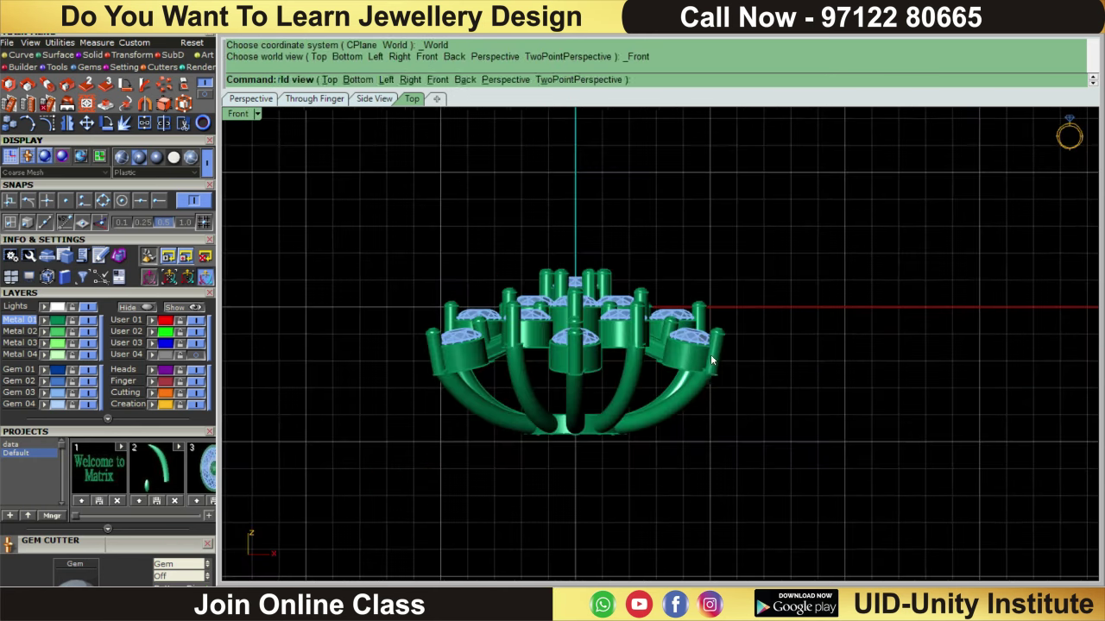
{"action": "left_click_drag", "start_coordinate": [685, 493], "coordinate": [589, 417]}
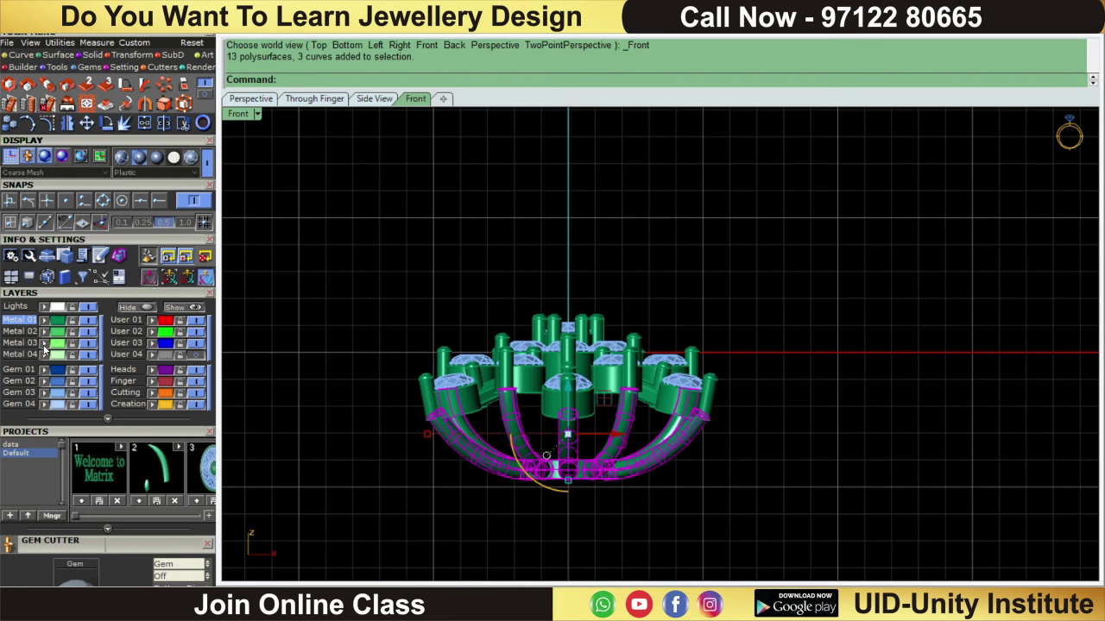
{"action": "left_click", "coordinate": [497, 292]}
{"action": "left_click", "coordinate": [629, 426]}
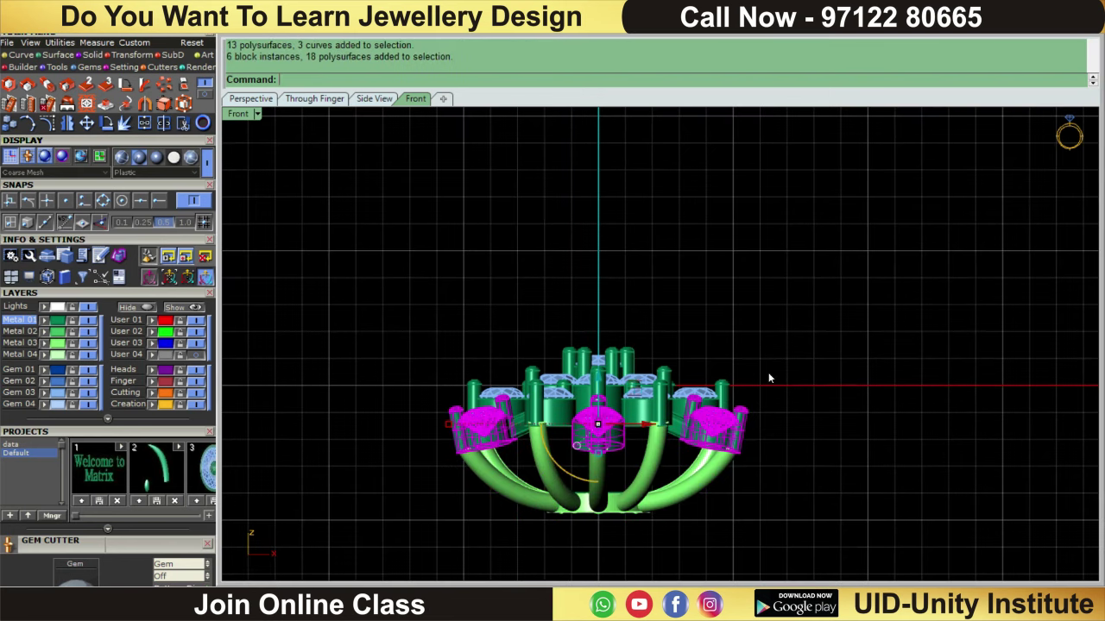
{"action": "left_click", "coordinate": [822, 312]}
{"action": "left_click_drag", "start_coordinate": [421, 425], "coordinate": [421, 423]}
{"action": "left_click", "coordinate": [532, 482], "text": "ctrl"}
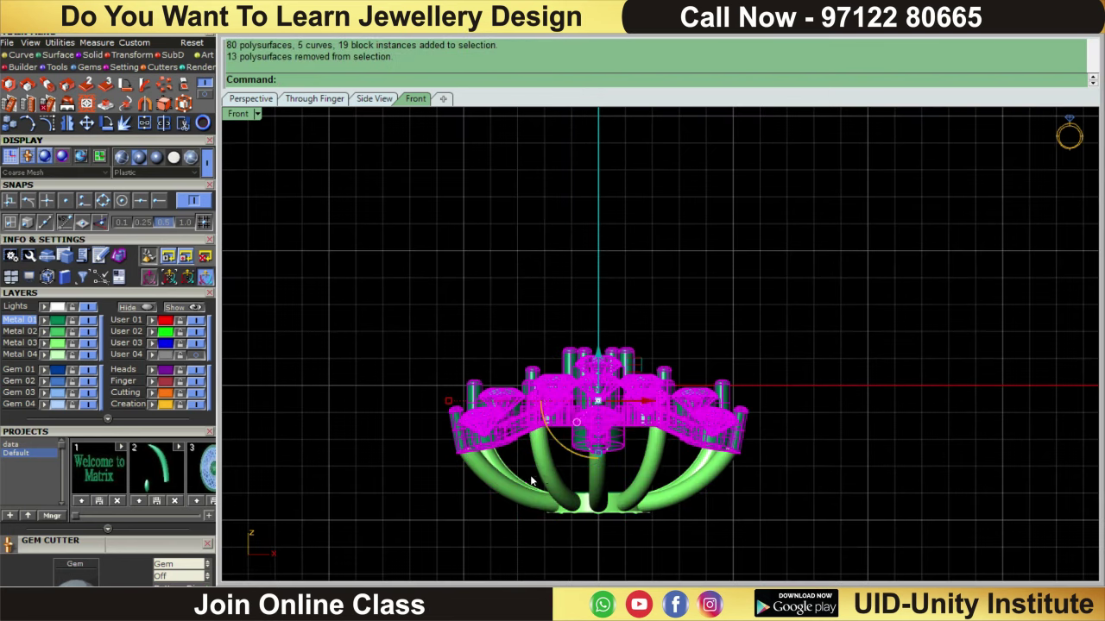
{"action": "type", "text": "g"}
{"action": "key", "text": "Return"}
Select all construction curves, hide them, and return to the Top view
{"action": "left_click", "coordinate": [836, 386]}
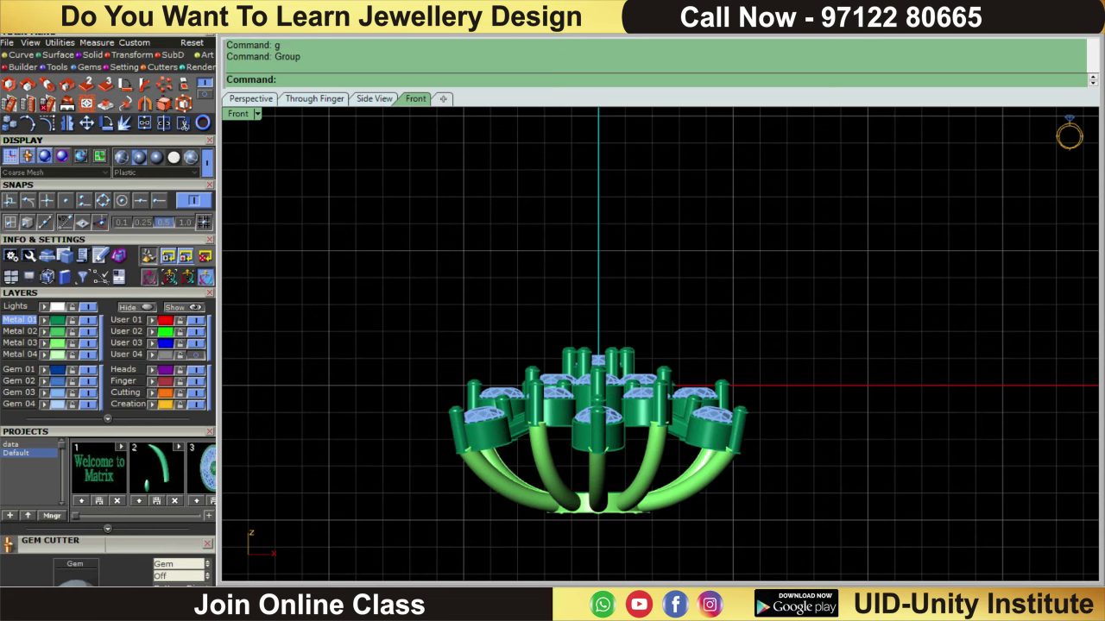
{"action": "key", "text": "Return"}
{"action": "type", "text": "h"}
{"action": "key", "text": "Return"}
{"action": "key", "text": "ctrl+F1"}
Select the gallery's centre ring solid and reposition it with the gumball
{"action": "mouse_move", "coordinate": [821, 397]}
{"action": "right_mouse_down"}
{"action": "mouse_move", "coordinate": [800, 393]}
{"action": "mouse_move", "coordinate": [831, 306]}
{"action": "mouse_move", "coordinate": [800, 304]}
{"action": "mouse_move", "coordinate": [791, 341]}
{"action": "mouse_move", "coordinate": [814, 363]}
{"action": "mouse_move", "coordinate": [787, 241]}
{"action": "mouse_move", "coordinate": [800, 219]}
{"action": "mouse_move", "coordinate": [794, 276]}
{"action": "mouse_move", "coordinate": [840, 230]}
{"action": "mouse_move", "coordinate": [804, 247]}
{"action": "mouse_move", "coordinate": [784, 394]}
{"action": "mouse_move", "coordinate": [835, 534]}
{"action": "right_mouse_up"}
{"action": "scroll", "coordinate": [681, 509], "scroll_direction": "up", "scroll_amount": 5}
{"action": "scroll", "coordinate": [634, 477], "scroll_direction": "up", "scroll_amount": 5}
{"action": "scroll", "coordinate": [615, 425], "scroll_direction": "up", "scroll_amount": 3}
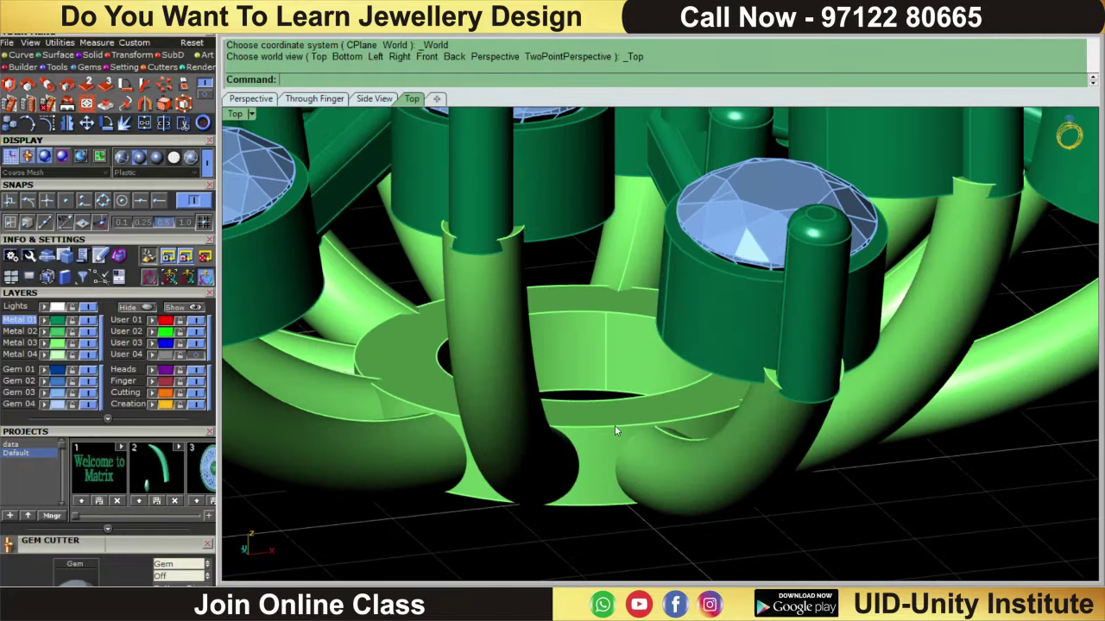
{"action": "left_click", "coordinate": [615, 426]}
{"action": "left_click", "coordinate": [665, 464]}
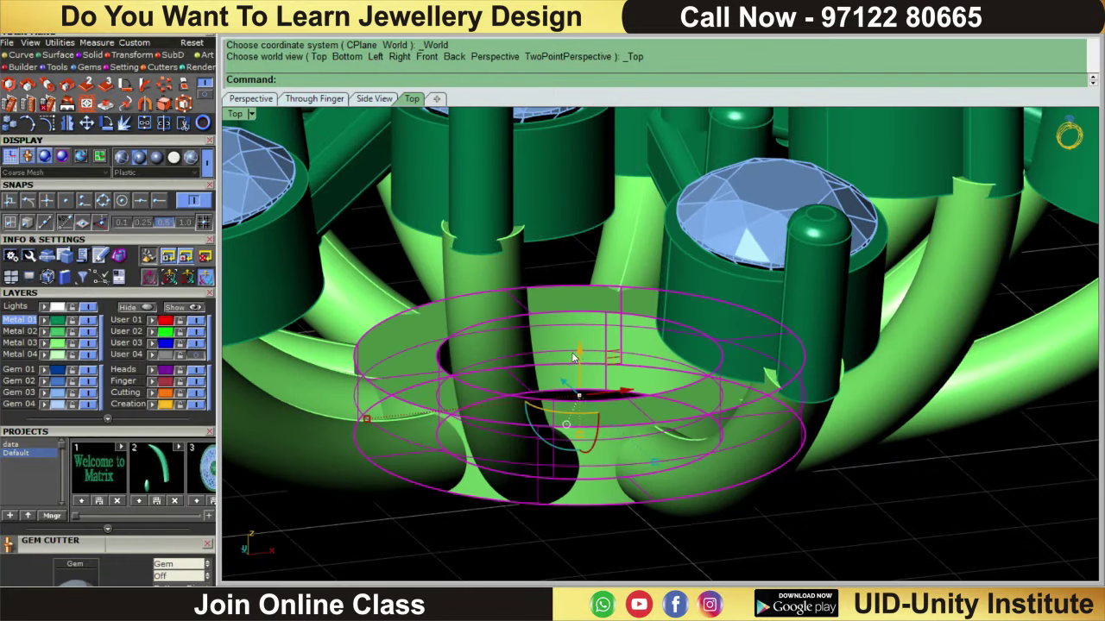
{"action": "left_click_drag", "start_coordinate": [580, 354], "coordinate": [580, 406]}
{"action": "left_click", "coordinate": [709, 560]}
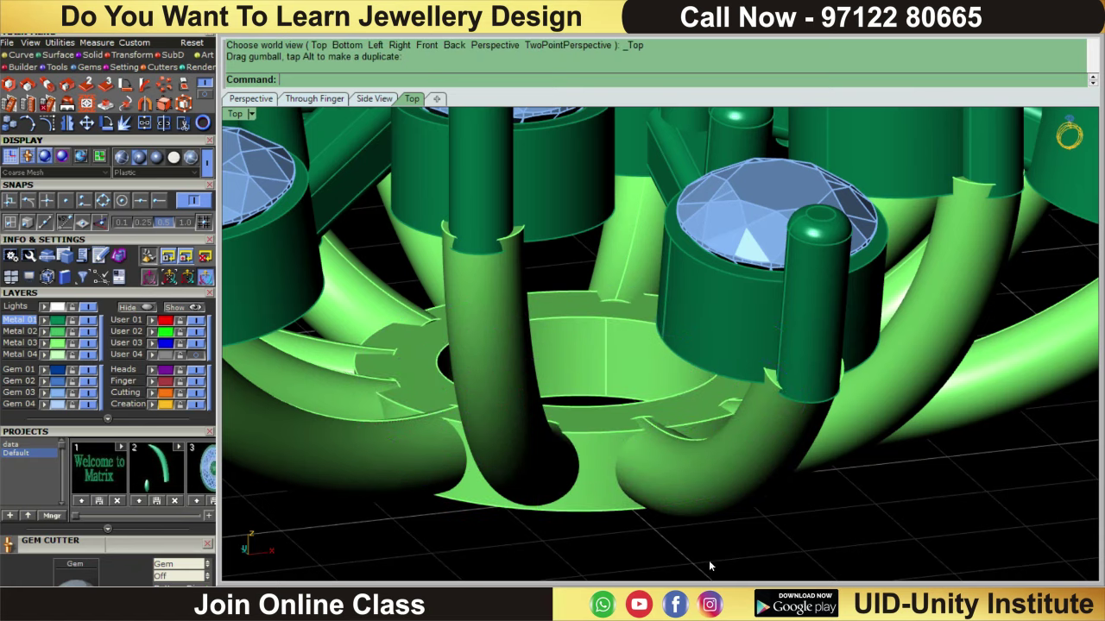
Save the finished snowflake pendant as DER-01.3dm and show it in the exact Top view
{"action": "right_click_drag", "start_coordinate": [709, 560], "coordinate": [753, 442]}
{"action": "scroll", "coordinate": [754, 442], "scroll_direction": "down", "scroll_amount": 4}
{"action": "scroll", "coordinate": [723, 419], "scroll_direction": "down", "scroll_amount": 3}
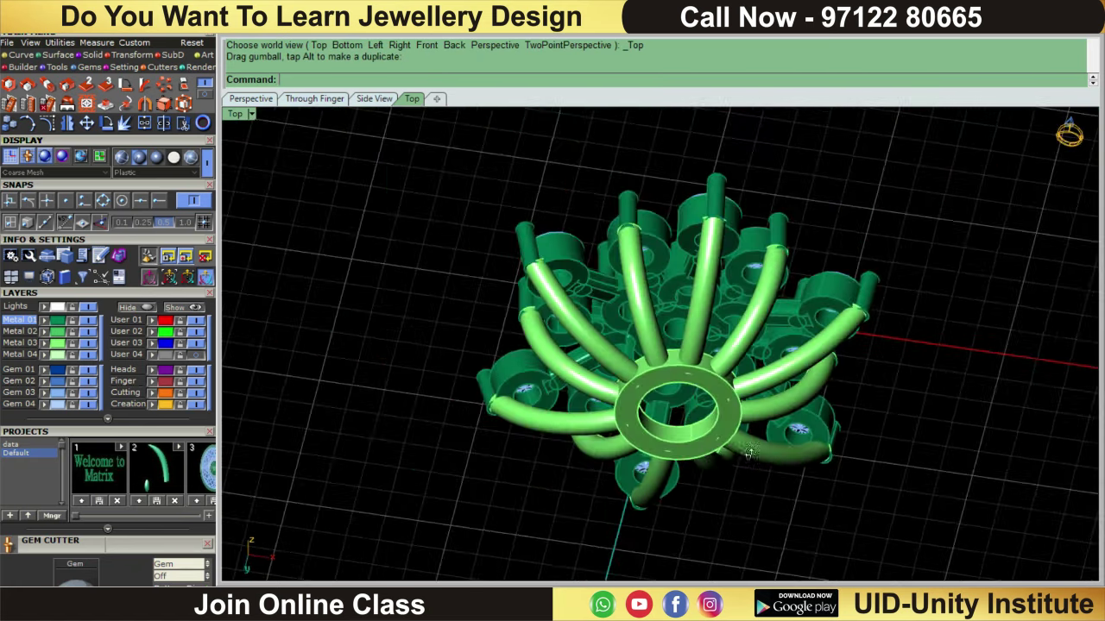
{"action": "scroll", "coordinate": [802, 383], "scroll_direction": "down", "scroll_amount": 2}
{"action": "mouse_move", "coordinate": [802, 383]}
{"action": "right_mouse_down"}
{"action": "mouse_move", "coordinate": [866, 462]}
{"action": "mouse_move", "coordinate": [834, 406]}
{"action": "right_mouse_up"}
{"action": "key", "text": "ctrl+shift+t"}
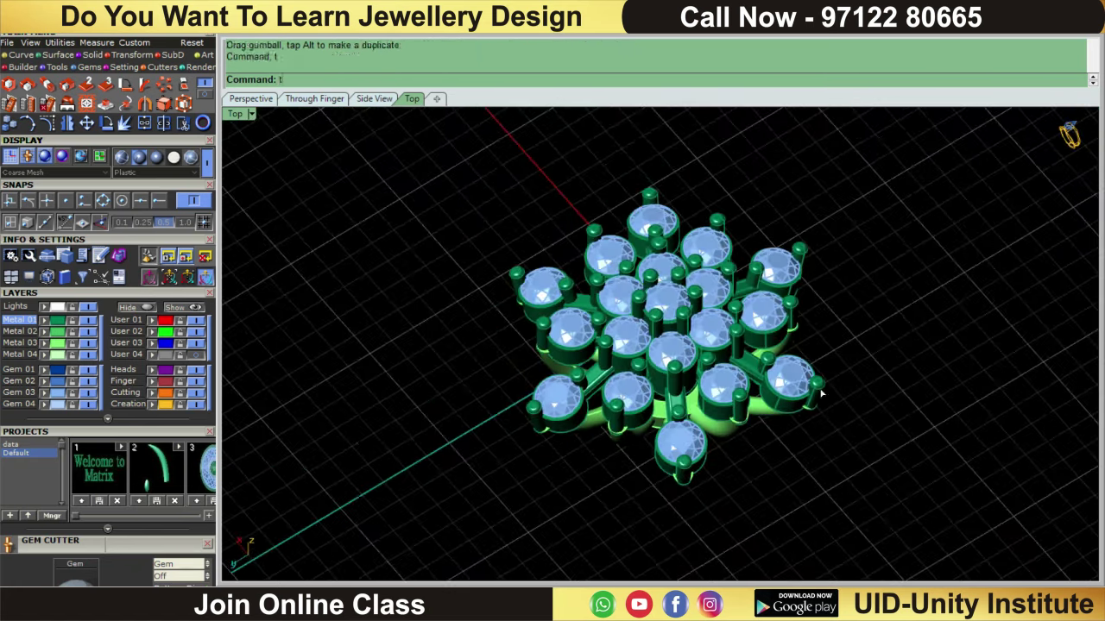
{"action": "key", "text": "ctrl+s"}
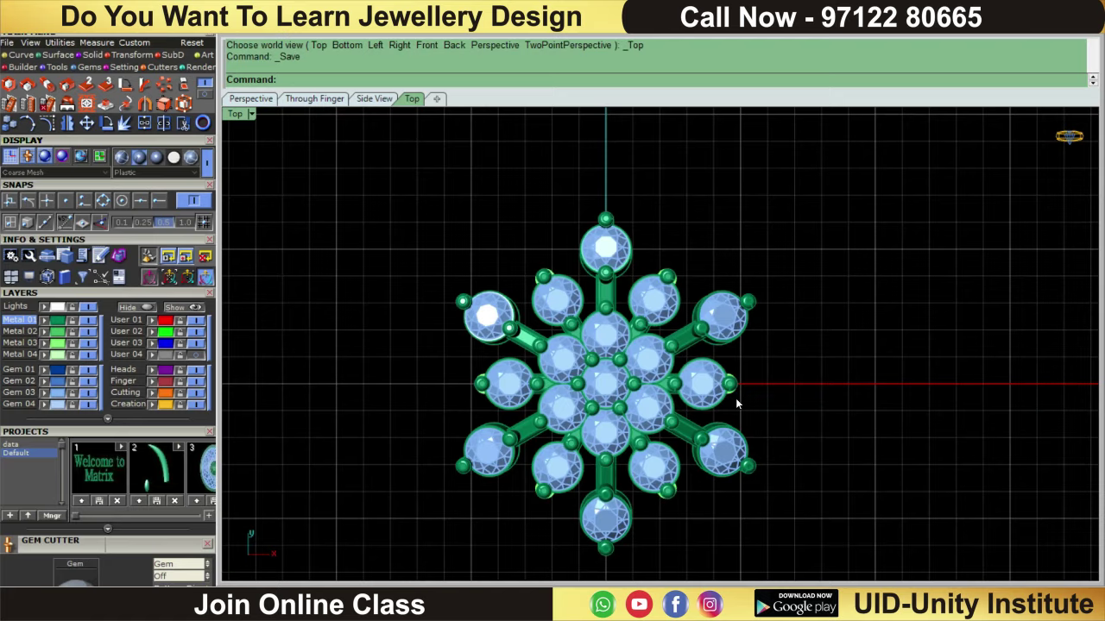
{"action": "mouse_move", "coordinate": [785, 473]}
{"action": "right_mouse_down"}
{"action": "mouse_move", "coordinate": [825, 374]}
{"action": "mouse_move", "coordinate": [779, 320]}
{"action": "mouse_move", "coordinate": [734, 229]}
{"action": "mouse_move", "coordinate": [654, 473]}
{"action": "right_mouse_up"}
{"action": "key", "text": "ctrl+shift+t"}
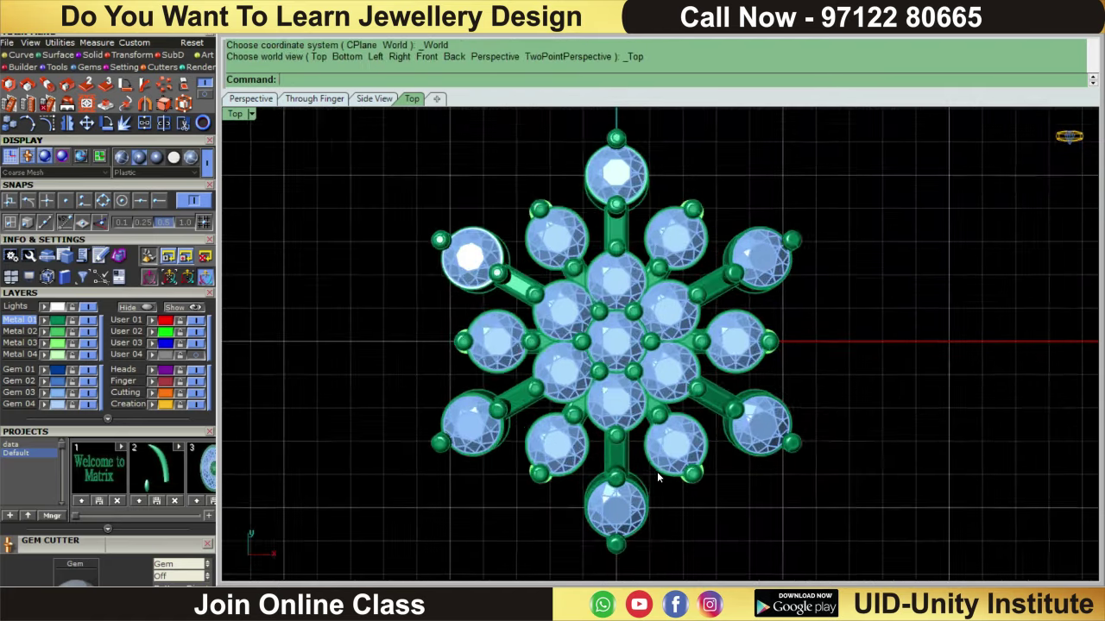